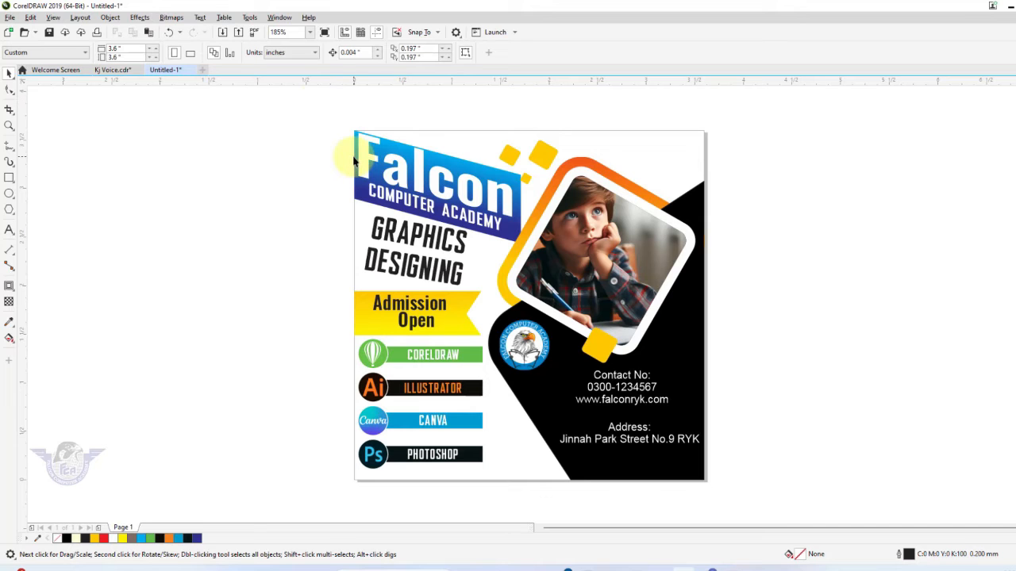
# Move all the finished poster artwork off the page to its right side and fit the page in view
pyautogui.moveTo(328, 123); pyautogui.dragTo(796, 520)
pyautogui.moveTo(515, 366); pyautogui.dragTo(880, 362)
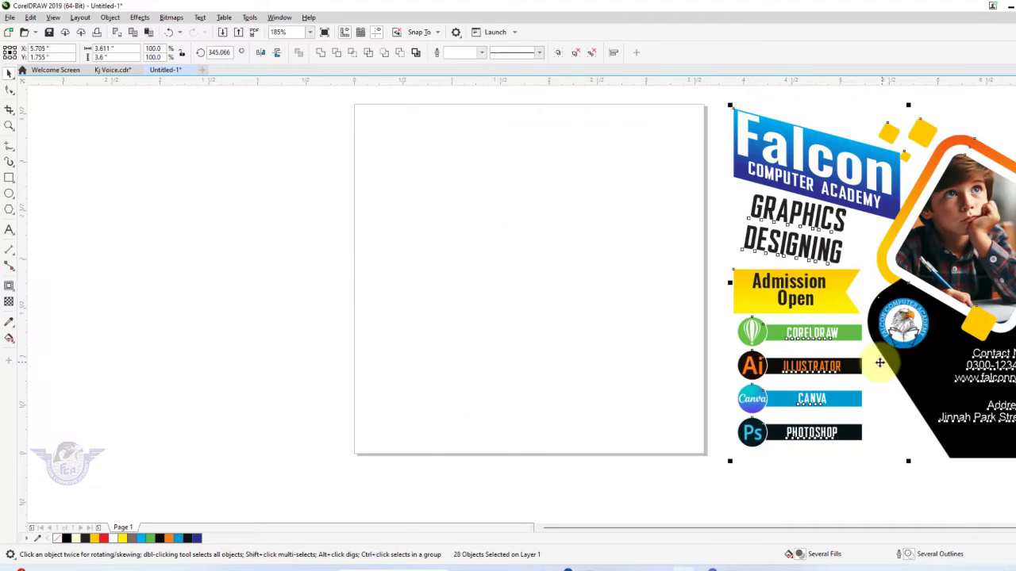
pyautogui.hotkey('shift', 'F4')
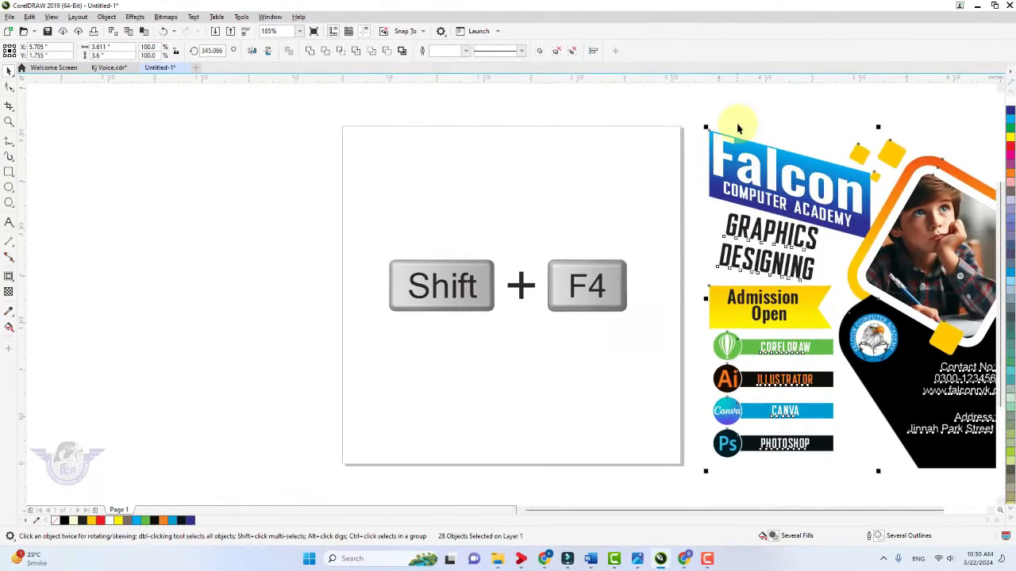
pyautogui.moveTo(913, 510); pyautogui.dragTo(921, 511)
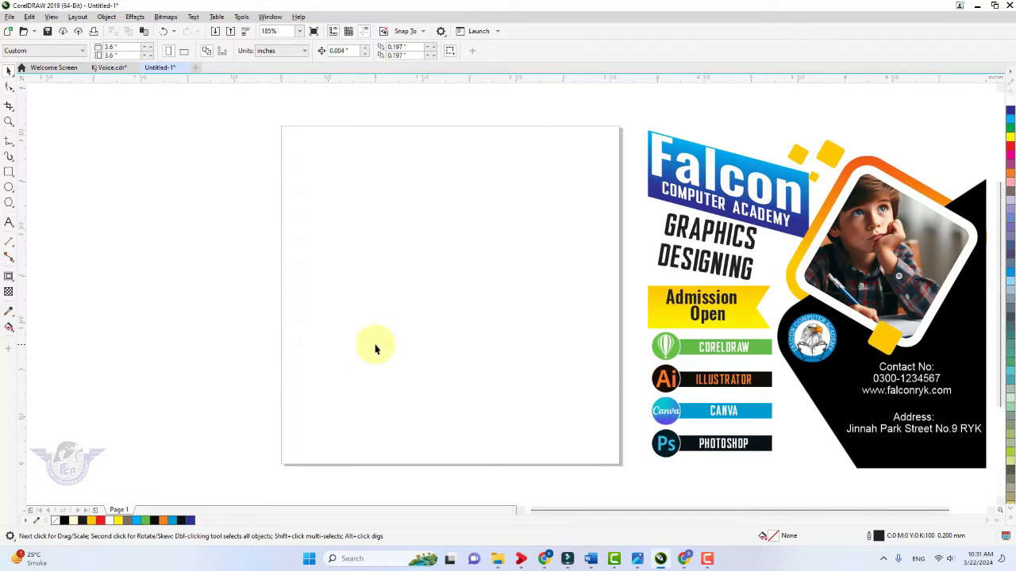
# Check the page size in pixels and return the drawing units to inches
pyautogui.click(288, 52)
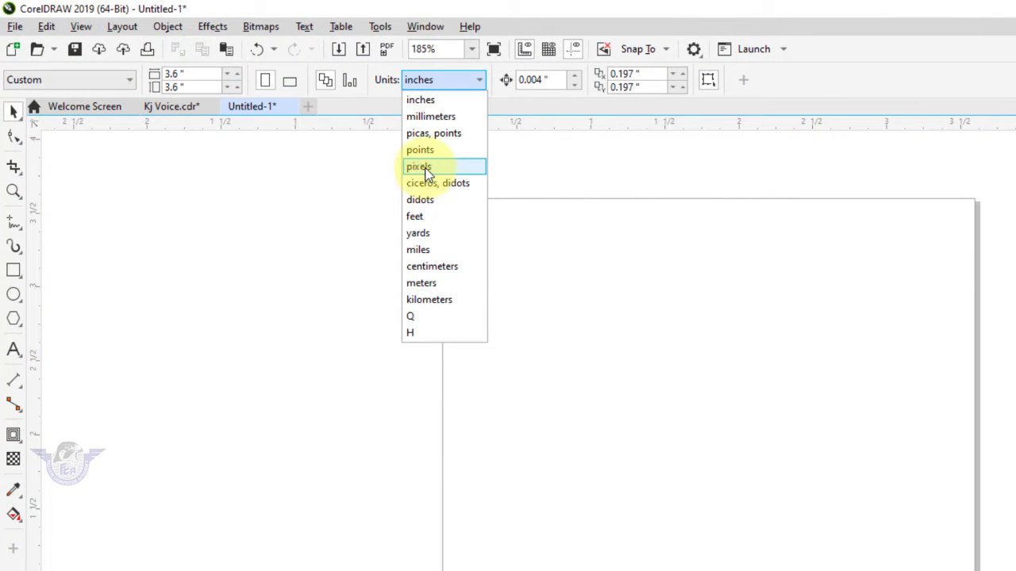
pyautogui.click(420, 167)
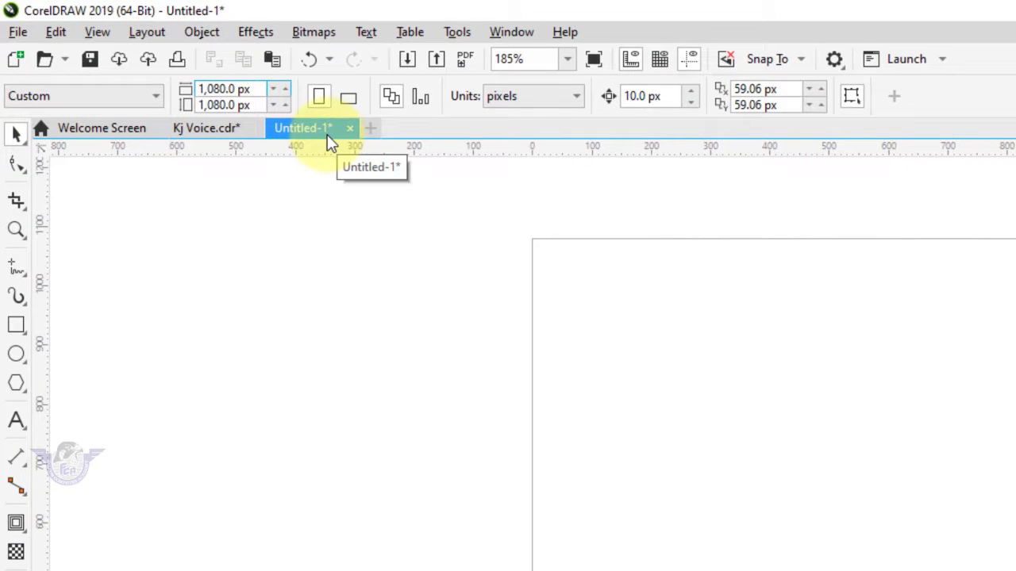
pyautogui.click(550, 98)
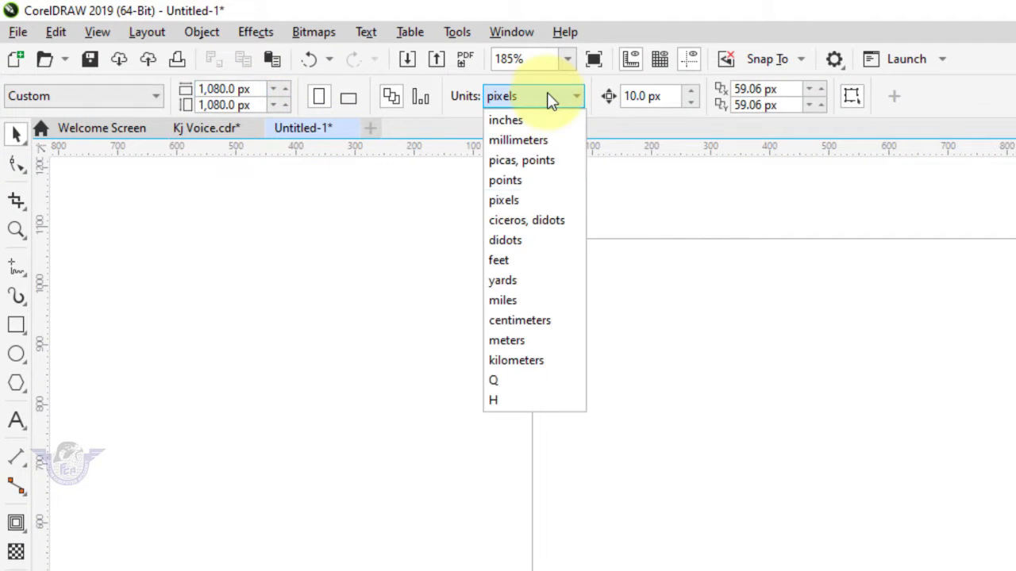
pyautogui.click(519, 120)
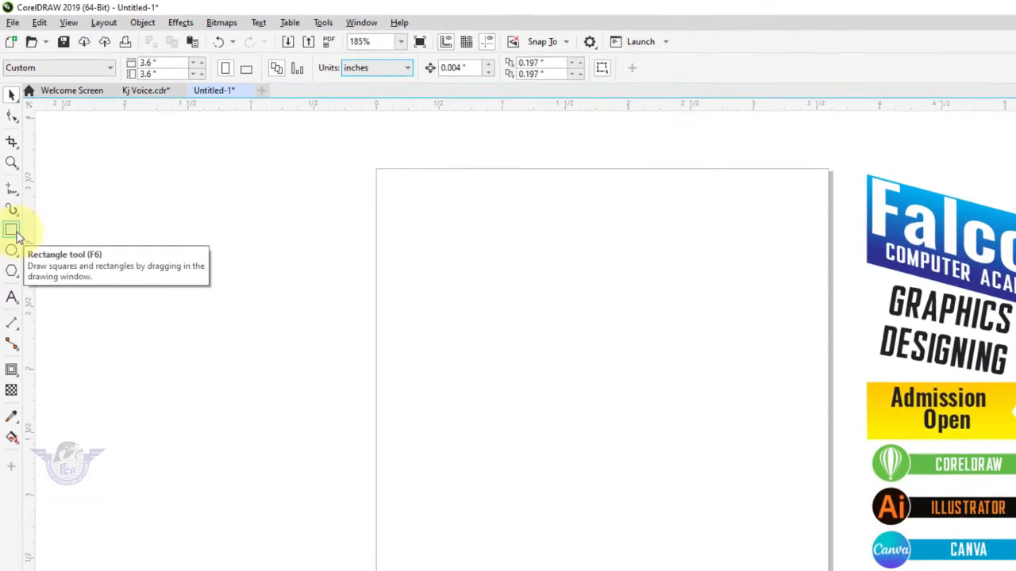
# Create a page-sized rectangle and shrink it about its centre to about 2.62 inches square
pyautogui.doubleClick(15, 233)
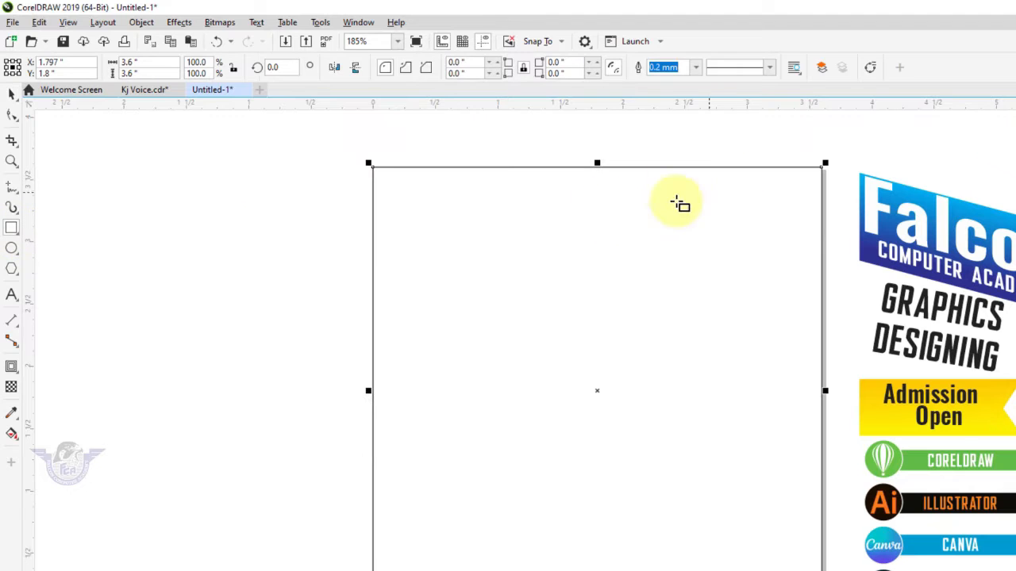
pyautogui.click(10, 96)
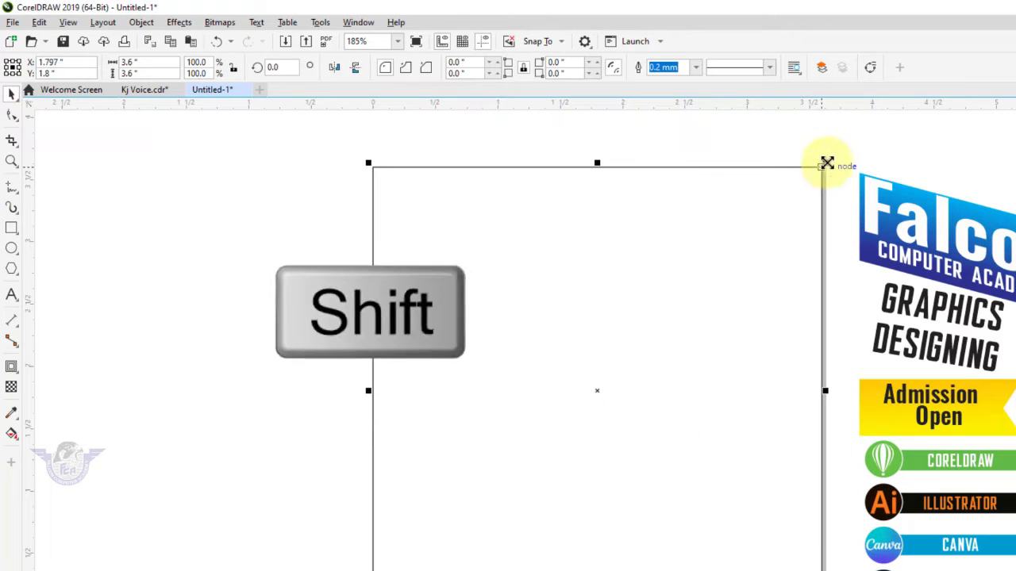
pyautogui.moveTo(826, 163); pyautogui.dragTo(778, 227)
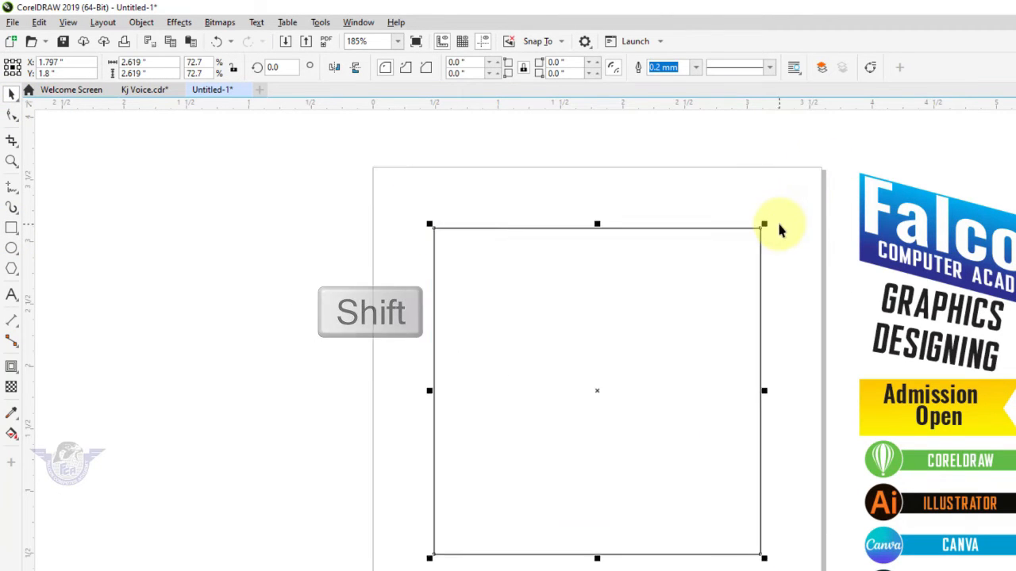
# Round all four corners of the square to a radius of about 0.276 inch
pyautogui.click(12, 117)
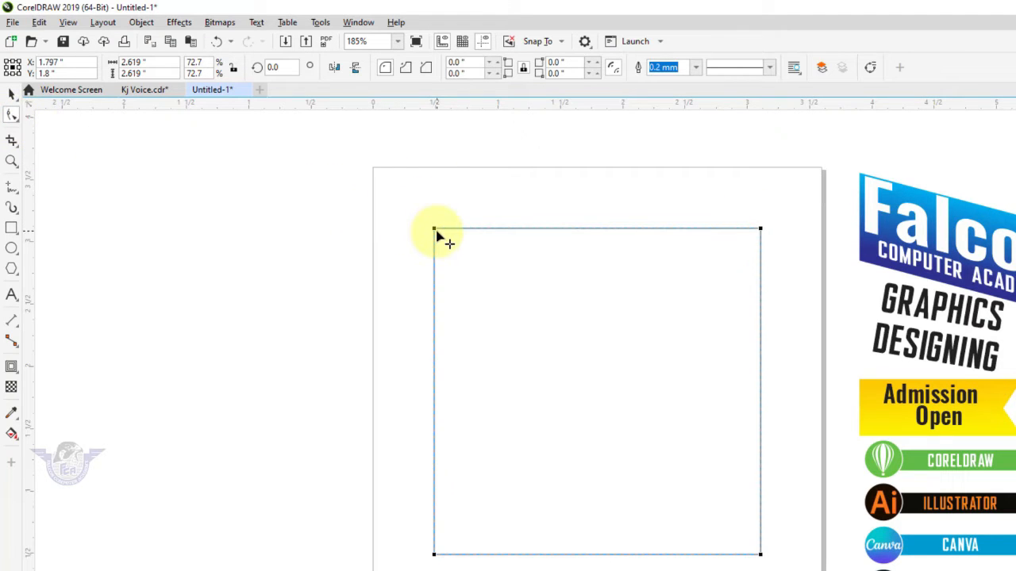
pyautogui.moveTo(432, 229); pyautogui.dragTo(468, 246)
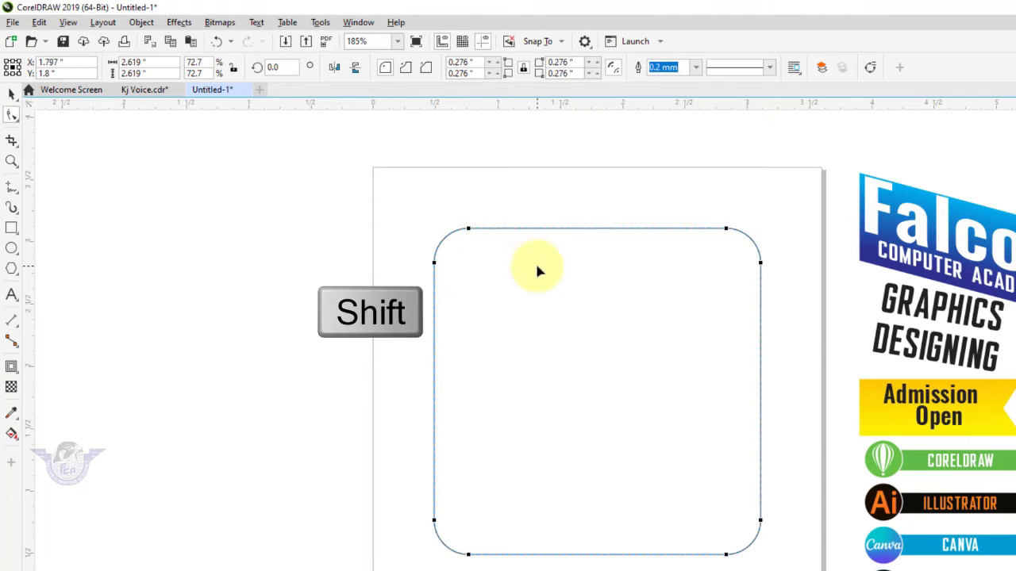
pyautogui.click(11, 94)
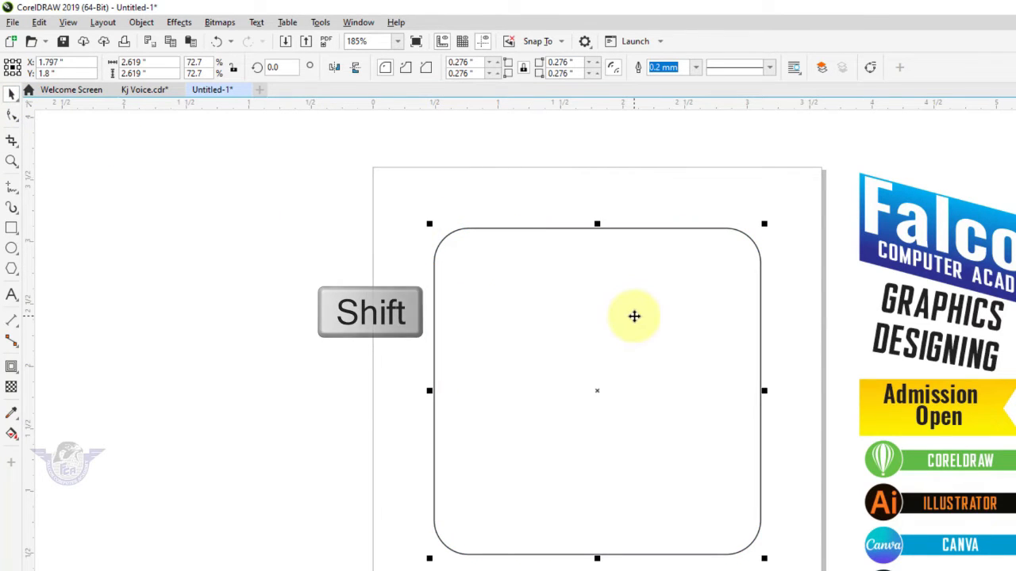
# Rotate the rounded square about 24 degrees clockwise, enlarged to span about 4.1 inches, and shift it toward the page's right edge
pyautogui.click(734, 286)
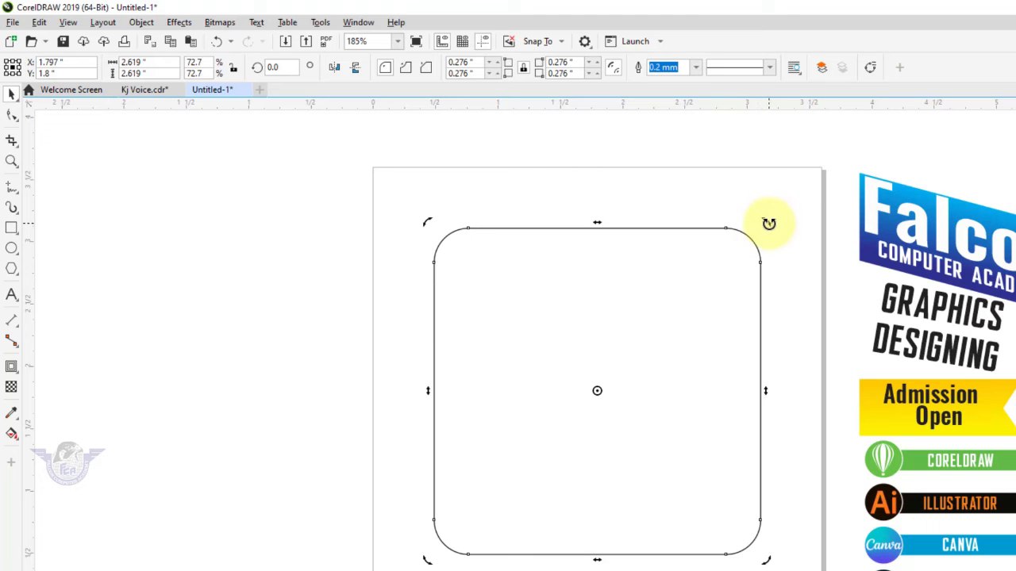
pyautogui.moveTo(769, 223); pyautogui.dragTo(878, 285)
pyautogui.press('shift')
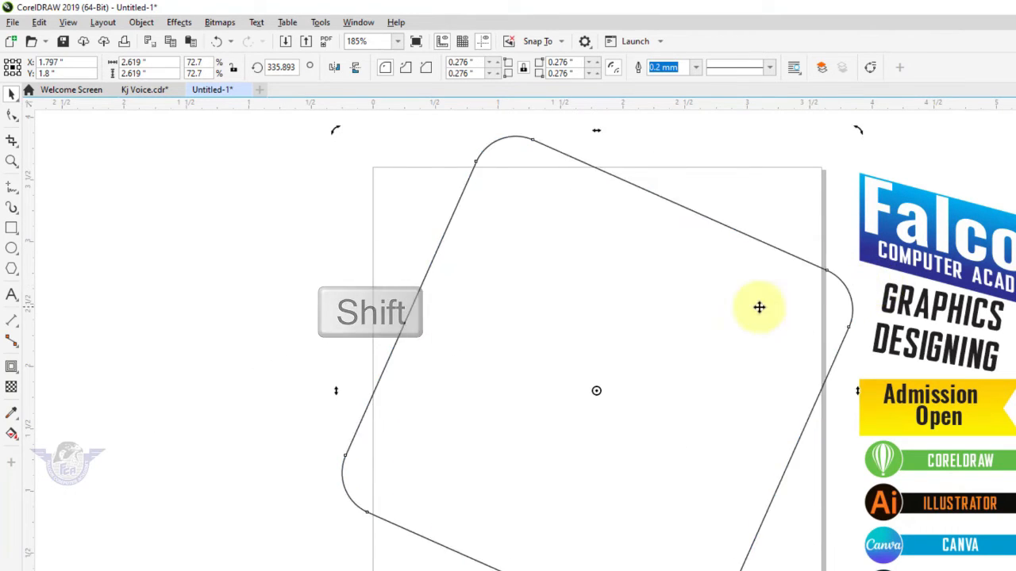
pyautogui.moveTo(701, 314); pyautogui.dragTo(845, 337)
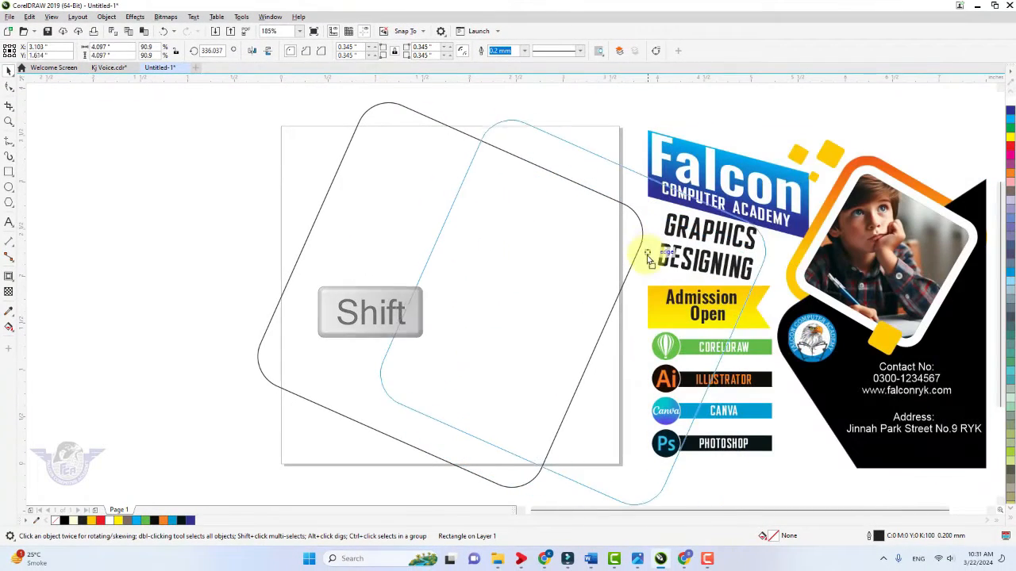
pyautogui.moveTo(648, 258); pyautogui.dragTo(647, 258)
# Rotate the rounded square further to about 298 degrees and place it over the page's lower right area, spanning about 4.2 inches
pyautogui.click(566, 225)
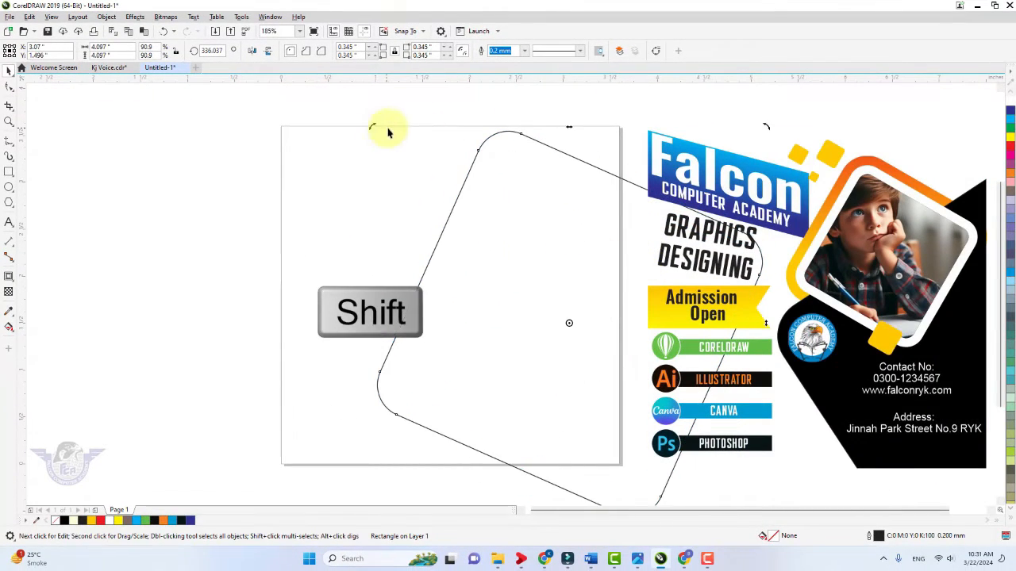
pyautogui.moveTo(375, 126); pyautogui.dragTo(560, 301)
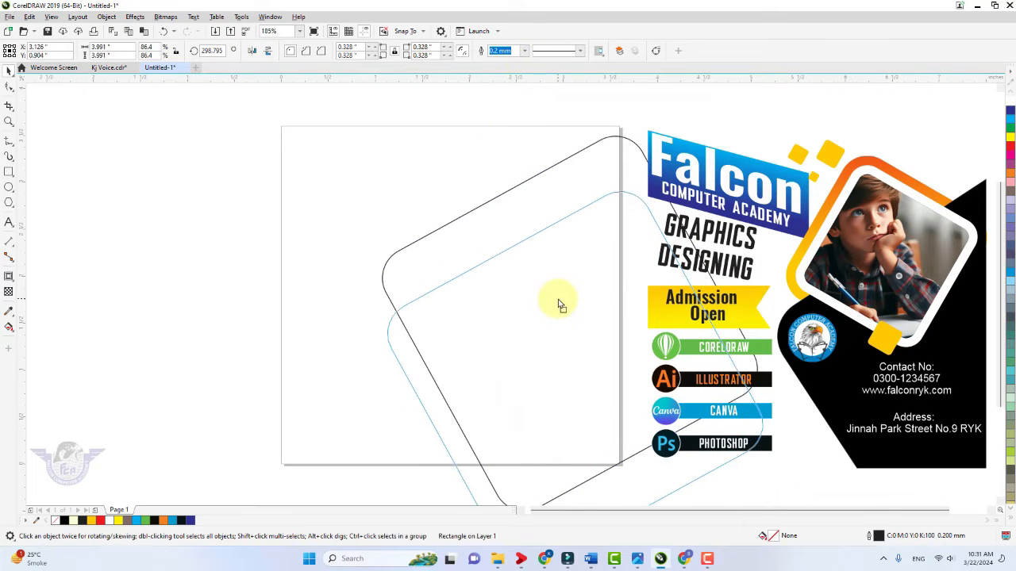
pyautogui.click(590, 280)
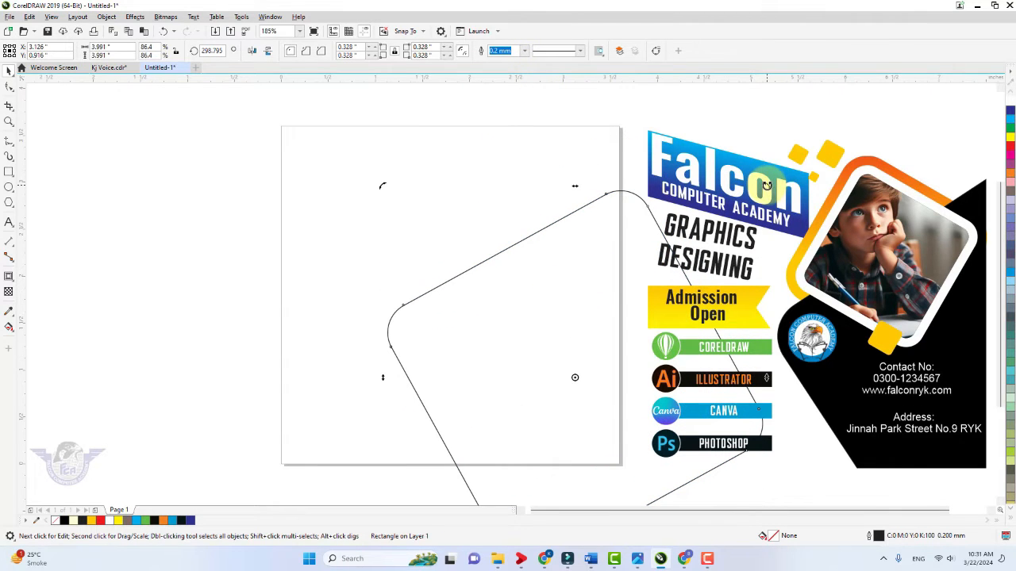
pyautogui.moveTo(767, 186); pyautogui.dragTo(781, 178)
pyautogui.moveTo(561, 263); pyautogui.dragTo(581, 253)
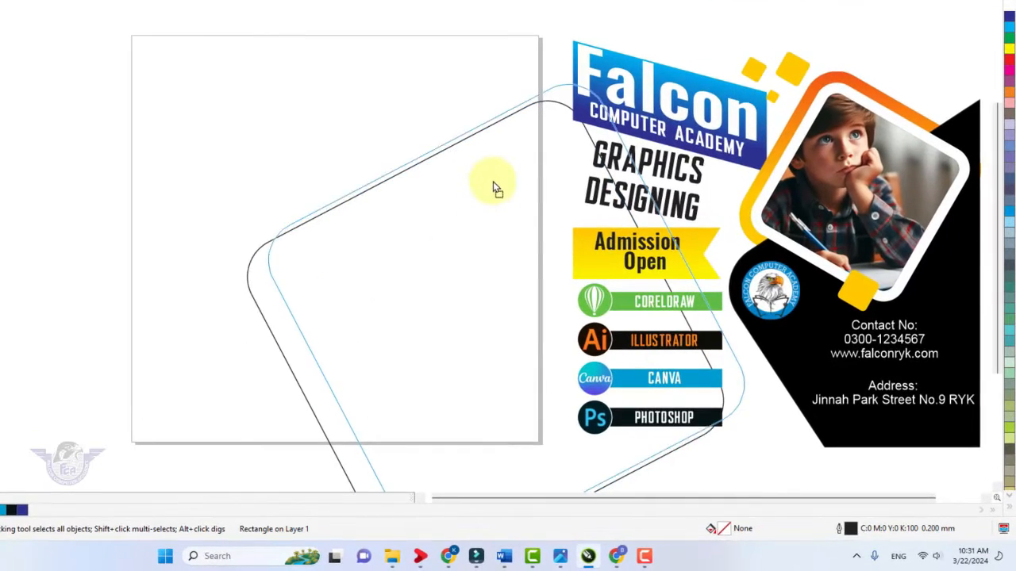
pyautogui.moveTo(493, 188); pyautogui.dragTo(488, 177)
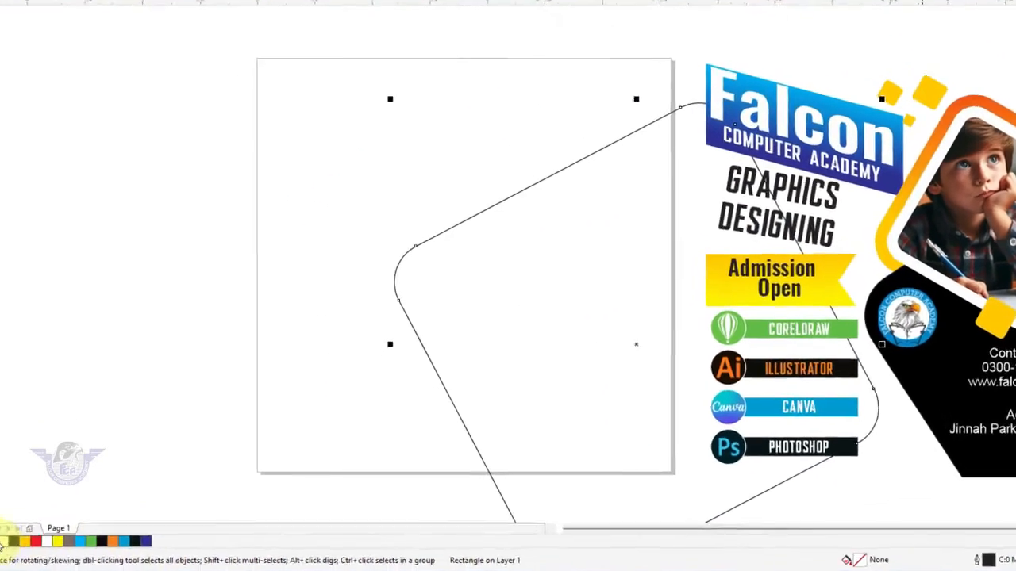
# Fill the rotated rounded square with black, C100 M100 Y100 K100
pyautogui.click(41, 527)
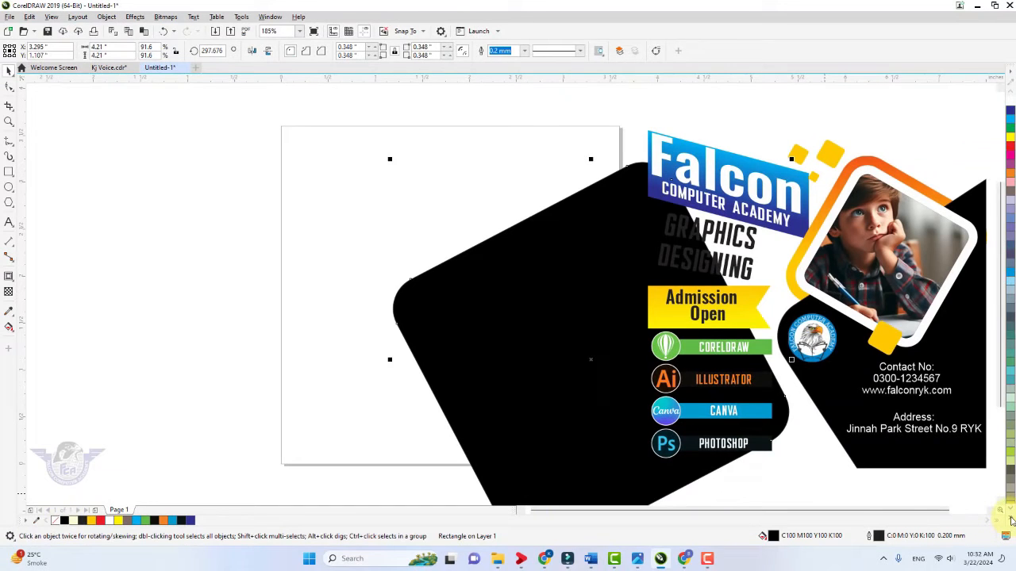
pyautogui.click(1011, 519)
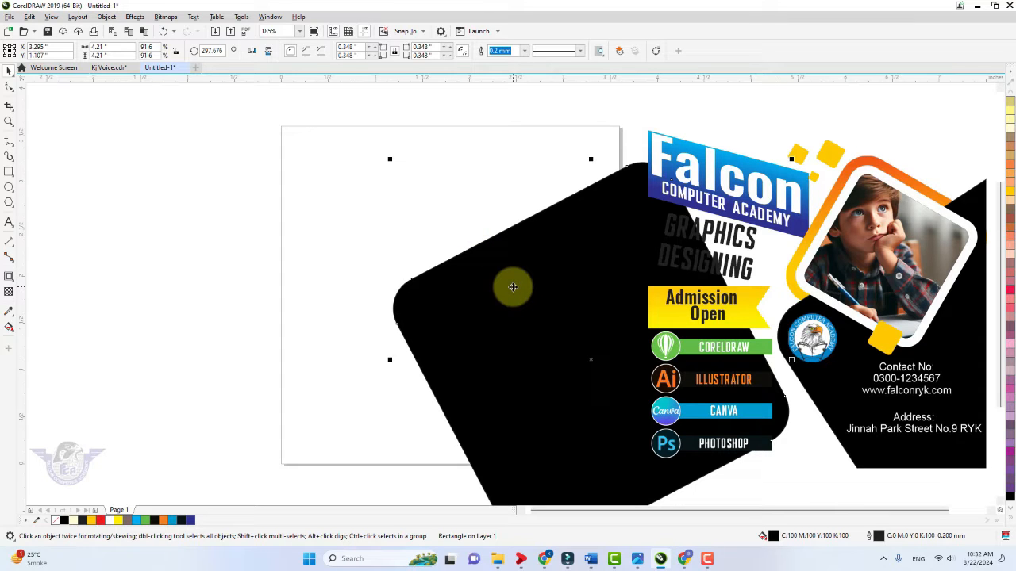
pyautogui.click(322, 184)
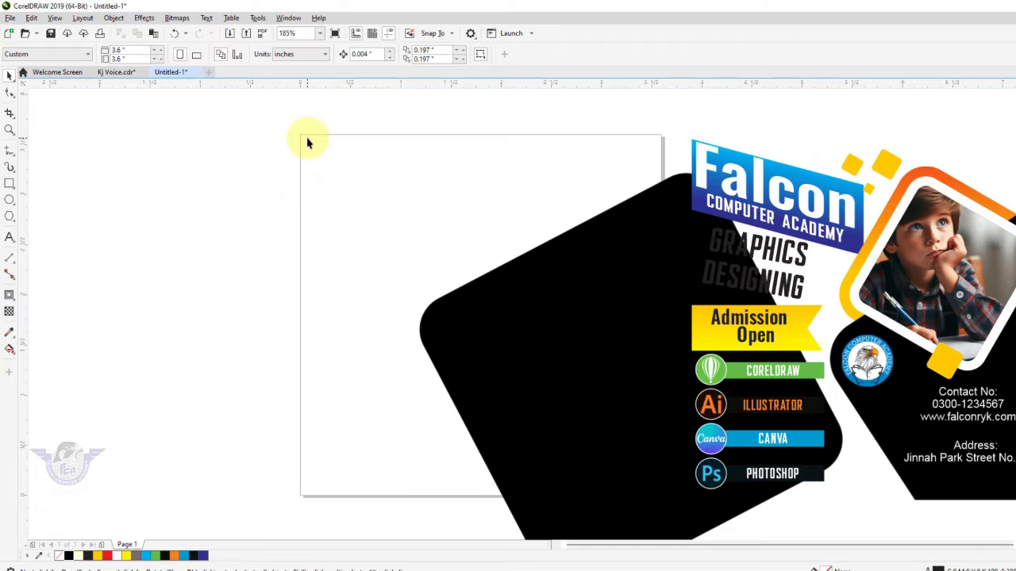
# Create a page-sized frame rectangle and PowerClip the black rounded shape inside it
pyautogui.doubleClick(8, 186)
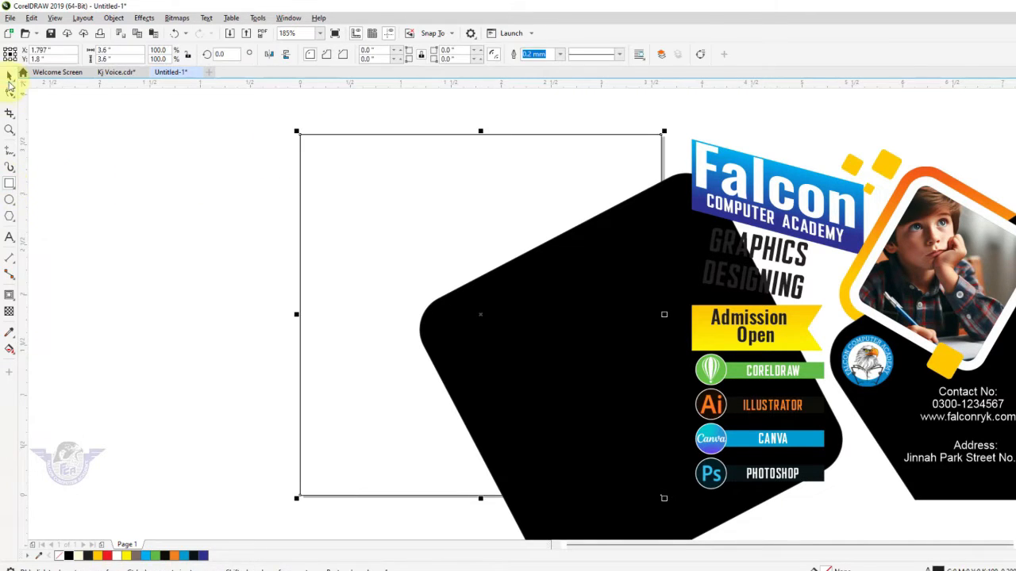
pyautogui.click(10, 77)
pyautogui.click(606, 423)
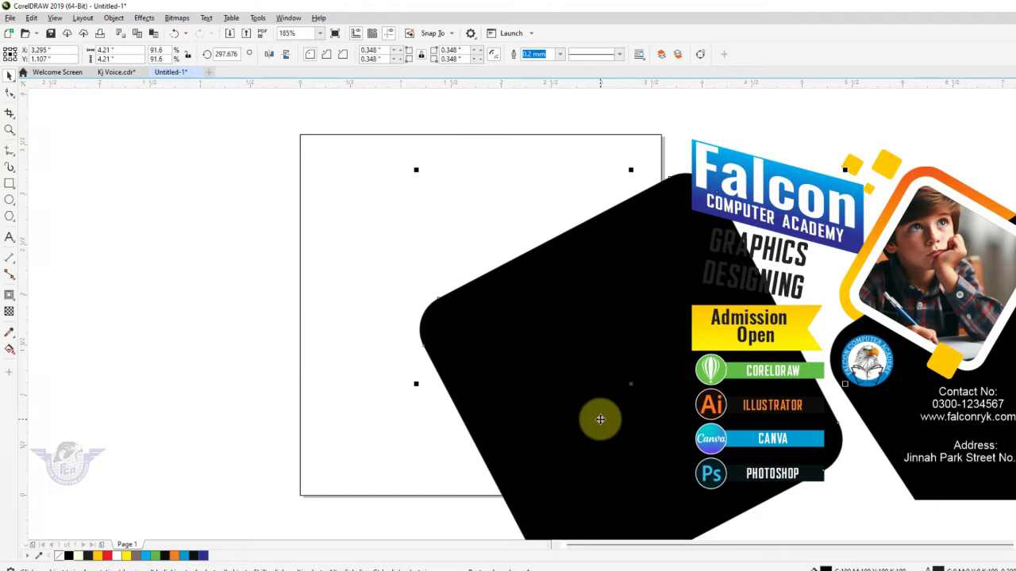
pyautogui.rightClick(507, 365)
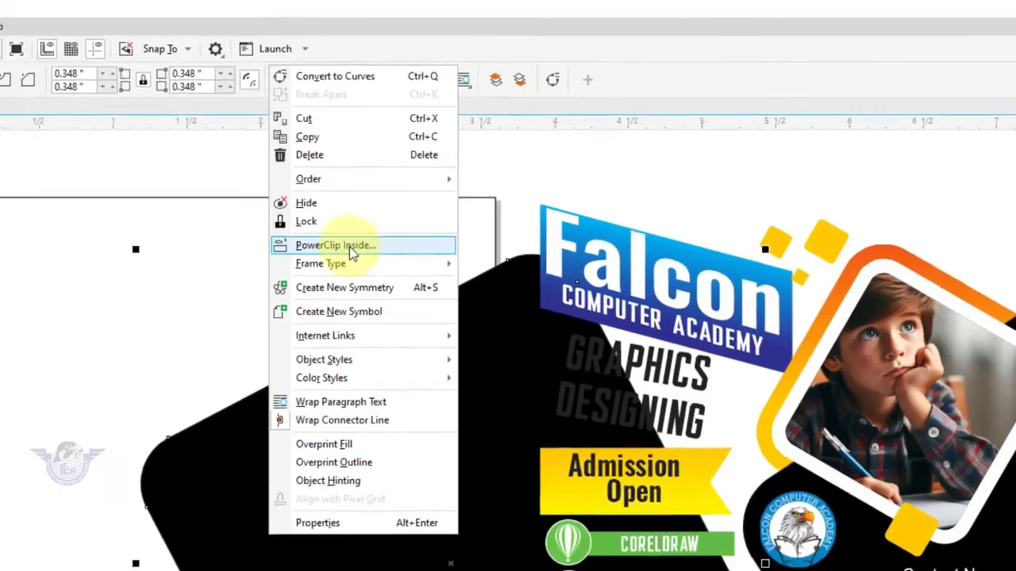
pyautogui.click(349, 247)
pyautogui.click(11, 208)
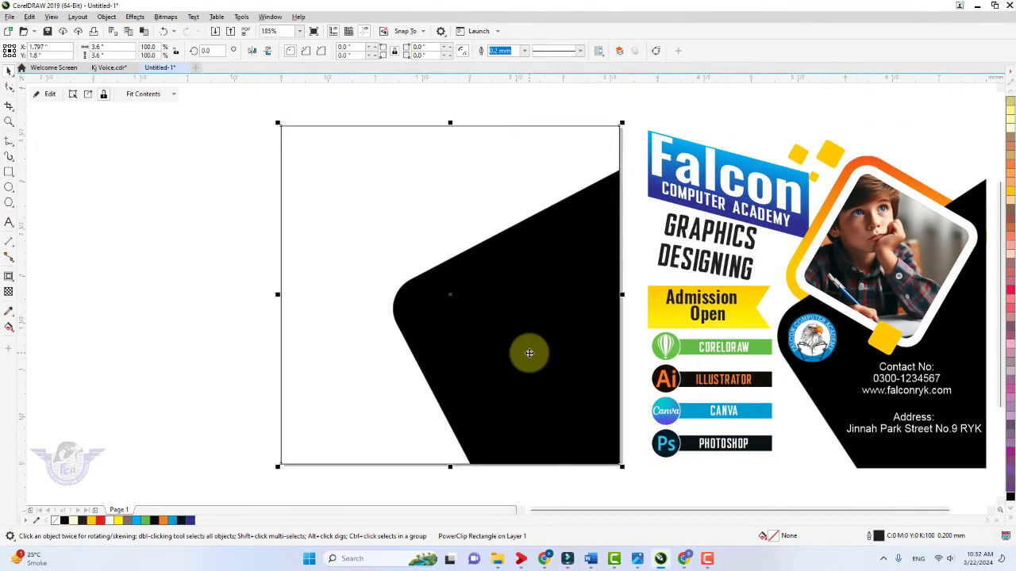
pyautogui.click(202, 240)
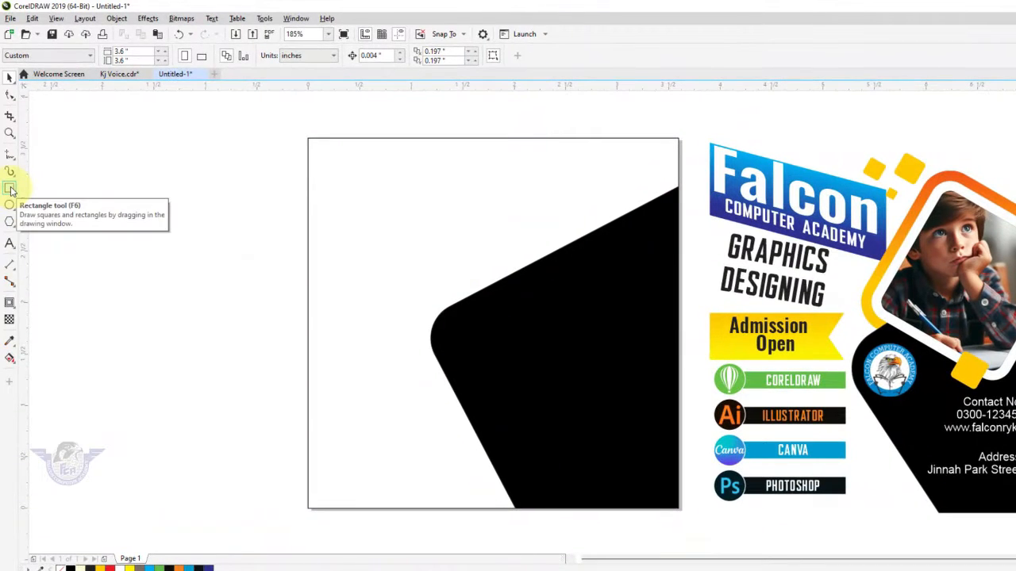
# Draw a square about 1.72 inches wide overlapping the black shape and round all its corners to about 0.242 inch
pyautogui.click(11, 191)
pyautogui.press('ctrl')
pyautogui.moveTo(402, 210); pyautogui.dragTo(582, 388)
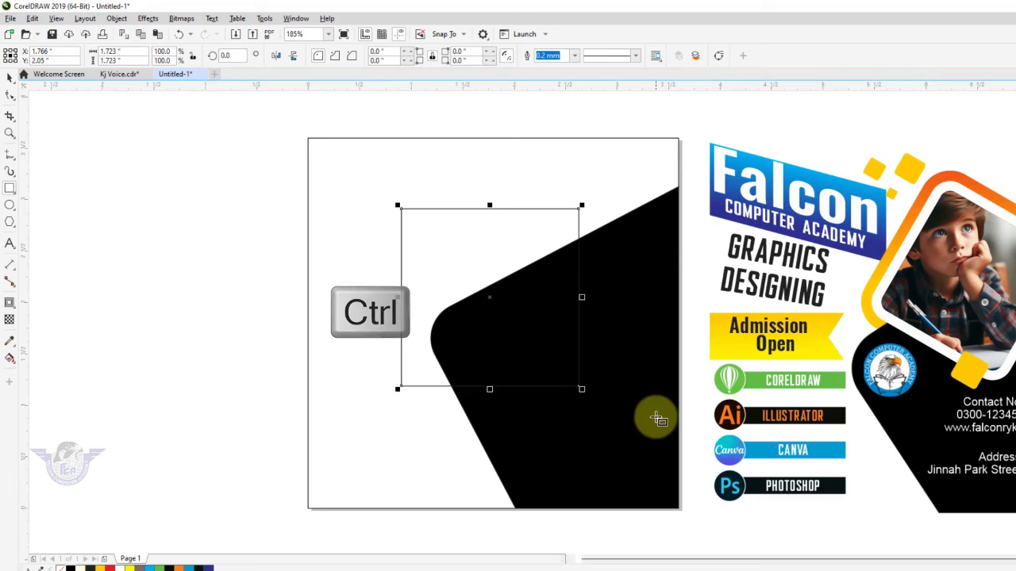
pyautogui.click(10, 95)
pyautogui.click(379, 198)
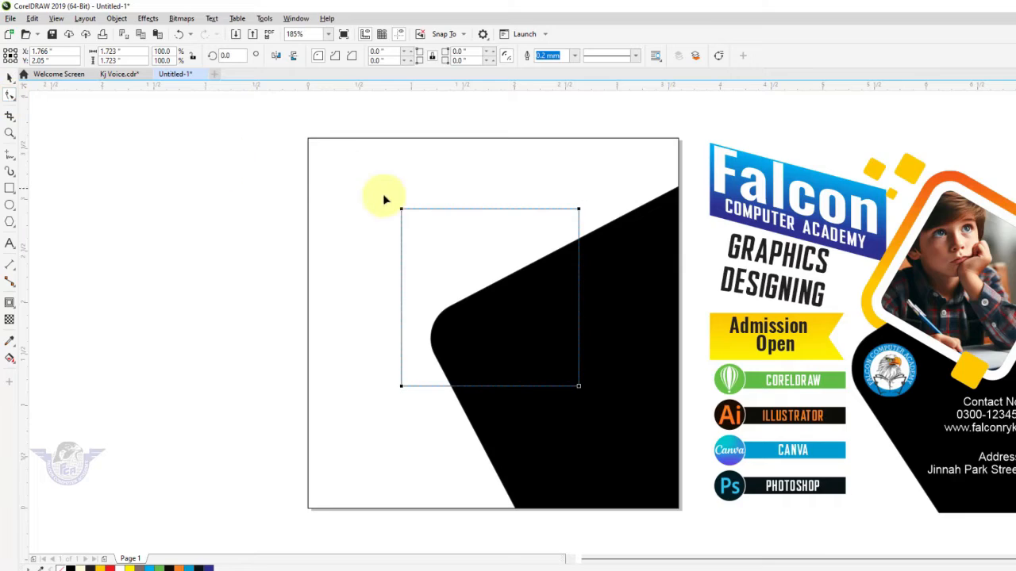
pyautogui.moveTo(401, 211); pyautogui.dragTo(426, 231)
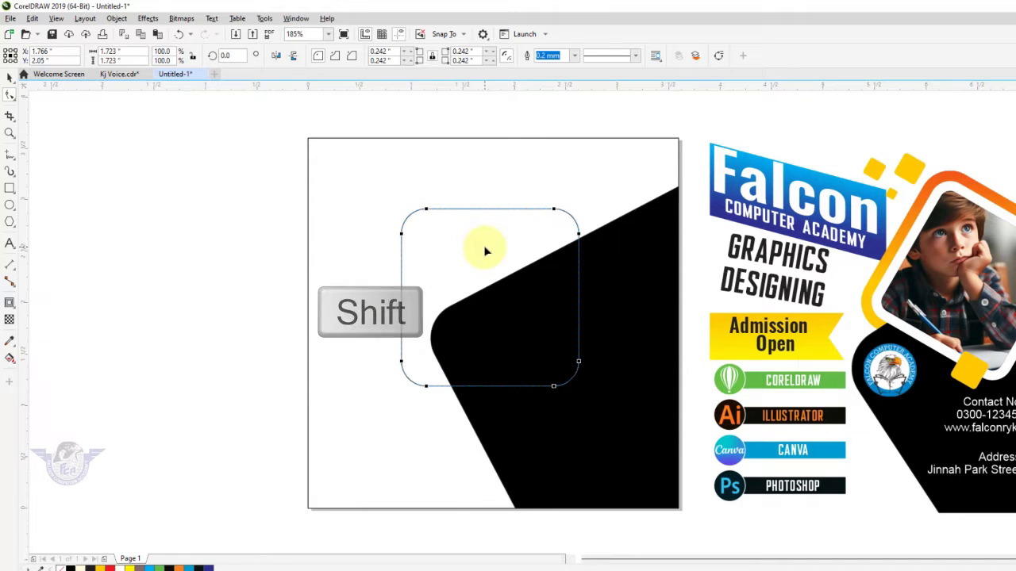
# Rotate the small rounded square 30 degrees clockwise, to an angle of 330 degrees
pyautogui.click(9, 77)
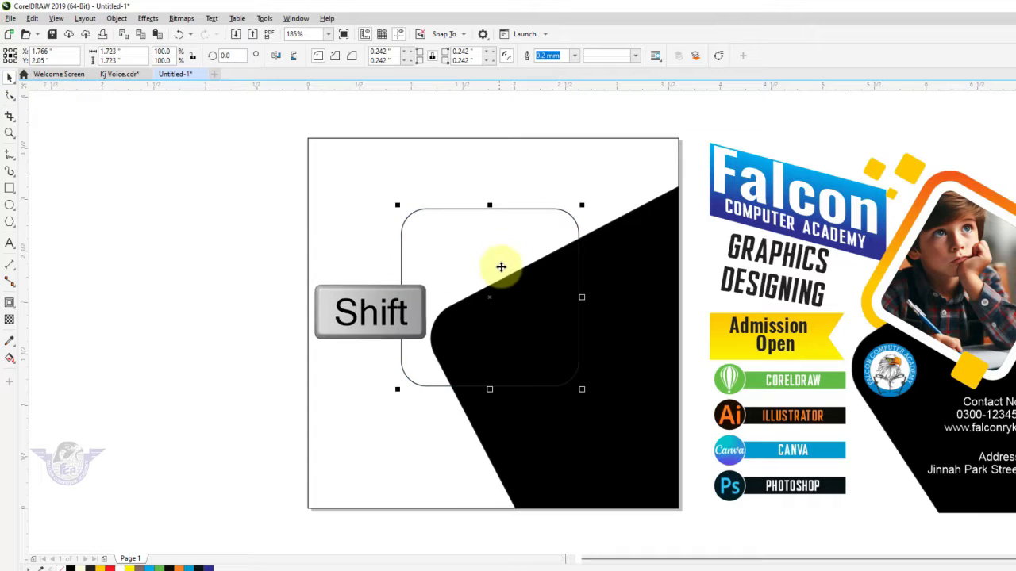
pyautogui.click(516, 246)
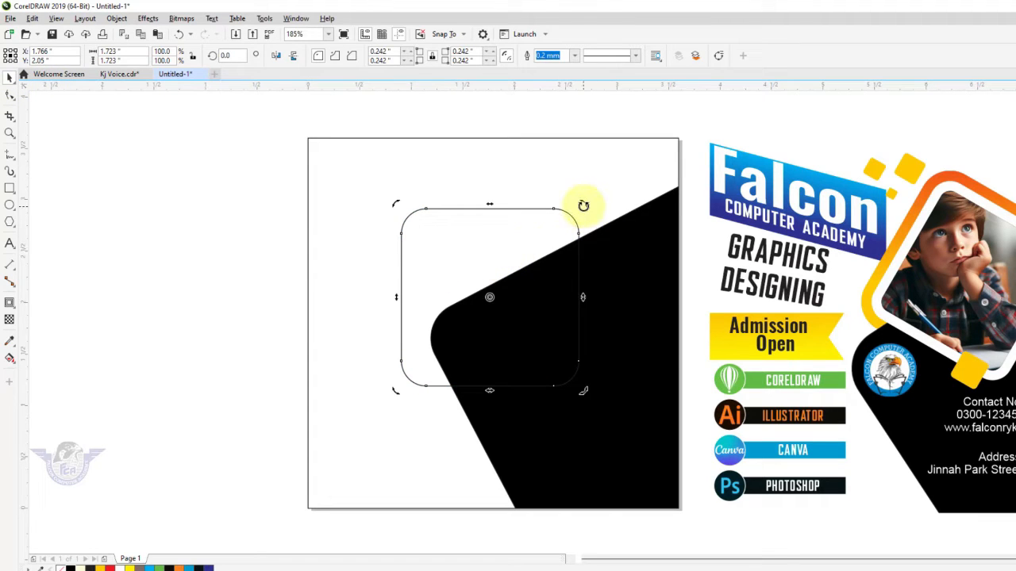
pyautogui.moveTo(585, 207); pyautogui.dragTo(607, 281)
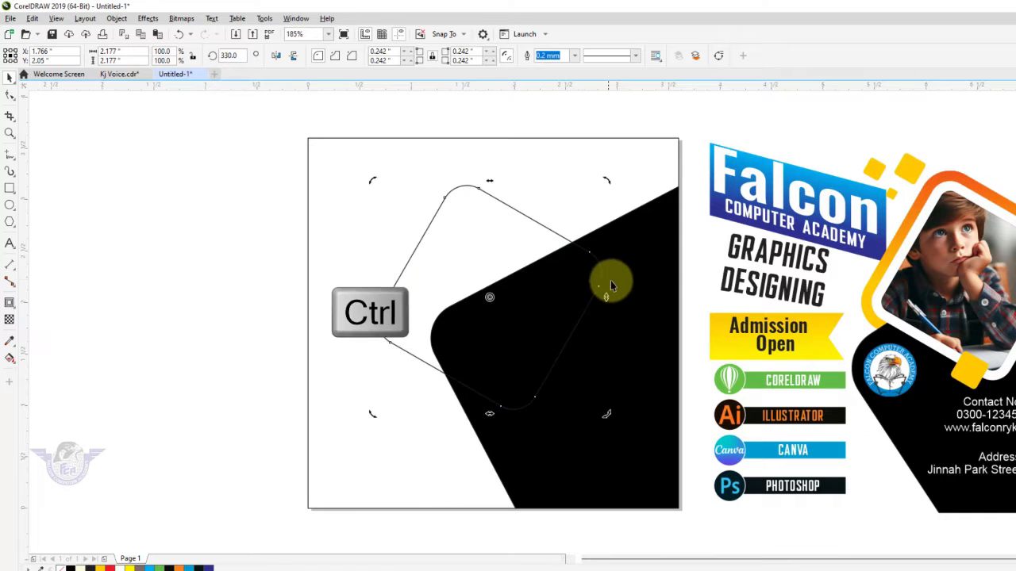
# Move the rotated rounded square to X 2.166, Y 2.355 inches and fill it with yellow, C0 M20 Y100 K0
pyautogui.moveTo(452, 258); pyautogui.dragTo(499, 224)
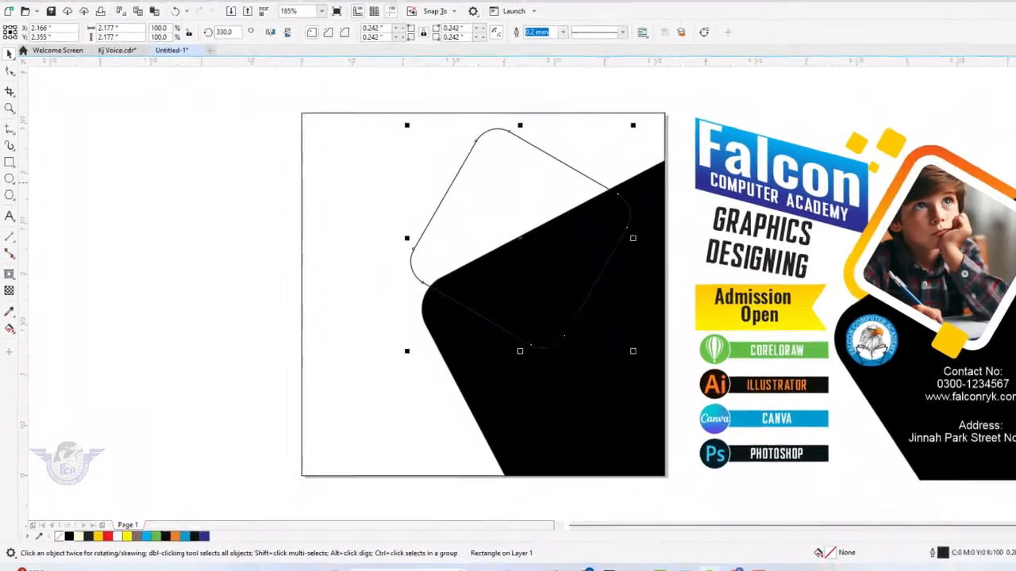
pyautogui.click(1015, 185)
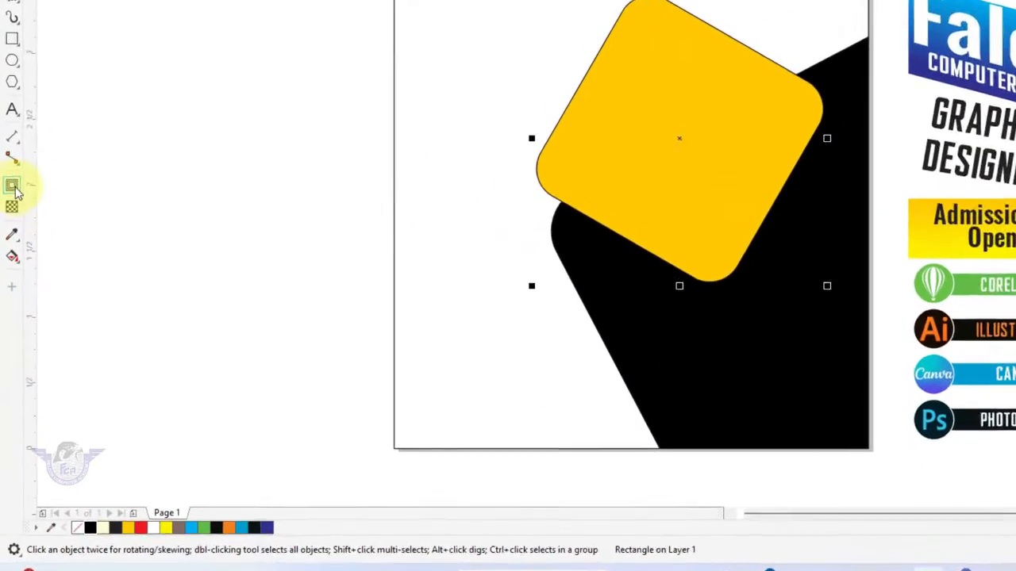
# Add a one-step inside contour with a 0.142 inch offset to the yellow square and break the contour apart
pyautogui.click(18, 171)
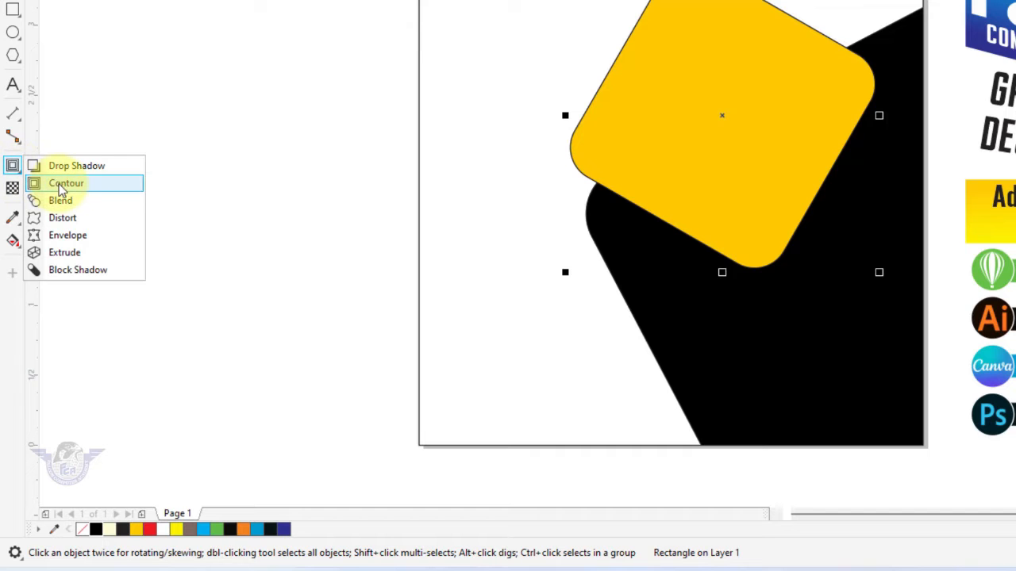
pyautogui.click(63, 184)
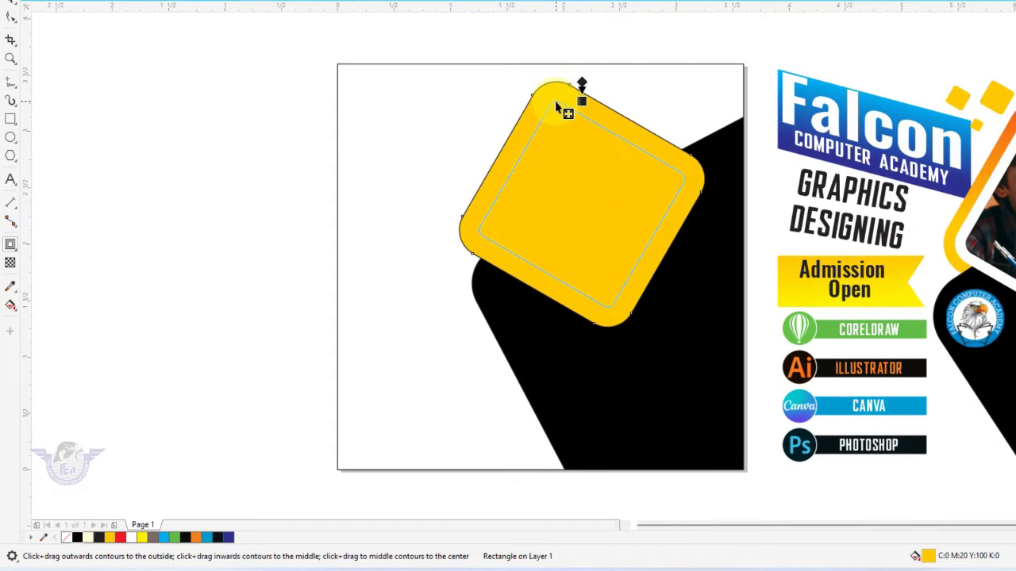
pyautogui.moveTo(557, 101); pyautogui.dragTo(539, 136)
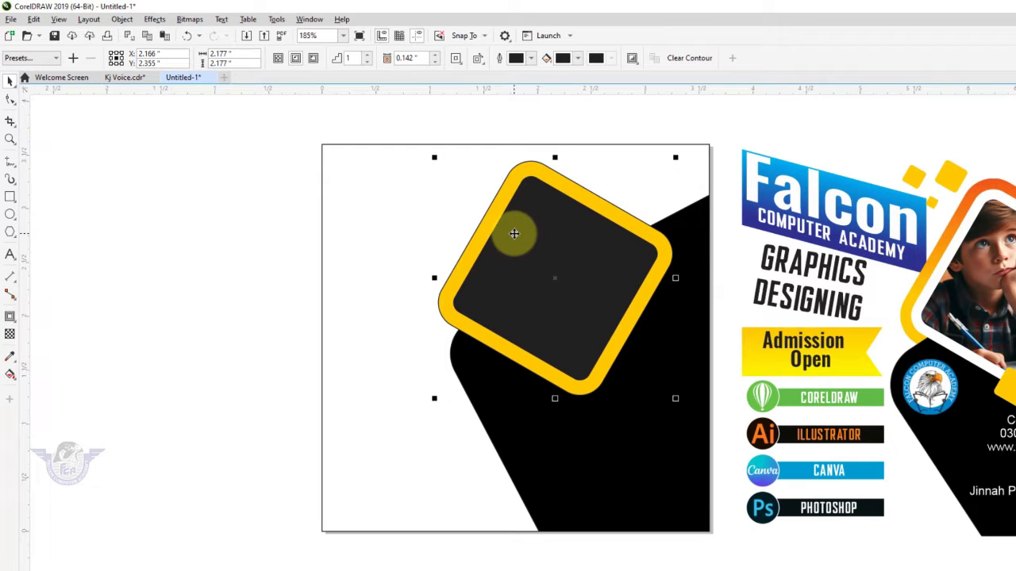
pyautogui.rightClick(528, 170)
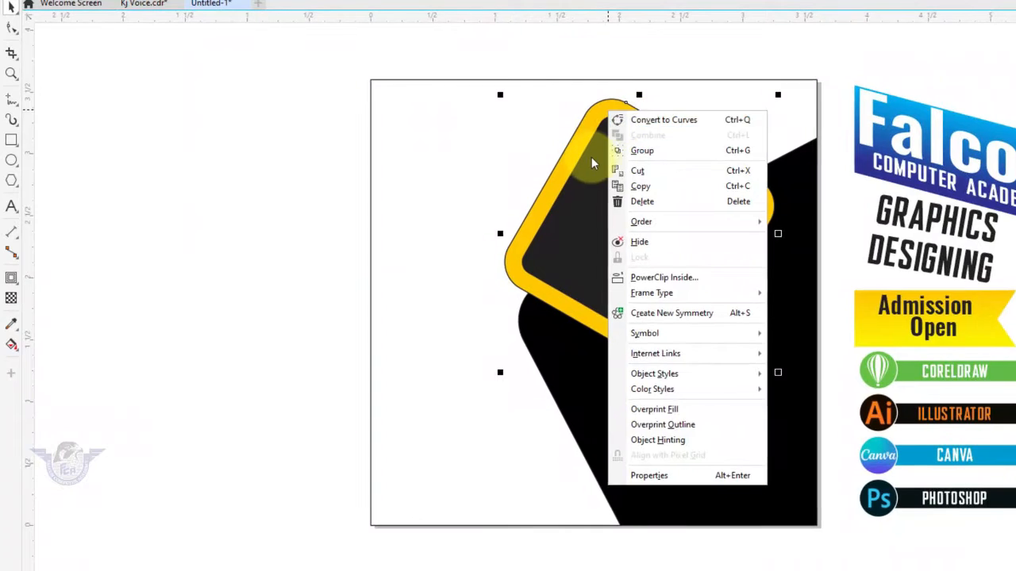
pyautogui.click(512, 215)
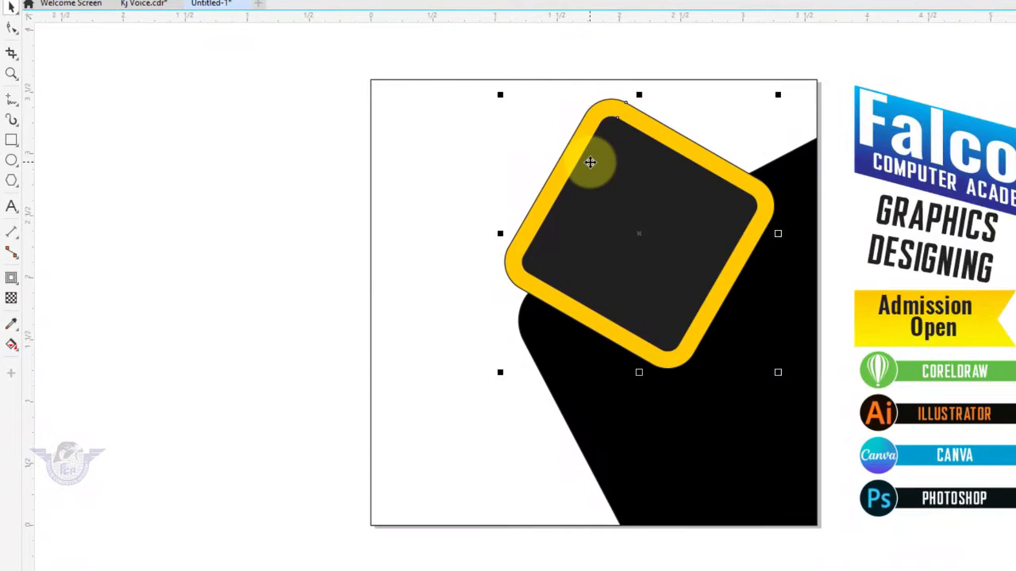
pyautogui.rightClick(591, 162)
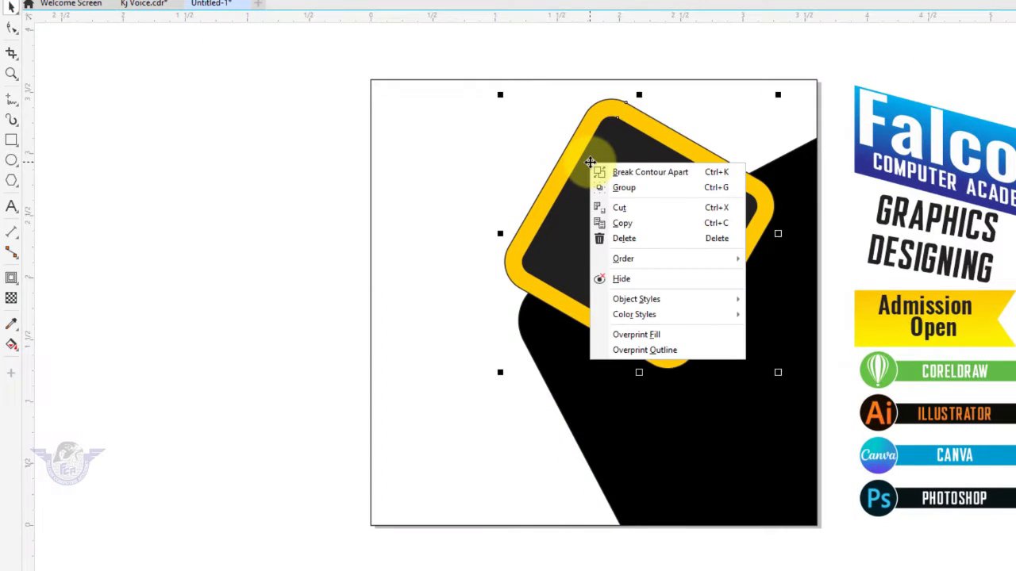
pyautogui.click(635, 175)
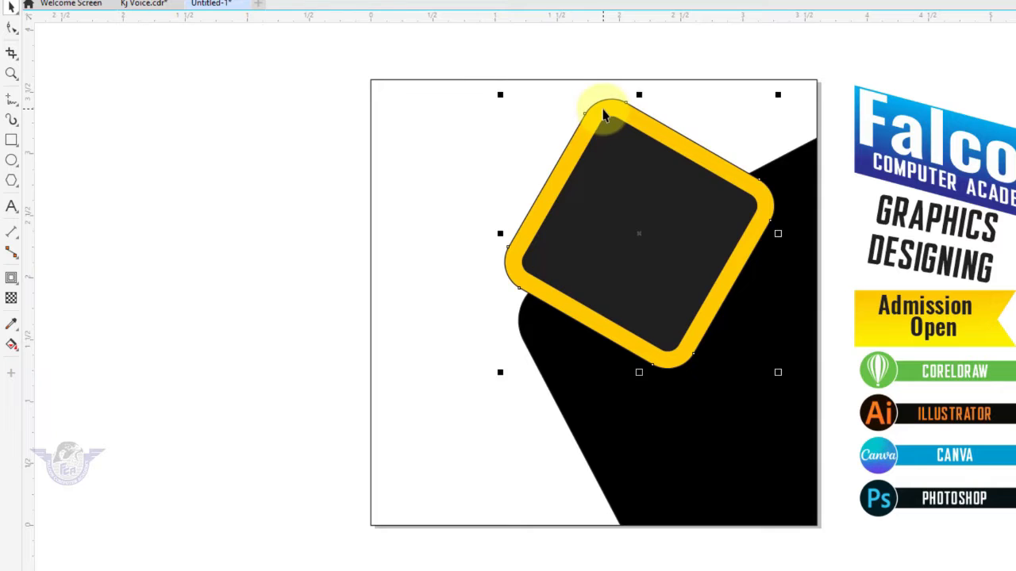
# Send the outer yellow square backward in the stacking order until it sits behind the black shape
pyautogui.moveTo(603, 113); pyautogui.dragTo(513, 131)
pyautogui.hotkey('ctrl', 'z')
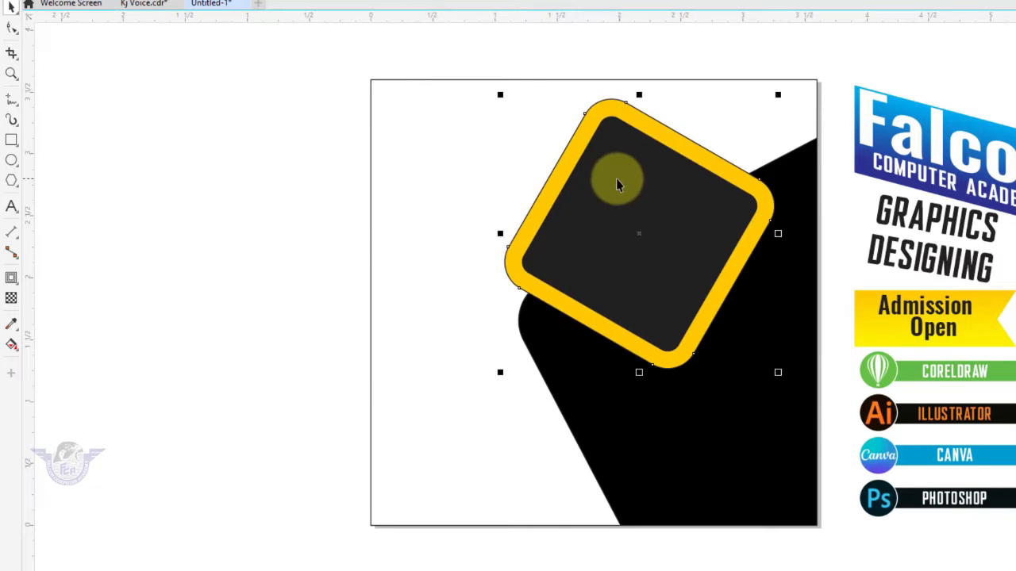
pyautogui.click(600, 113)
pyautogui.hotkey('ctrl', 'pagedown')
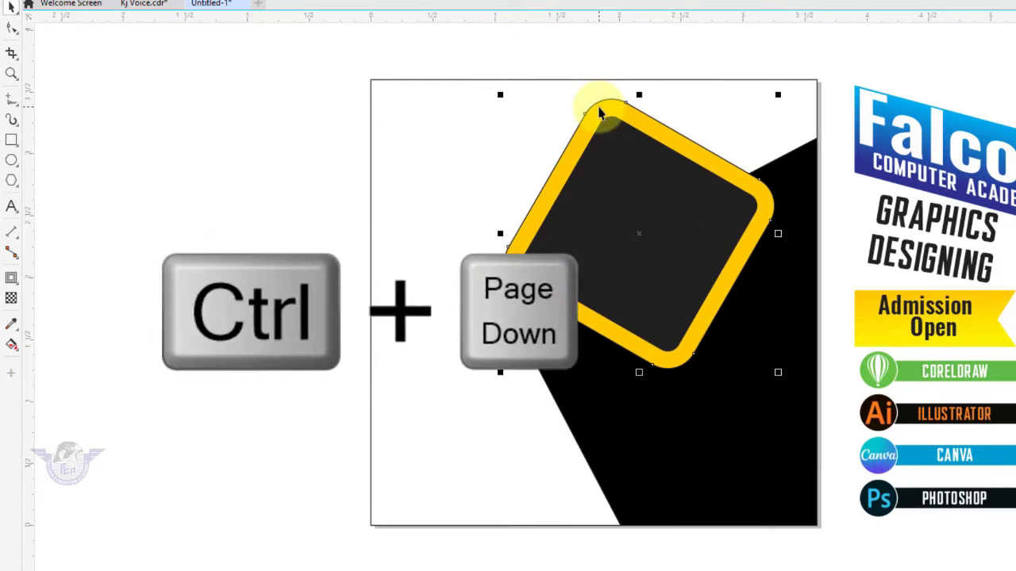
pyautogui.hotkey('ctrl', 'pagedown')
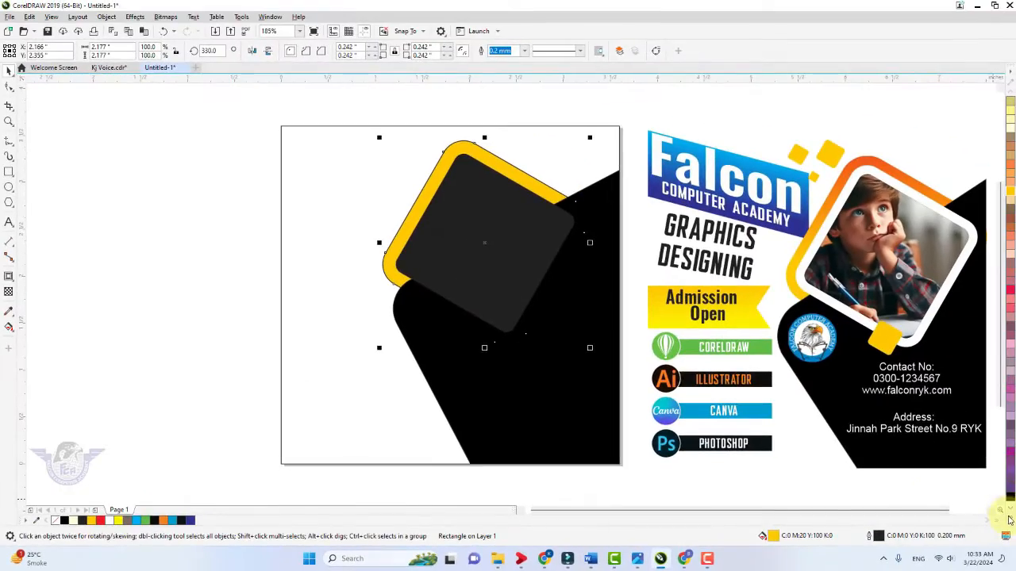
# Remove the yellow square's outline and fill the dark inner rounded square with white
pyautogui.click(1009, 520)
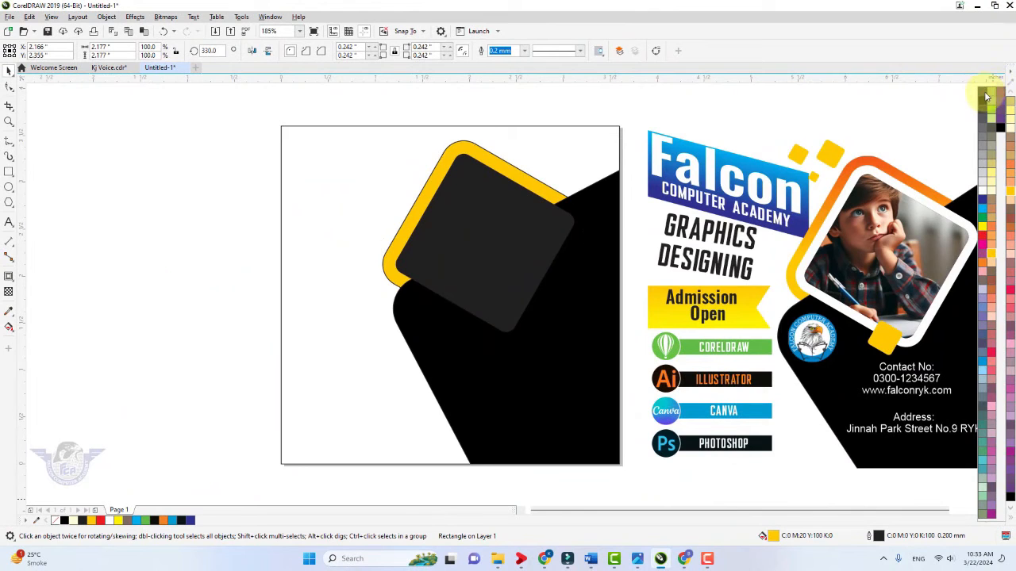
pyautogui.rightClick(985, 92)
pyautogui.click(484, 277)
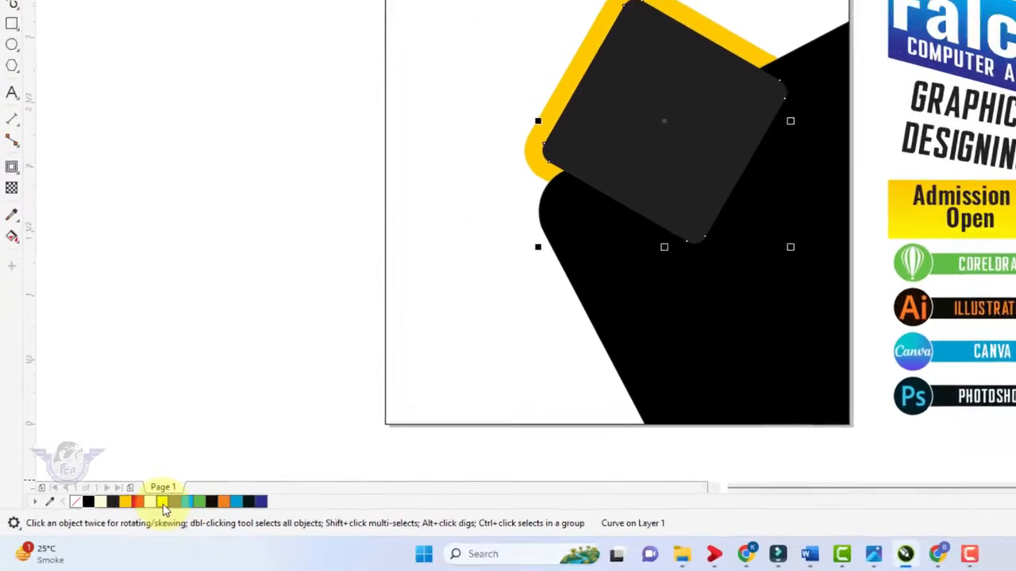
pyautogui.click(156, 501)
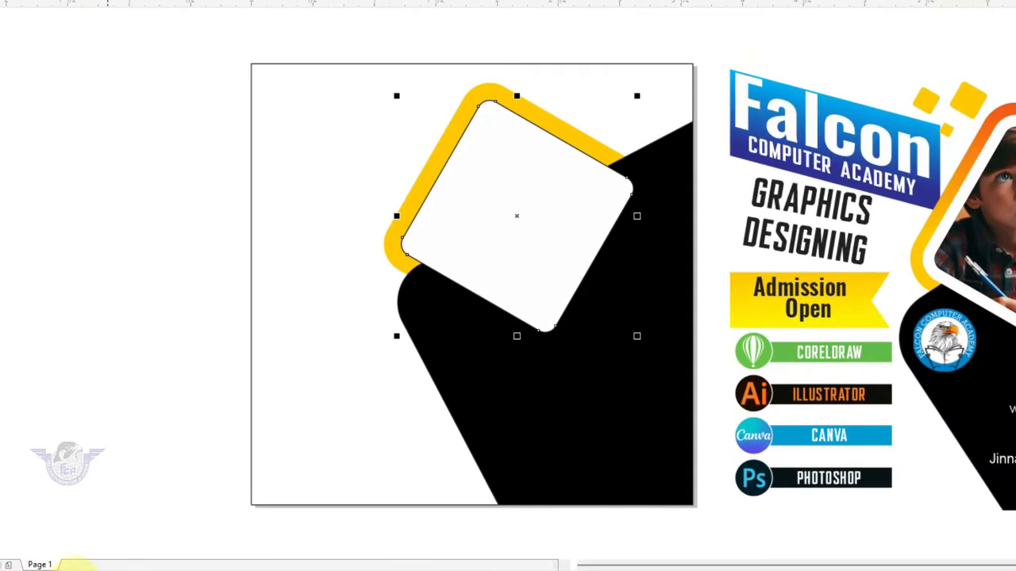
# Add an inside contour to the white square to form an inner photo area, and break the contour apart
pyautogui.click(9, 252)
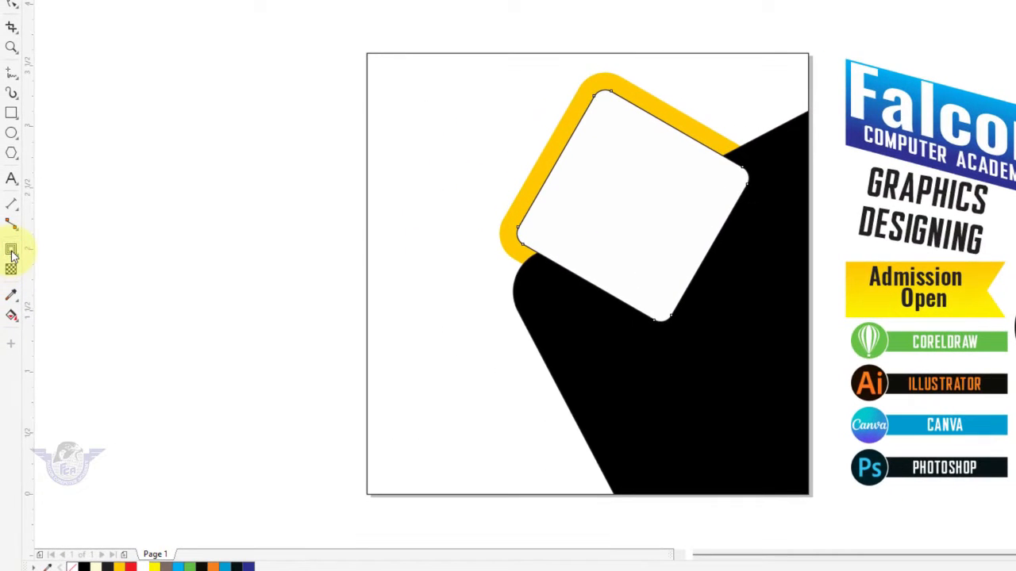
pyautogui.moveTo(603, 102); pyautogui.dragTo(611, 109)
pyautogui.press('space')
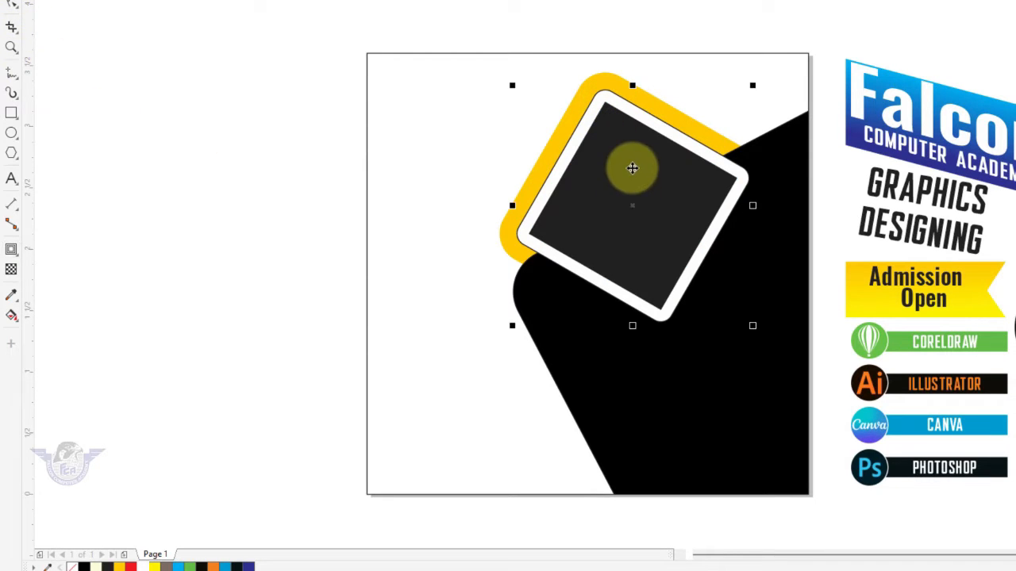
pyautogui.rightClick(632, 169)
pyautogui.click(681, 182)
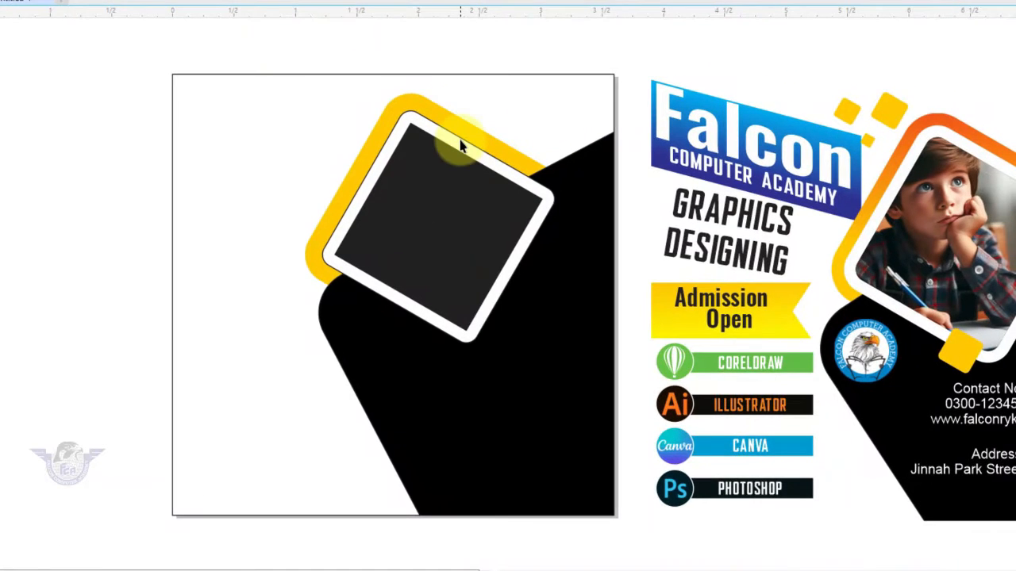
# Remove the outline from the white rounded square
pyautogui.click(460, 143)
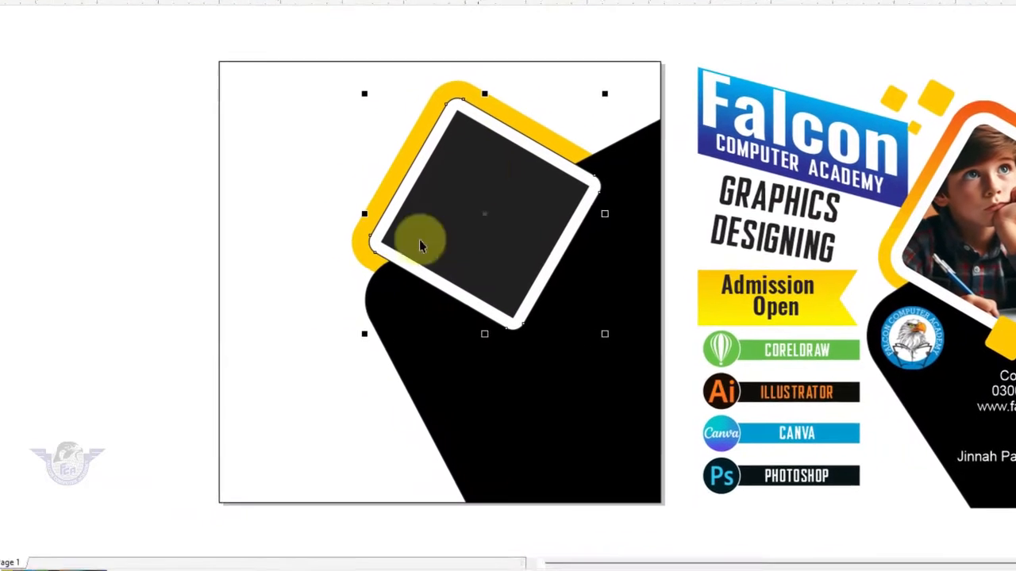
pyautogui.rightClick(51, 542)
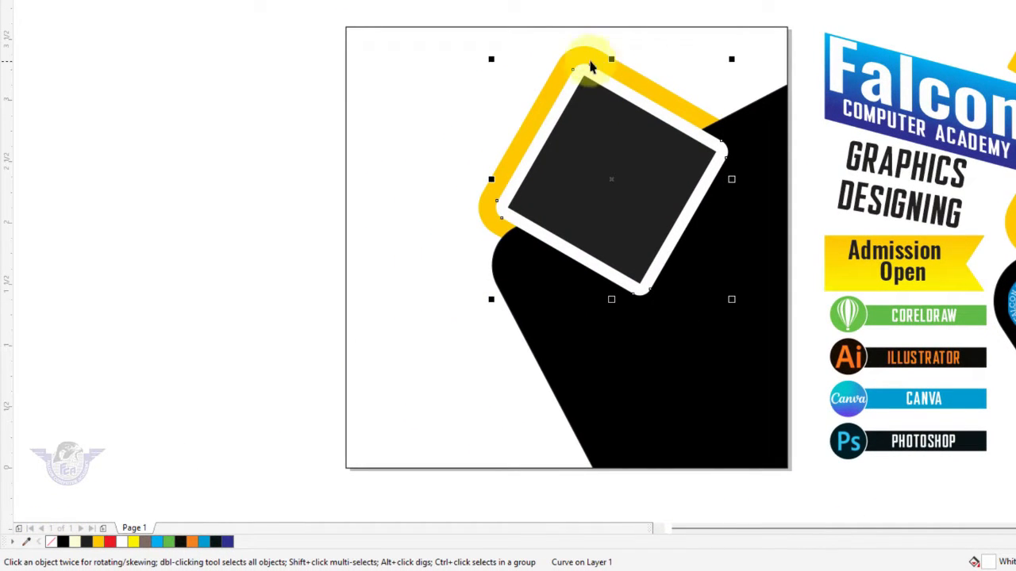
# Try to select the yellow square beneath the PowerClip frame, and bring the frame forward one level over the square
pyautogui.click(662, 59)
pyautogui.click(513, 2)
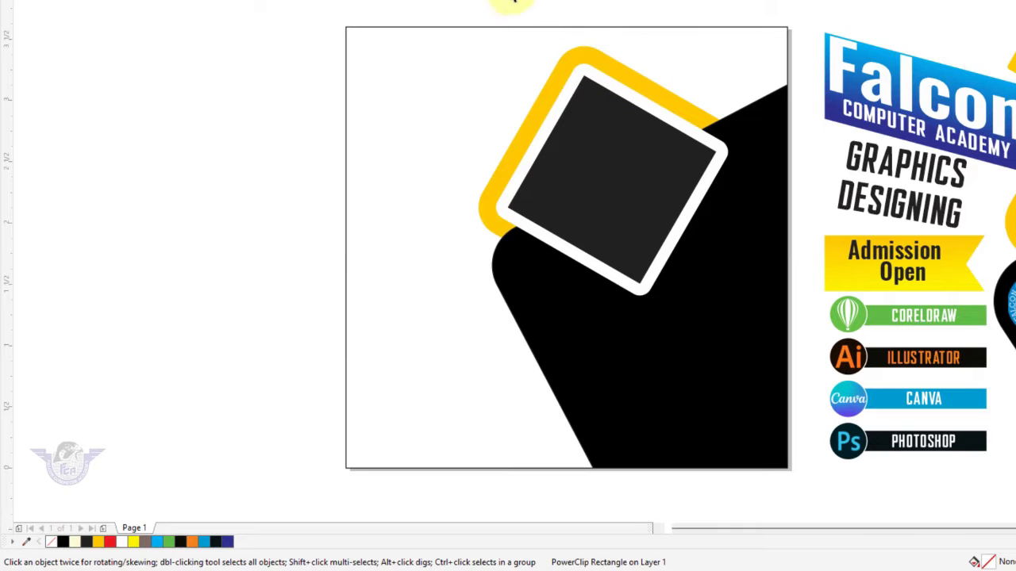
pyautogui.click(484, 225)
pyautogui.click(556, 62)
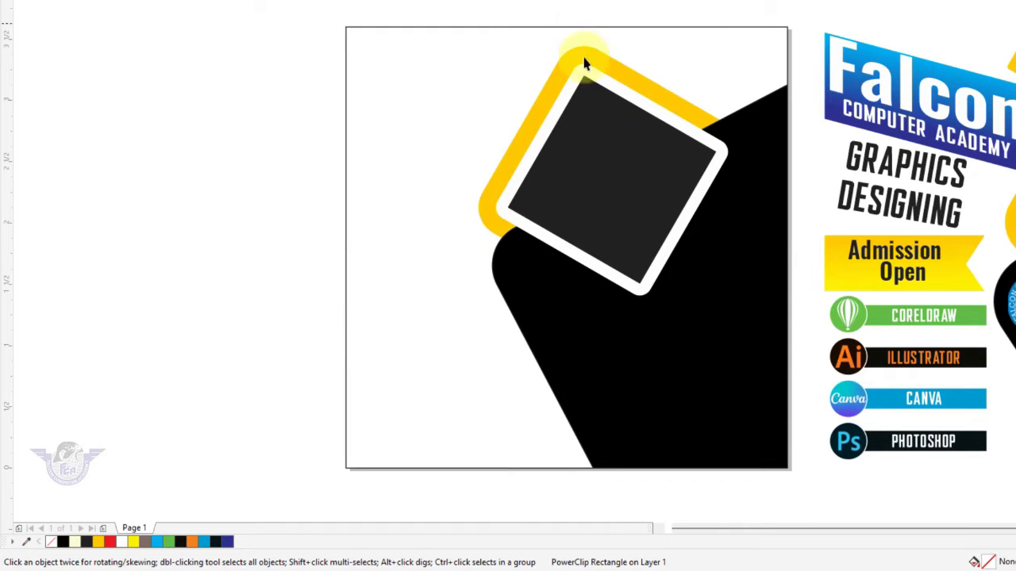
pyautogui.click(583, 64)
pyautogui.click(581, 64)
pyautogui.click(396, 64)
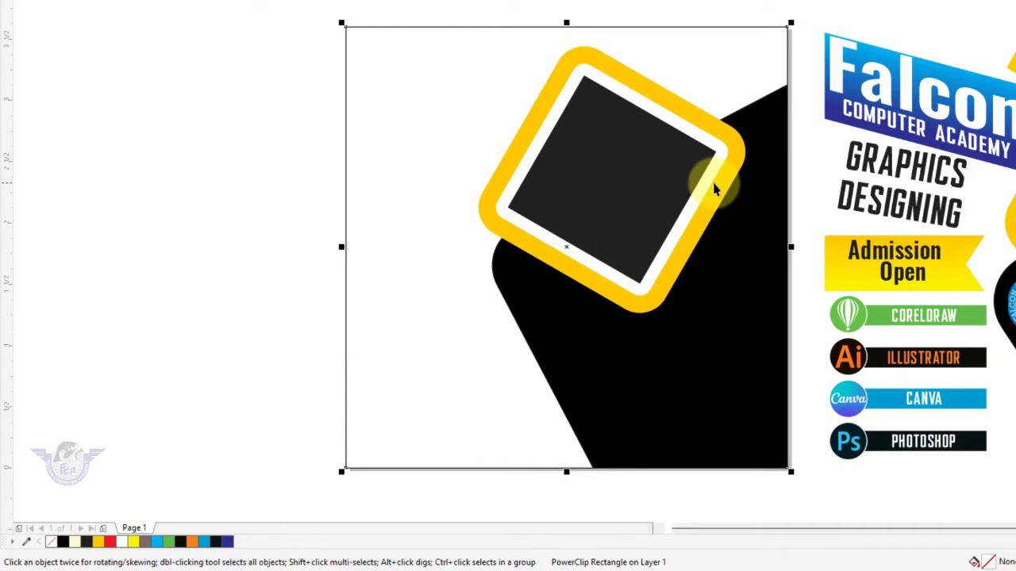
pyautogui.hotkey('ctrl', 'pageup')
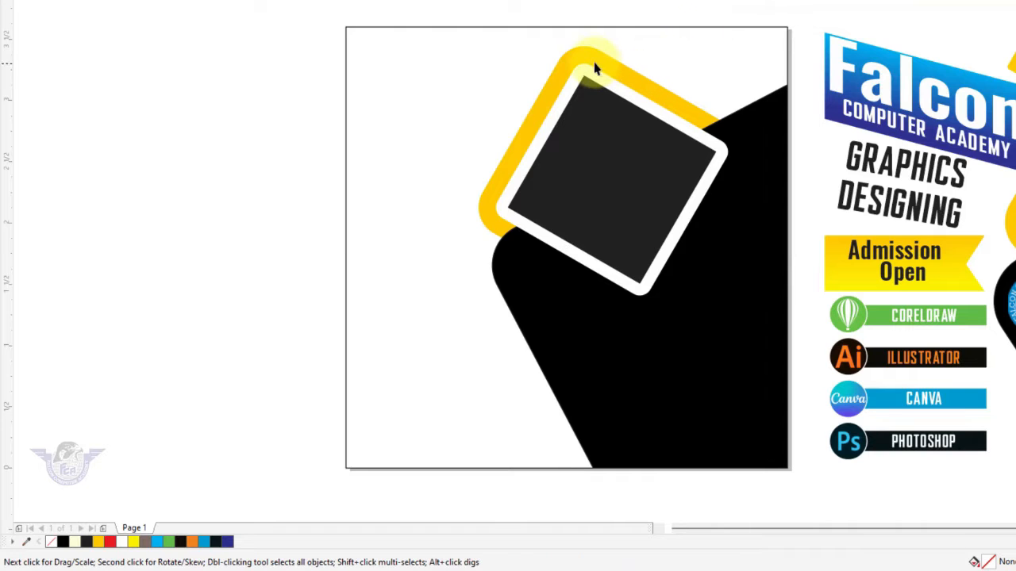
# Select the yellow square hidden under the PowerClip frame and apply a linear gradient from its top corner toward its centre
pyautogui.click(588, 64)
pyautogui.press('alt')
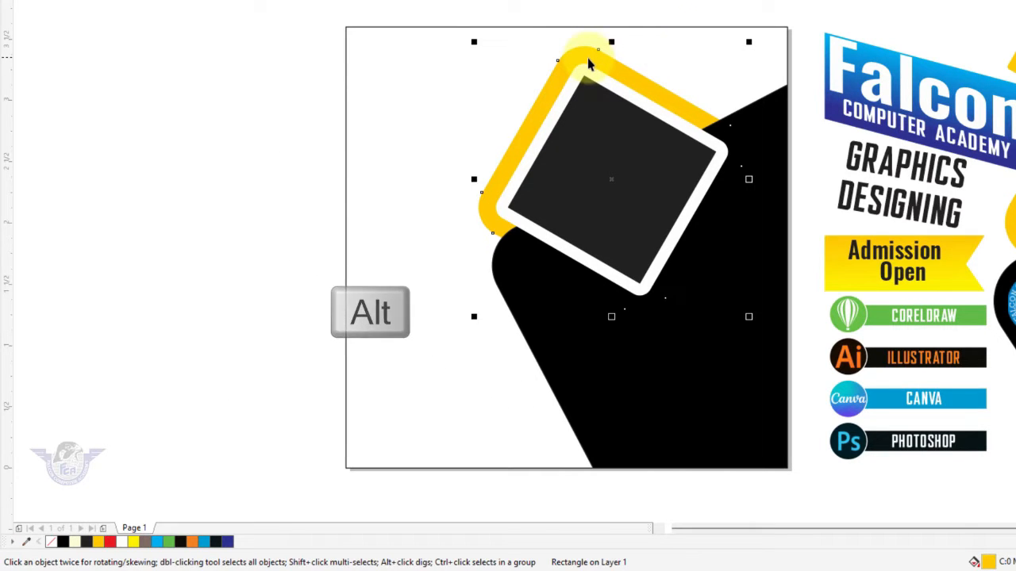
pyautogui.click(8, 319)
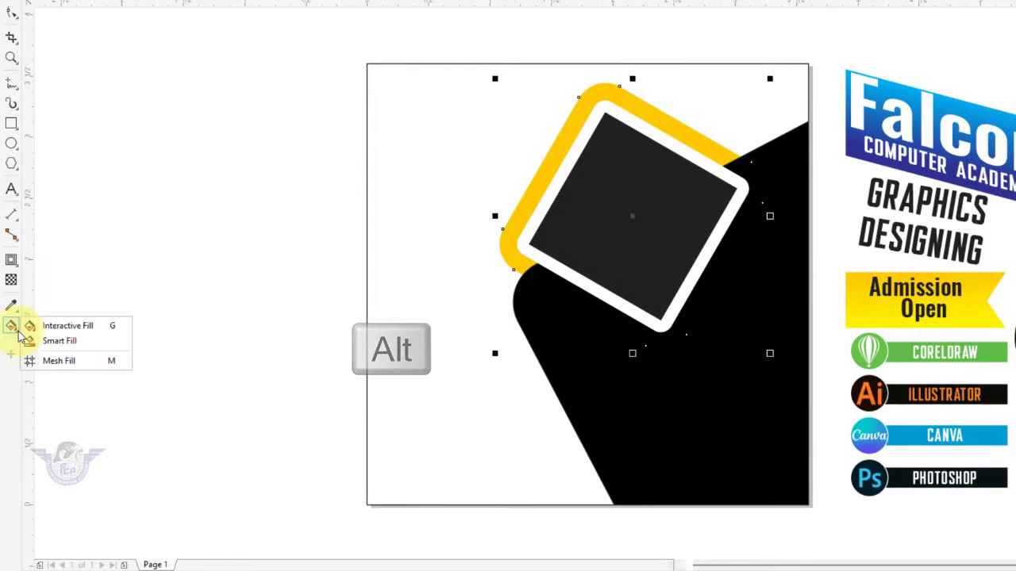
pyautogui.click(50, 333)
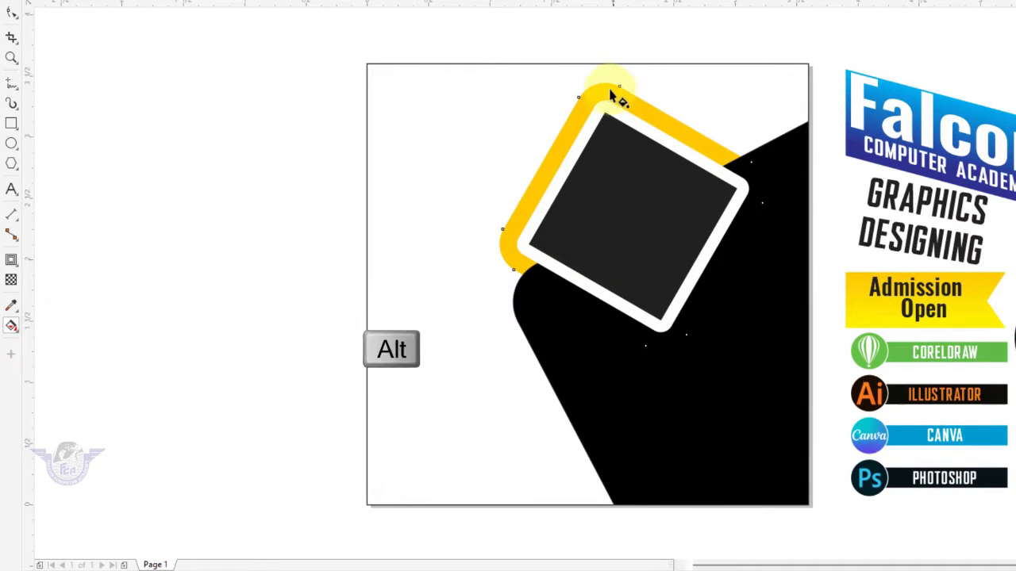
pyautogui.moveTo(601, 89); pyautogui.dragTo(619, 163)
pyautogui.moveTo(621, 215); pyautogui.dragTo(620, 212)
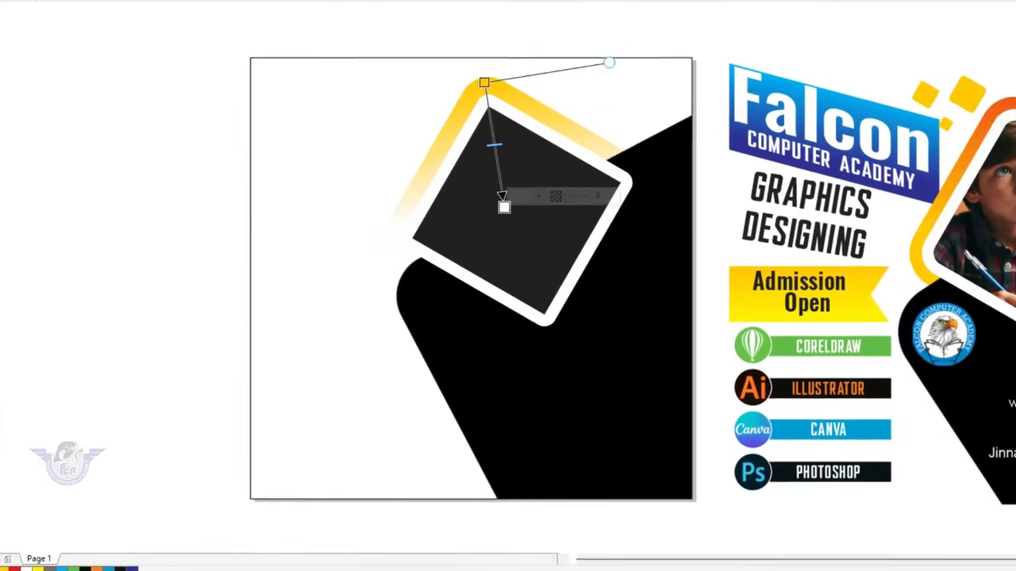
# Set the gradient's end colour to yellow and its start colour to red
pyautogui.click(1009, 133)
pyautogui.click(290, 72)
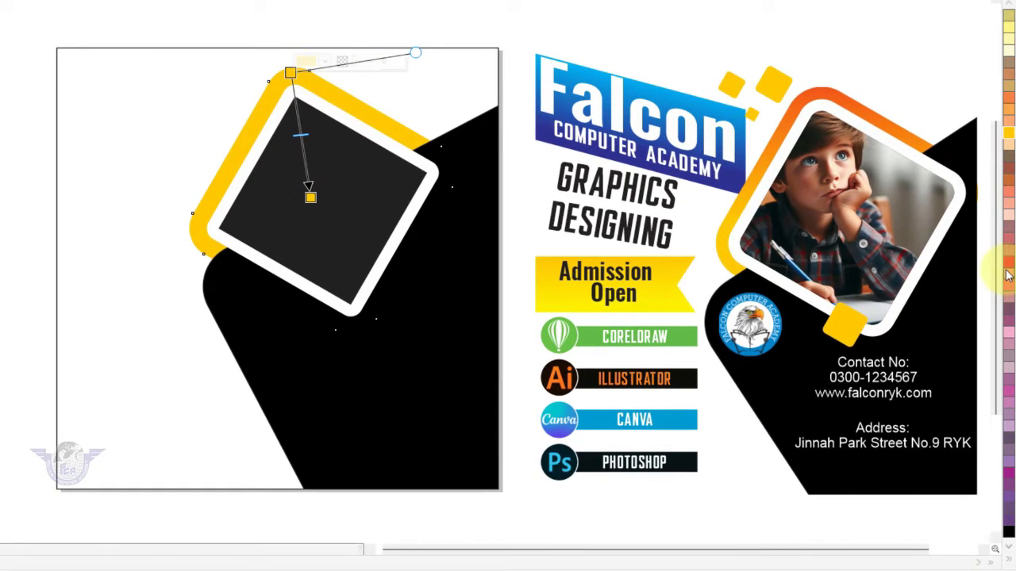
pyautogui.click(1009, 270)
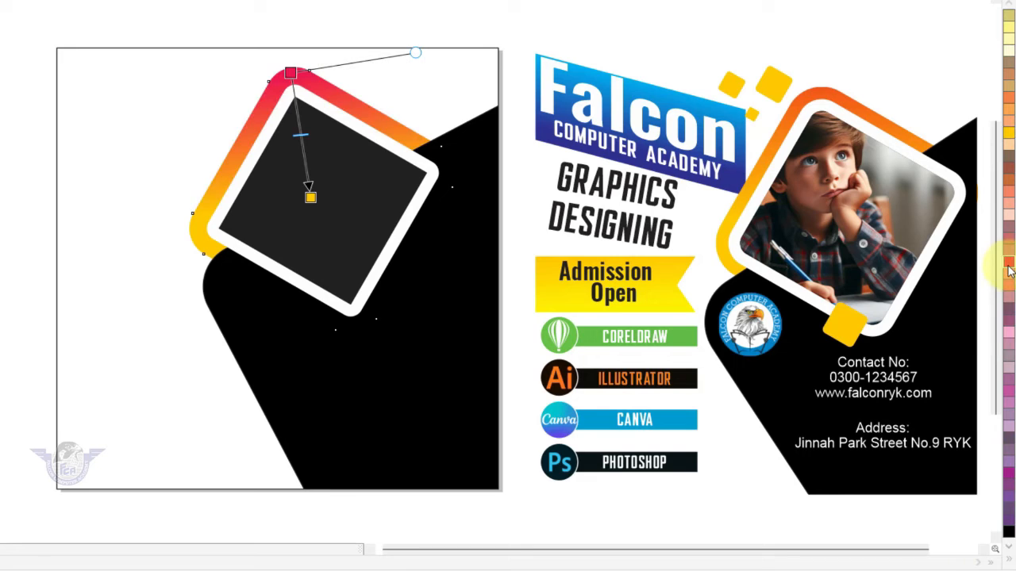
# Stretch the gradient by moving its red start well above the page and its yellow end toward the frame's lower-left corner
pyautogui.click(290, 72)
pyautogui.moveTo(291, 72); pyautogui.dragTo(295, 23)
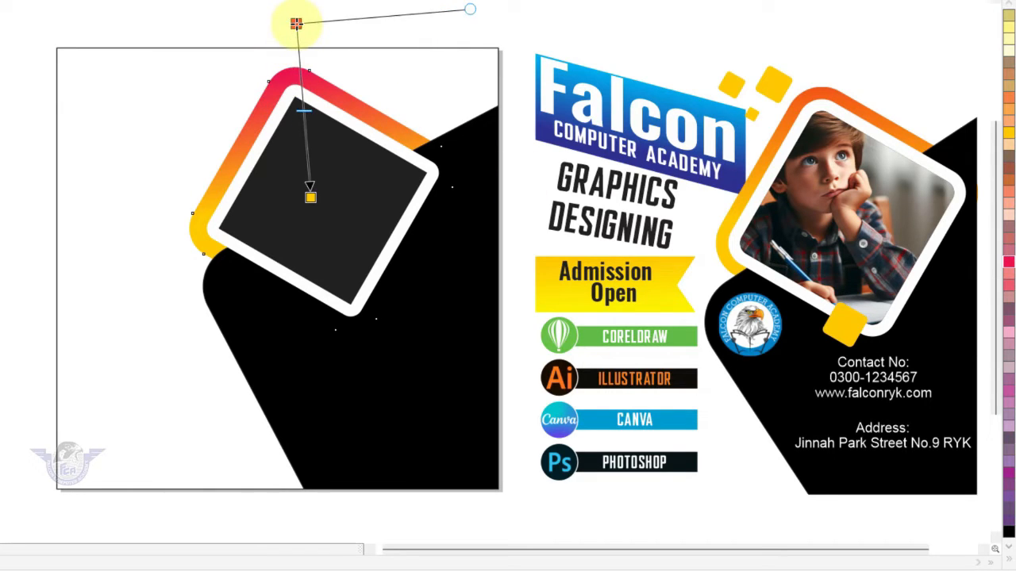
pyautogui.moveTo(308, 197); pyautogui.dragTo(273, 233)
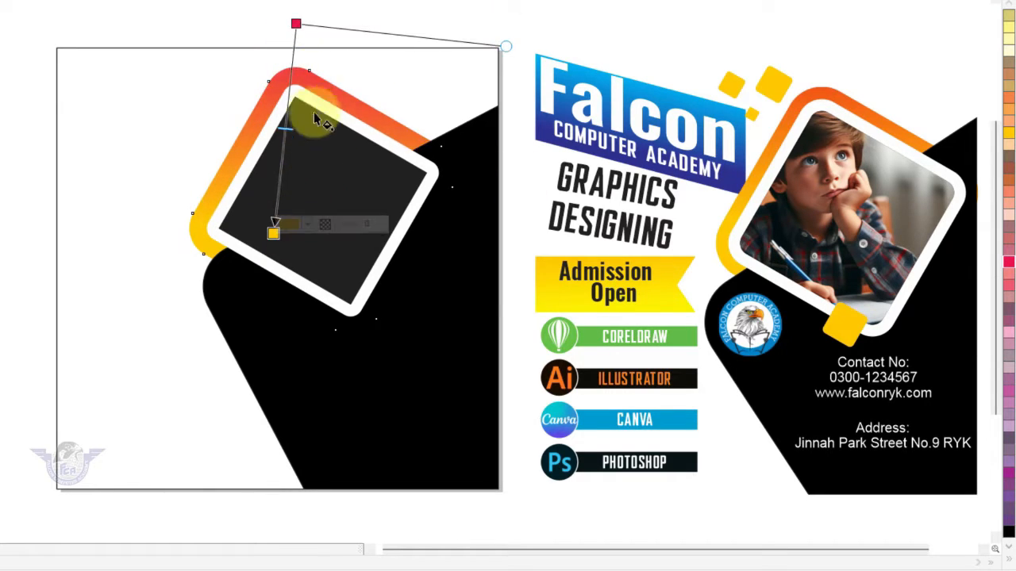
pyautogui.moveTo(296, 23); pyautogui.dragTo(245, 0)
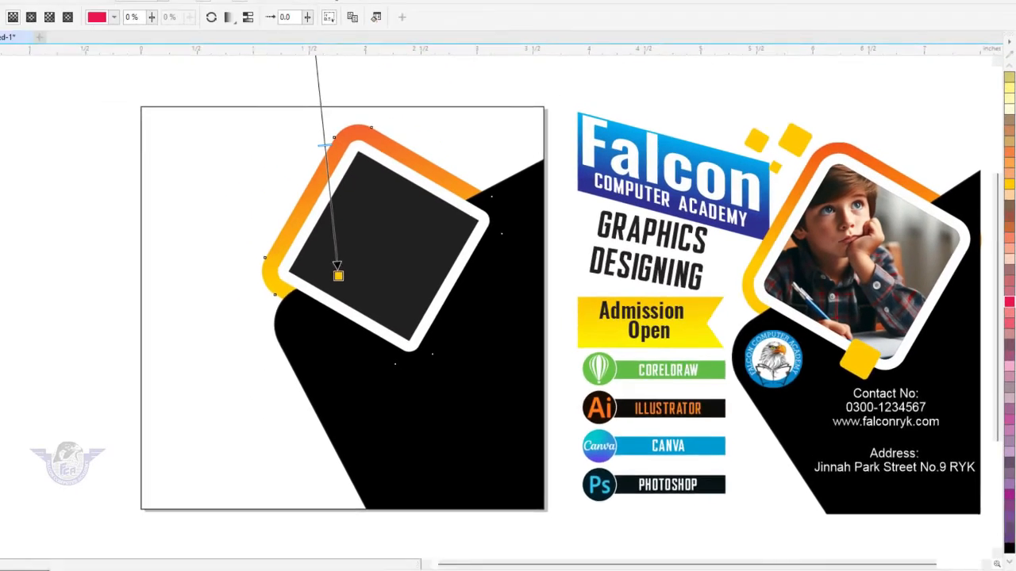
# Finish the gradient edit and select the dark square inside the white frame
pyautogui.click(9, 70)
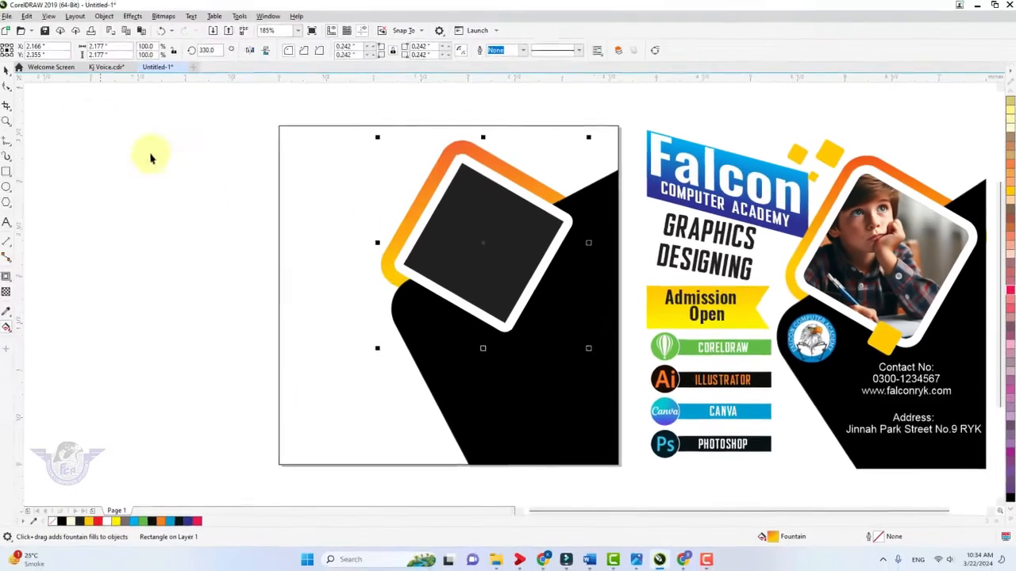
pyautogui.click(10, 227)
pyautogui.click(515, 279)
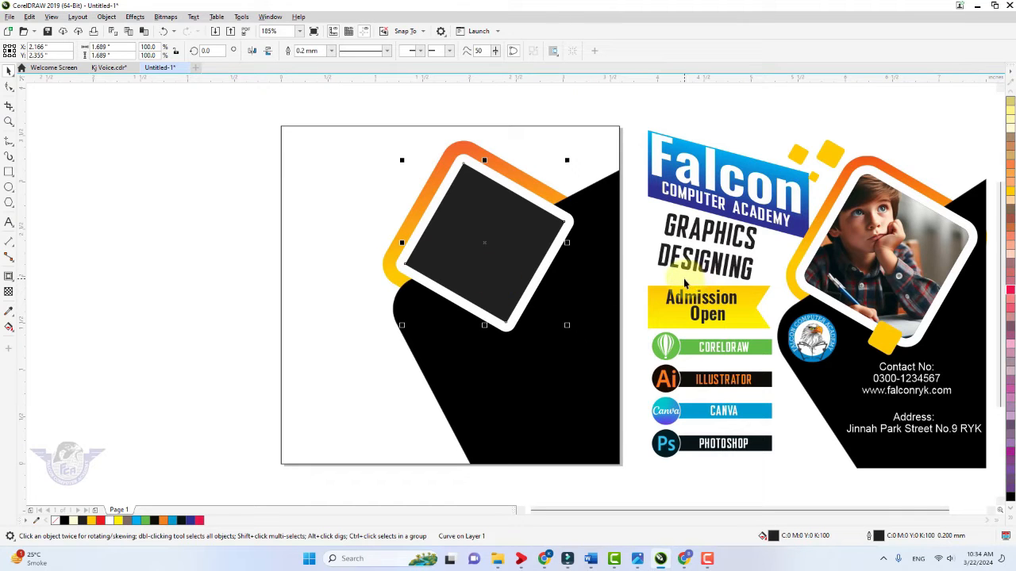
# Import ai-generated-8579615_1920.jpg from the Downloads folder, size it roughly to the photo frame, and move it partly off the page's left edge
pyautogui.rightClick(188, 216)
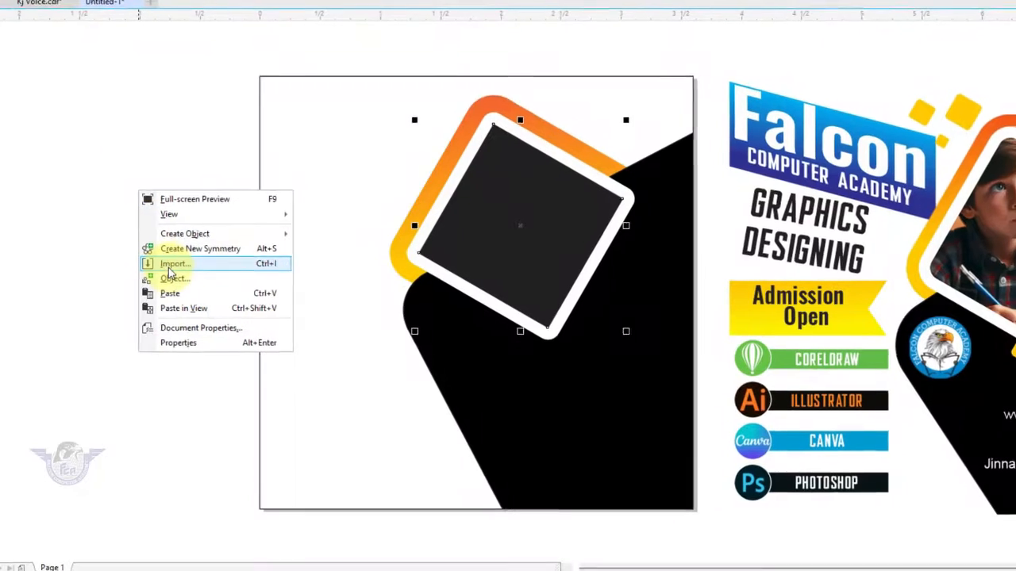
pyautogui.click(170, 265)
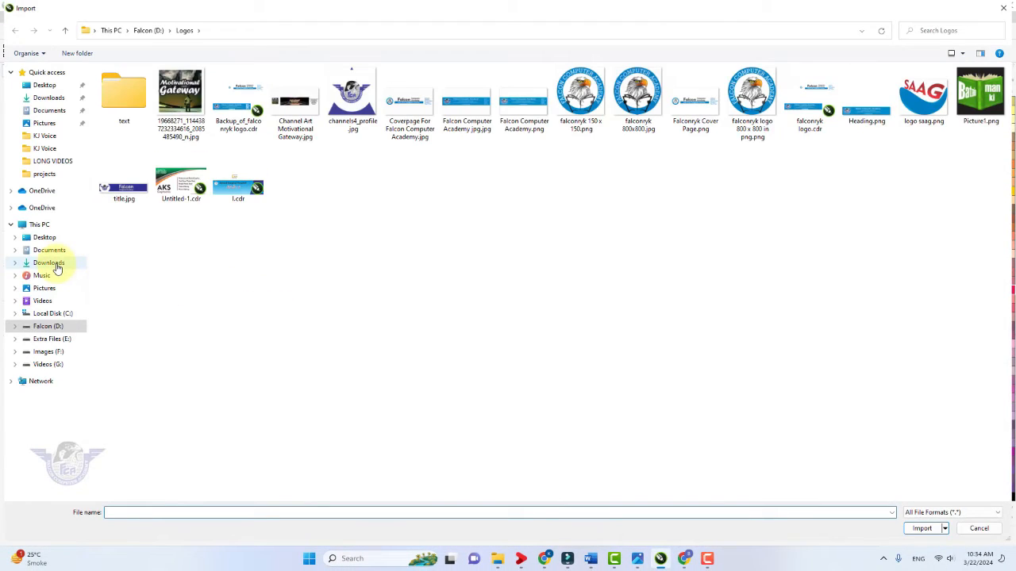
pyautogui.click(61, 262)
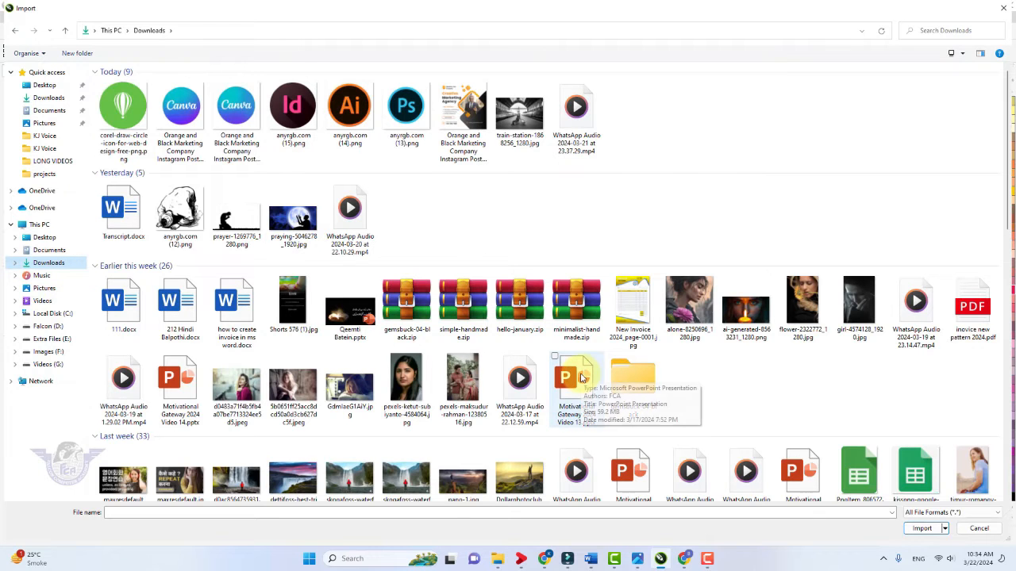
pyautogui.scroll(-3, 582, 380)
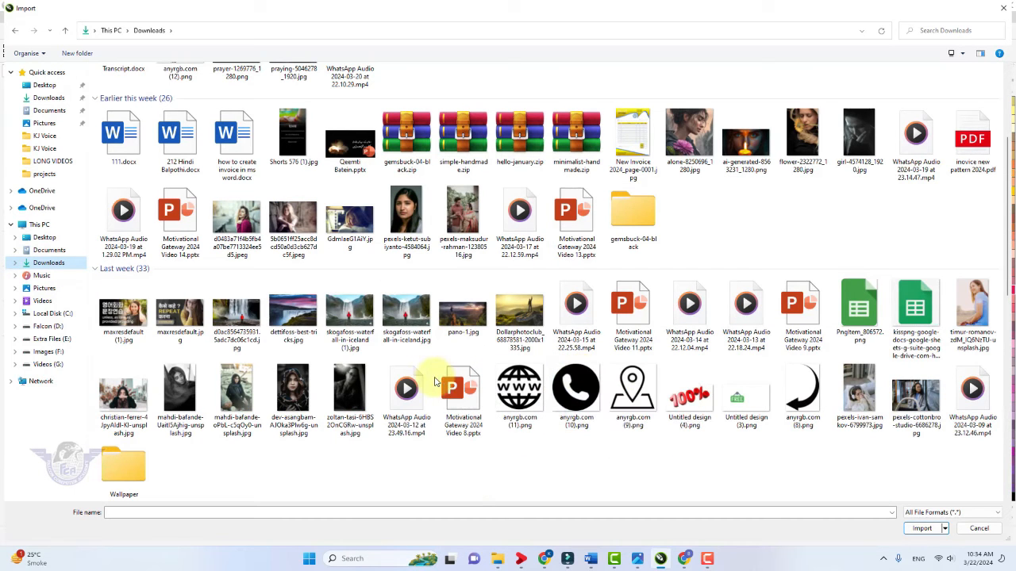
pyautogui.scroll(-3, 435, 383)
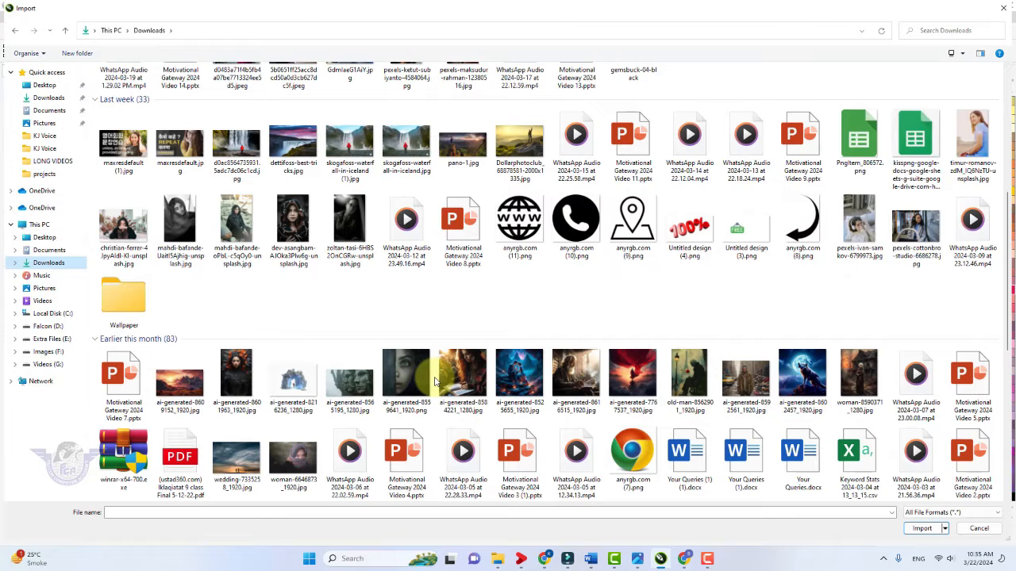
pyautogui.scroll(-4, 444, 383)
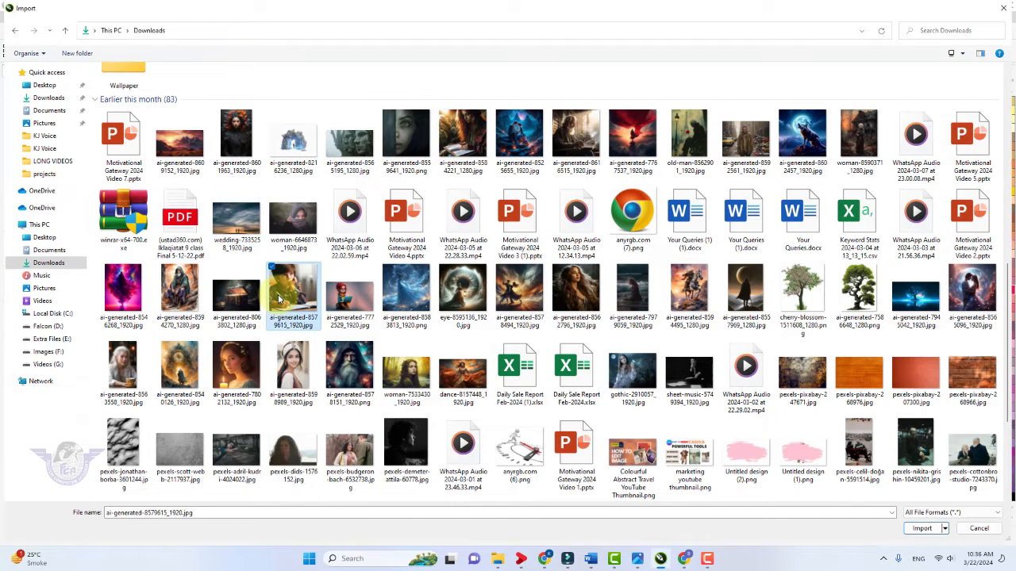
pyautogui.click(921, 528)
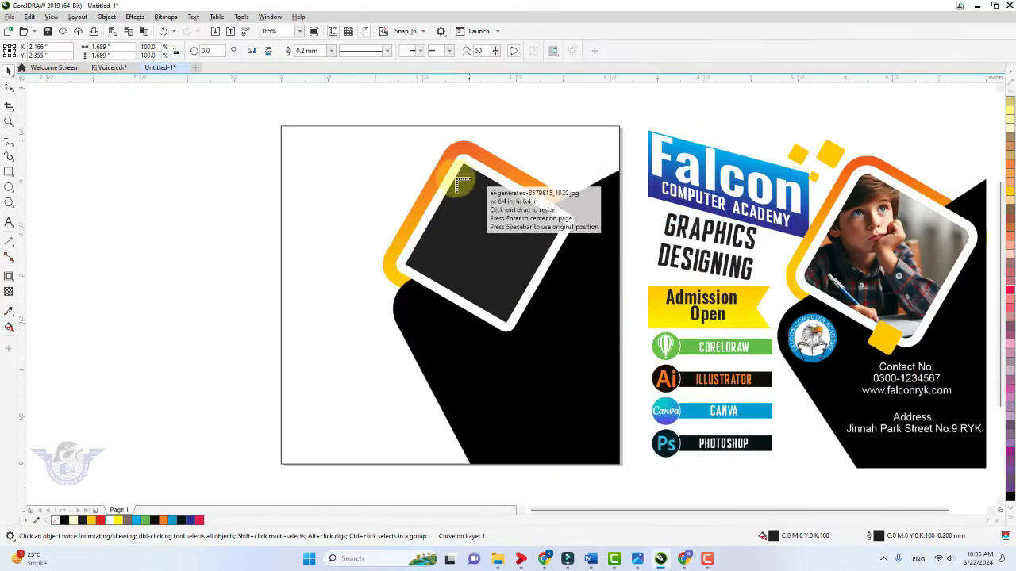
pyautogui.moveTo(390, 175); pyautogui.dragTo(559, 336)
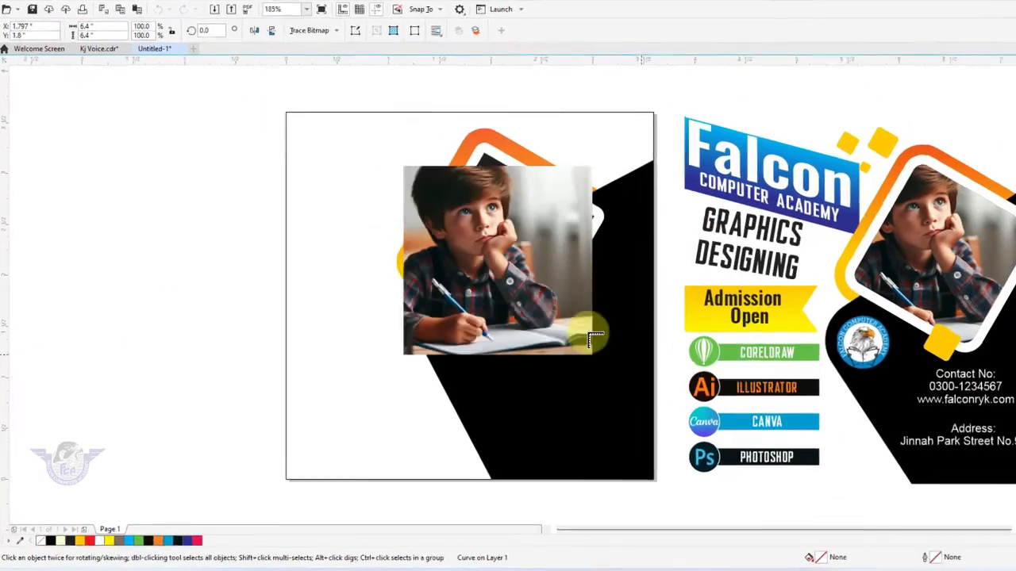
pyautogui.moveTo(518, 280); pyautogui.dragTo(301, 314)
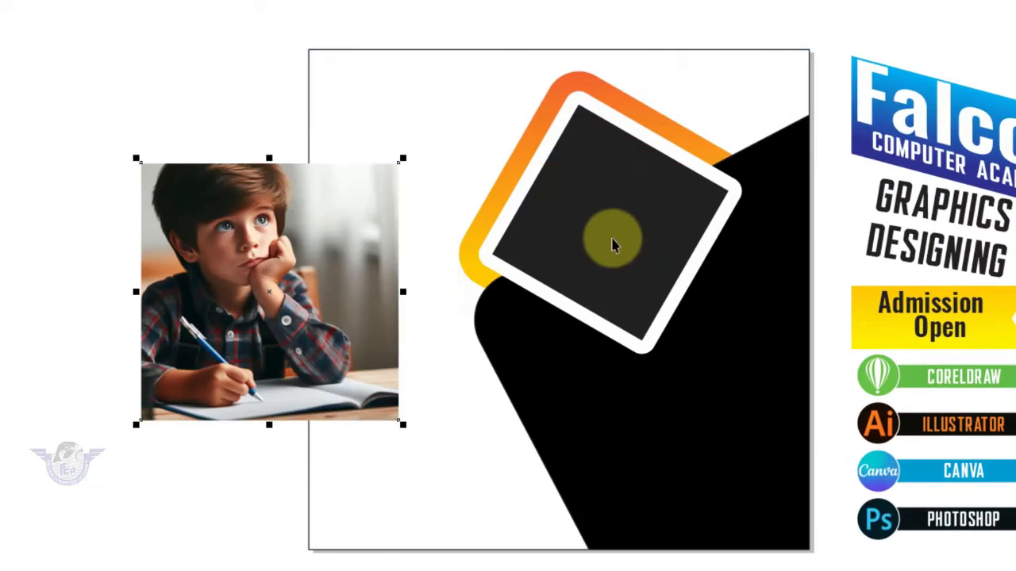
# PowerClip the boy's photo inside the dark square of the white frame
pyautogui.click(322, 275)
pyautogui.rightClick(292, 253)
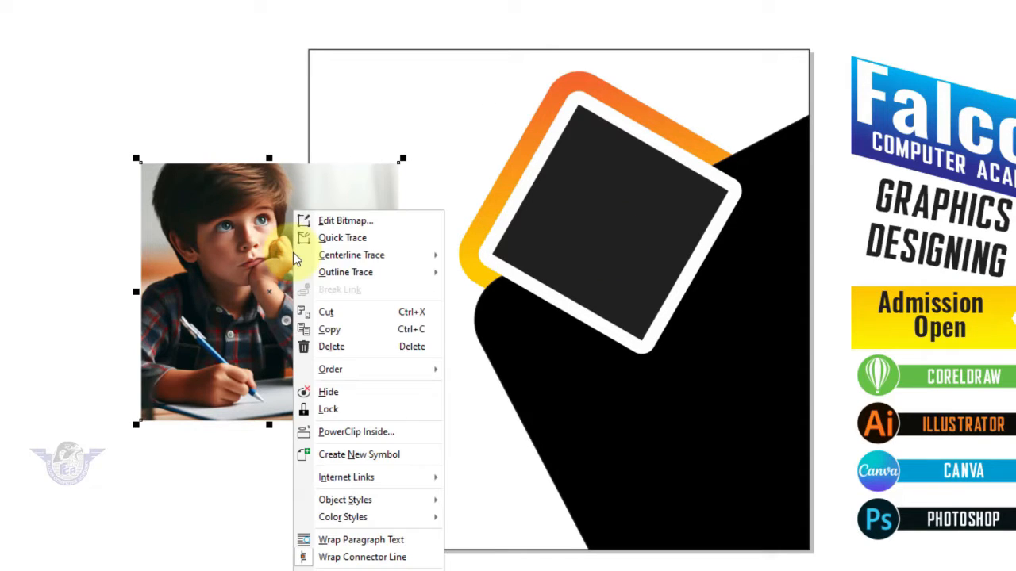
pyautogui.click(356, 431)
pyautogui.click(578, 249)
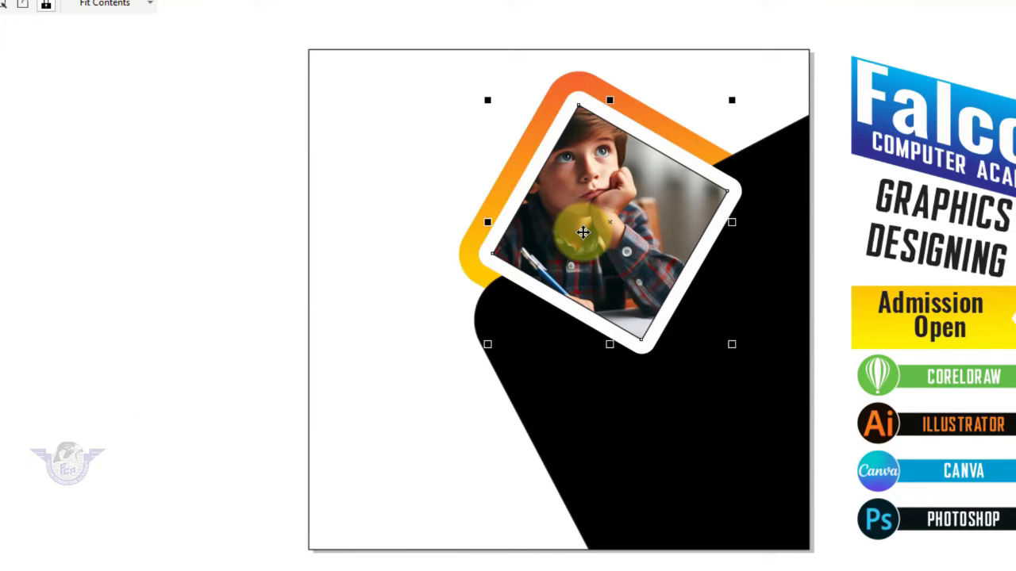
# Edit the PowerClip contents, enlarging the photo to about 2.02 inches square and repositioning it over the frame outline
pyautogui.rightClick(583, 218)
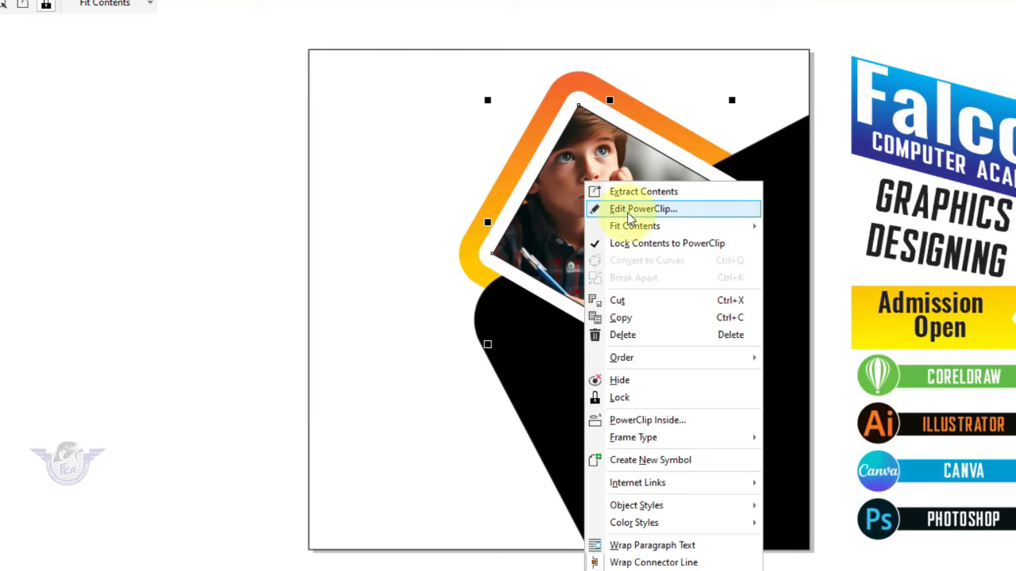
pyautogui.click(627, 211)
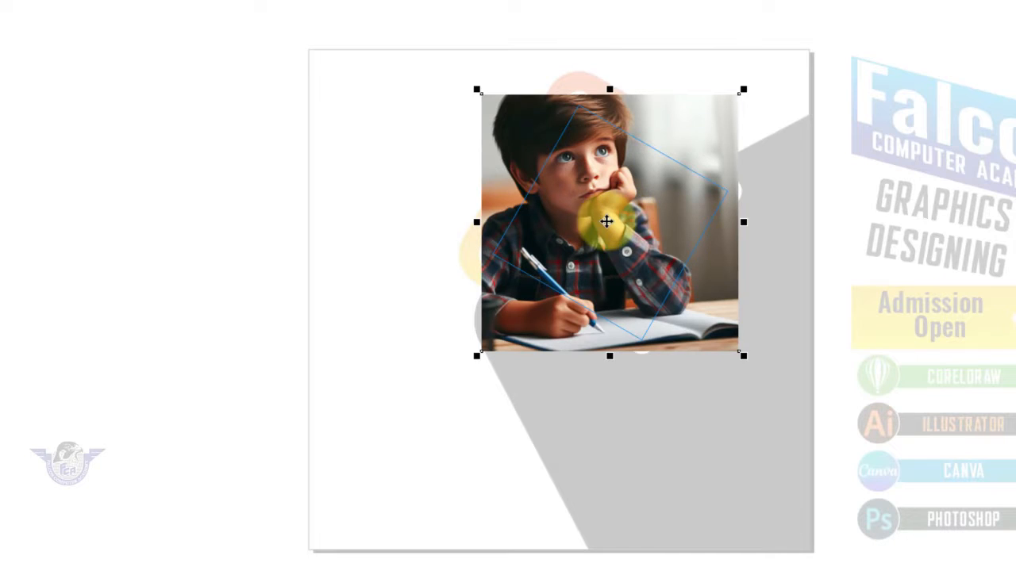
pyautogui.click(612, 226)
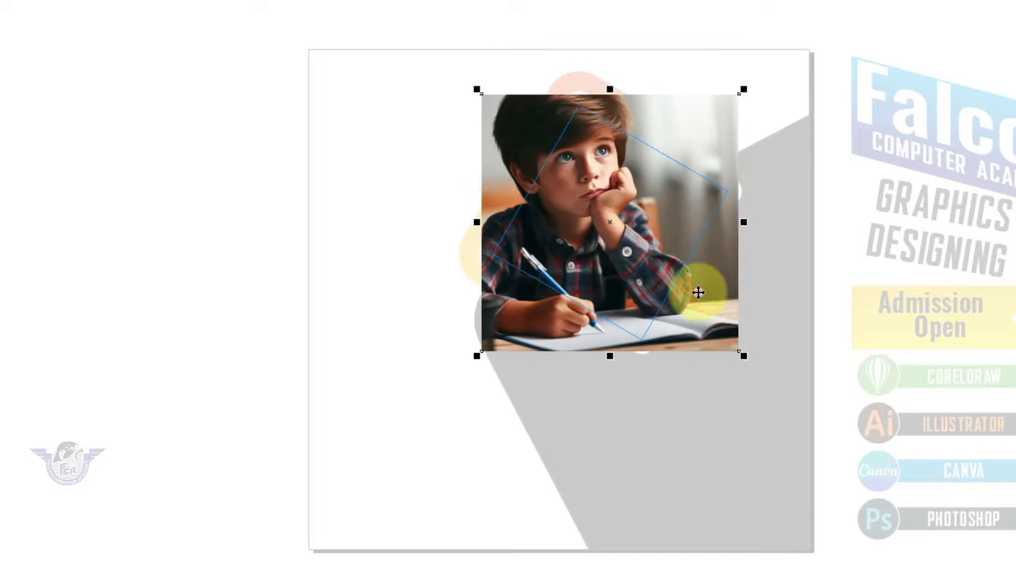
pyautogui.moveTo(743, 357); pyautogui.dragTo(762, 377)
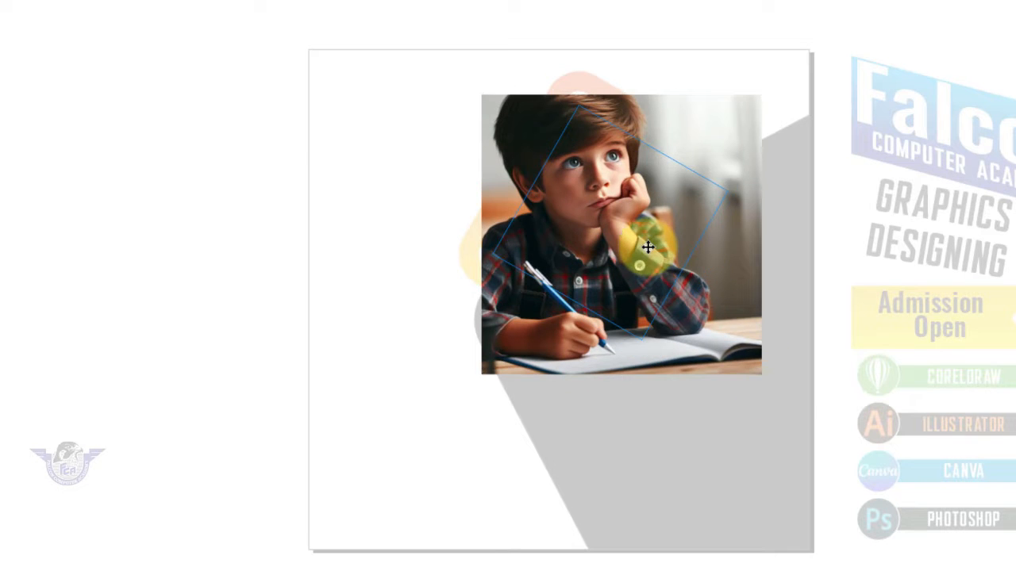
pyautogui.moveTo(648, 253); pyautogui.dragTo(649, 256)
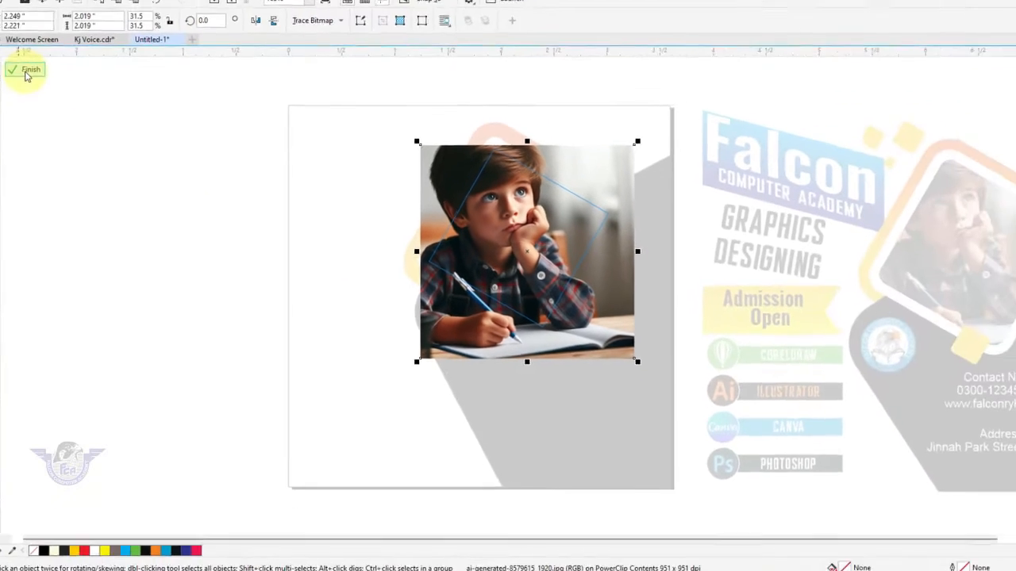
pyautogui.click(27, 71)
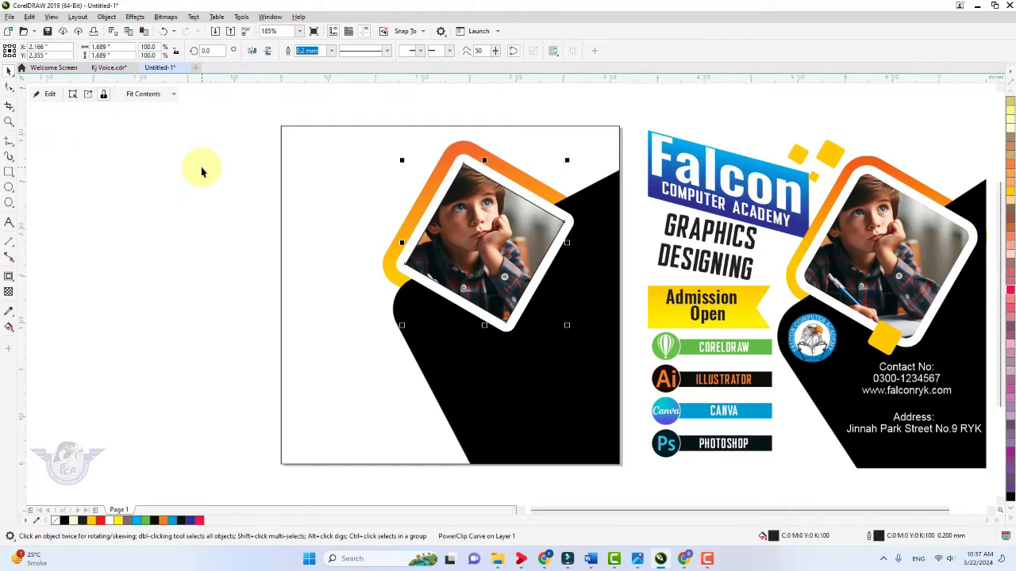
# Reopen the PowerClip contents, shrink the photo to about 1.8 inches square within the frame, and finish with nothing selected
pyautogui.click(199, 151)
pyautogui.click(487, 266)
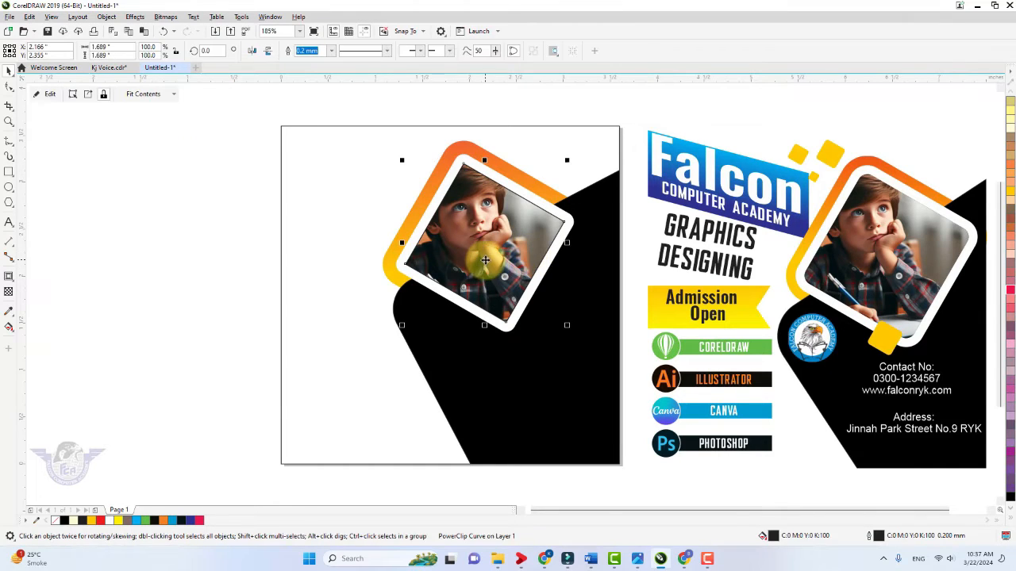
pyautogui.rightClick(487, 266)
pyautogui.click(508, 232)
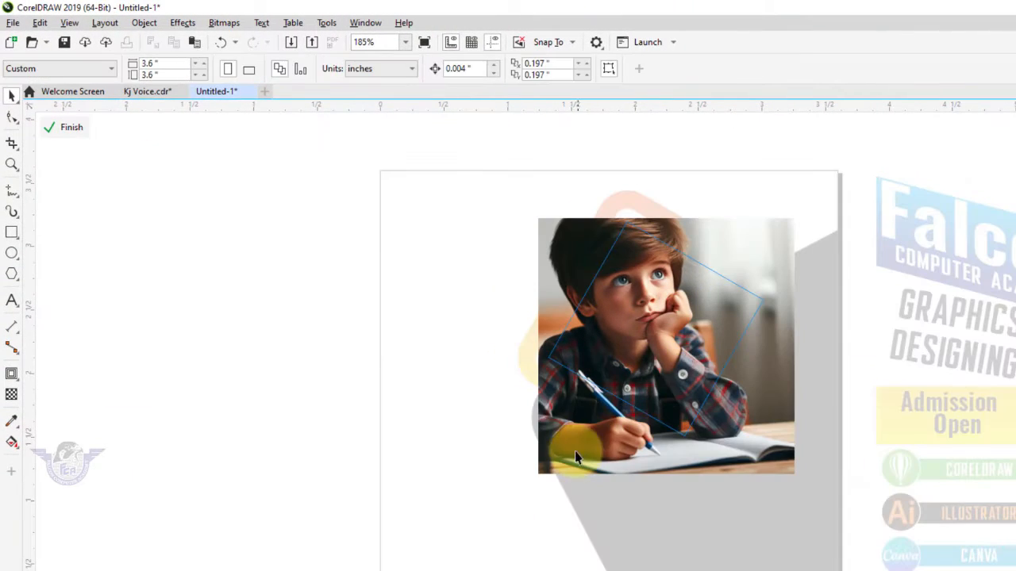
pyautogui.click(575, 452)
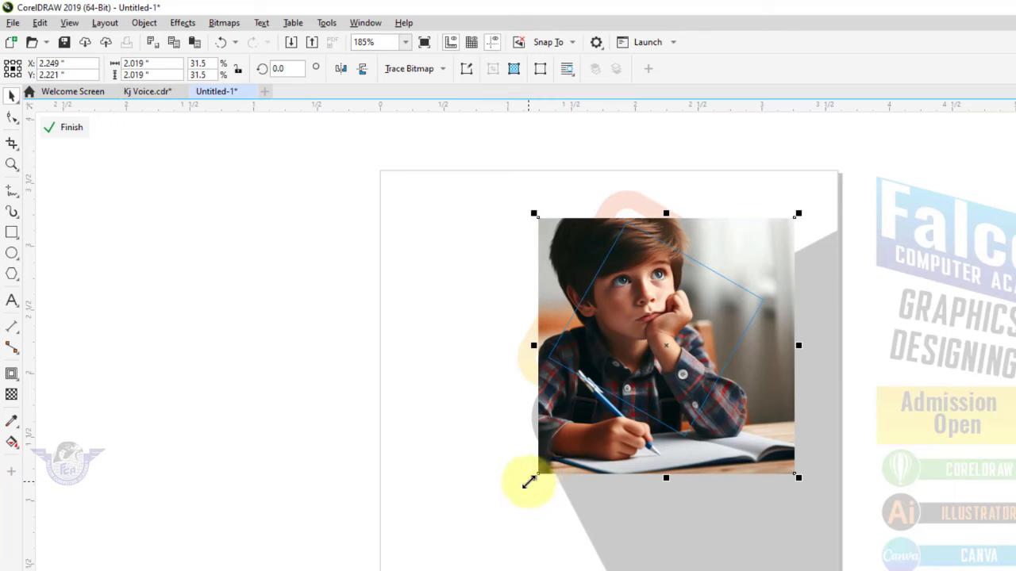
pyautogui.moveTo(530, 481); pyautogui.dragTo(539, 472)
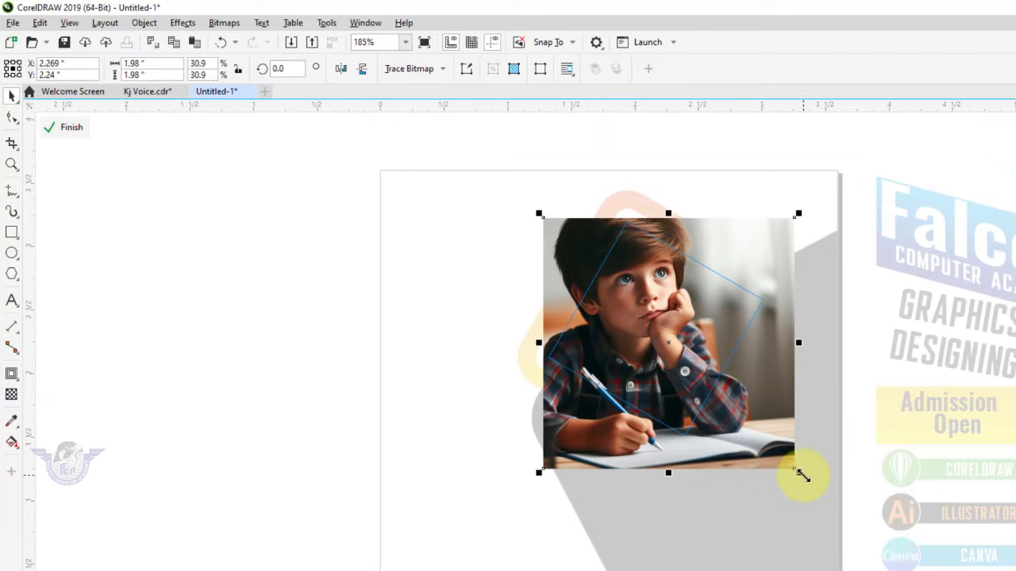
pyautogui.moveTo(799, 473); pyautogui.dragTo(783, 456)
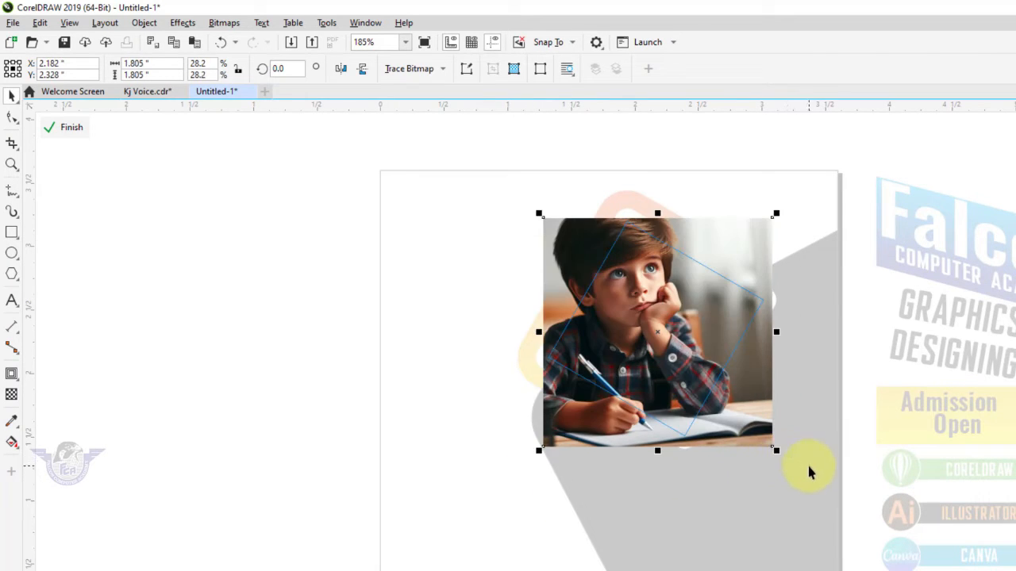
pyautogui.click(65, 127)
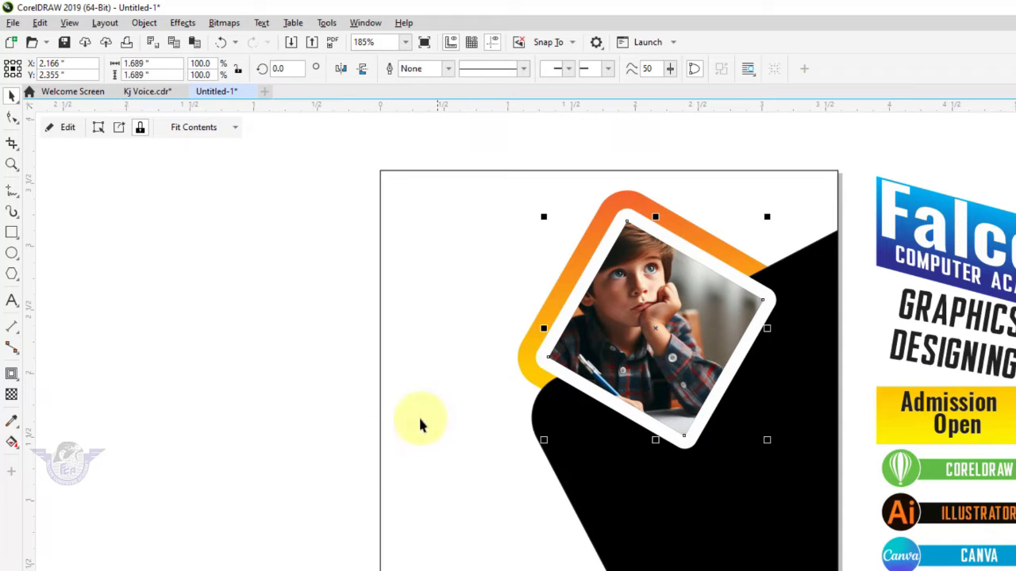
pyautogui.click(204, 308)
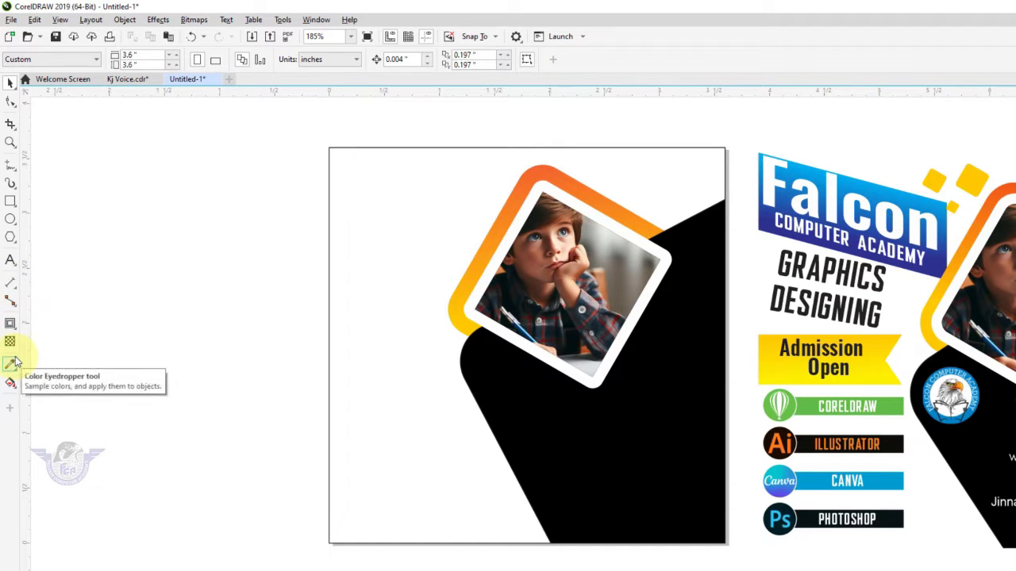
# Draw a rectangle about 1.09 by 0.36 inches against the page's left edge, level with the frame's lower-left corner
pyautogui.click(11, 203)
pyautogui.moveTo(332, 330); pyautogui.dragTo(450, 367)
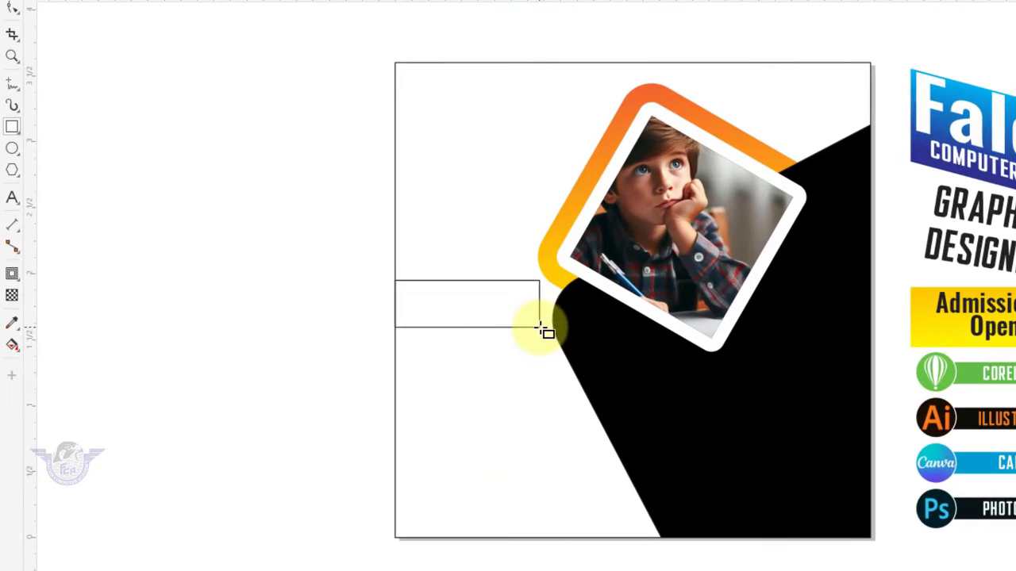
pyautogui.moveTo(539, 326); pyautogui.dragTo(538, 327)
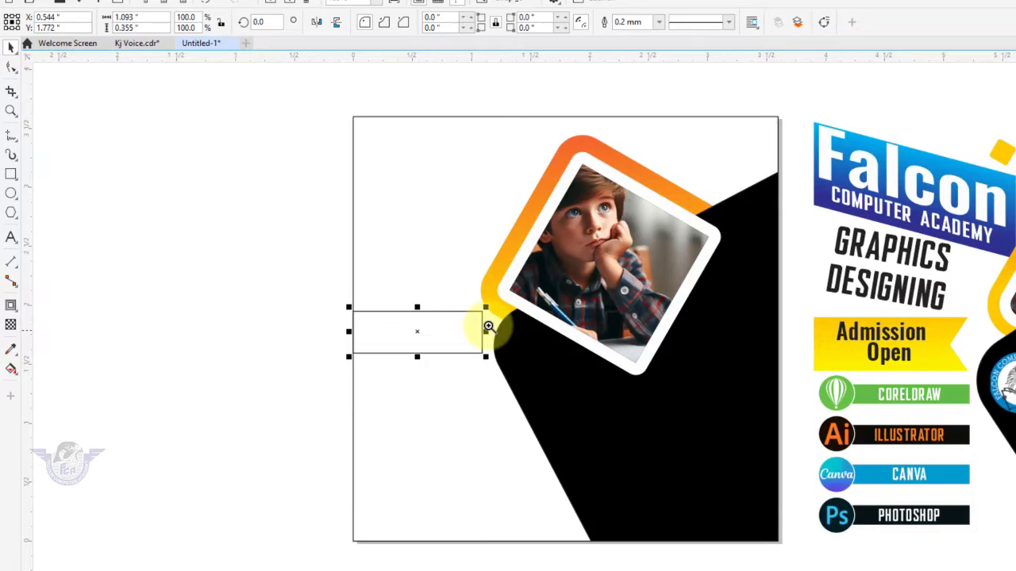
# Convert the rectangle to curves and pull the middle of its right edge inward to form a ribbon notch
pyautogui.press('F2')
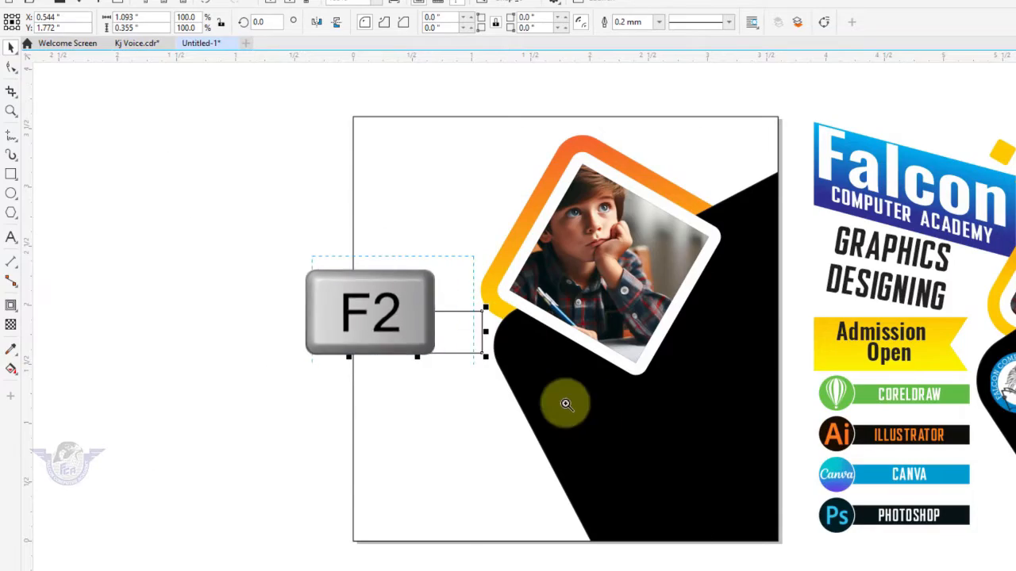
pyautogui.click(564, 402)
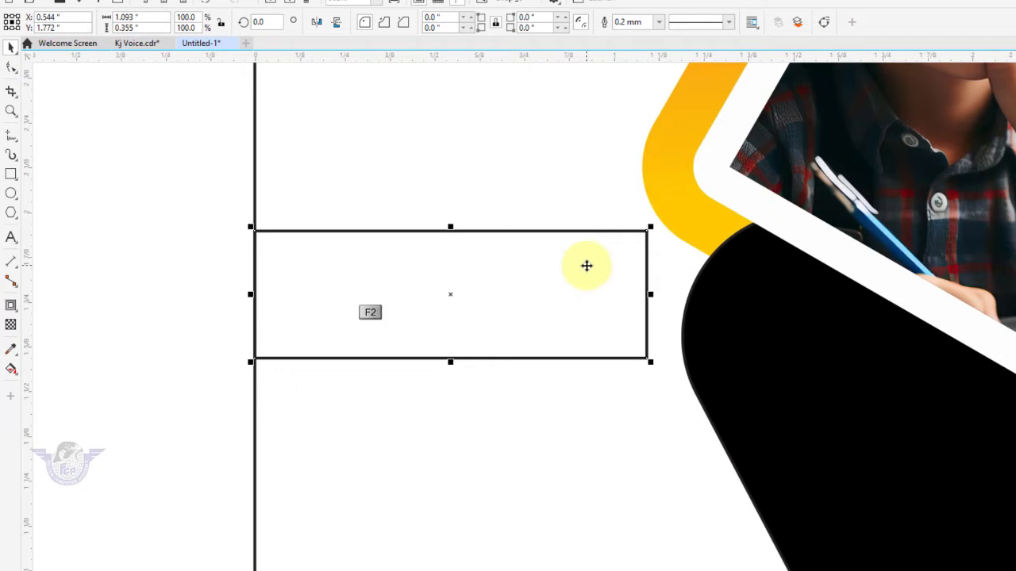
pyautogui.rightClick(596, 232)
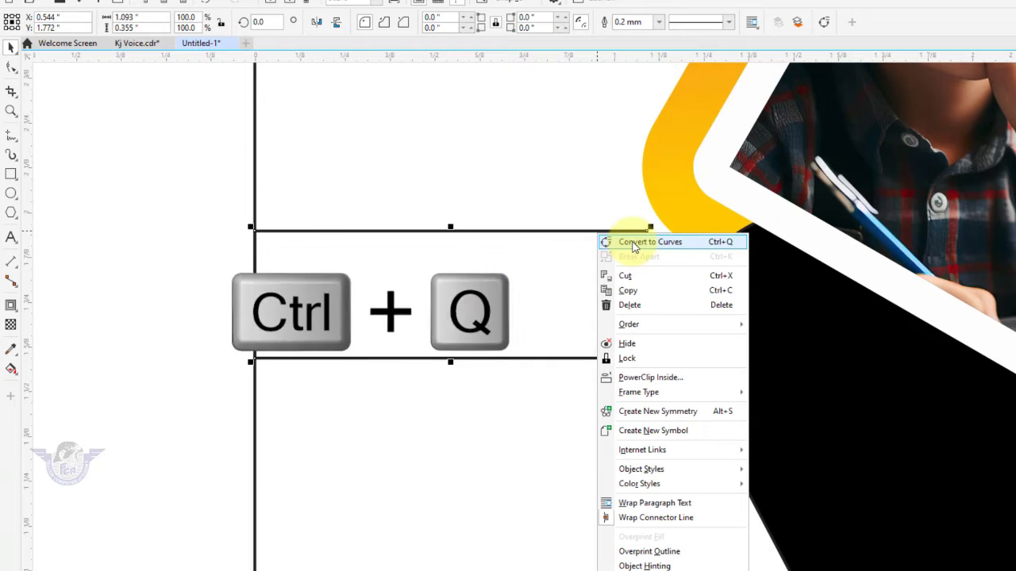
pyautogui.click(635, 242)
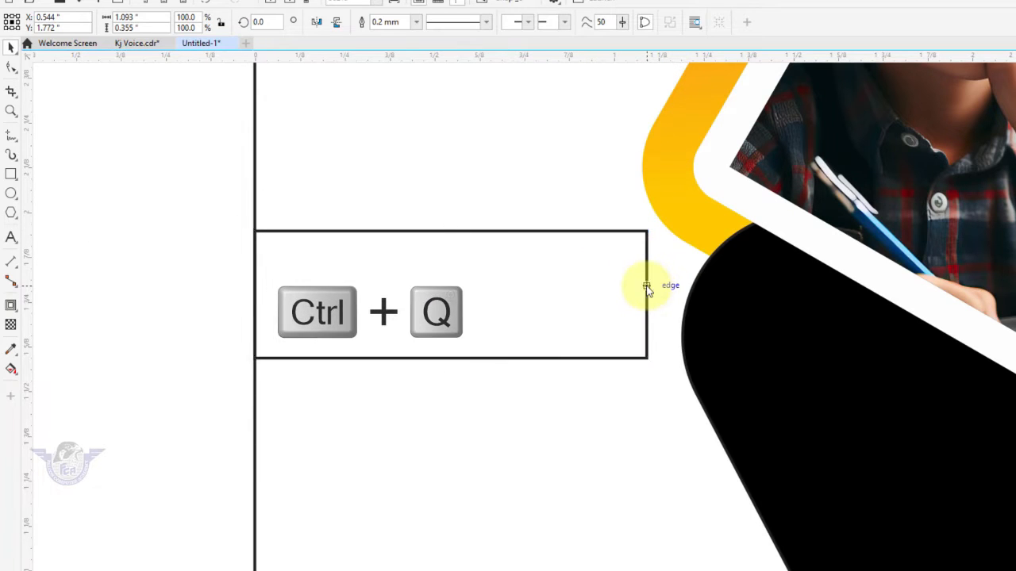
pyautogui.press('F10')
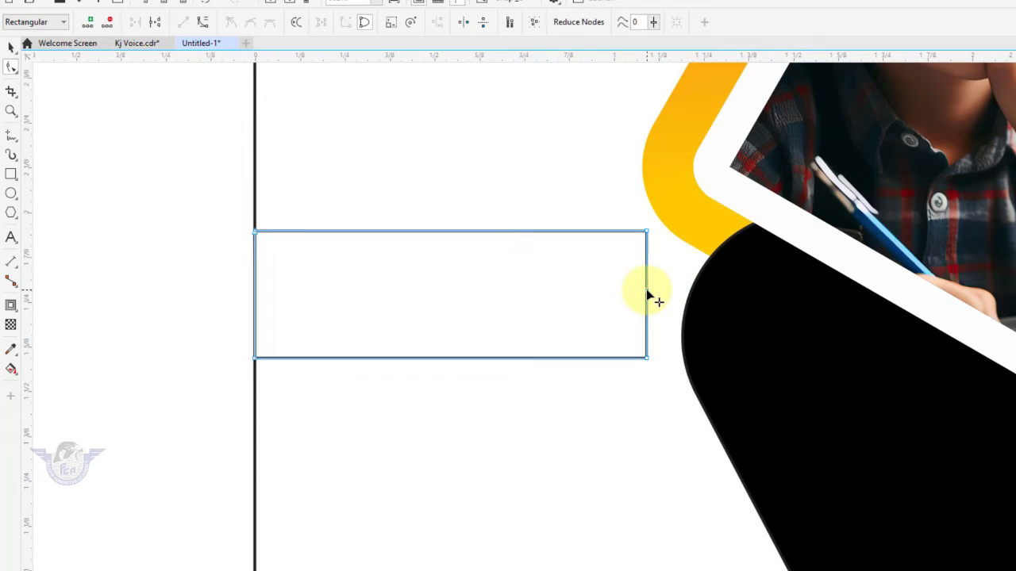
pyautogui.moveTo(648, 295); pyautogui.dragTo(587, 297)
pyautogui.press('space')
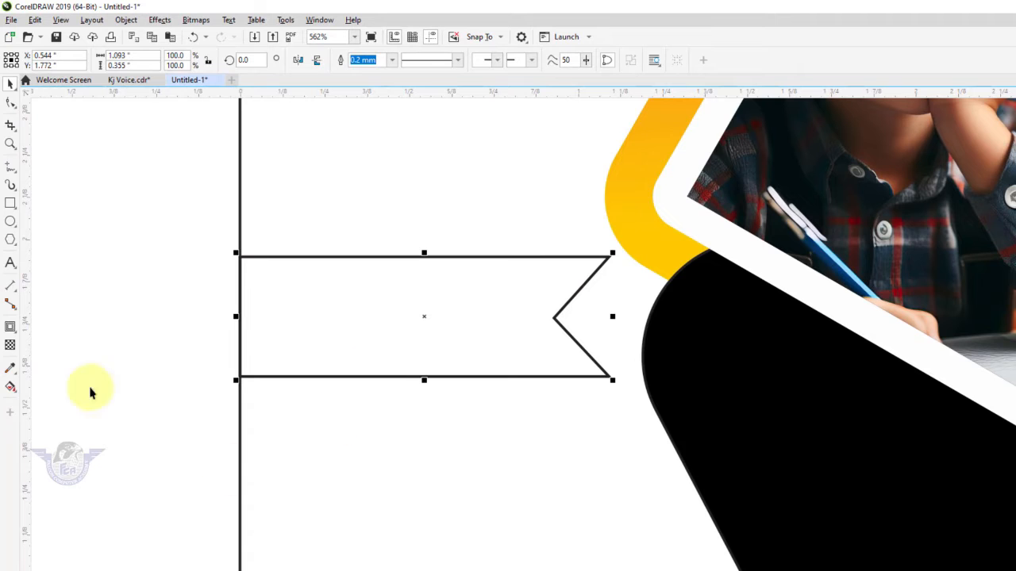
# Fill the ribbon with a vertical red-to-golden-yellow gradient, extend the red start above its top edge, and remove the outline
pyautogui.click(11, 387)
pyautogui.moveTo(401, 259); pyautogui.dragTo(402, 365)
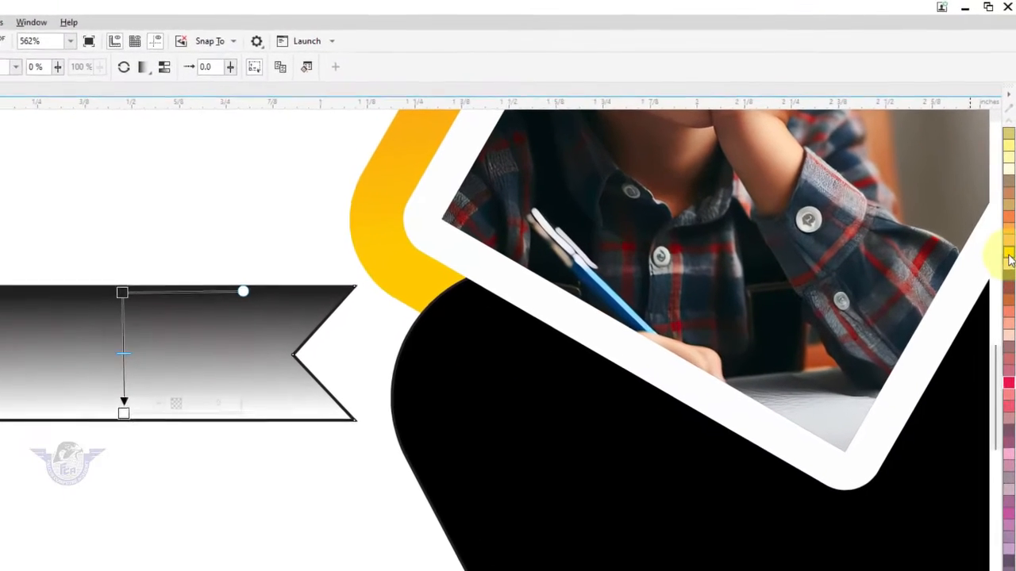
pyautogui.click(1010, 195)
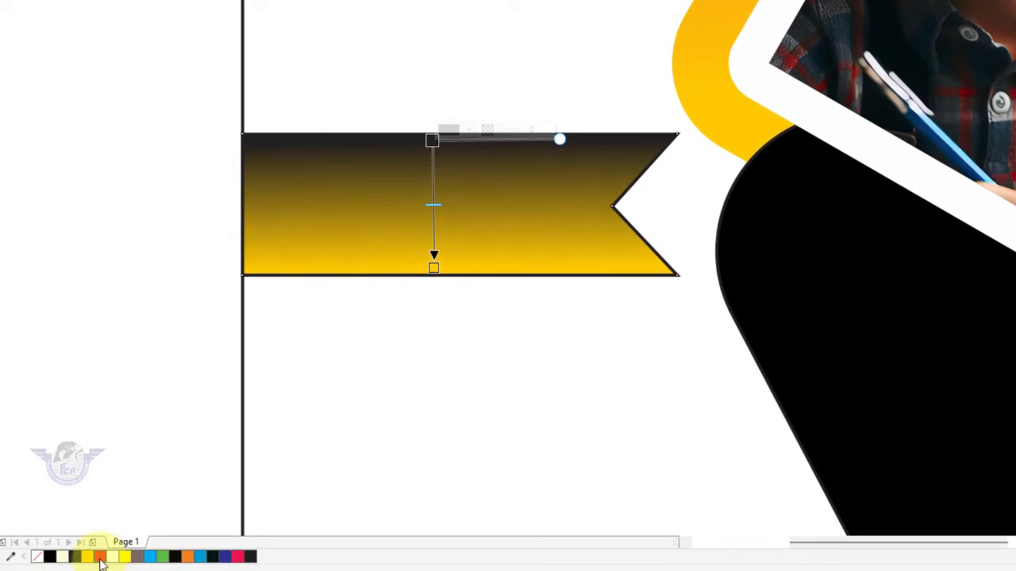
pyautogui.click(100, 556)
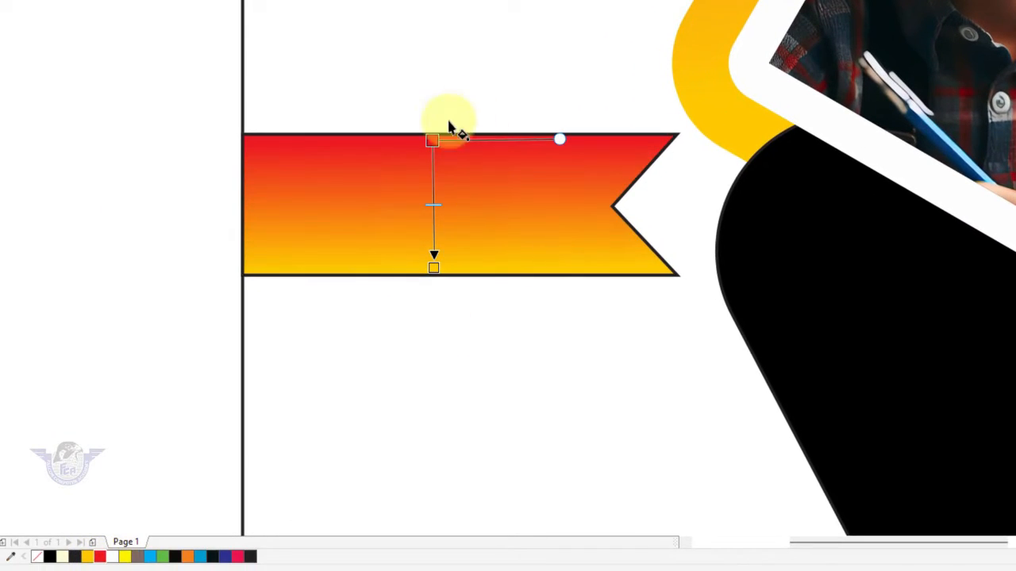
pyautogui.moveTo(432, 140); pyautogui.dragTo(431, 40)
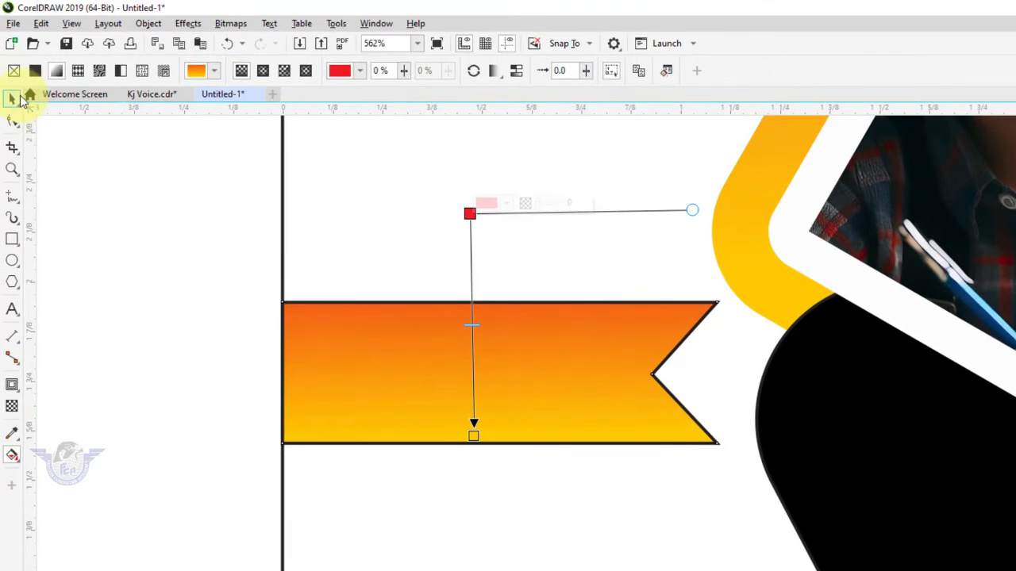
pyautogui.click(14, 100)
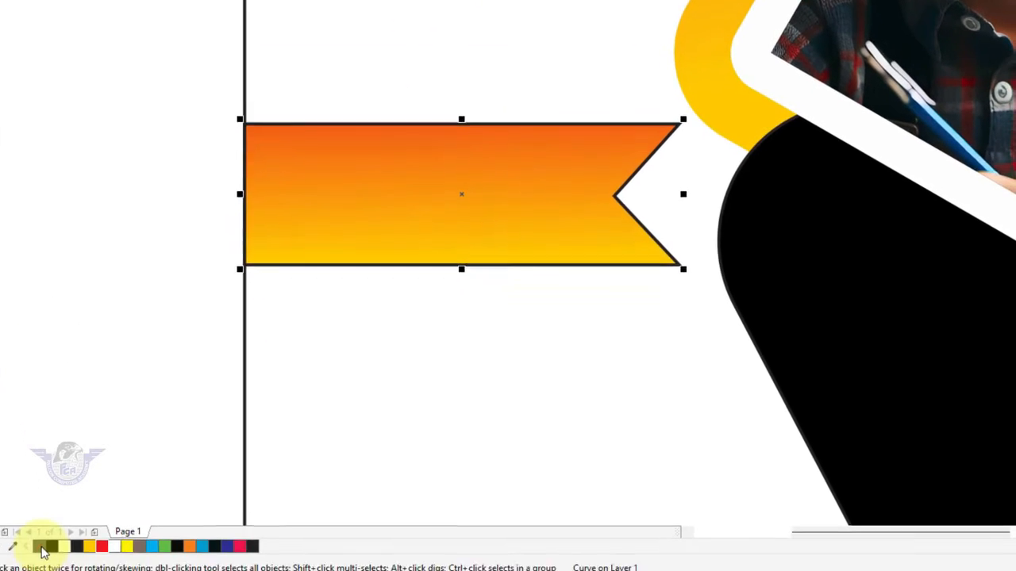
pyautogui.rightClick(40, 547)
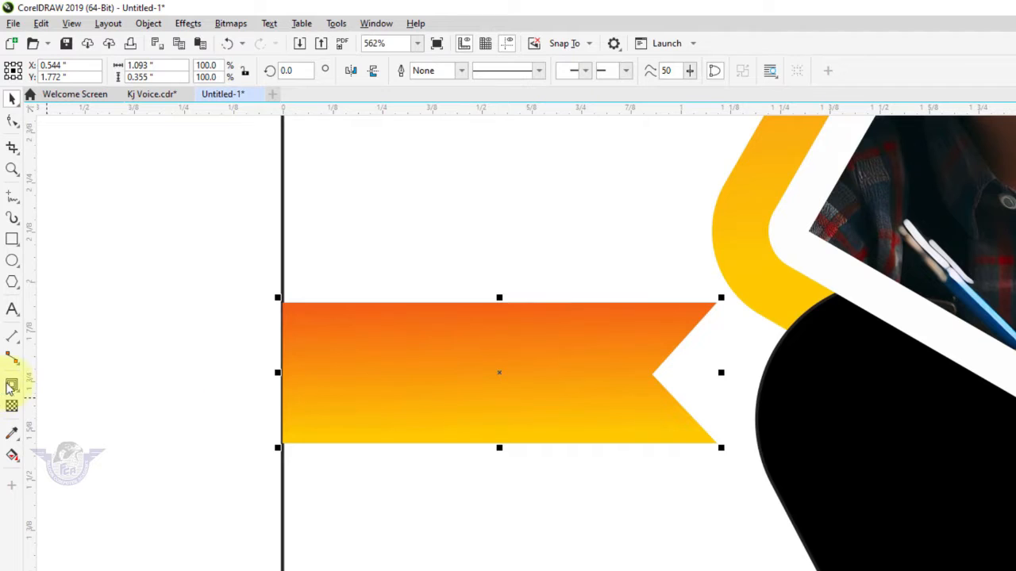
# Add the artistic text "Admission" in 24 pt Arial just below the ribbon, correcting its spelling
pyautogui.click(12, 311)
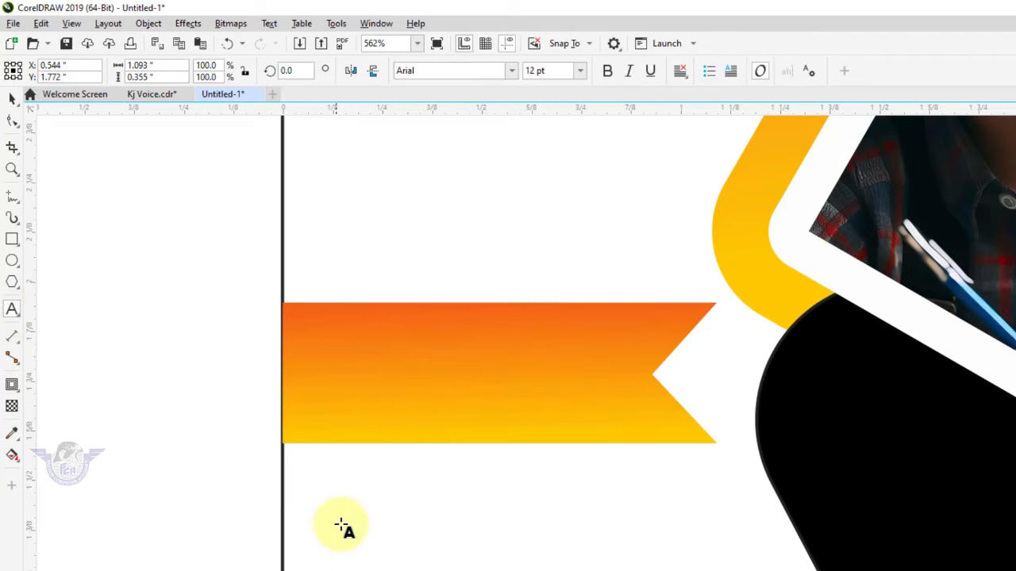
pyautogui.click(359, 434)
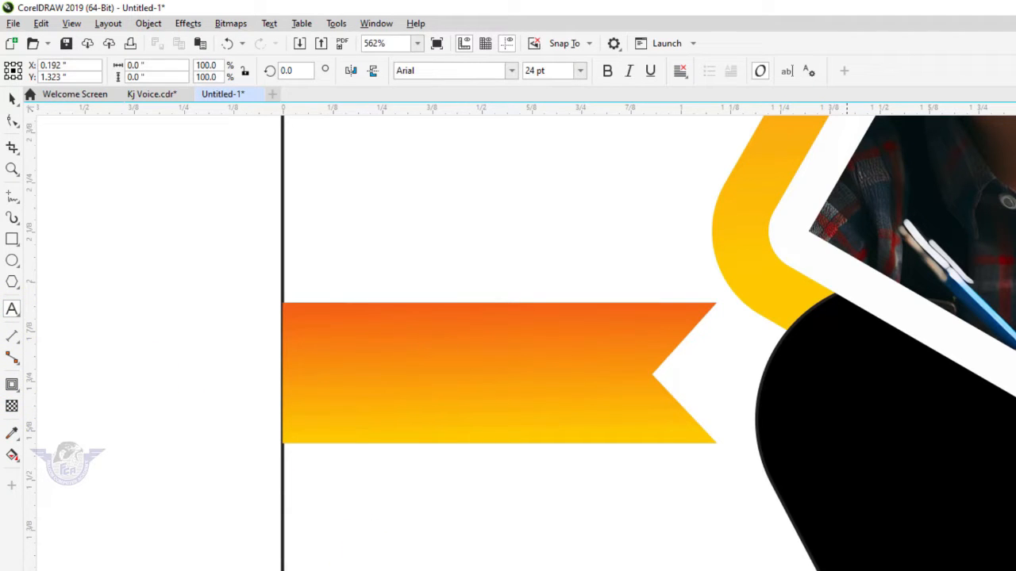
pyautogui.write('Admsiioon')
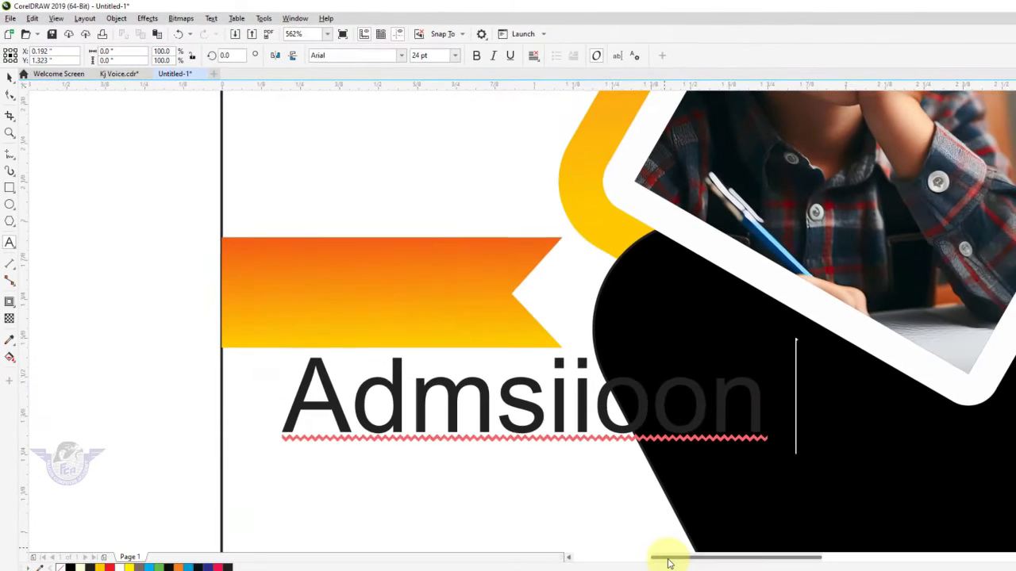
pyautogui.press('BackSpace')
pyautogui.press('BackSpace')
pyautogui.press('BackSpace')
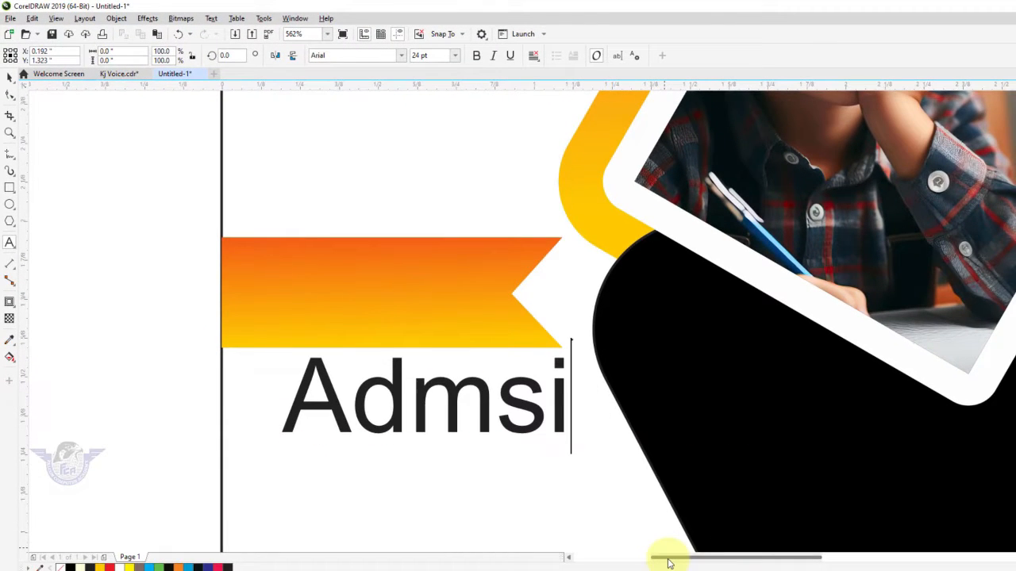
pyautogui.write('on')
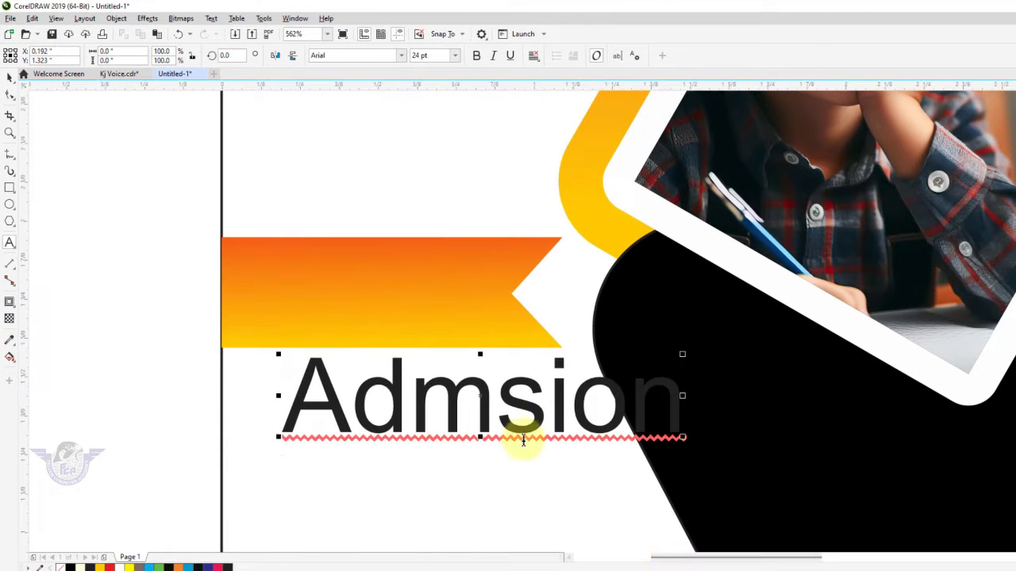
pyautogui.click(522, 436)
pyautogui.write('s')
pyautogui.click(747, 423)
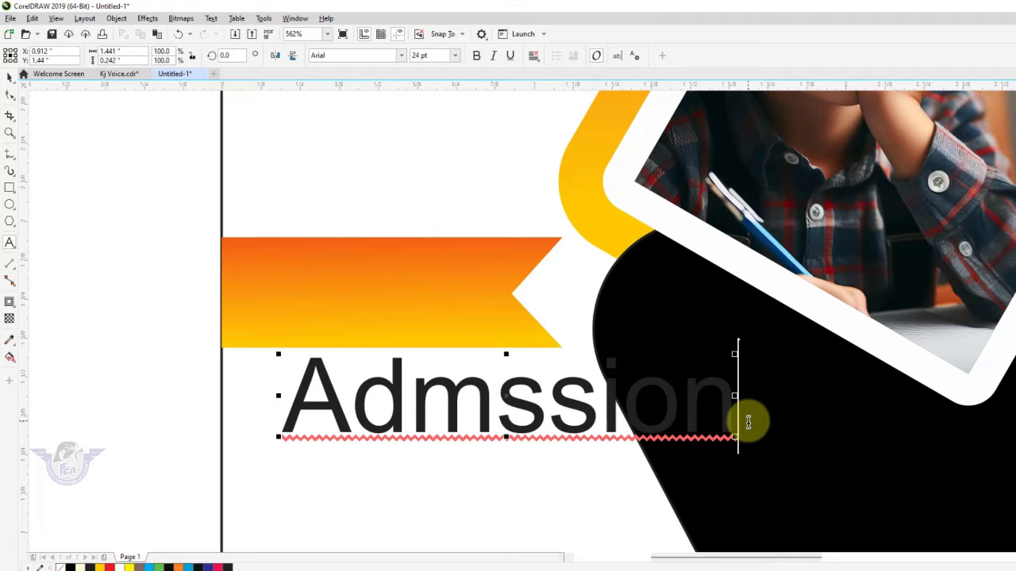
pyautogui.rightClick(512, 397)
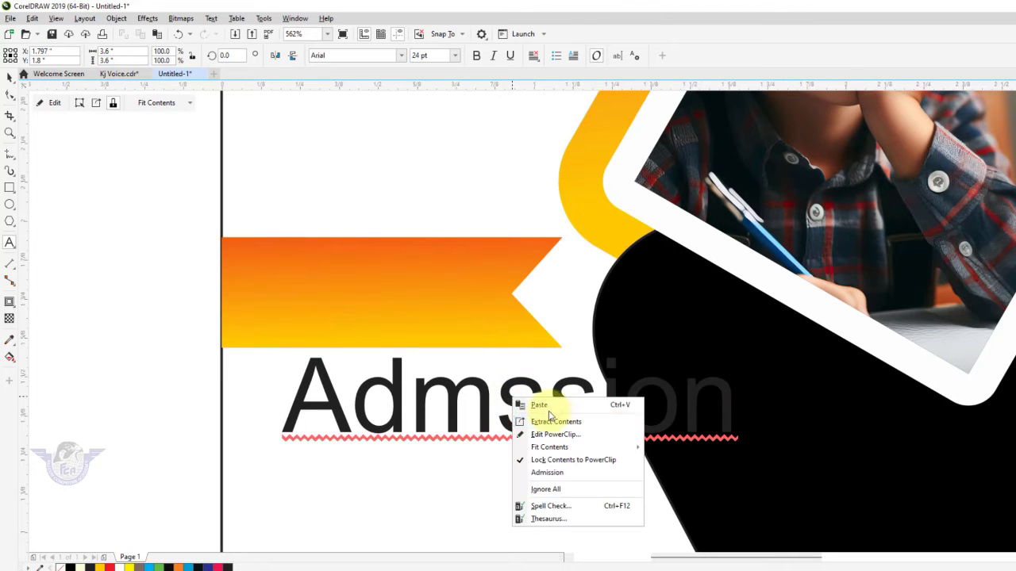
pyautogui.click(548, 473)
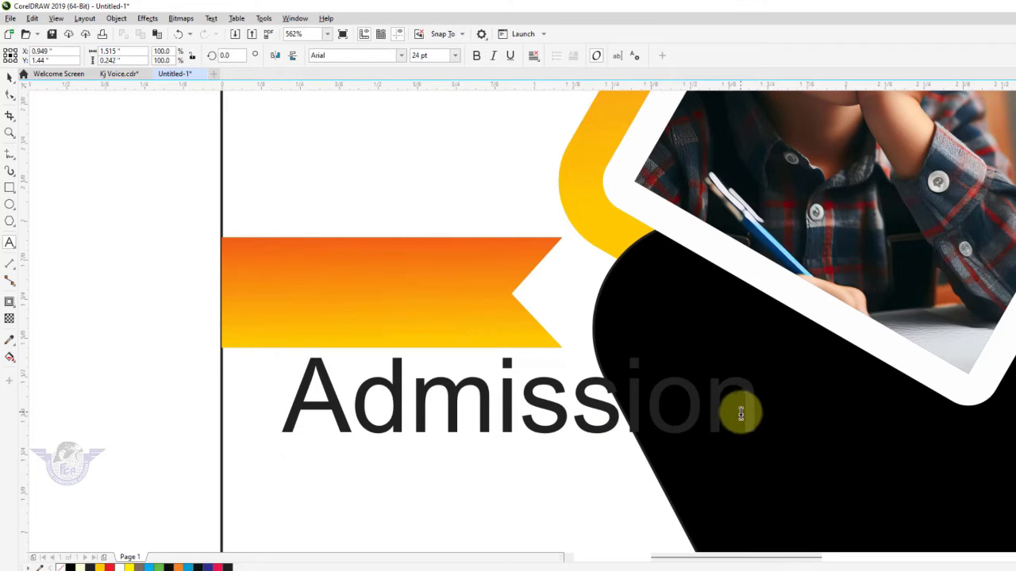
# Add "Open" as a second line and set the text in Gemsbuck 04 Black at about 11.8 pt
pyautogui.press('Return')
pyautogui.write('Open')
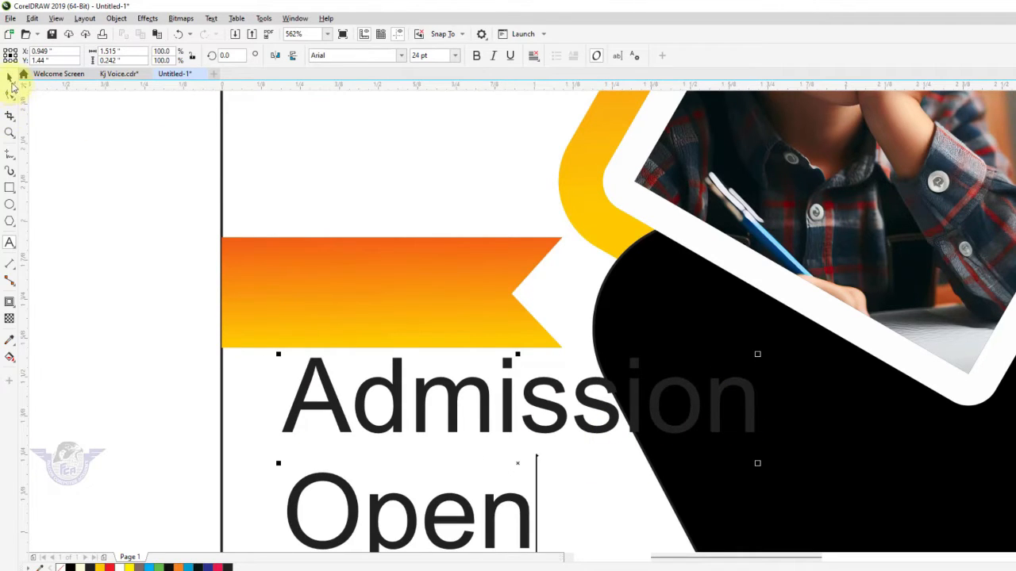
pyautogui.click(402, 55)
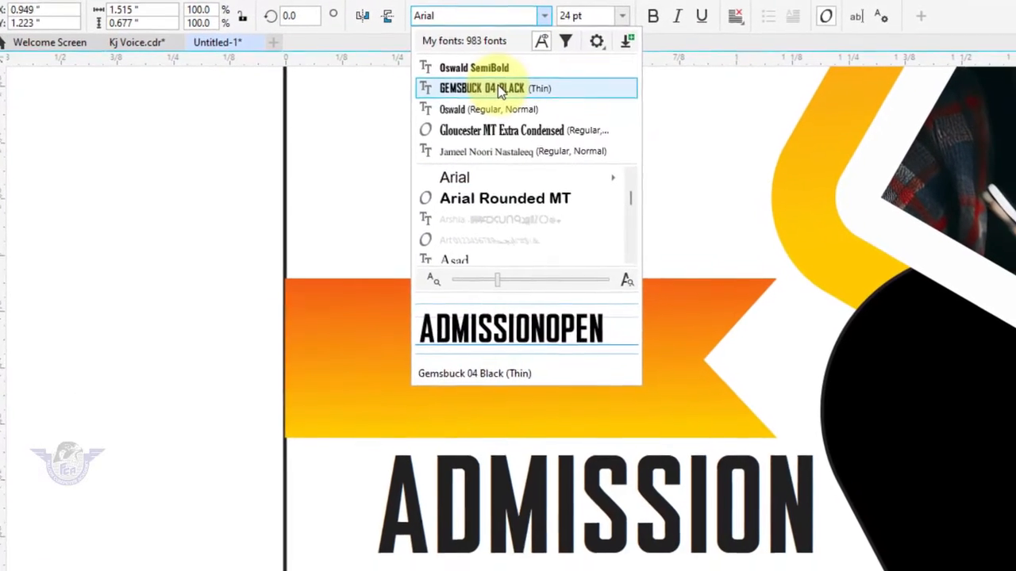
pyautogui.click(536, 151)
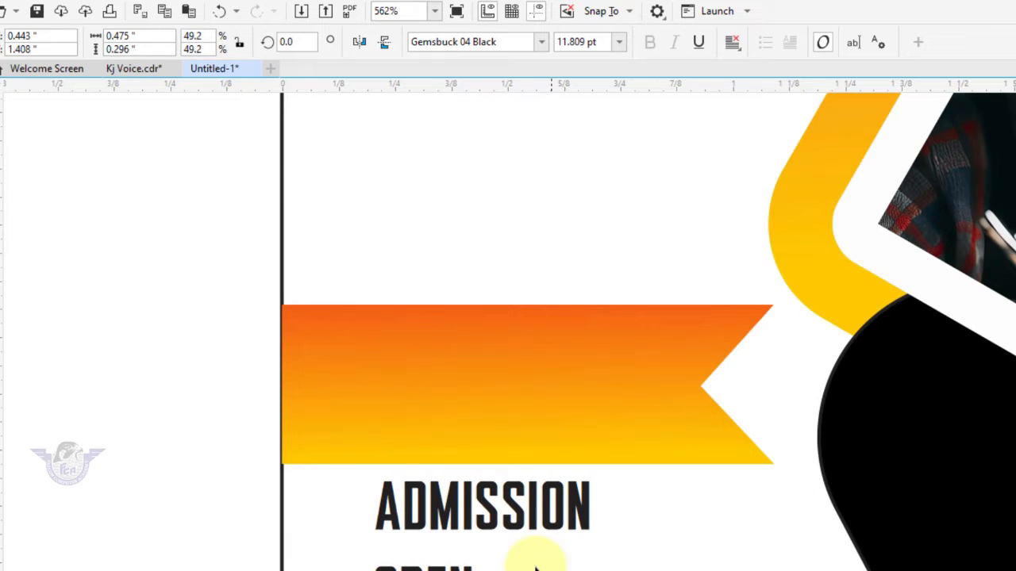
# Move the two-line text onto the ribbon and break it apart into separate ADMISSION and OPEN lines
pyautogui.click(517, 526)
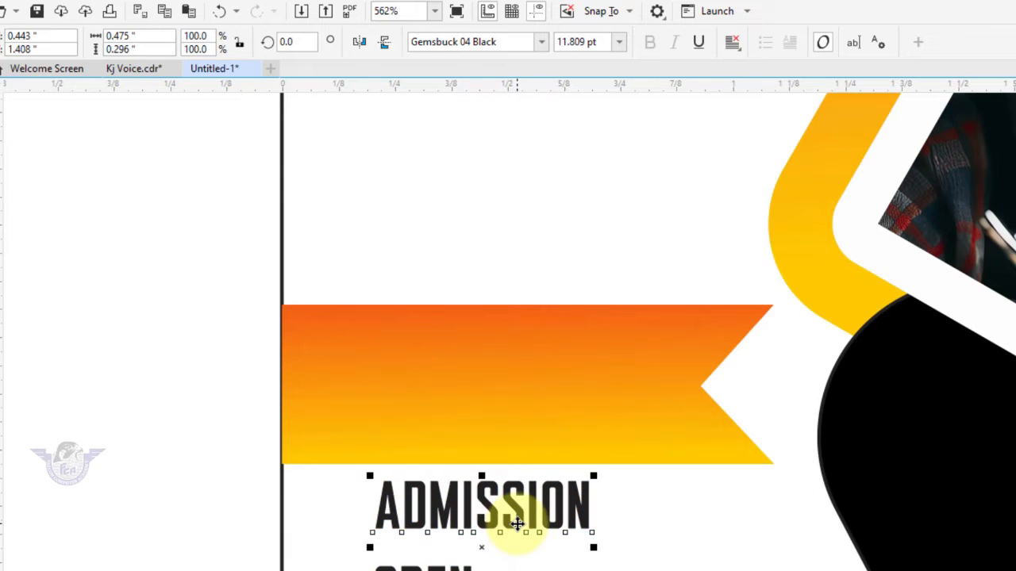
pyautogui.moveTo(517, 526); pyautogui.dragTo(513, 376)
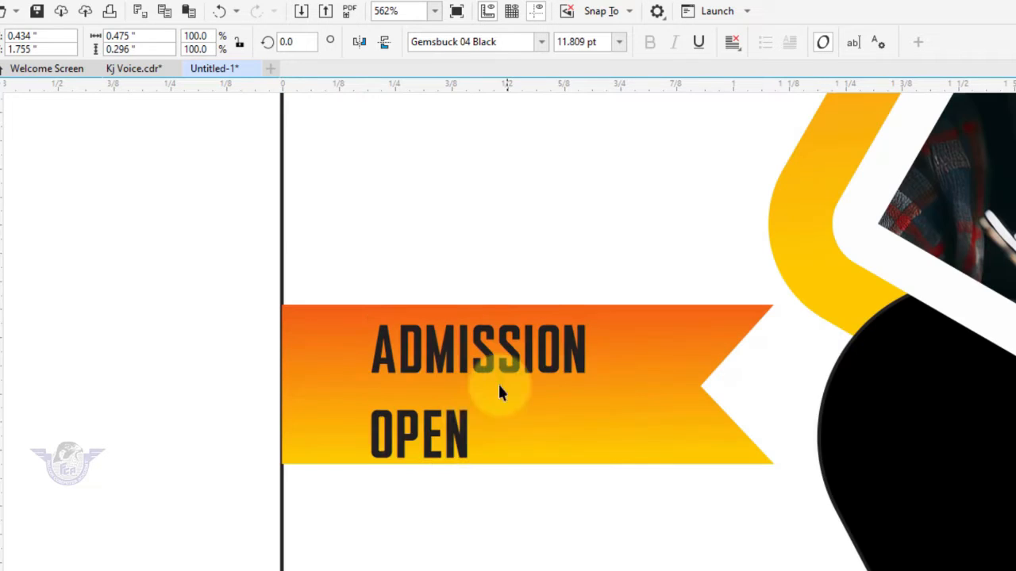
pyautogui.keyDown('shift'); pyautogui.click(471, 413); pyautogui.keyUp('shift')
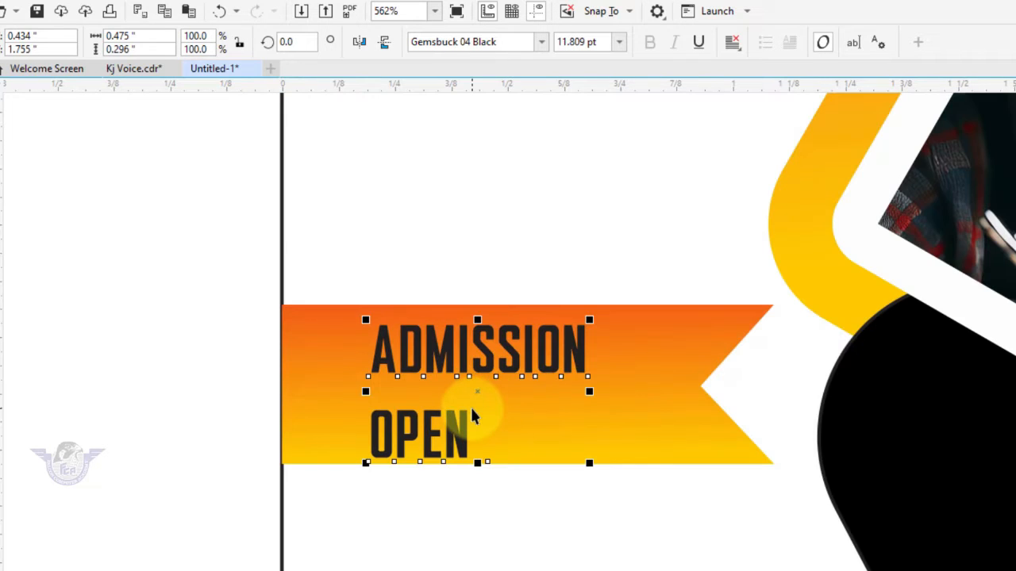
pyautogui.keyDown('shift'); pyautogui.click(472, 413); pyautogui.keyUp('shift')
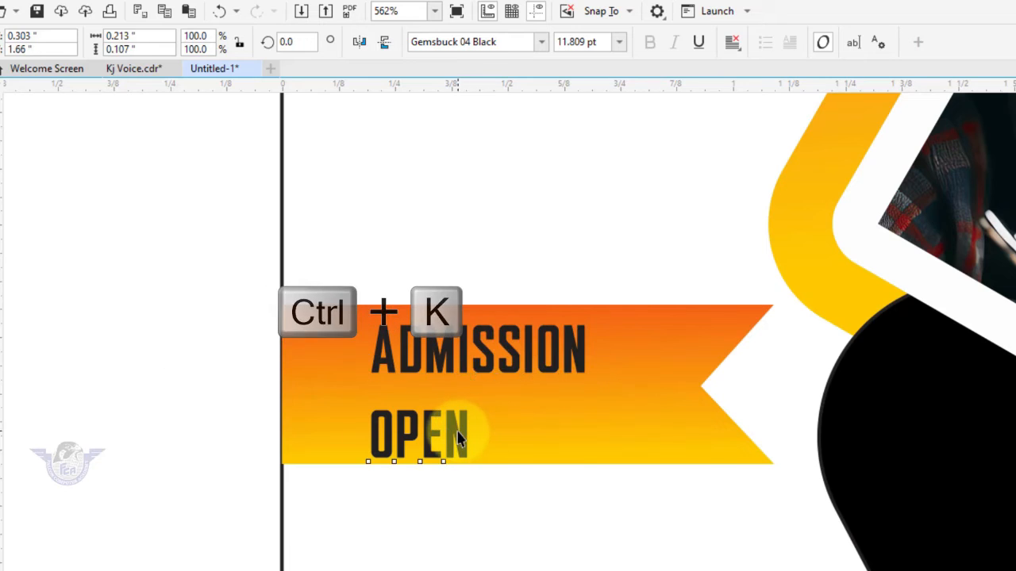
# Enlarge OPEN to about 18.3 pt and center it horizontally beneath ADMISSION
pyautogui.click(466, 431)
pyautogui.moveTo(470, 408); pyautogui.dragTo(524, 370)
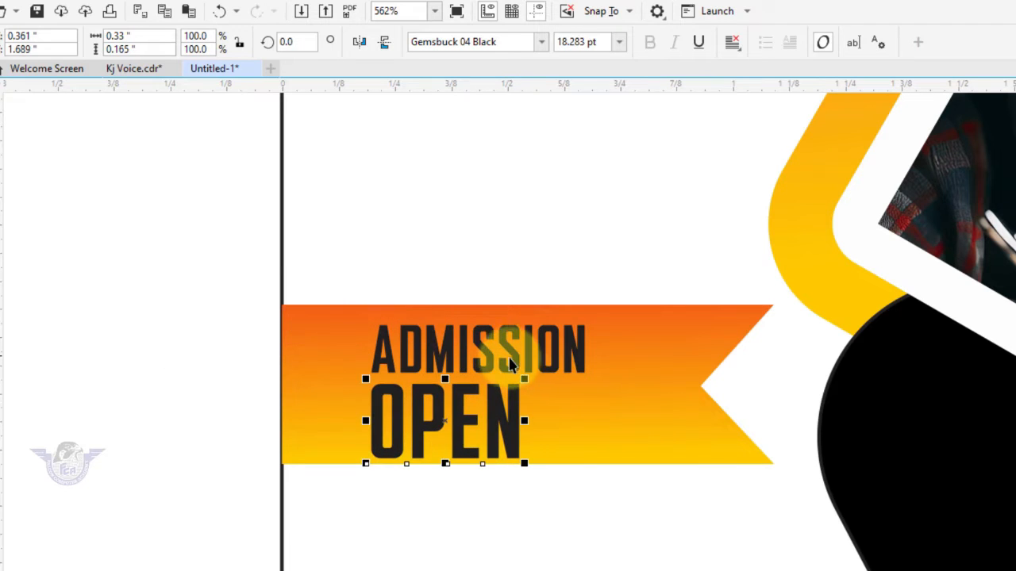
pyautogui.keyDown('shift'); pyautogui.click(517, 364); pyautogui.keyUp('shift')
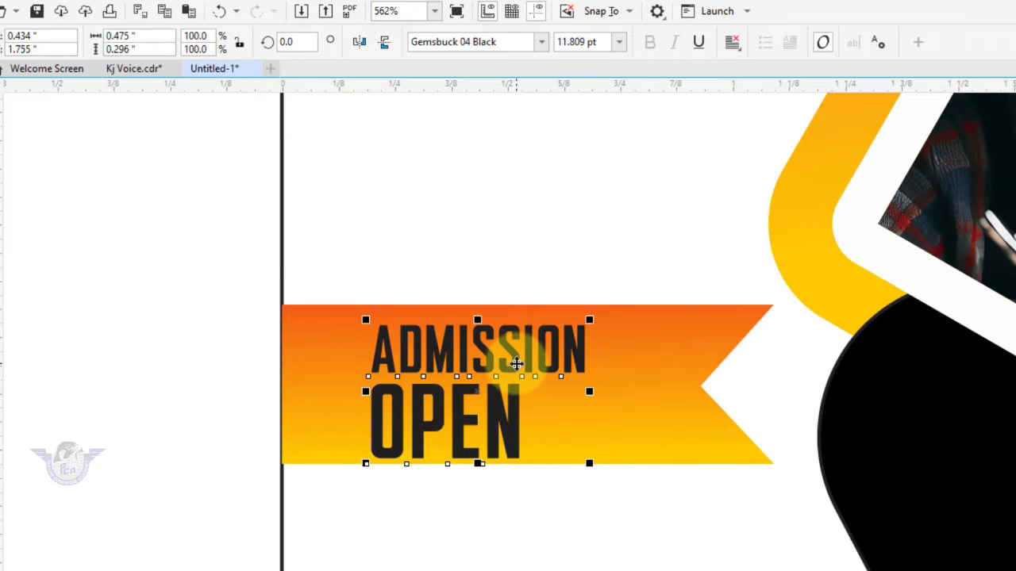
pyautogui.press('c')
pyautogui.click(195, 247)
# Group the words ADMISSION and OPEN and center the group horizontally and vertically on the ribbon
pyautogui.moveTo(216, 266); pyautogui.dragTo(688, 565)
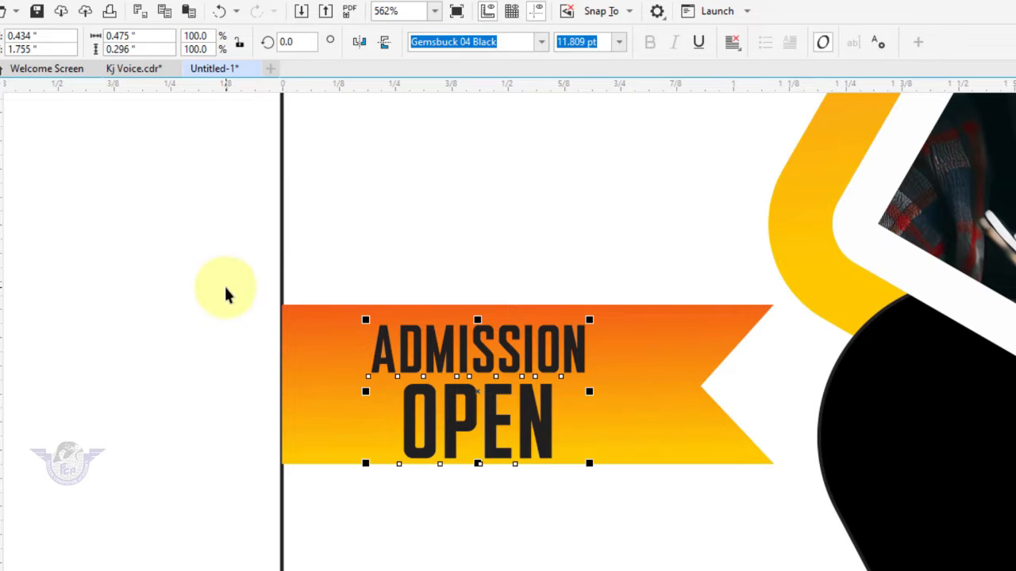
pyautogui.hotkey('ctrl', 'g')
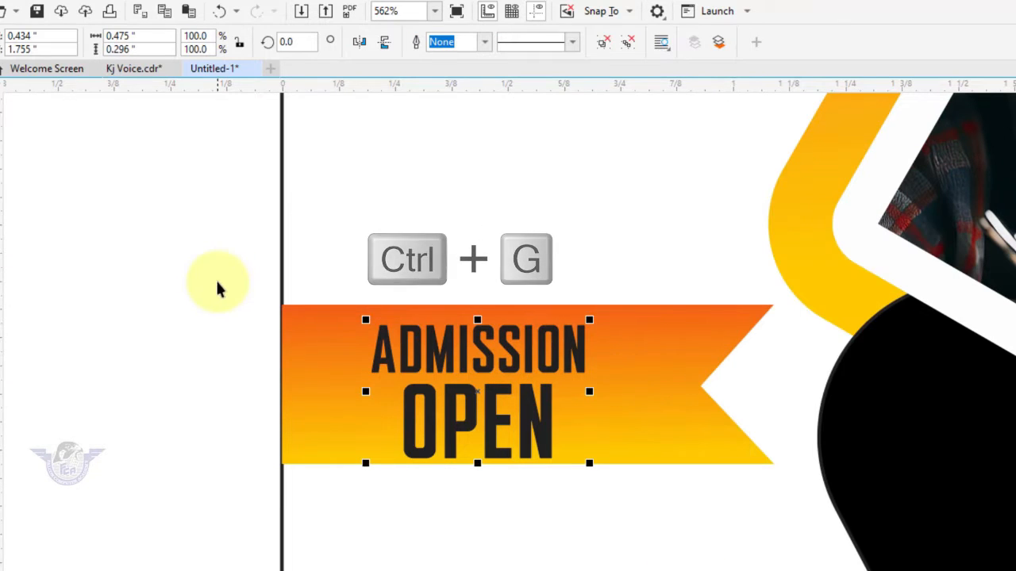
pyautogui.moveTo(217, 283); pyautogui.dragTo(835, 535)
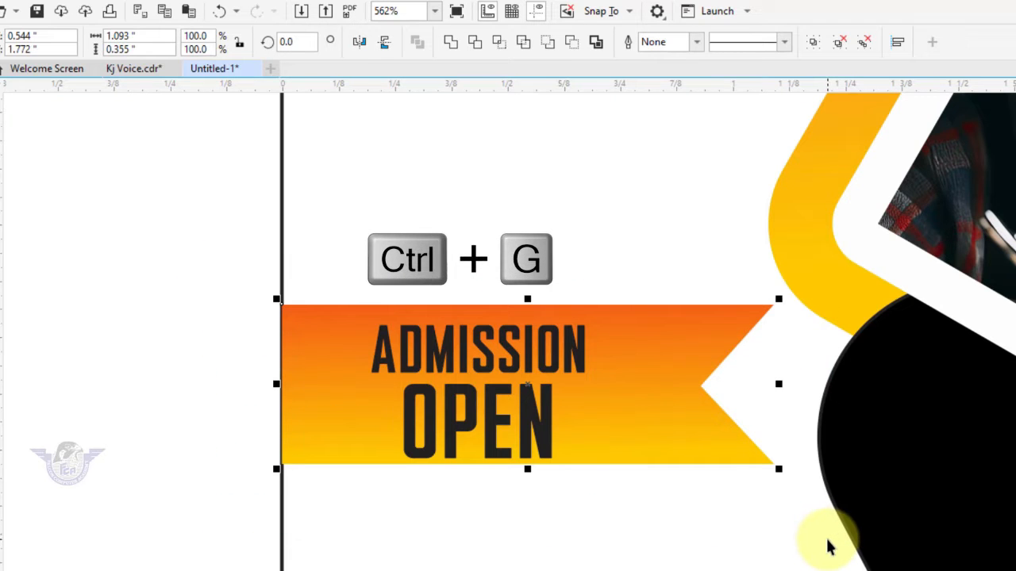
pyautogui.press('c')
pyautogui.press('e')
pyautogui.click(197, 390)
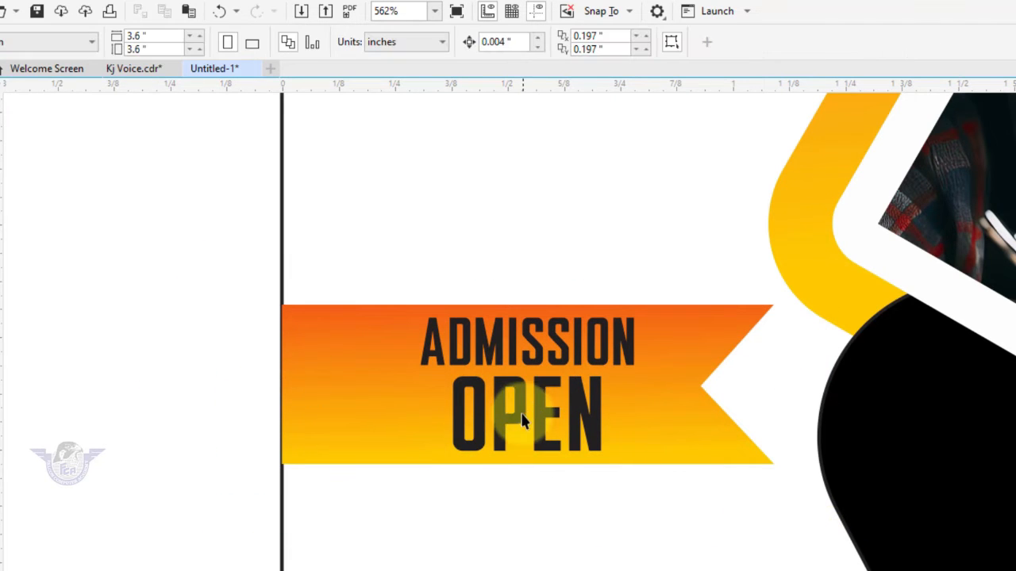
# Shift the grouped text left along the ribbon to about X 0.368 inches and fill it with white
pyautogui.moveTo(523, 421); pyautogui.dragTo(446, 421)
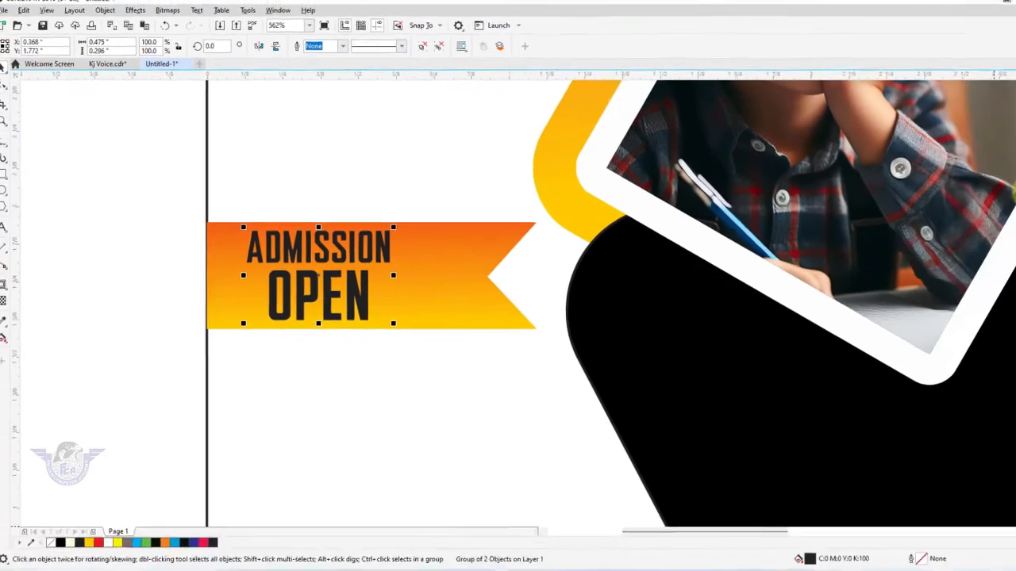
pyautogui.click(1010, 128)
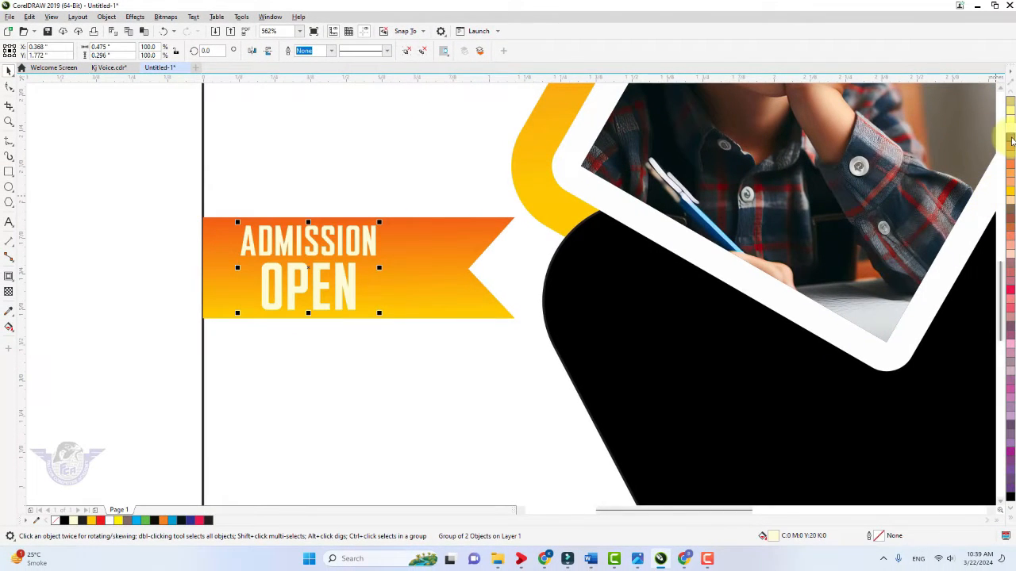
pyautogui.click(1010, 519)
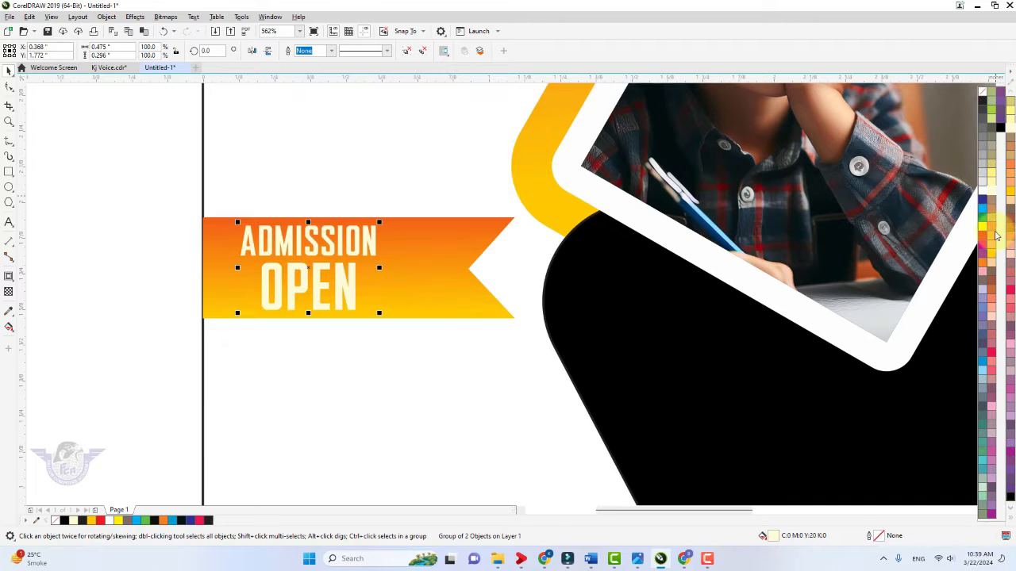
pyautogui.click(980, 191)
pyautogui.click(136, 267)
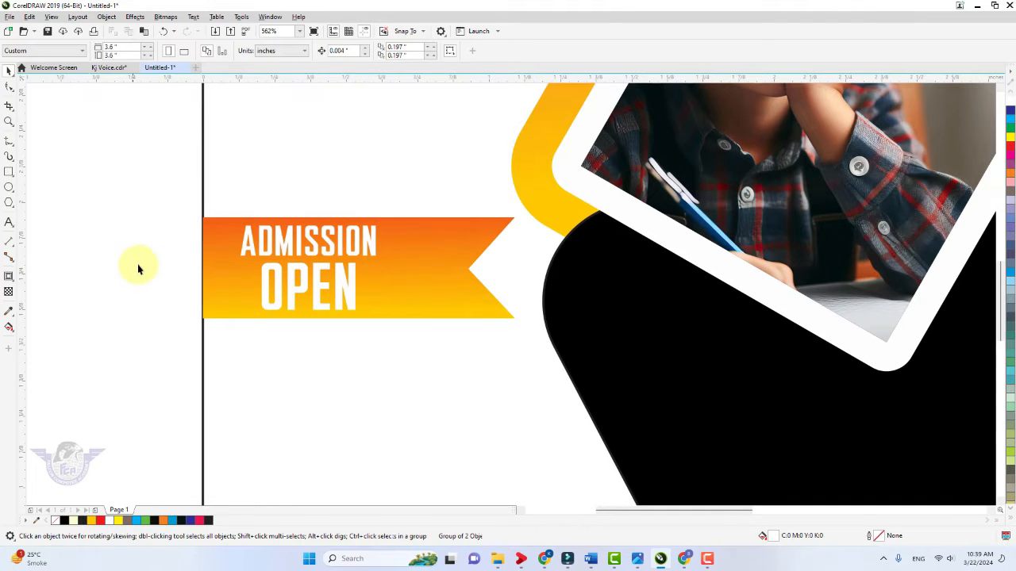
# Add the artistic text GRAPHICS DESIGNING on two lines in the white area above the ADMISSION OPEN ribbon
pyautogui.press('F4')
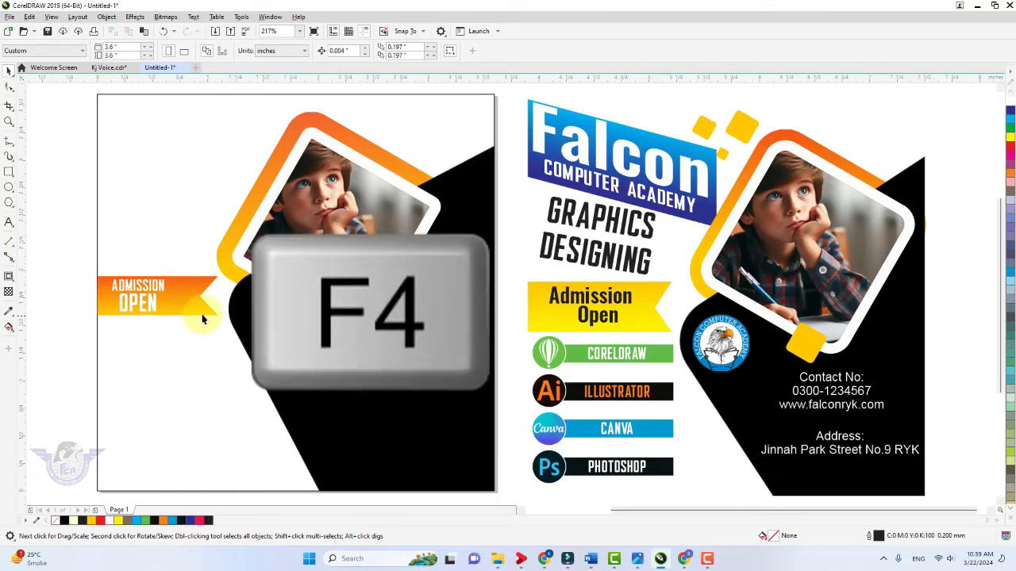
pyautogui.press('F4')
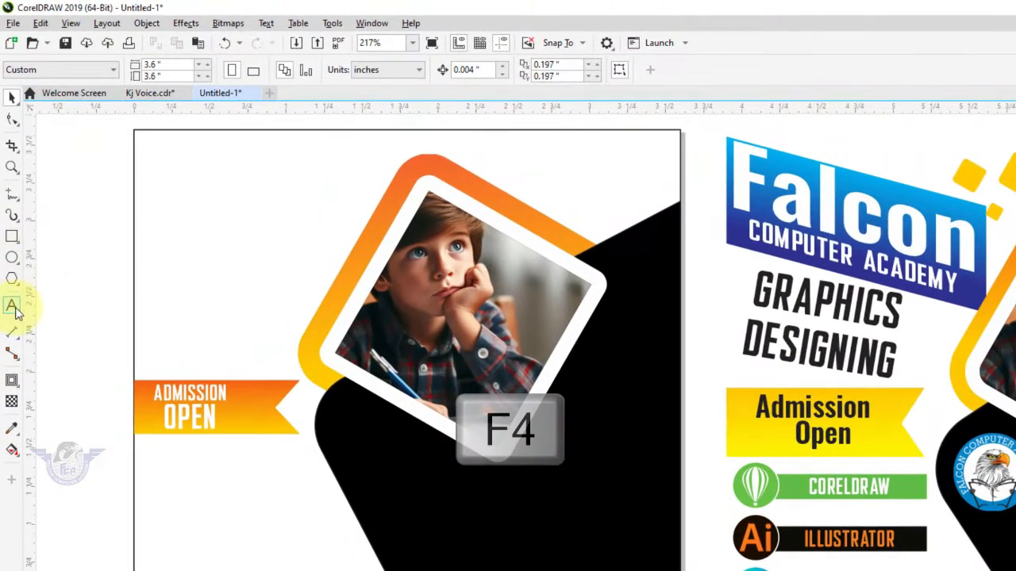
pyautogui.click(11, 307)
pyautogui.click(184, 302)
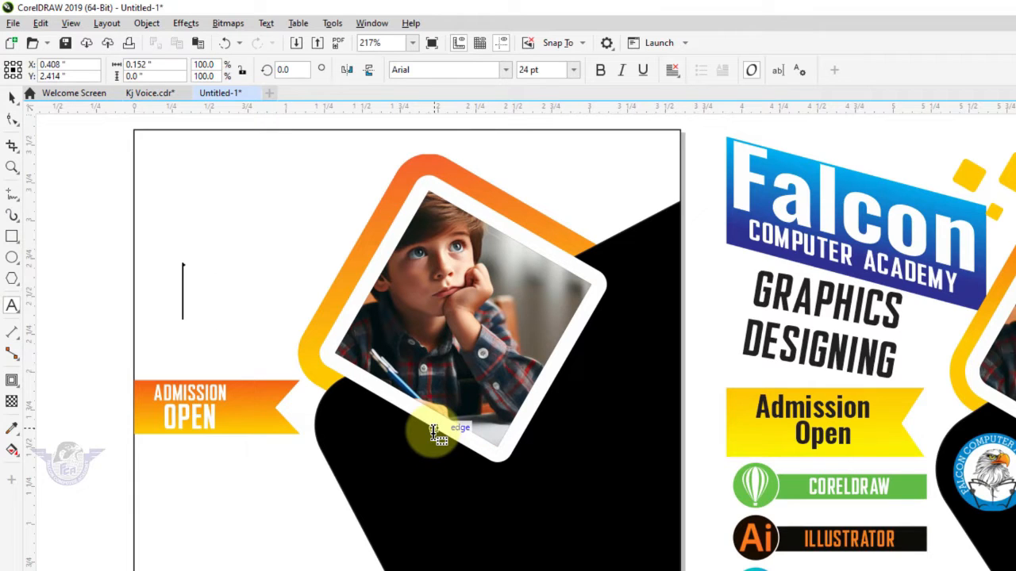
pyautogui.write('GRAPHI')
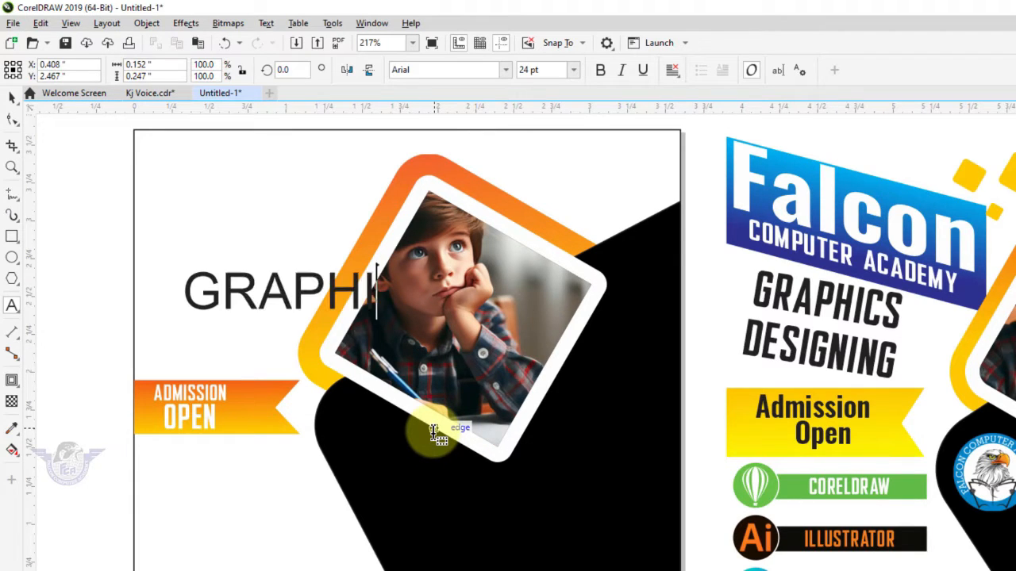
pyautogui.write('CS DESIGNING')
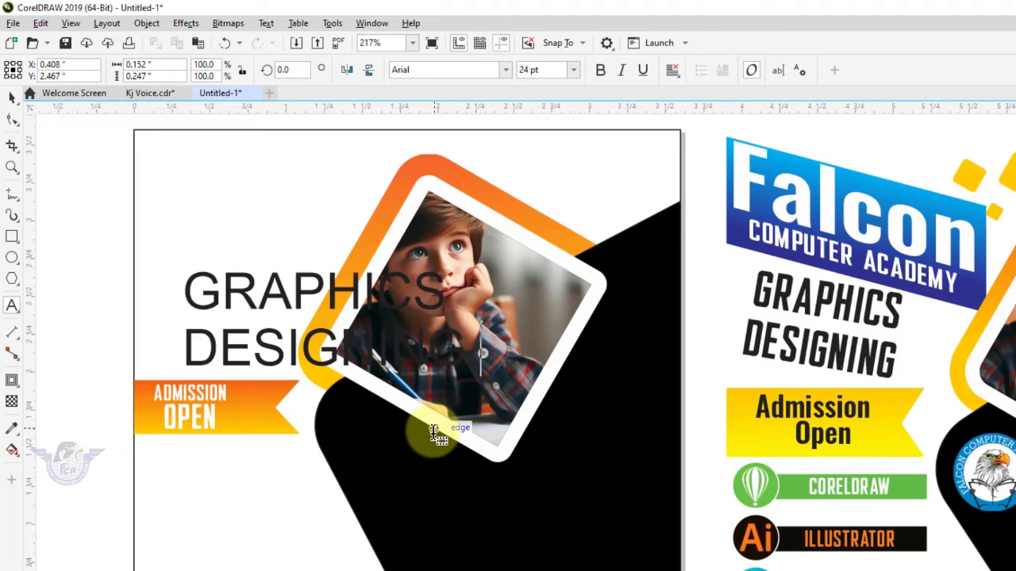
pyautogui.hotkey('ctrl', 'space')
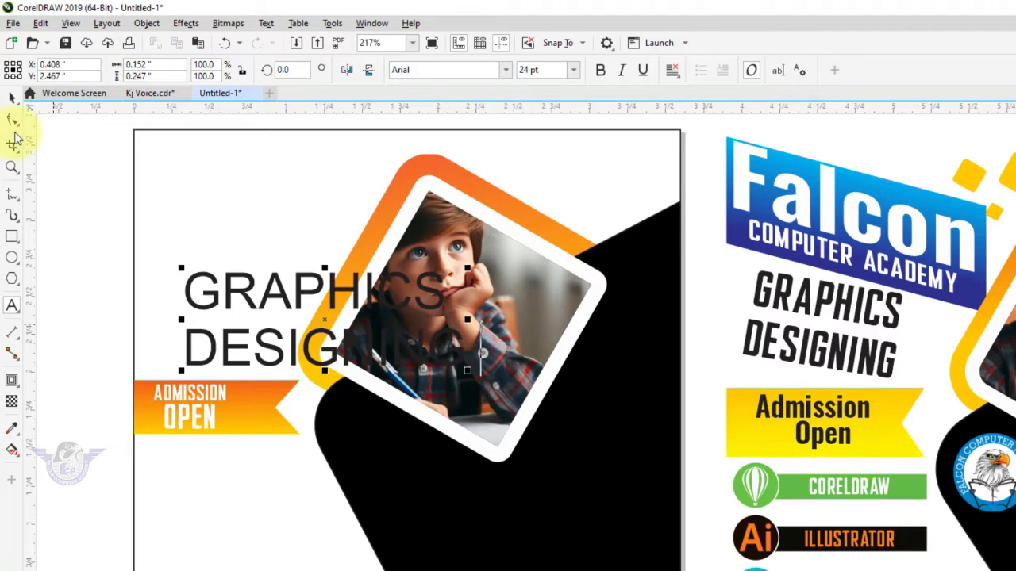
# Set the heading's font to Gemsbuck 04 Black and move it up and left, clear of the photo frame
pyautogui.click(504, 70)
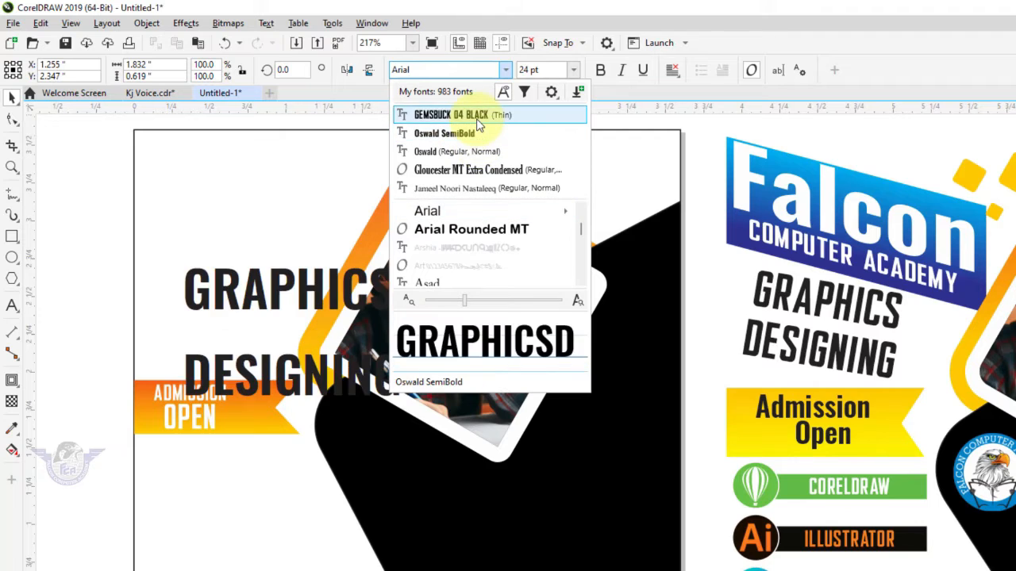
pyautogui.click(479, 116)
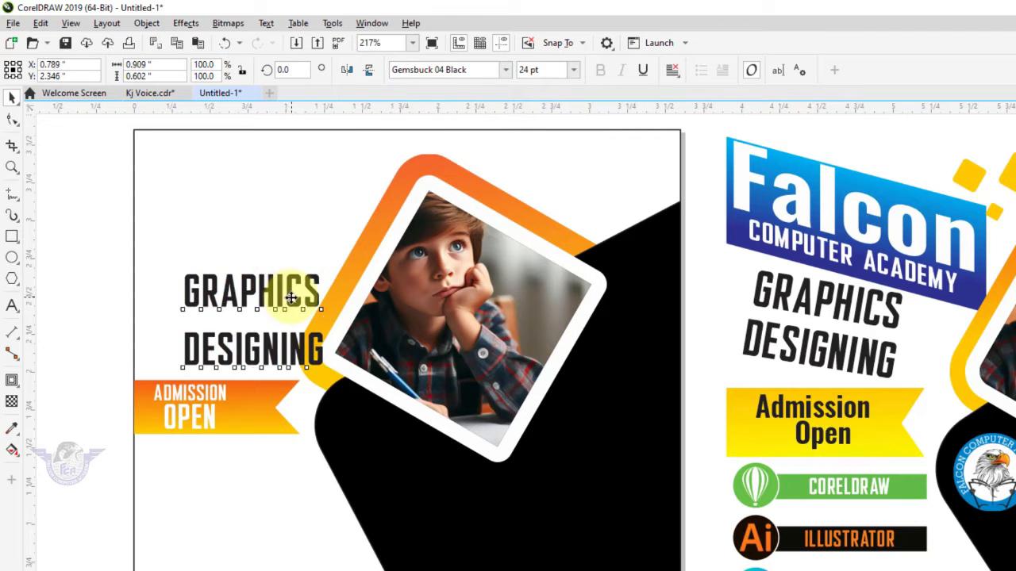
pyautogui.moveTo(291, 298); pyautogui.dragTo(260, 272)
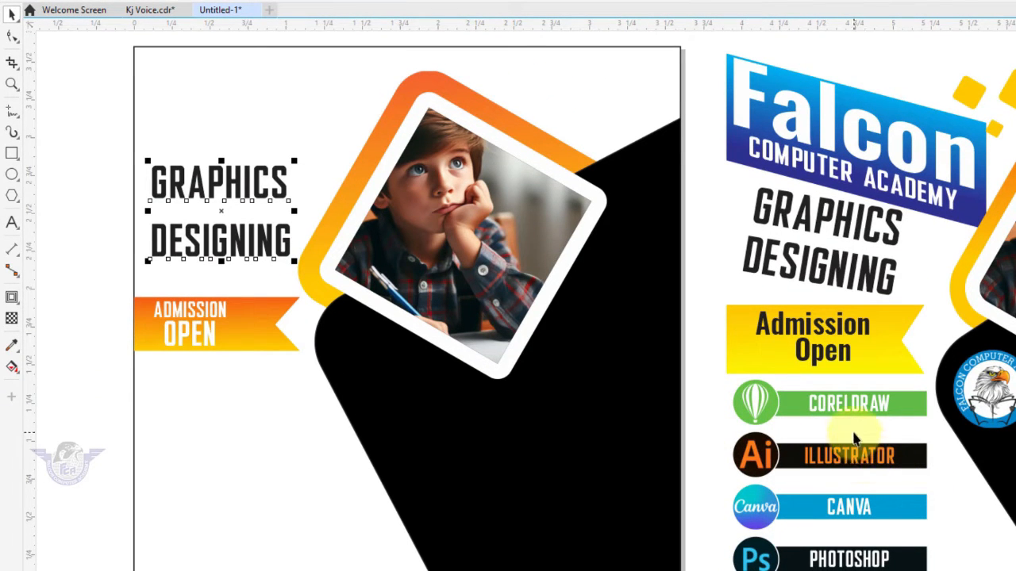
# Draw a circle about 0.317 inches in diameter just below the ribbon's left part and give it a cyan outline
pyautogui.click(11, 176)
pyautogui.moveTo(146, 369); pyautogui.dragTo(181, 416)
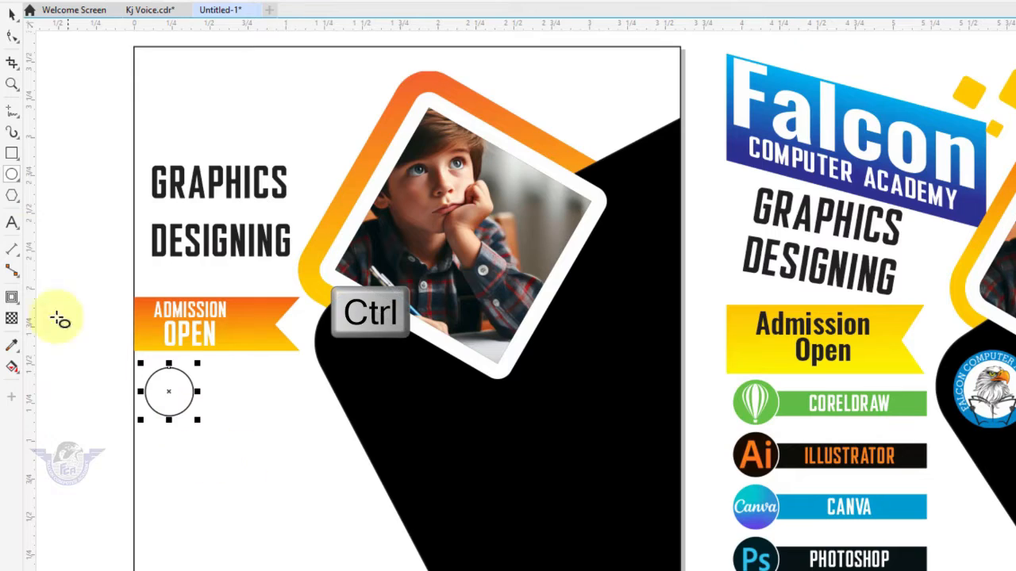
pyautogui.click(12, 15)
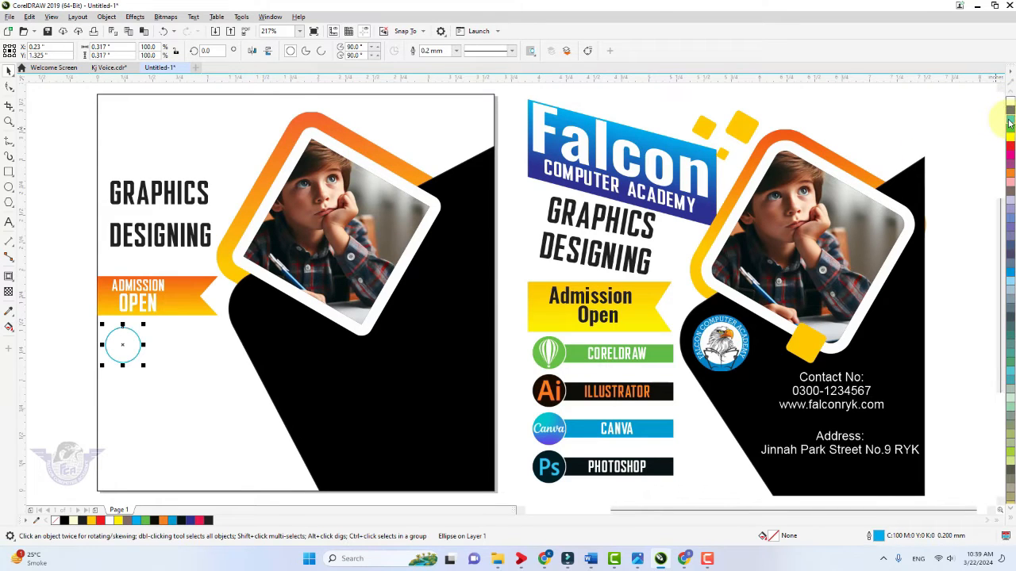
# Duplicate the circle straight down at about 0.37-inch spacing to make a vertical column of four circles
pyautogui.press('F2')
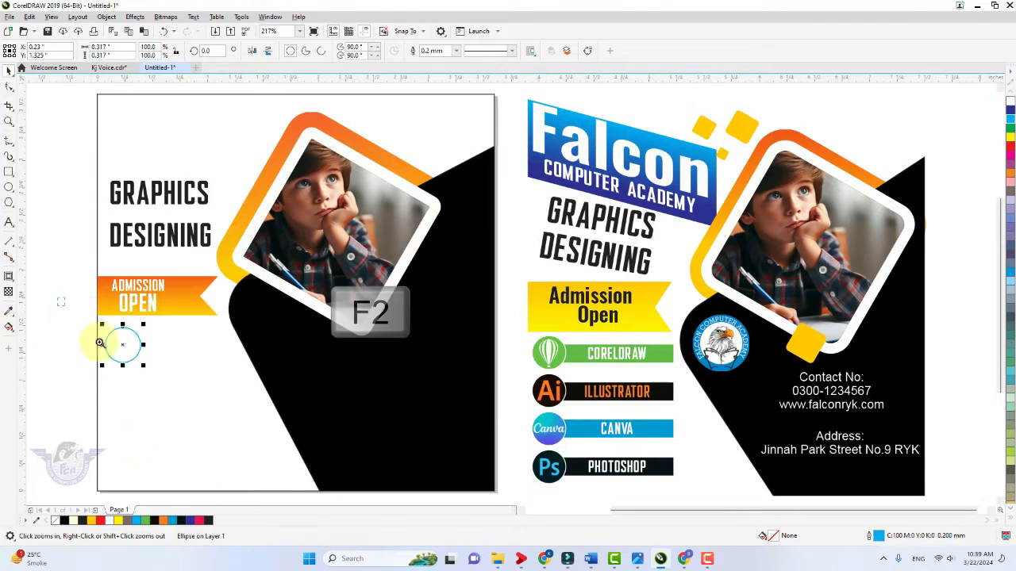
pyautogui.moveTo(100, 343); pyautogui.dragTo(297, 498)
pyautogui.click(410, 191)
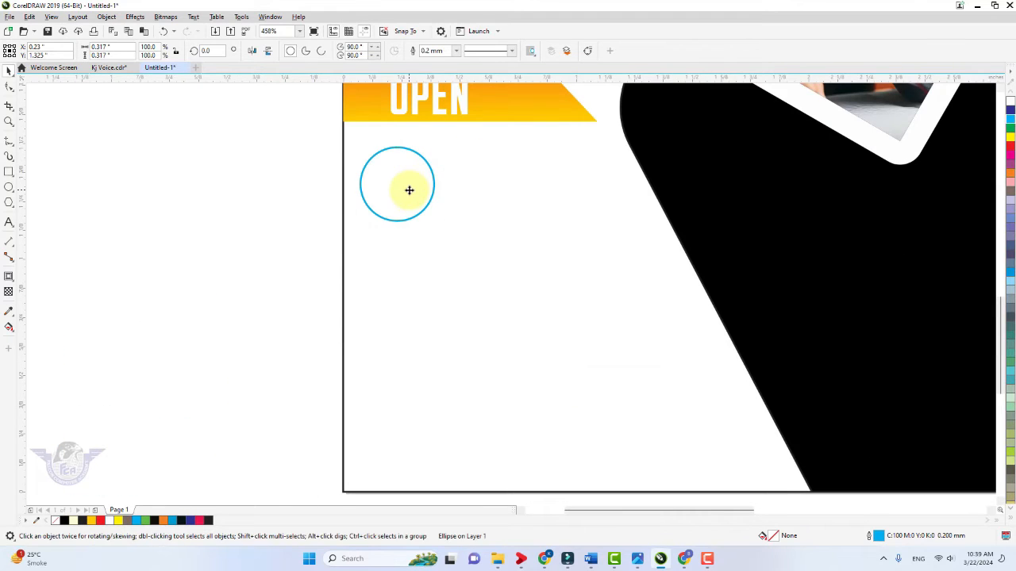
pyautogui.moveTo(409, 191); pyautogui.dragTo(413, 281)
pyautogui.hotkey('ctrl', 'r')
pyautogui.hotkey('ctrl', 'r')
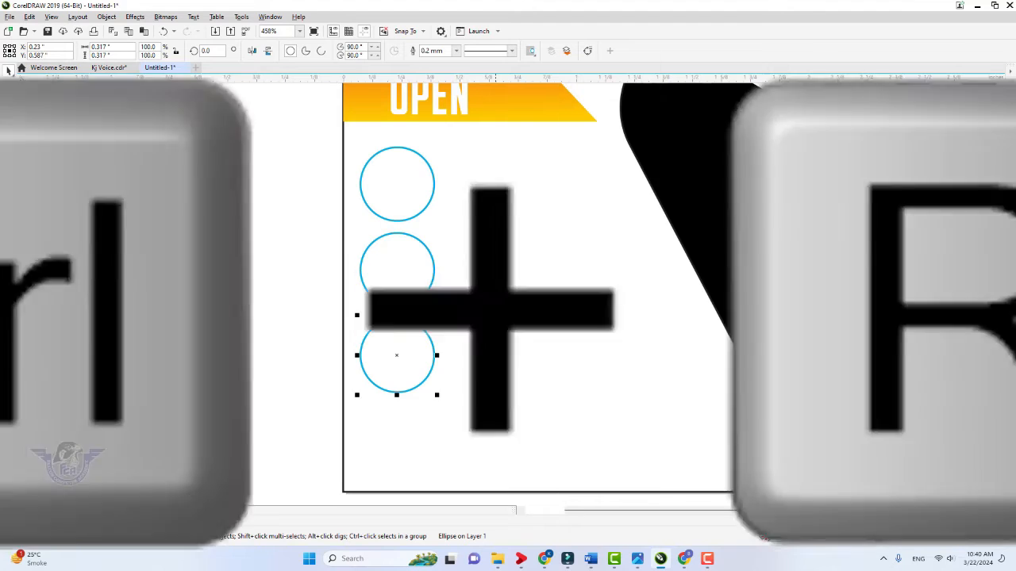
pyautogui.click(285, 274)
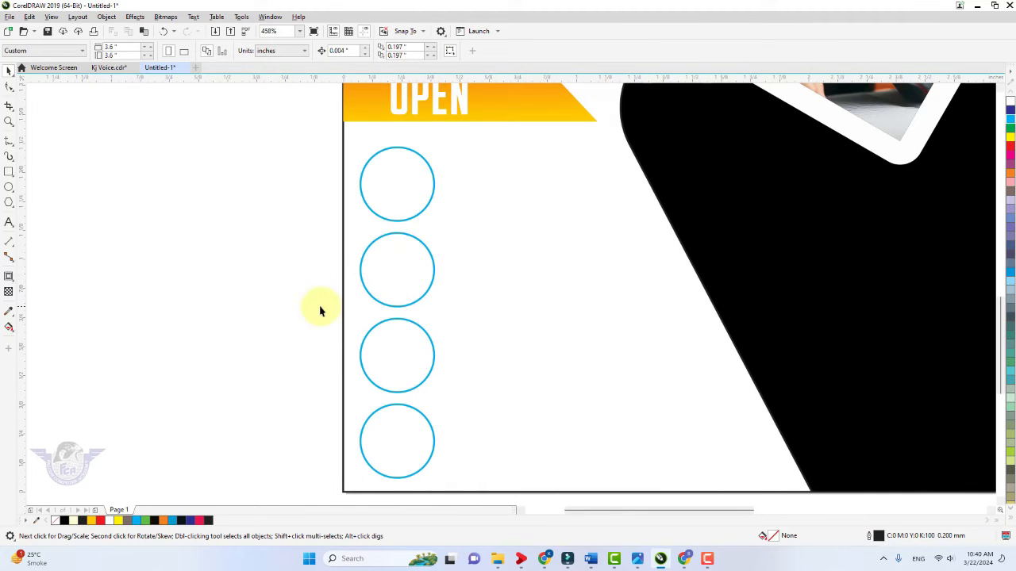
# Import the CorelDRAW circle icon, Orange and Black Marketing Company Instagram Post (1).png, anyrgb.com (14).png and anyrgb.com (13).png from Downloads
pyautogui.rightClick(242, 230)
pyautogui.click(263, 287)
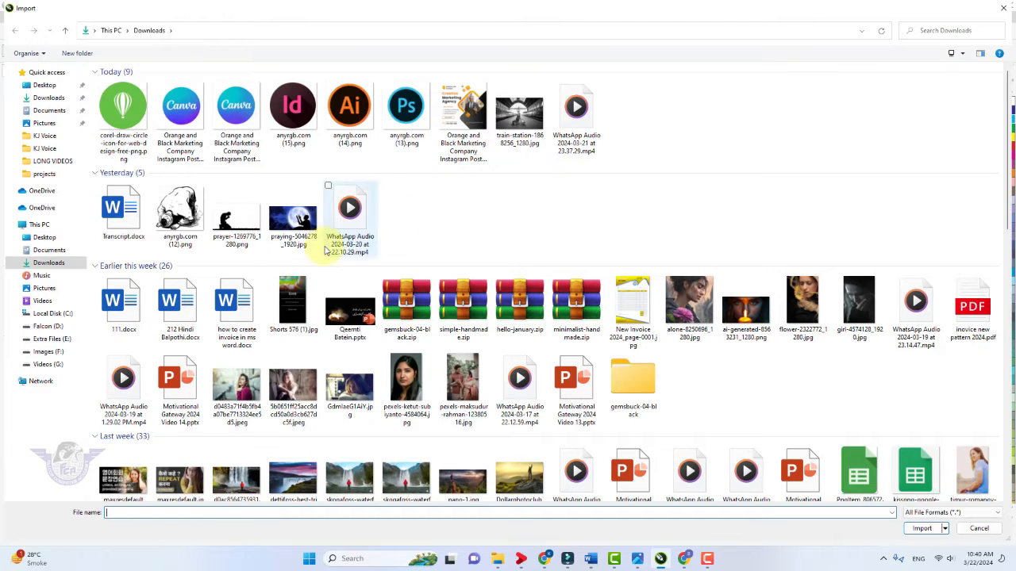
pyautogui.click(119, 108)
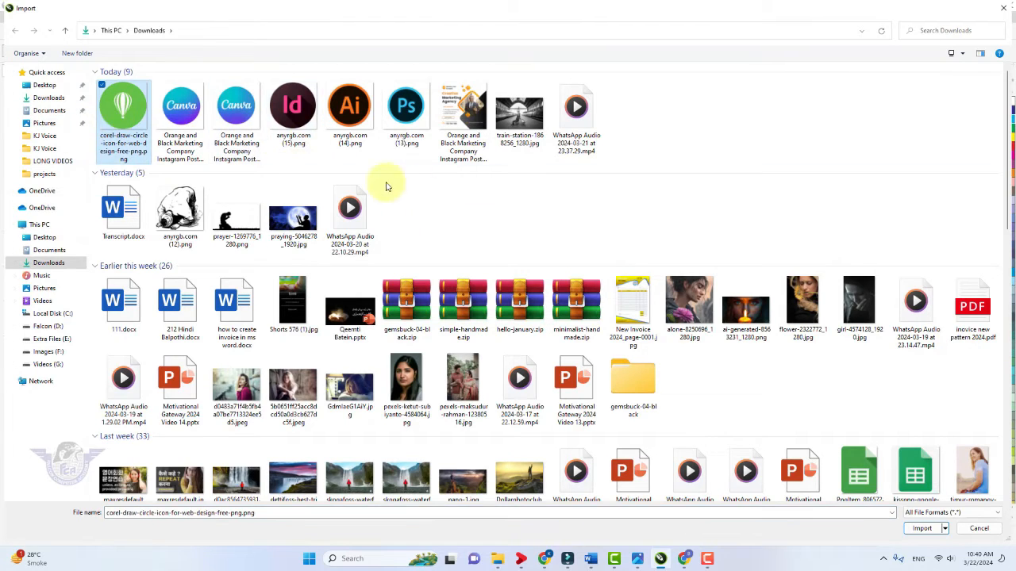
pyautogui.keyDown('ctrl'); pyautogui.click(238, 119); pyautogui.keyUp('ctrl')
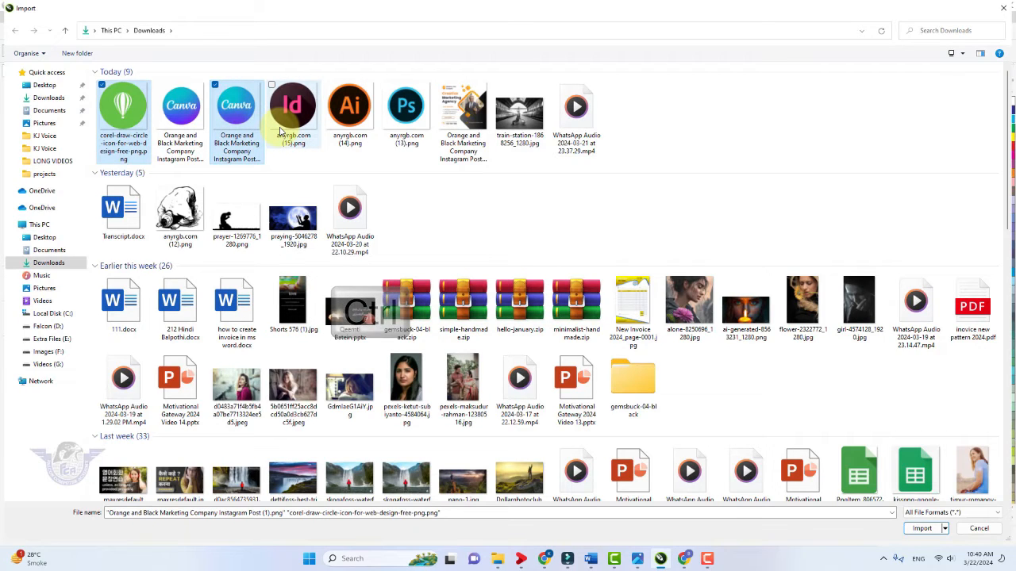
pyautogui.keyDown('ctrl'); pyautogui.click(292, 111); pyautogui.keyUp('ctrl')
pyautogui.keyDown('ctrl'); pyautogui.click(349, 111); pyautogui.keyUp('ctrl')
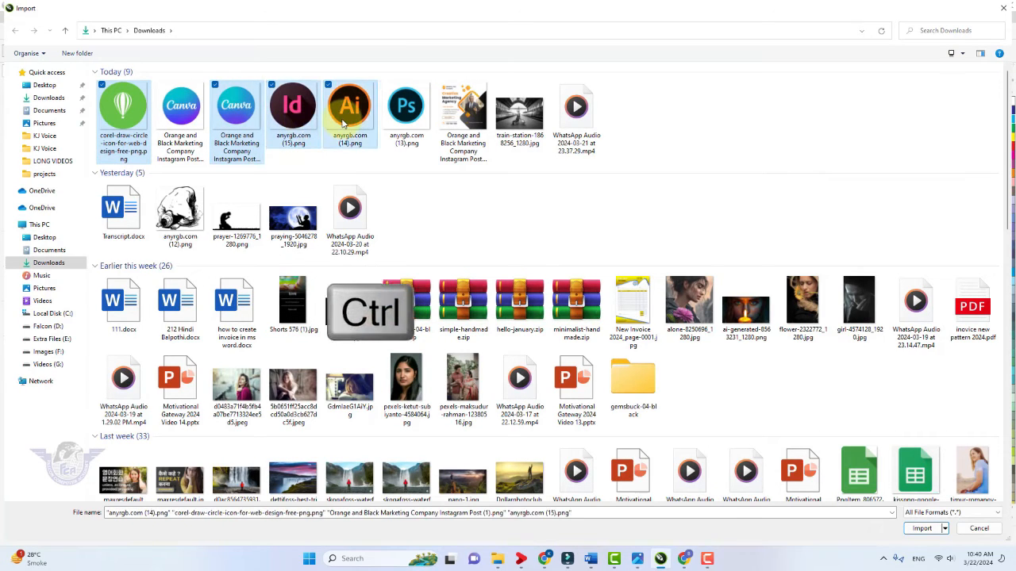
pyautogui.keyDown('ctrl'); pyautogui.click(406, 111); pyautogui.keyUp('ctrl')
pyautogui.keyDown('ctrl'); pyautogui.click(293, 119); pyautogui.keyUp('ctrl')
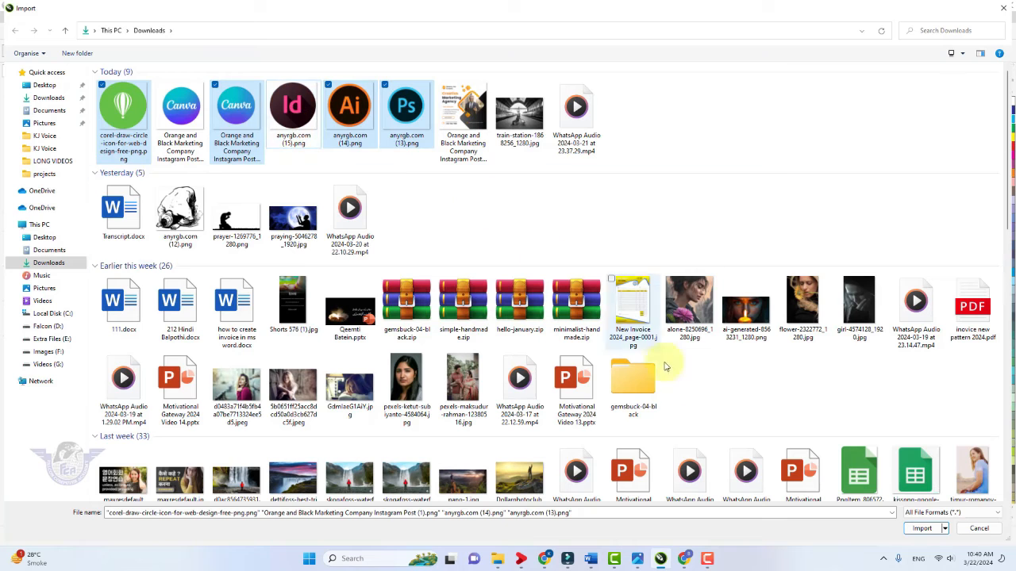
pyautogui.click(922, 529)
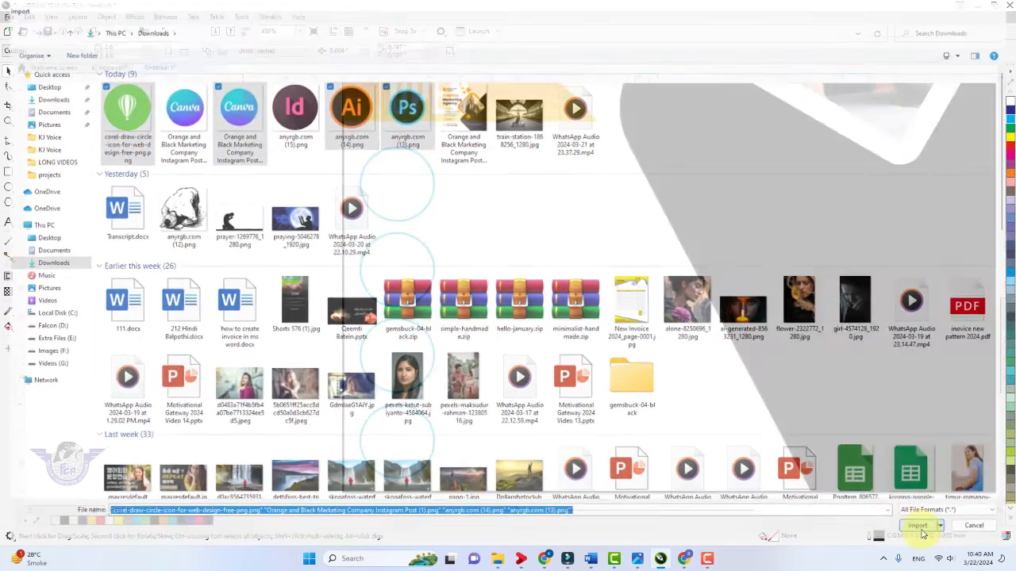
# Place the CorelDRAW, Canva, Illustrator and Photoshop logos beside the circles at about 0.37 to 0.49 inches wide, shifting the CorelDRAW logo away from Illustrator's
pyautogui.moveTo(162, 168); pyautogui.dragTo(249, 249)
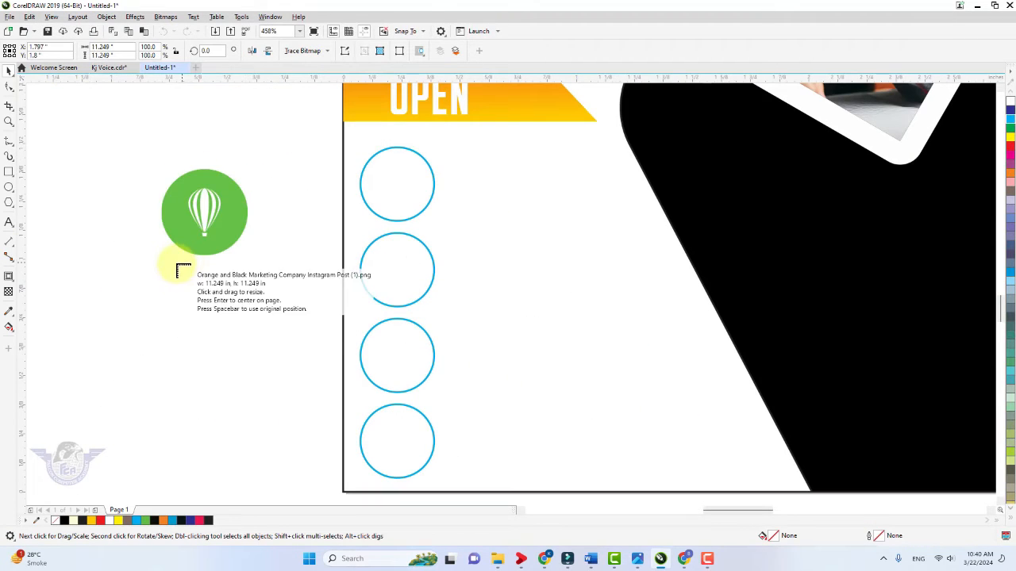
pyautogui.moveTo(177, 264); pyautogui.dragTo(275, 362)
pyautogui.moveTo(252, 135); pyautogui.dragTo(342, 260)
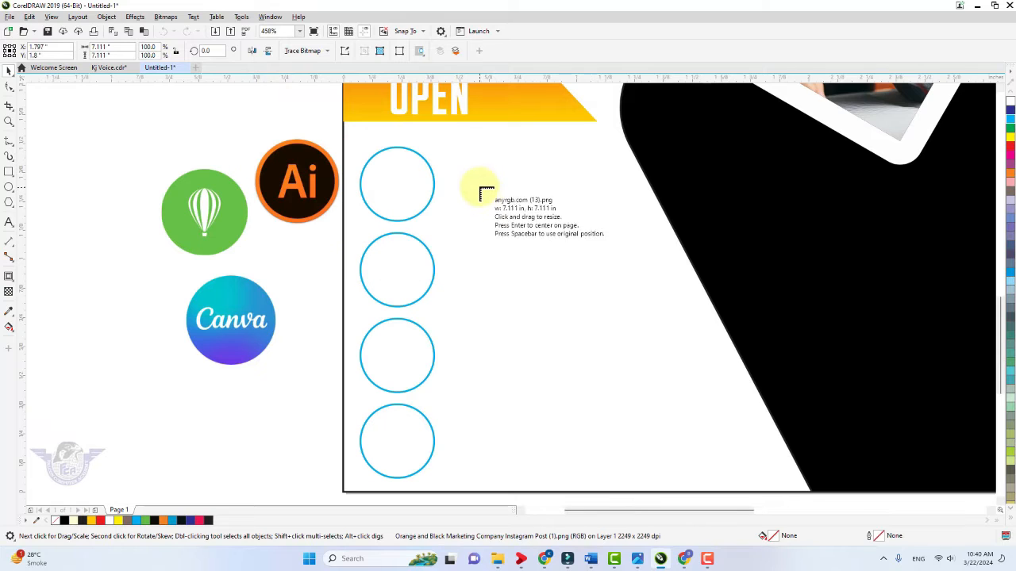
pyautogui.moveTo(479, 186); pyautogui.dragTo(595, 302)
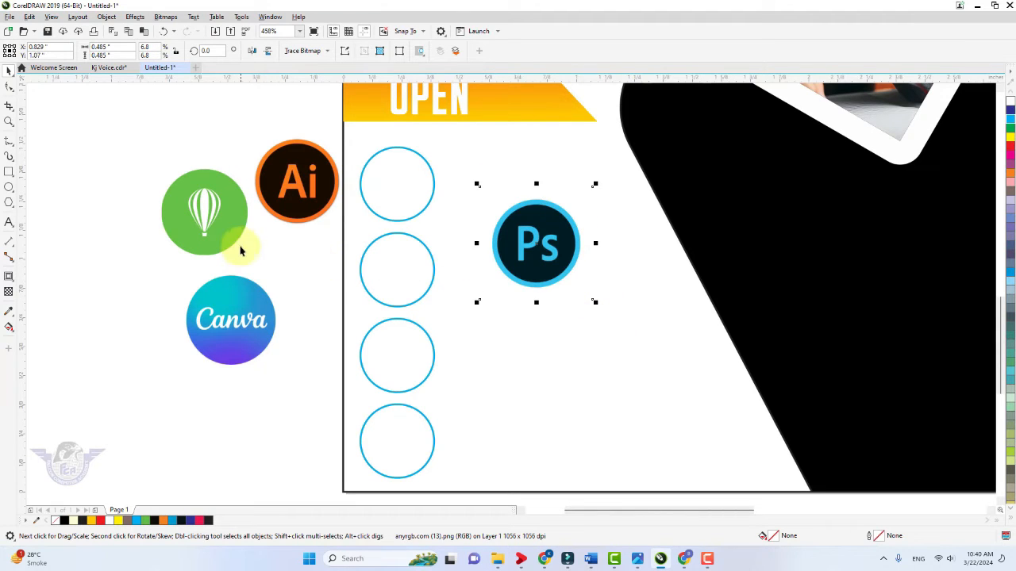
pyautogui.click(210, 220)
pyautogui.moveTo(210, 220); pyautogui.dragTo(172, 259)
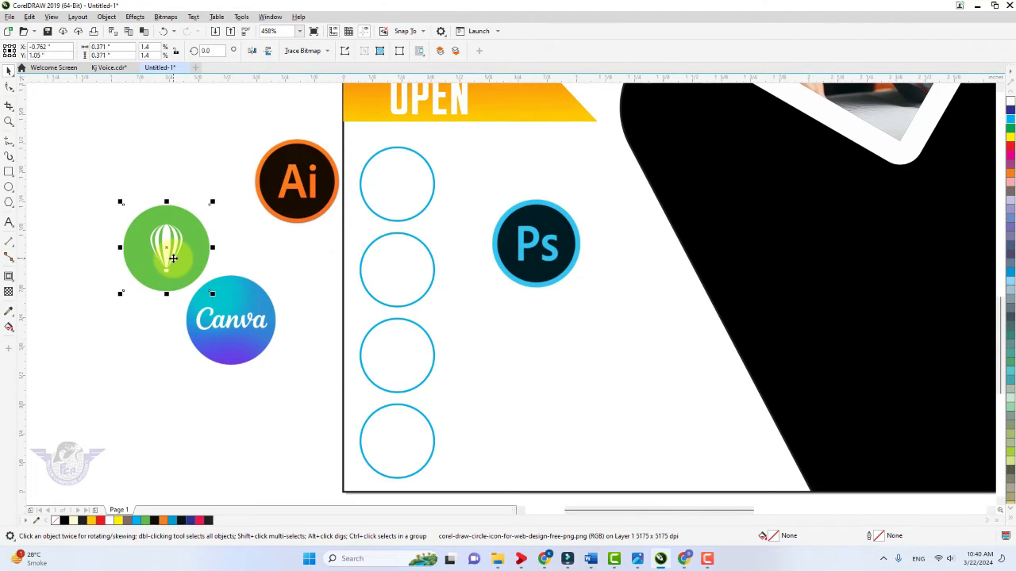
# Check the top circle's size, try setting only the Photoshop logo's width to 0.3 inches, and undo that change
pyautogui.click(534, 248)
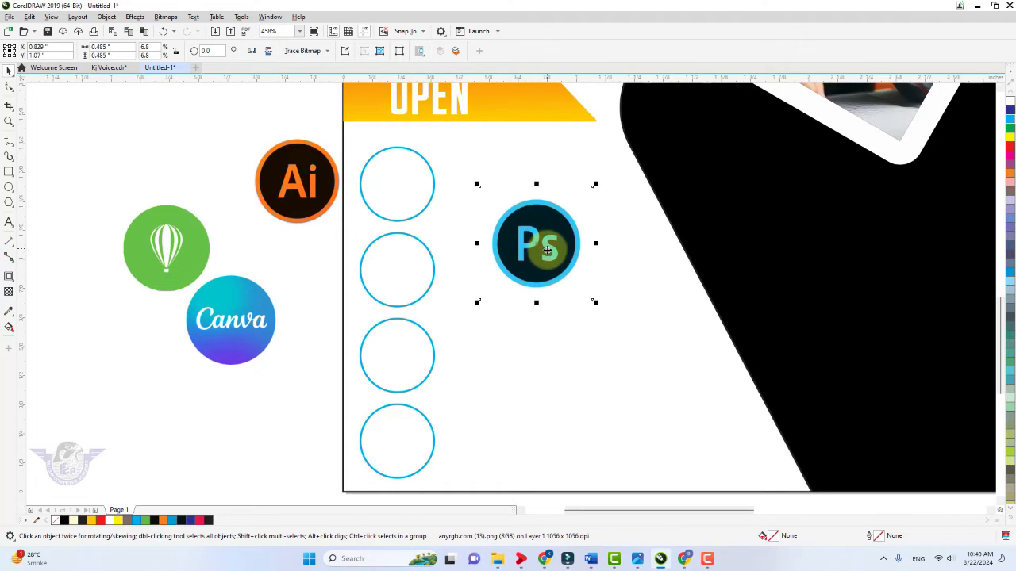
pyautogui.click(423, 213)
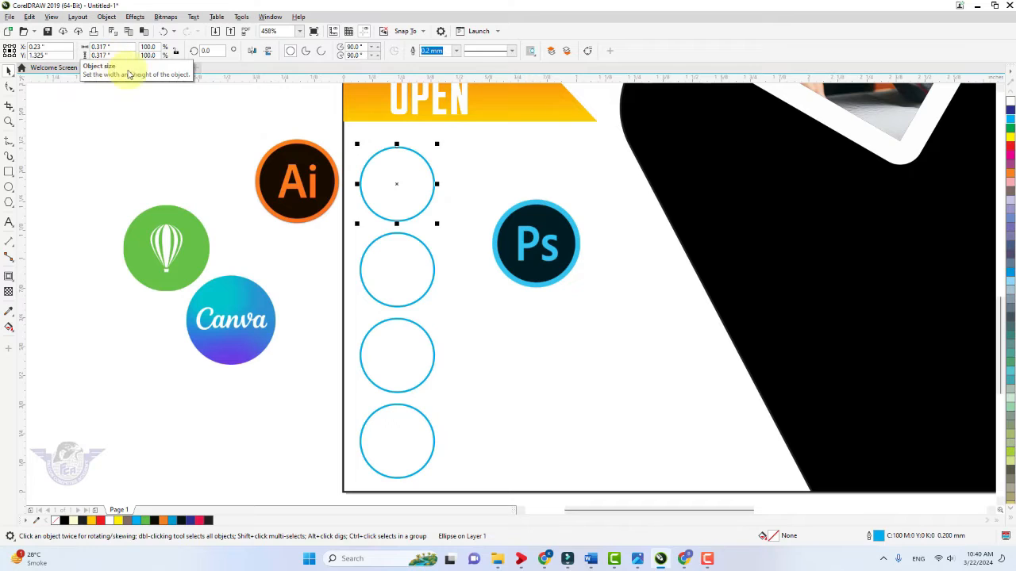
pyautogui.click(532, 243)
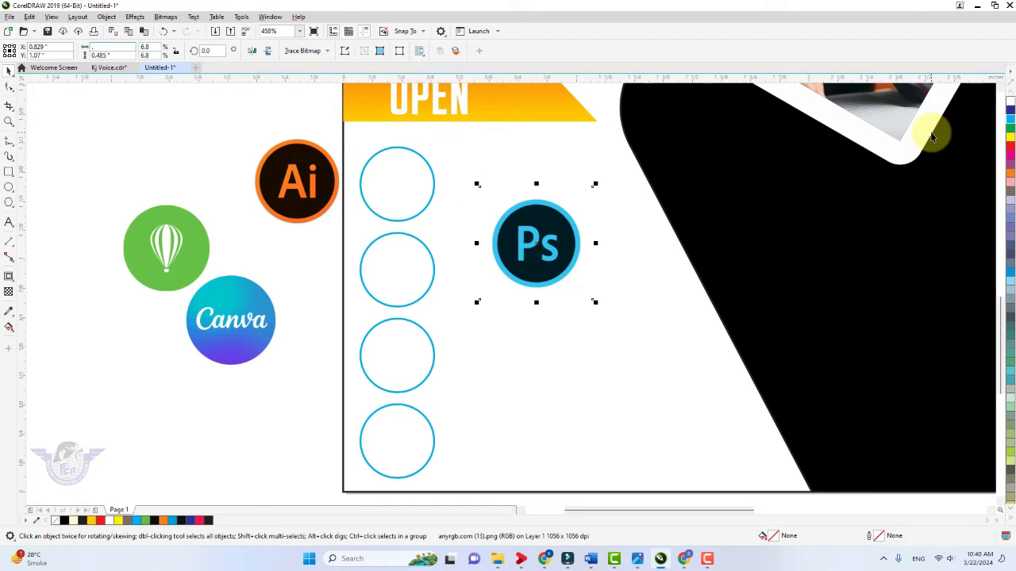
pyautogui.press('Return')
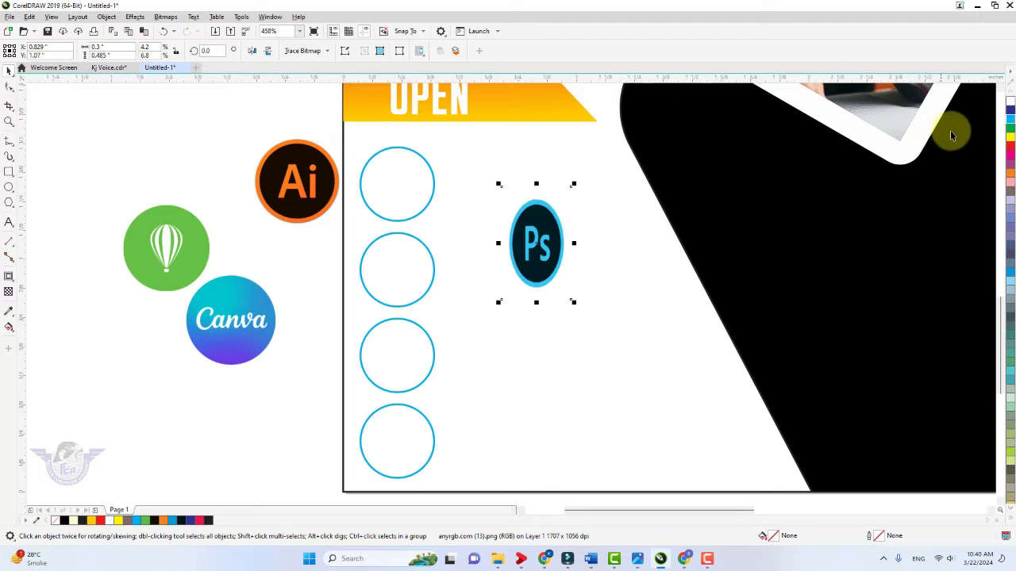
pyautogui.hotkey('ctrl', 'z')
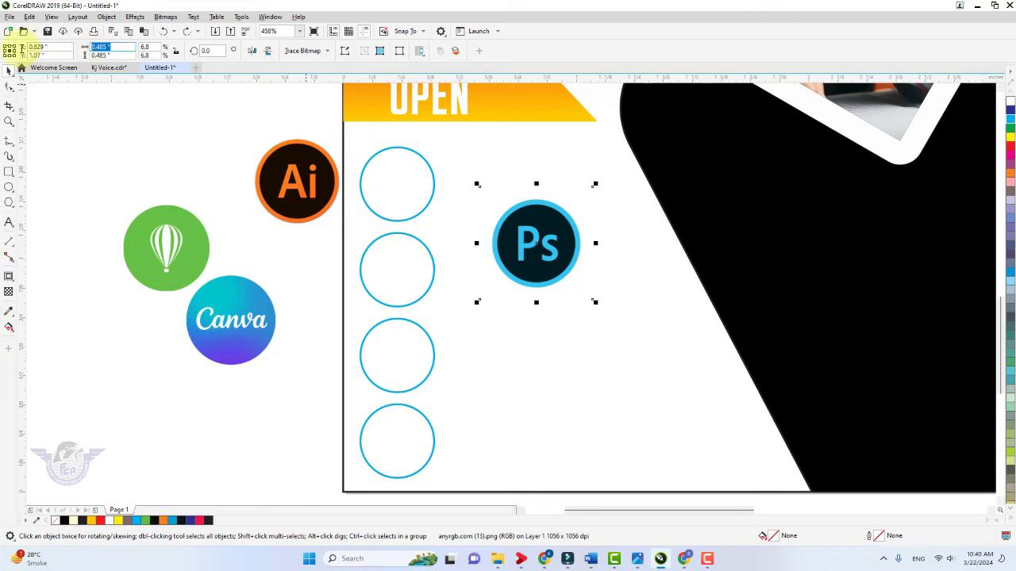
# Resize the Photoshop logo to 0.3 by 0.3 inches and repeat the resizing on the Illustrator, CorelDRAW and Canva logos
pyautogui.write('0.3')
pyautogui.press('Tab')
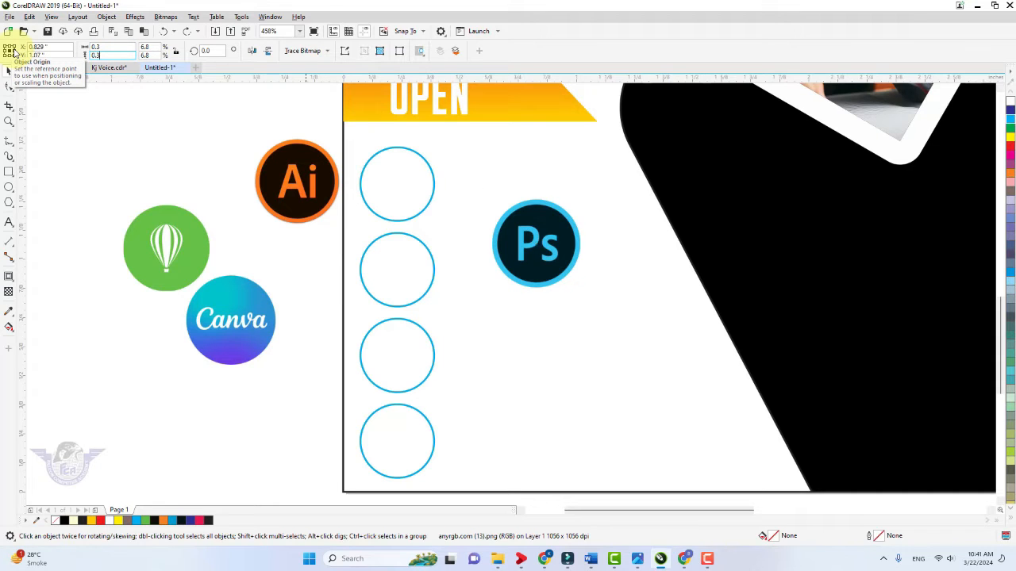
pyautogui.press('Return')
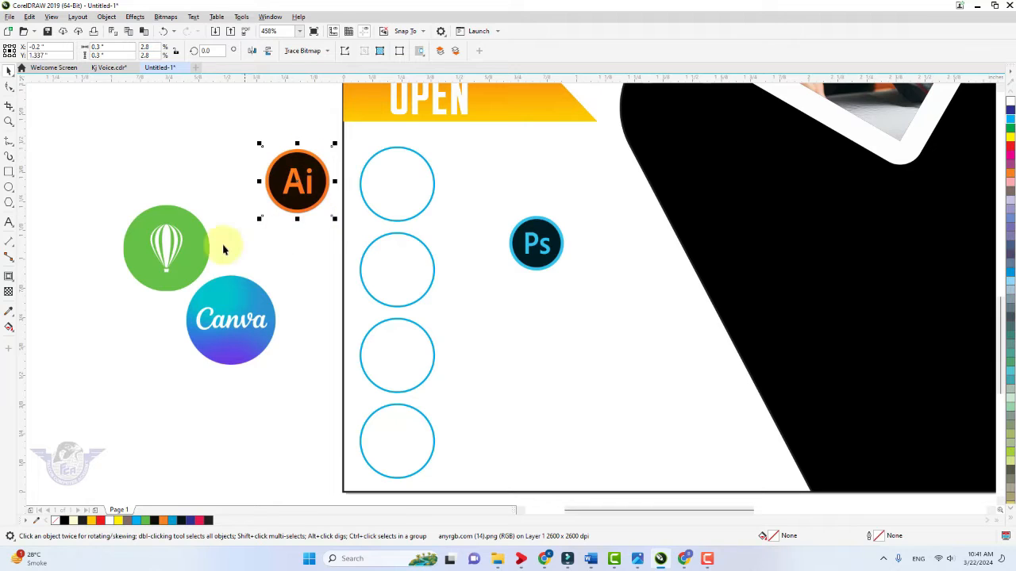
pyautogui.click(183, 253)
pyautogui.hotkey('ctrl', 'r')
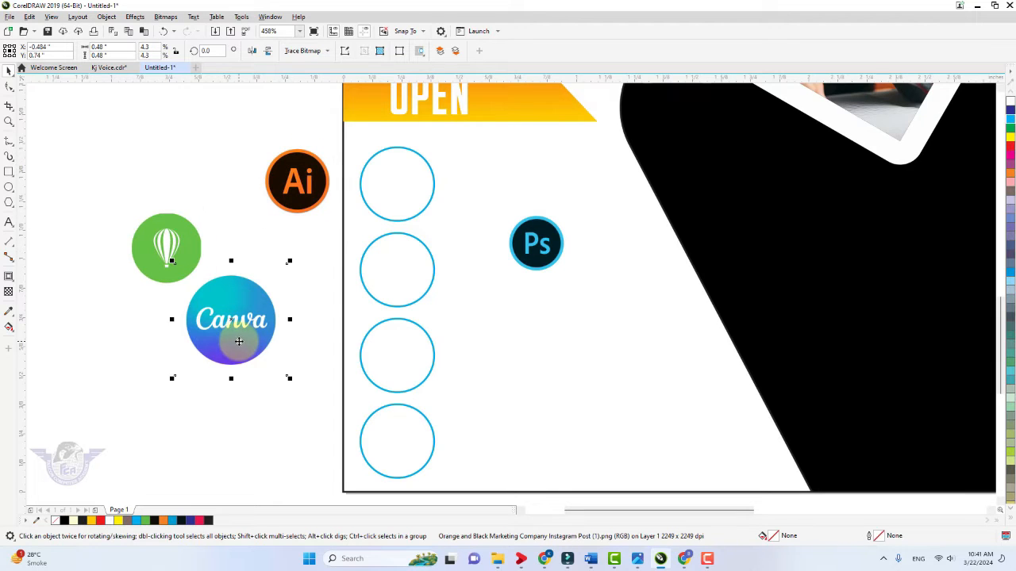
pyautogui.hotkey('ctrl', 'r')
pyautogui.click(562, 252)
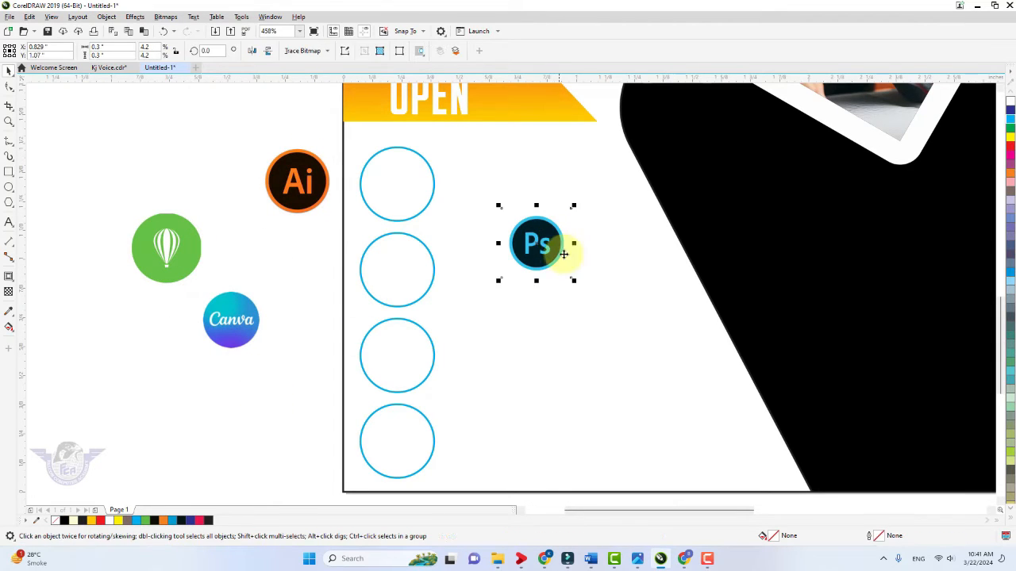
pyautogui.click(176, 264)
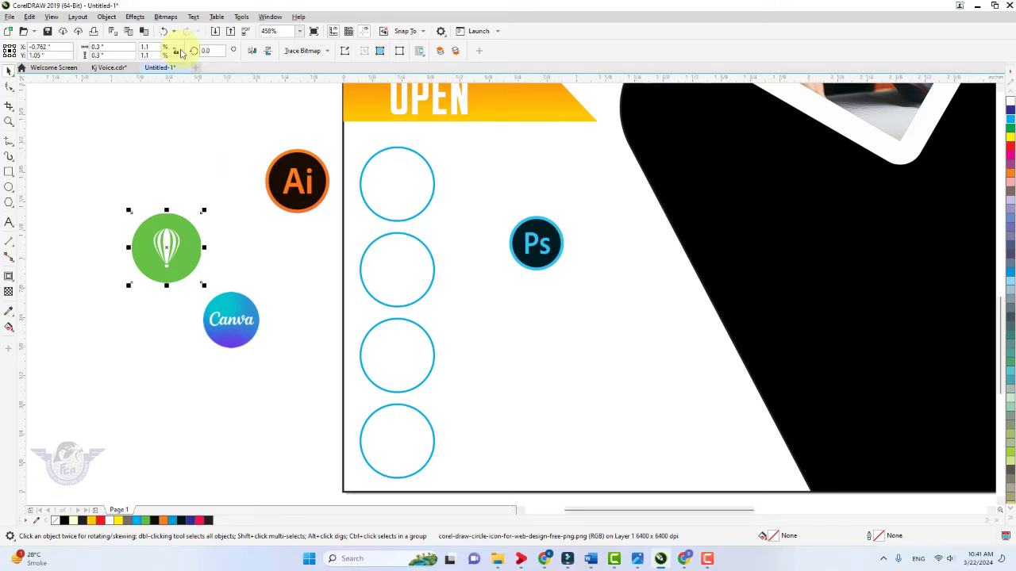
# PowerClip the CorelDRAW logo inside the top circle and the Photoshop logo inside the second circle
pyautogui.rightClick(183, 236)
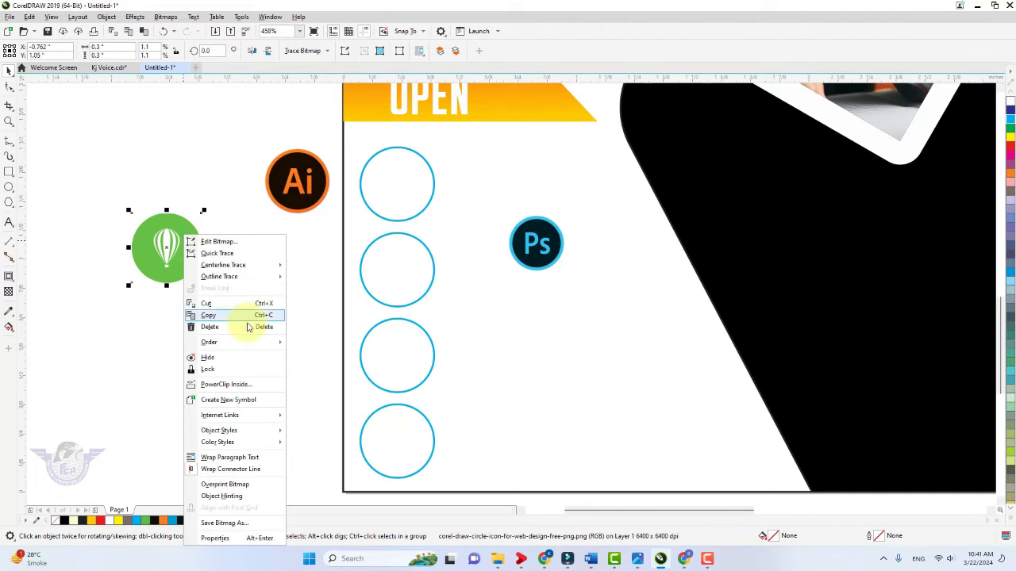
pyautogui.click(249, 385)
pyautogui.click(397, 199)
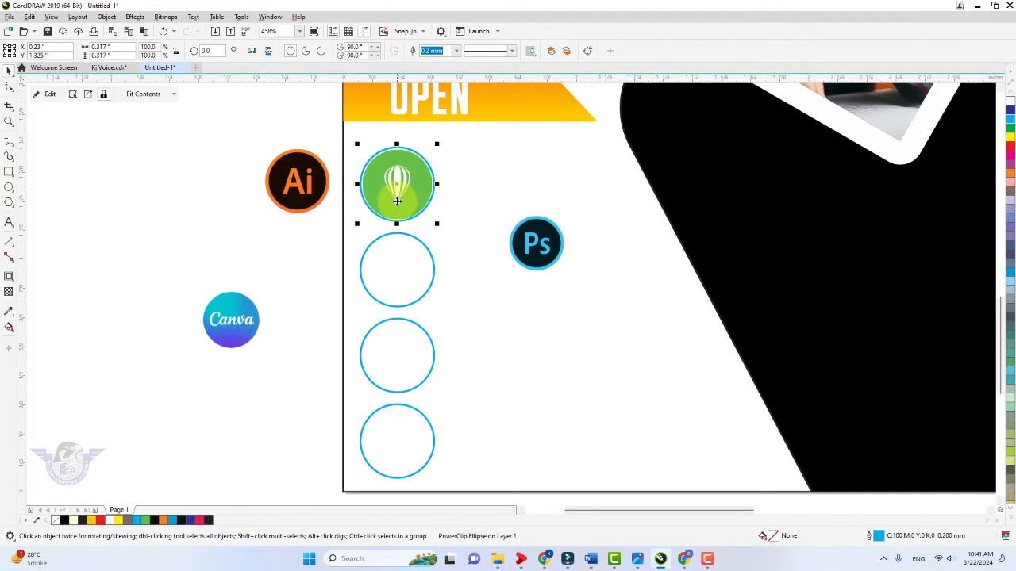
pyautogui.click(532, 253)
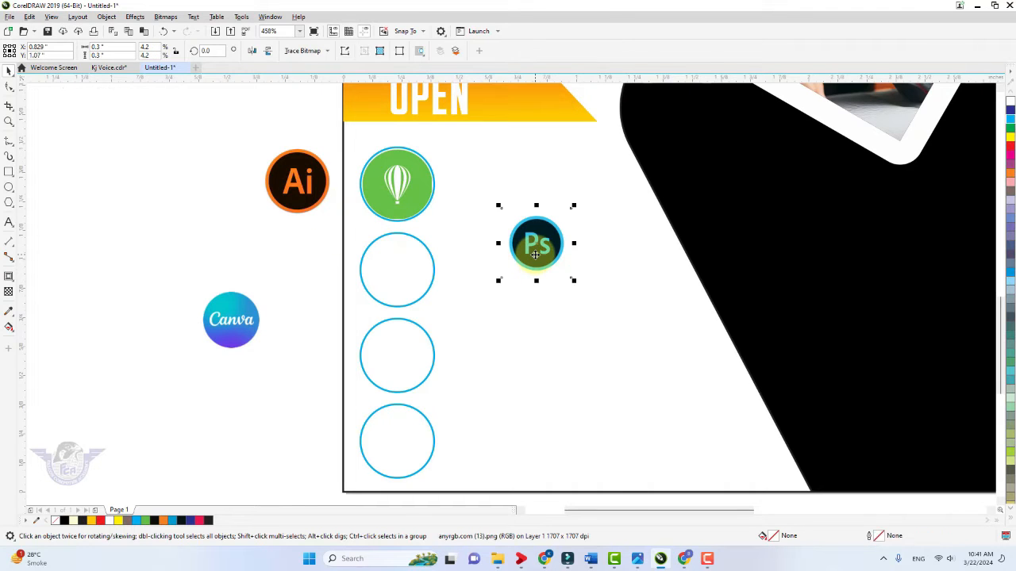
pyautogui.rightClick(536, 239)
pyautogui.click(571, 385)
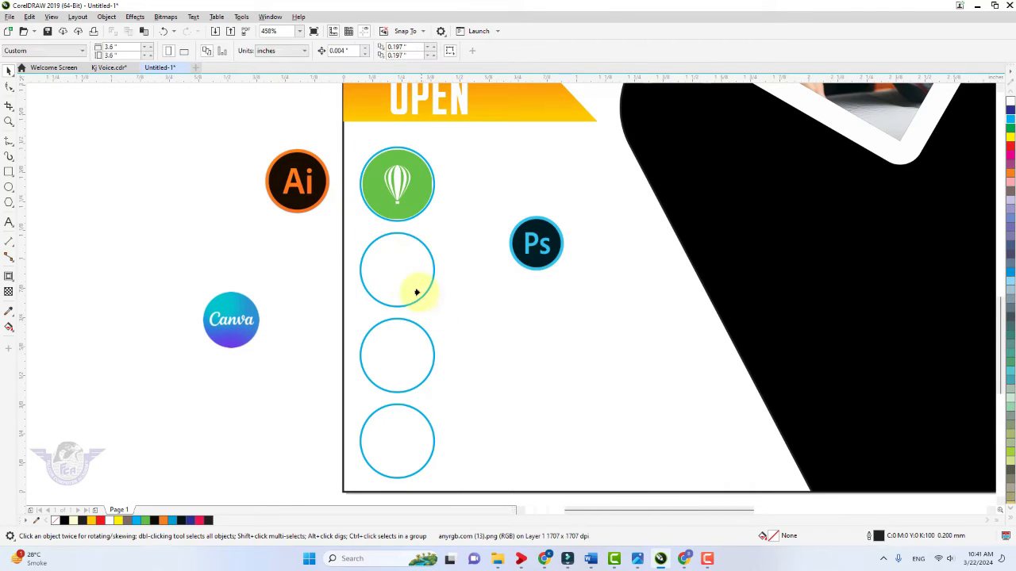
pyautogui.click(417, 291)
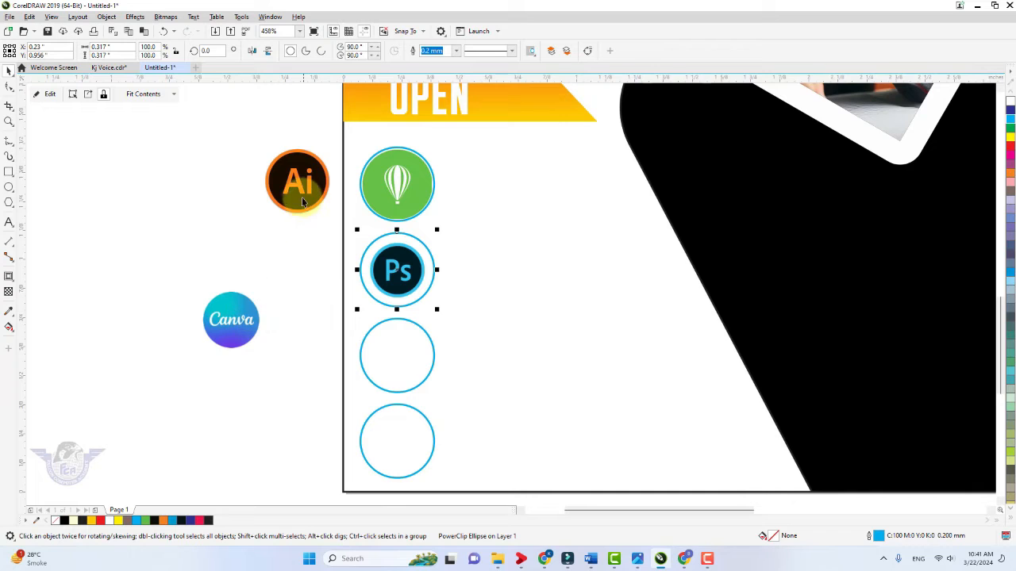
# PowerClip the Canva logo inside the third circle and the Illustrator logo inside the bottom circle
pyautogui.rightClick(242, 322)
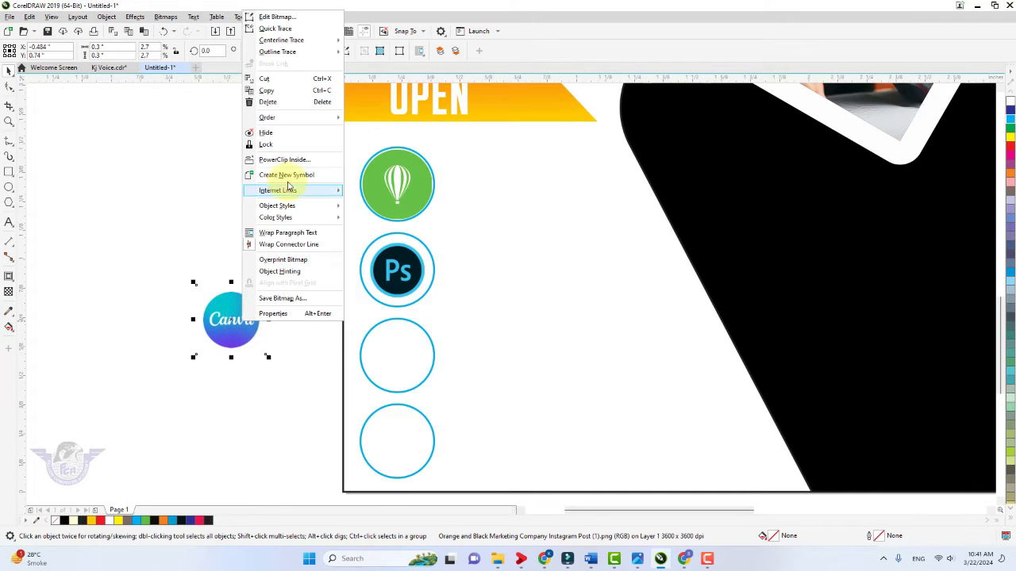
pyautogui.click(290, 160)
pyautogui.click(386, 370)
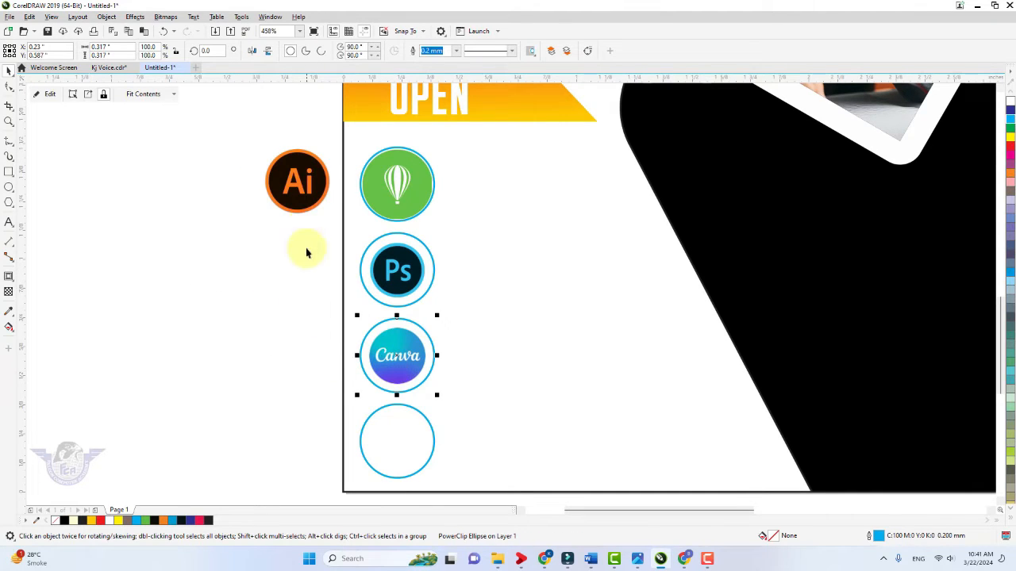
pyautogui.click(306, 189)
pyautogui.rightClick(307, 189)
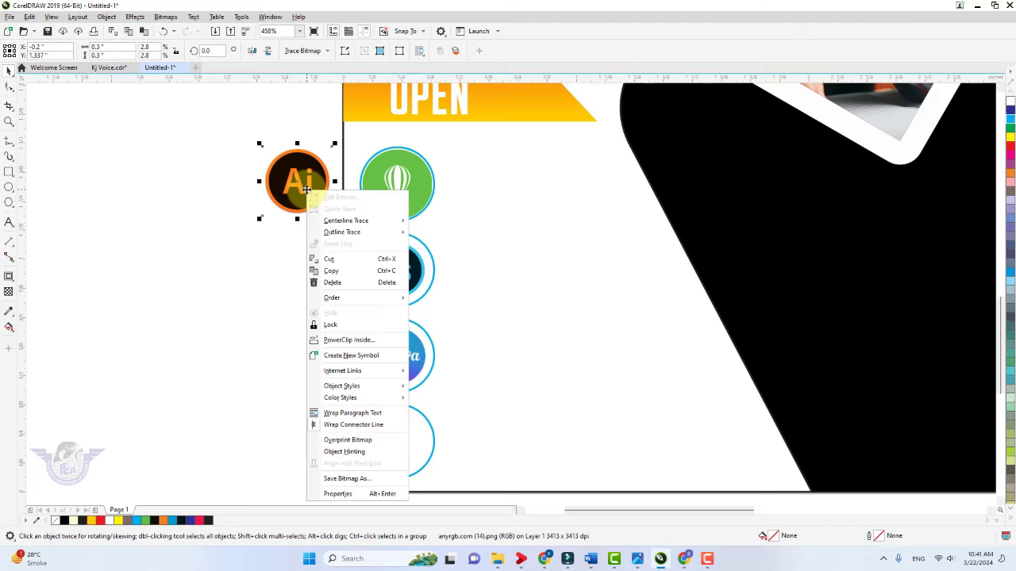
pyautogui.click(356, 336)
pyautogui.click(359, 394)
pyautogui.click(297, 362)
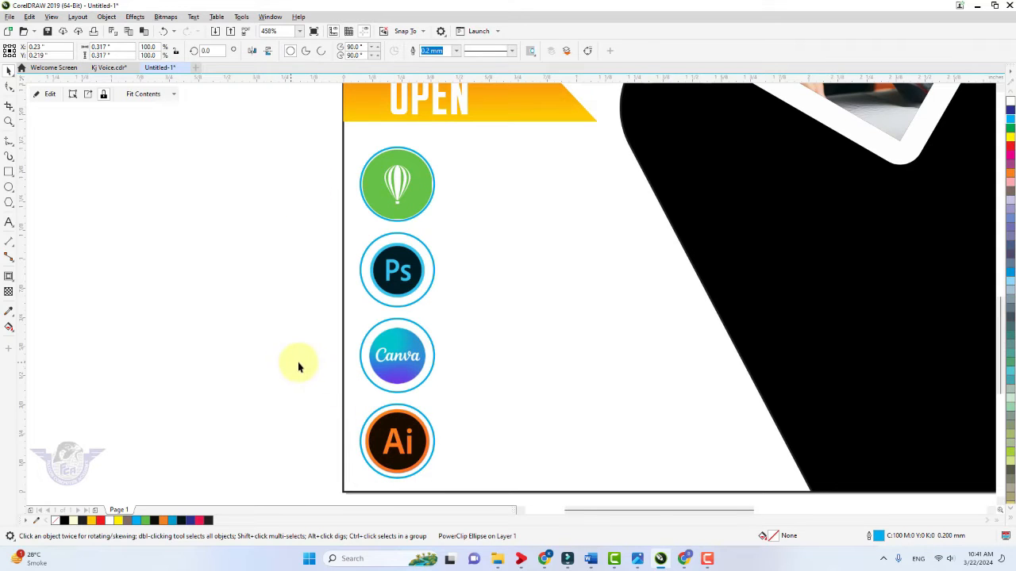
# Edit the Photoshop circle's PowerClip and enlarge the logo from its centre to about 0.39 inches so it nearly fills the circle
pyautogui.click(393, 277)
pyautogui.rightClick(392, 277)
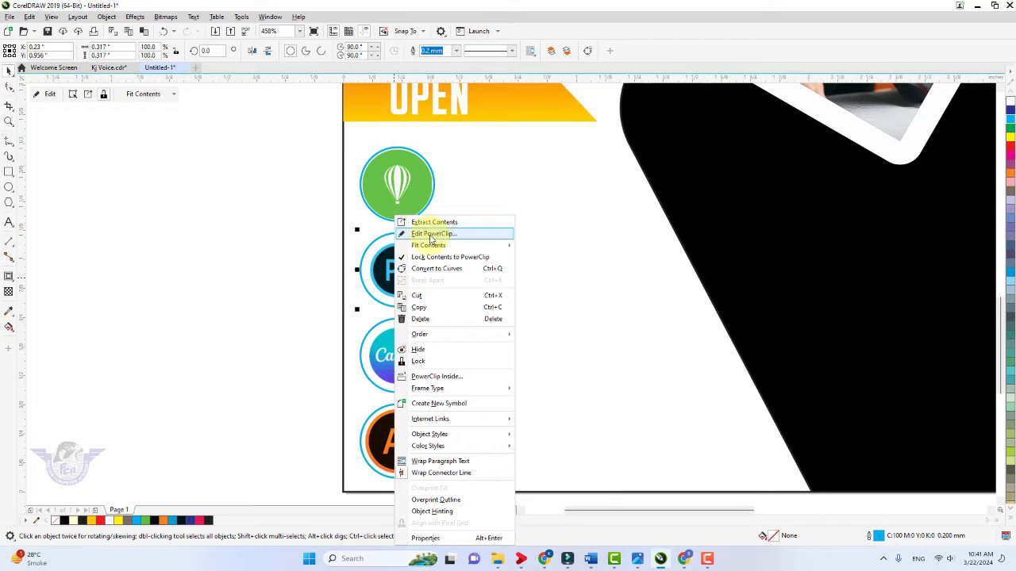
pyautogui.click(431, 234)
pyautogui.press('z')
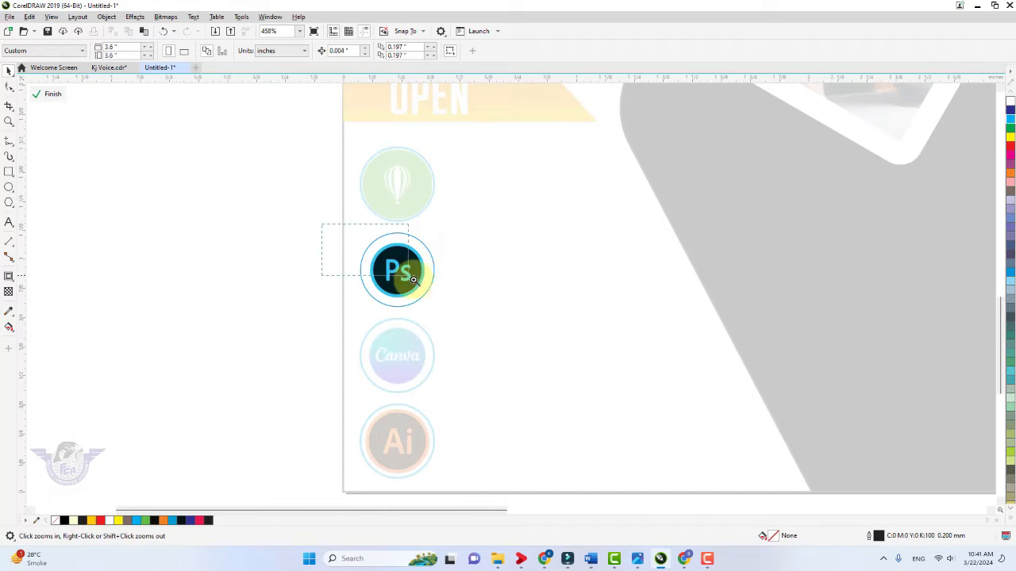
pyautogui.moveTo(414, 279); pyautogui.dragTo(485, 336)
pyautogui.click(509, 303)
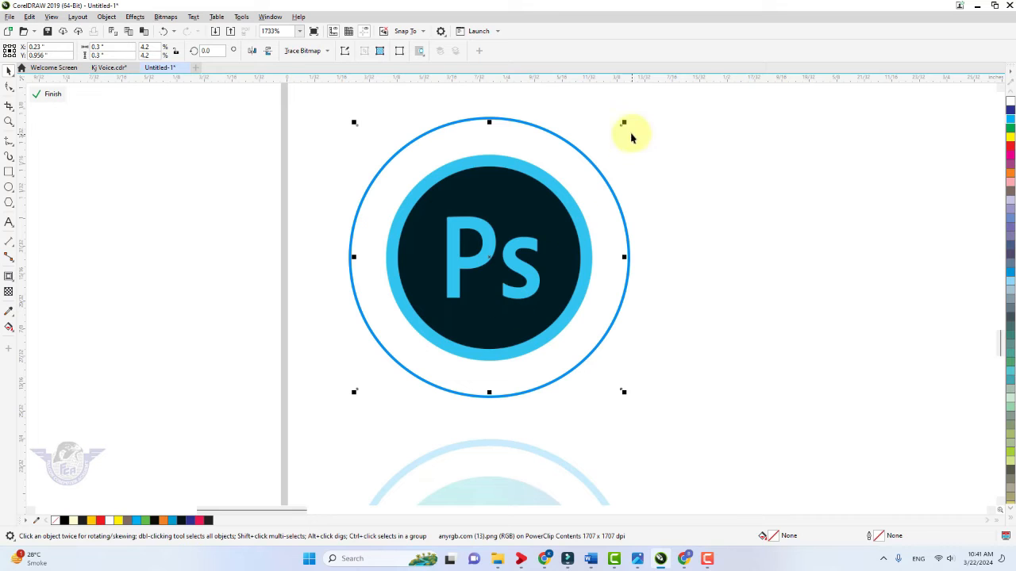
pyautogui.moveTo(626, 123); pyautogui.dragTo(665, 84)
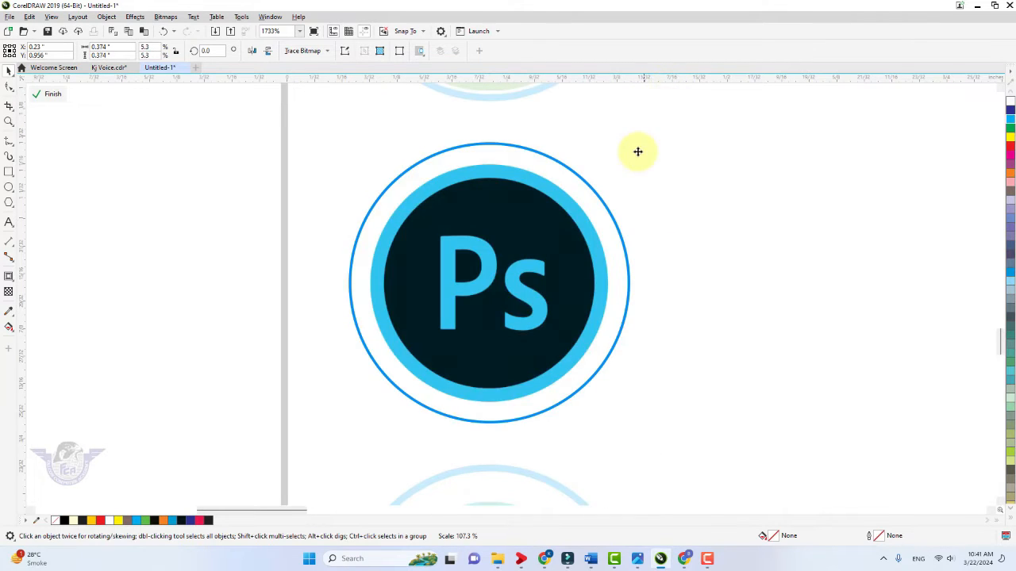
pyautogui.press('F4')
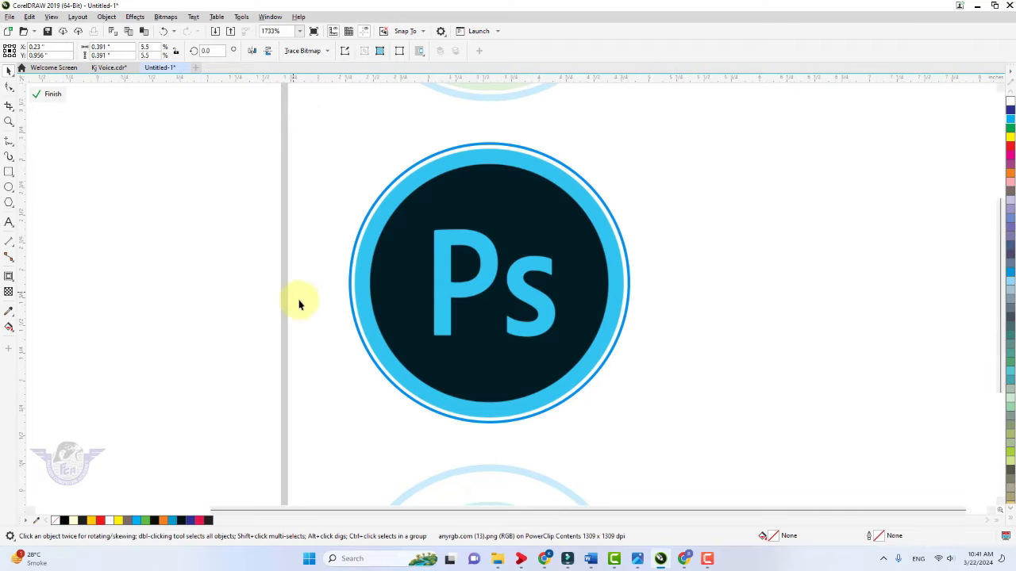
pyautogui.click(57, 99)
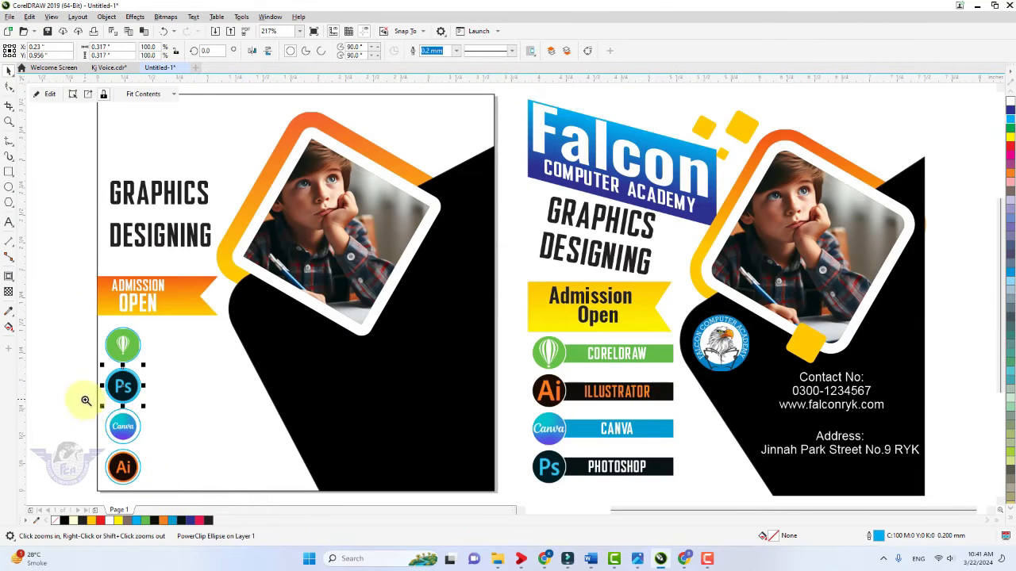
# Edit the Canva circle's PowerClip and enlarge the logo from its centre to about 0.39 inches to fill the circle
pyautogui.moveTo(86, 400); pyautogui.dragTo(194, 487)
pyautogui.click(424, 186)
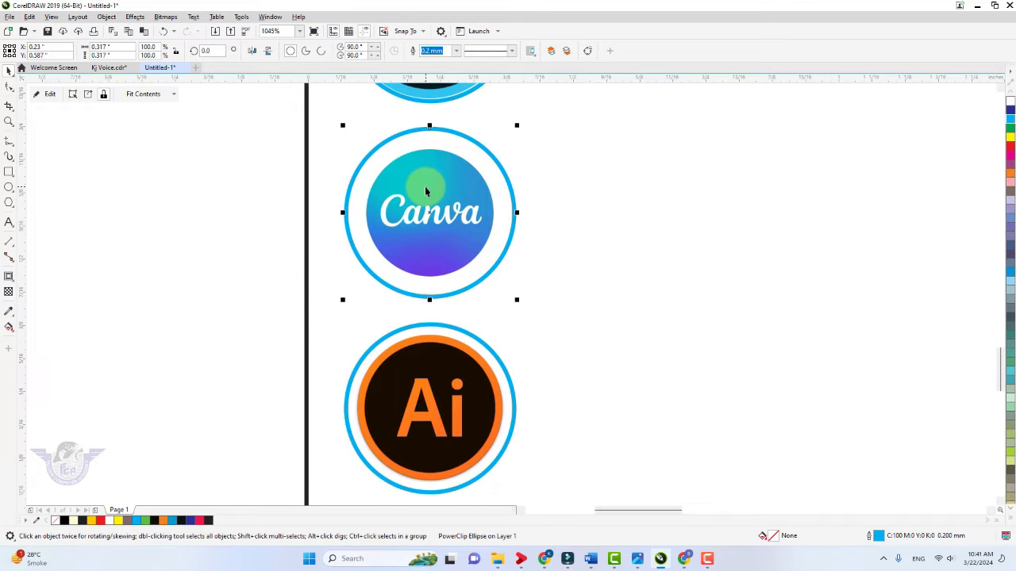
pyautogui.rightClick(424, 186)
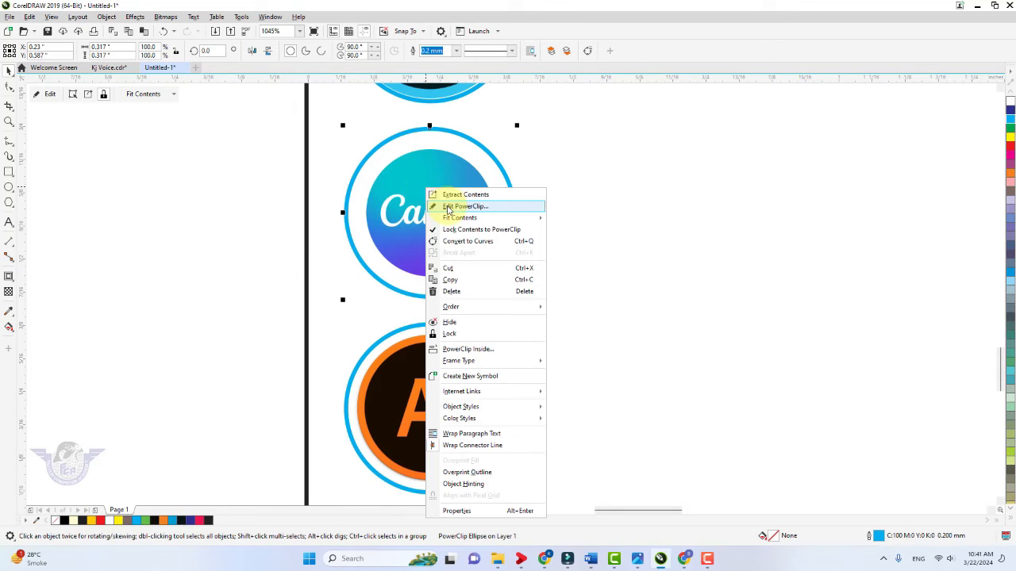
pyautogui.click(448, 208)
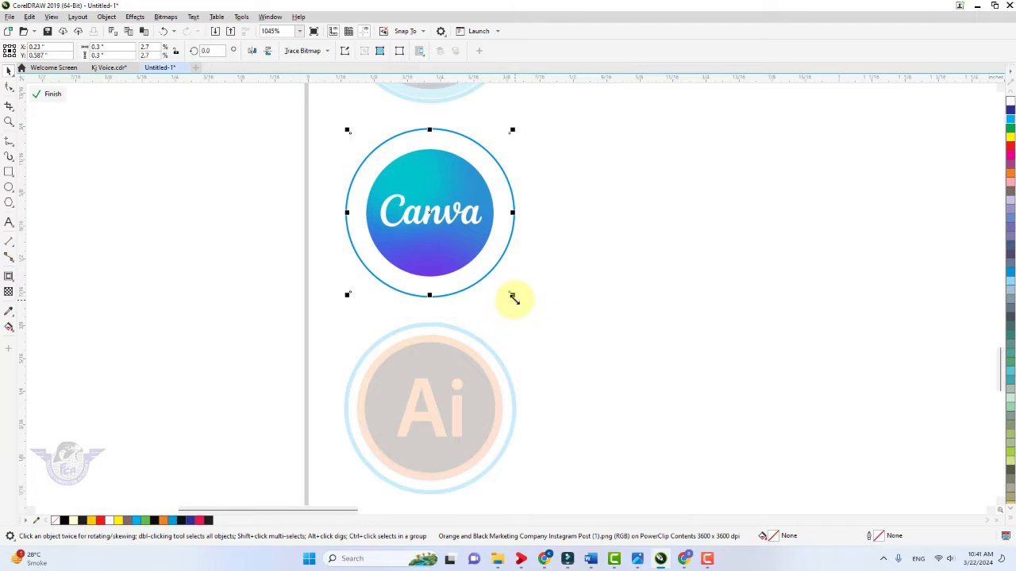
pyautogui.moveTo(512, 295); pyautogui.dragTo(530, 320)
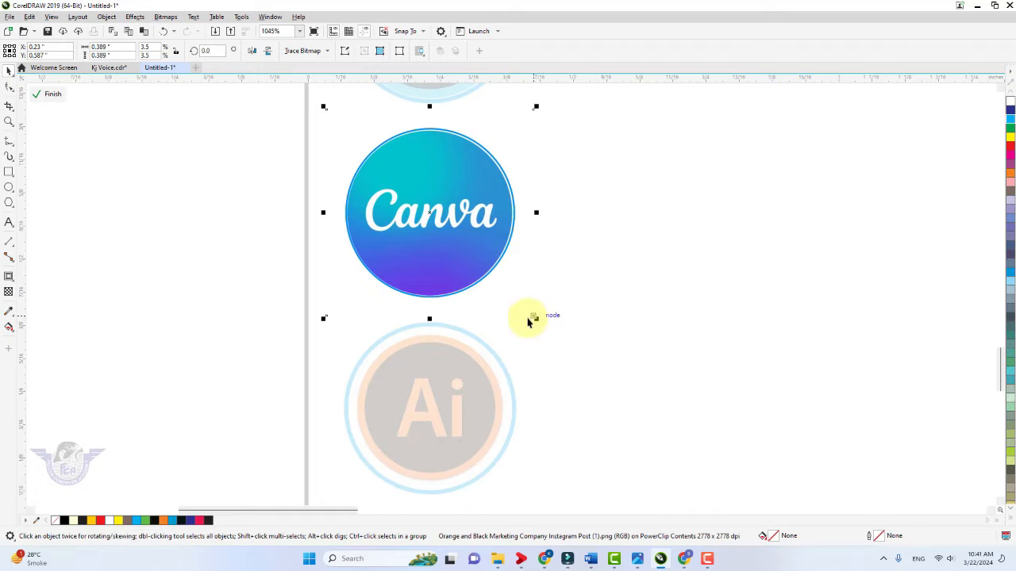
pyautogui.click(450, 395)
pyautogui.click(61, 94)
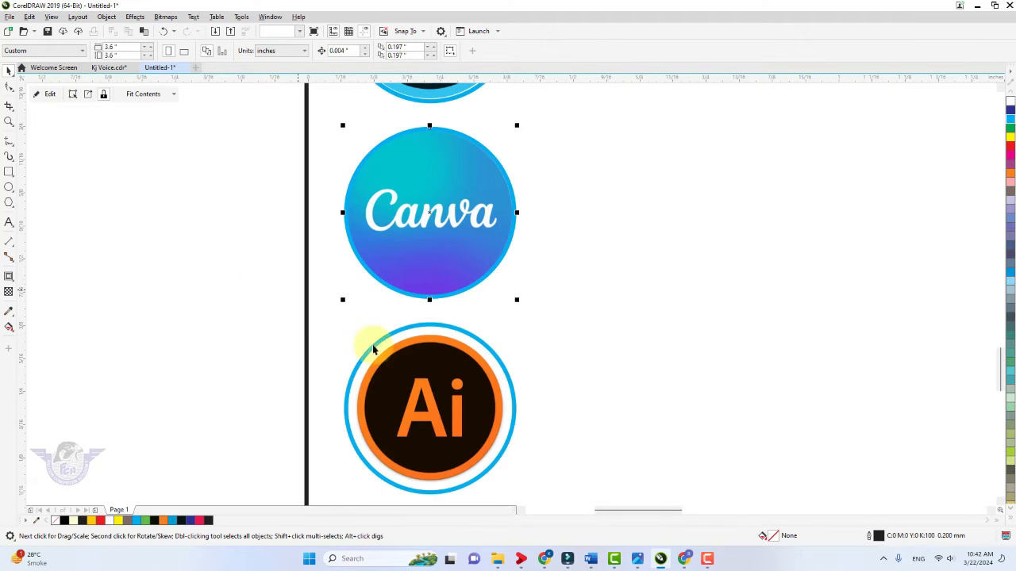
# Edit the Illustrator circle's PowerClip and enlarge the logo from its centre to about 0.34 inches to fill the circle
pyautogui.rightClick(419, 370)
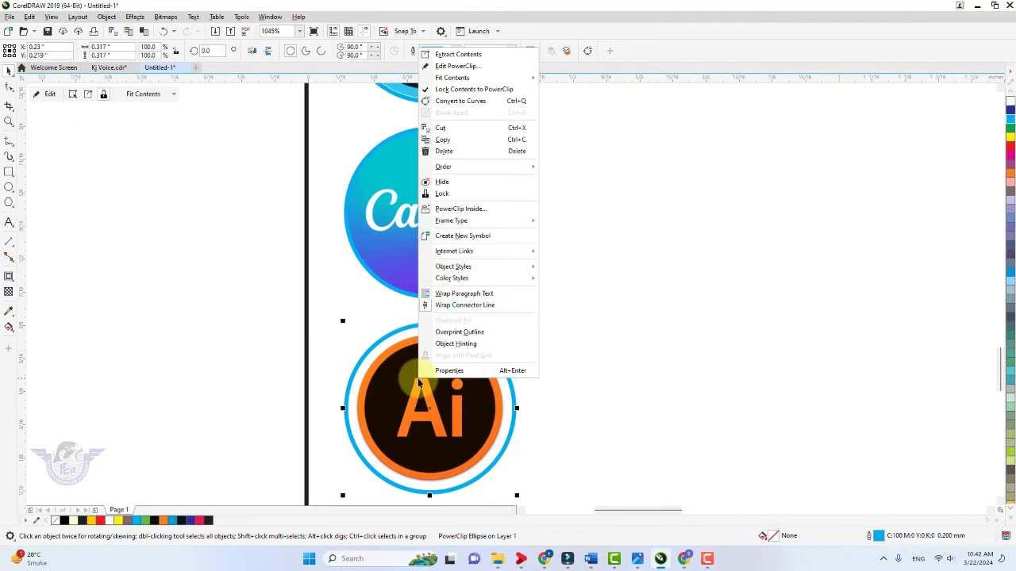
pyautogui.click(451, 66)
pyautogui.moveTo(512, 326)
pyautogui.mouseDown()
pyautogui.moveTo(538, 316)
pyautogui.moveTo(524, 315)
pyautogui.mouseUp()
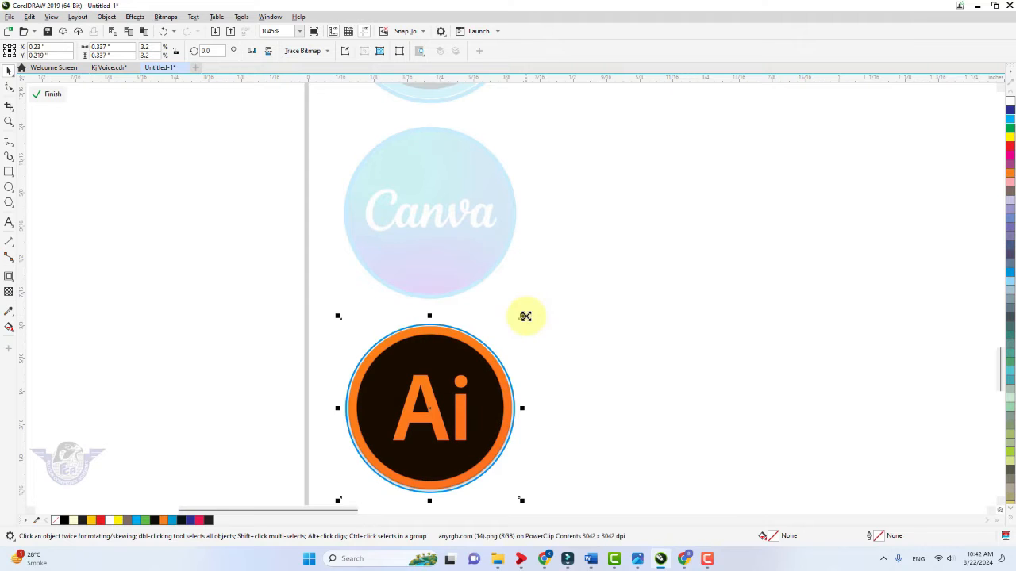
pyautogui.click(39, 93)
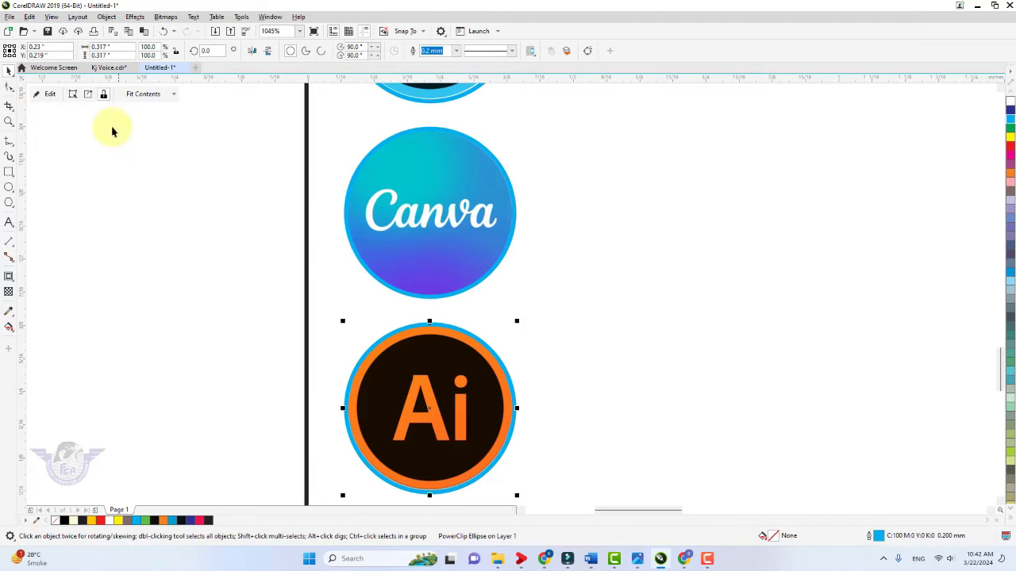
pyautogui.press('F4')
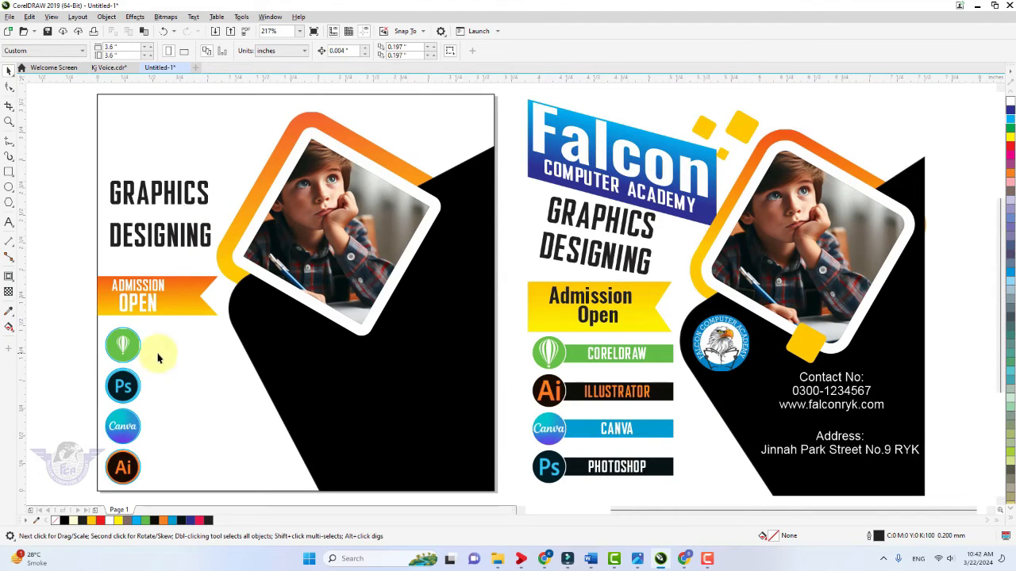
# Give all four logo circles a white outline 1.0 pt wide
pyautogui.moveTo(70, 325); pyautogui.dragTo(181, 498)
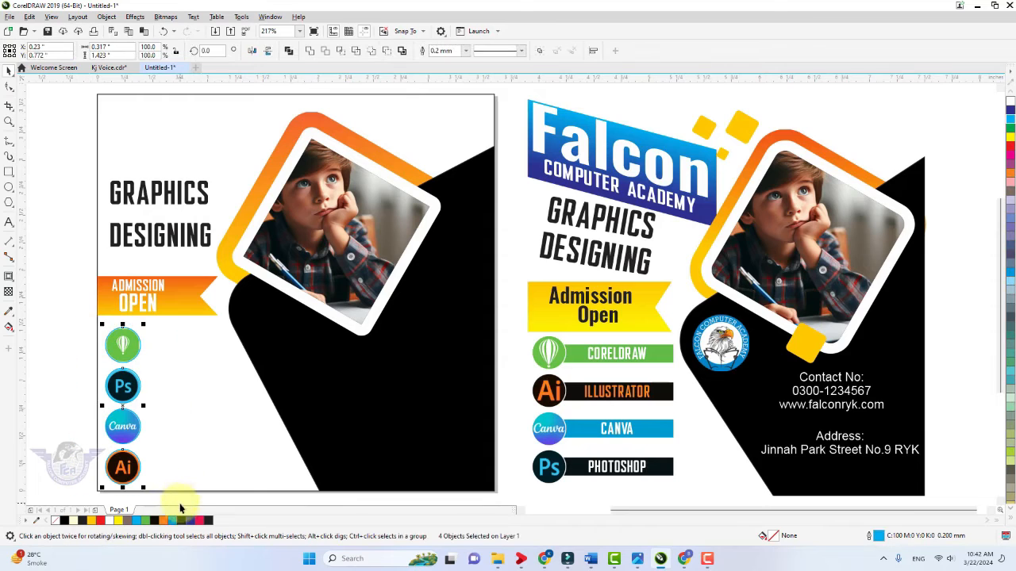
pyautogui.rightClick(1011, 105)
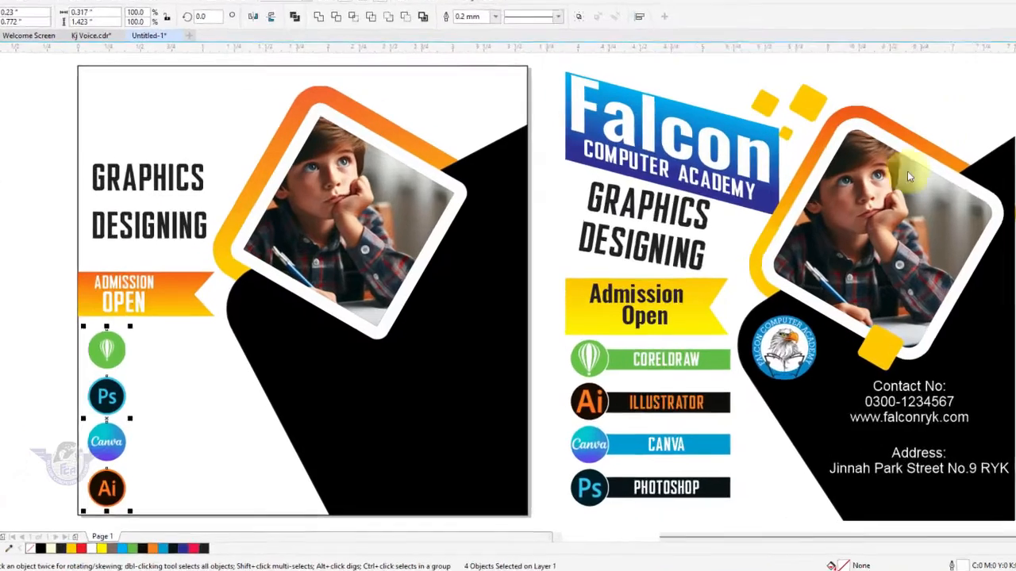
pyautogui.press('F12')
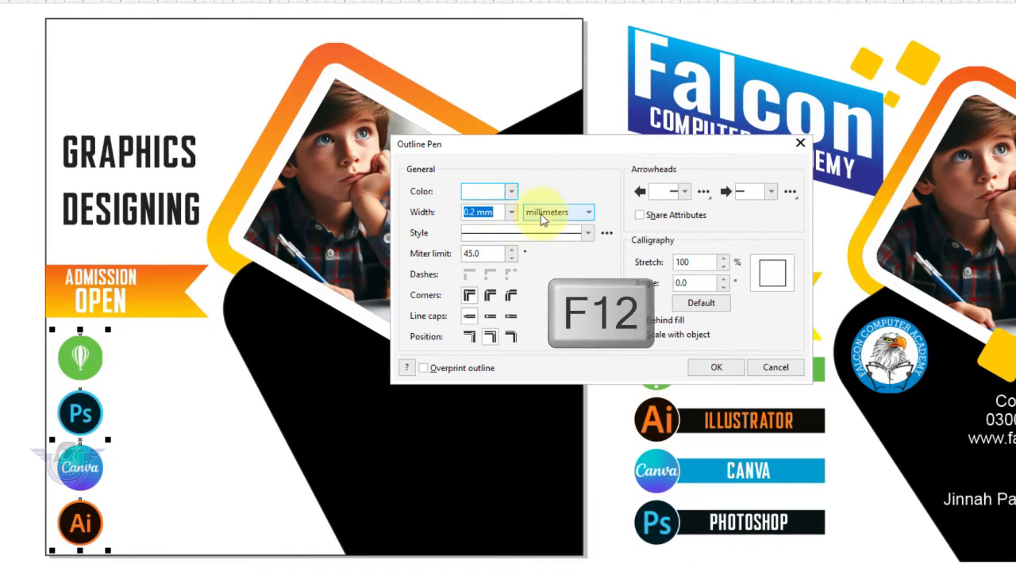
pyautogui.click(542, 212)
pyautogui.click(547, 258)
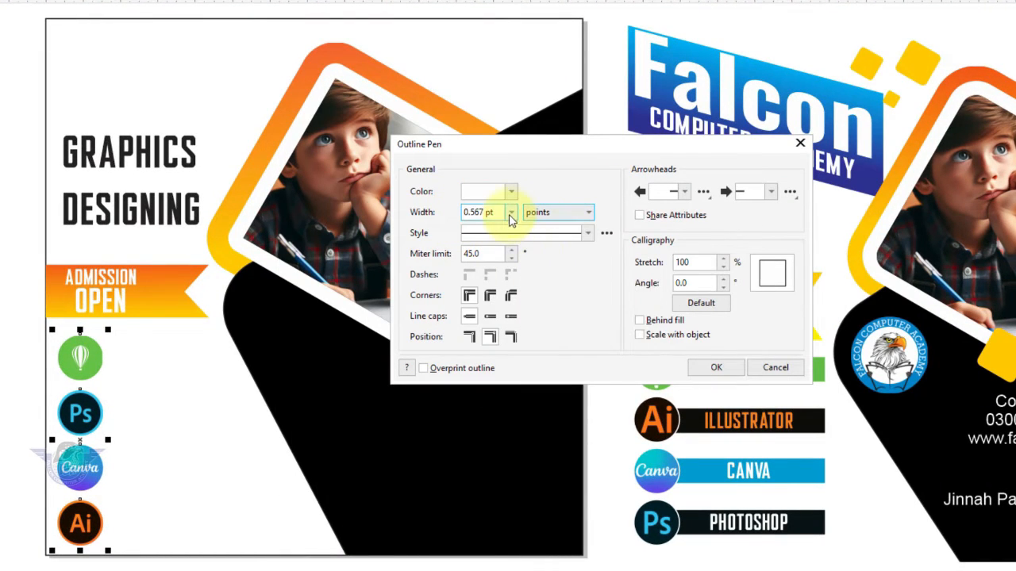
pyautogui.click(512, 217)
pyautogui.click(490, 274)
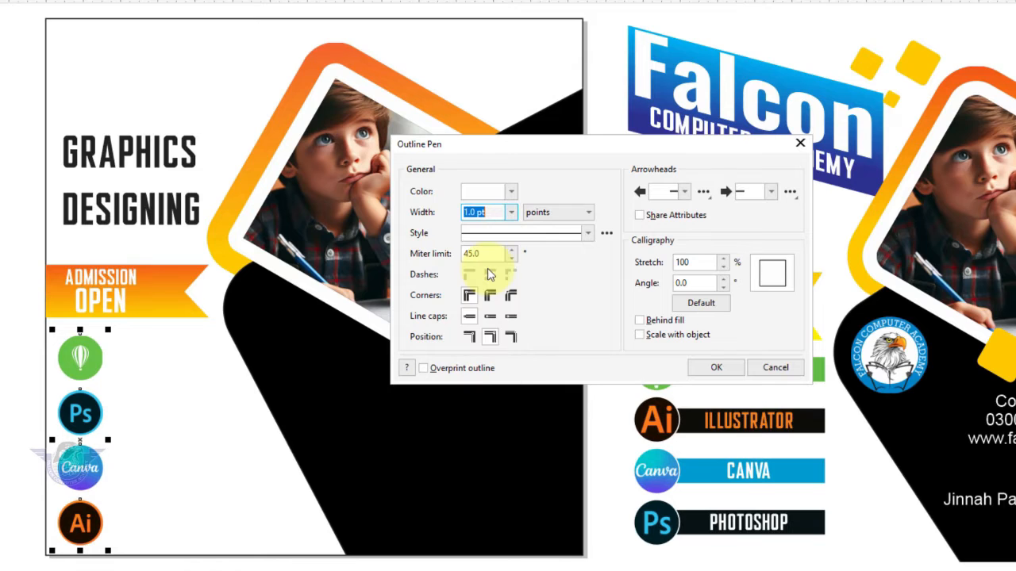
pyautogui.click(717, 368)
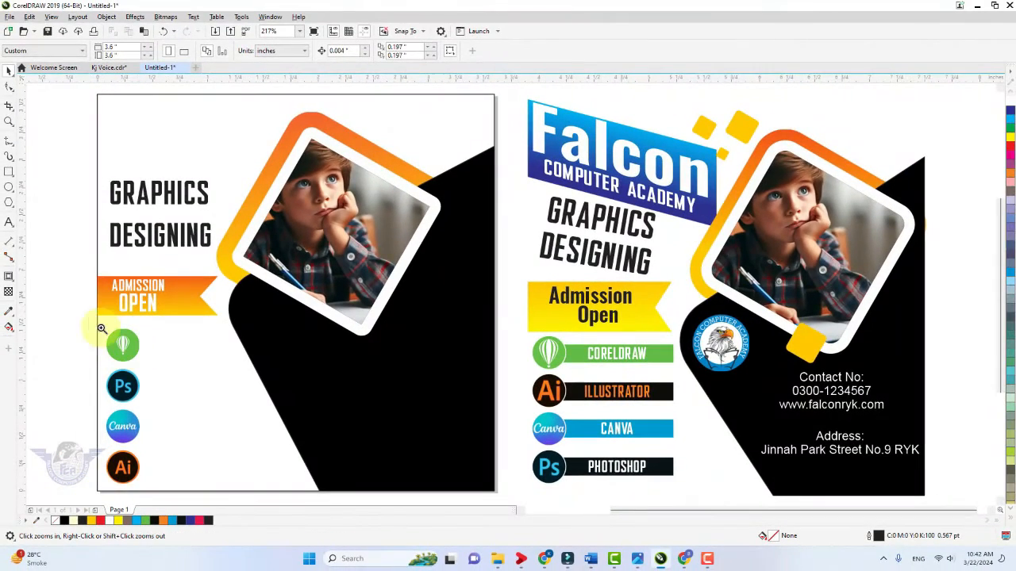
# Draw a rectangle about 0.87 by 0.17 inches extending to the right from the CorelDRAW logo circle
pyautogui.moveTo(72, 307)
pyautogui.mouseDown()
pyautogui.moveTo(204, 415)
pyautogui.moveTo(351, 485)
pyautogui.mouseUp()
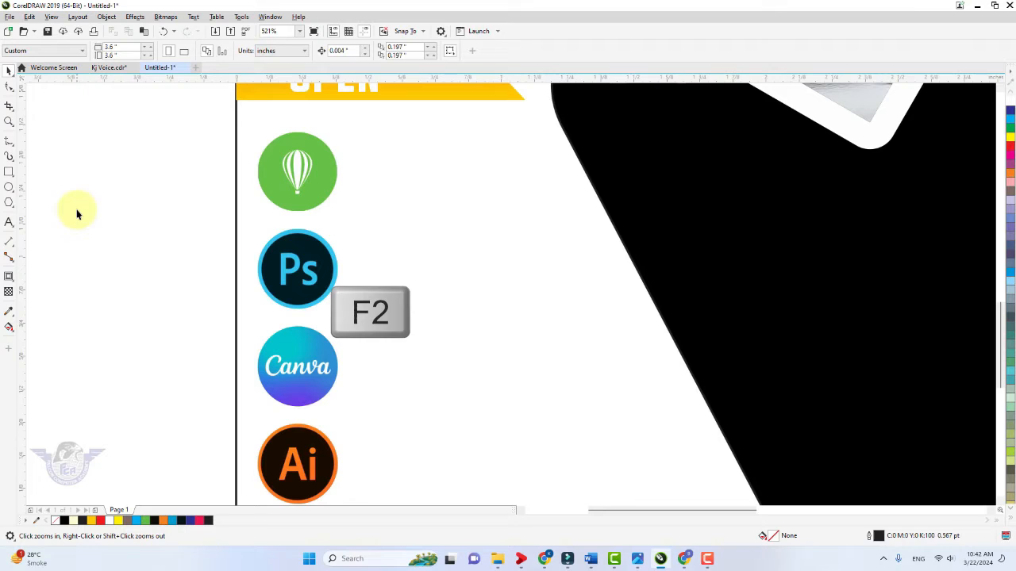
pyautogui.click(10, 172)
pyautogui.moveTo(323, 156); pyautogui.dragTo(553, 200)
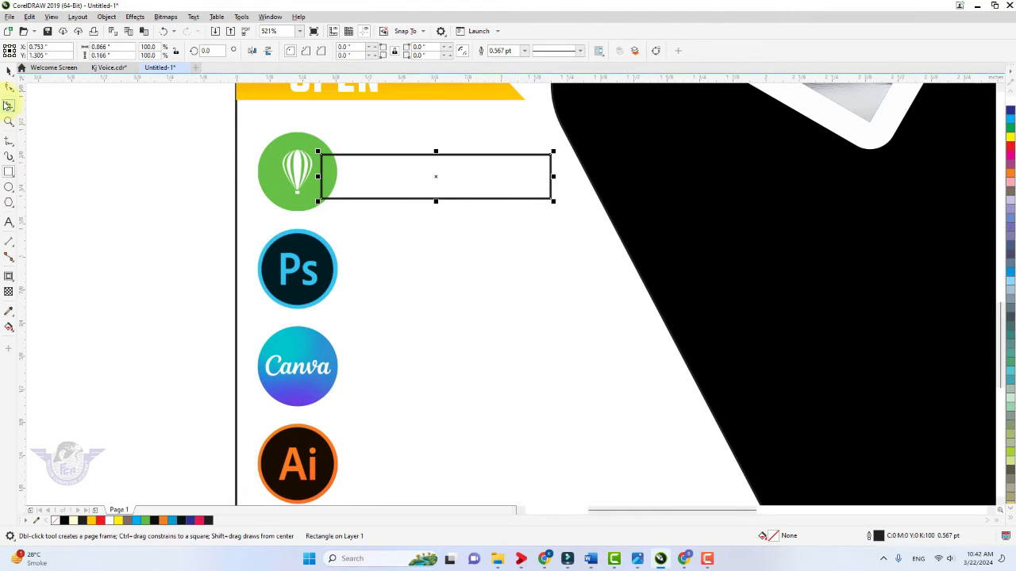
pyautogui.click(9, 73)
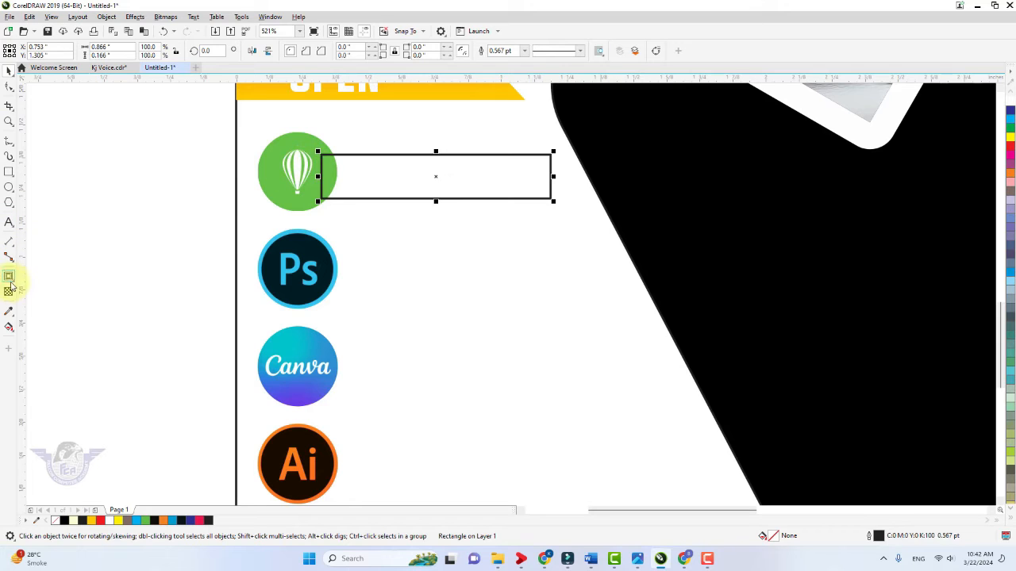
# Fill the rectangle with the green sampled from the CorelDRAW logo
pyautogui.click(9, 312)
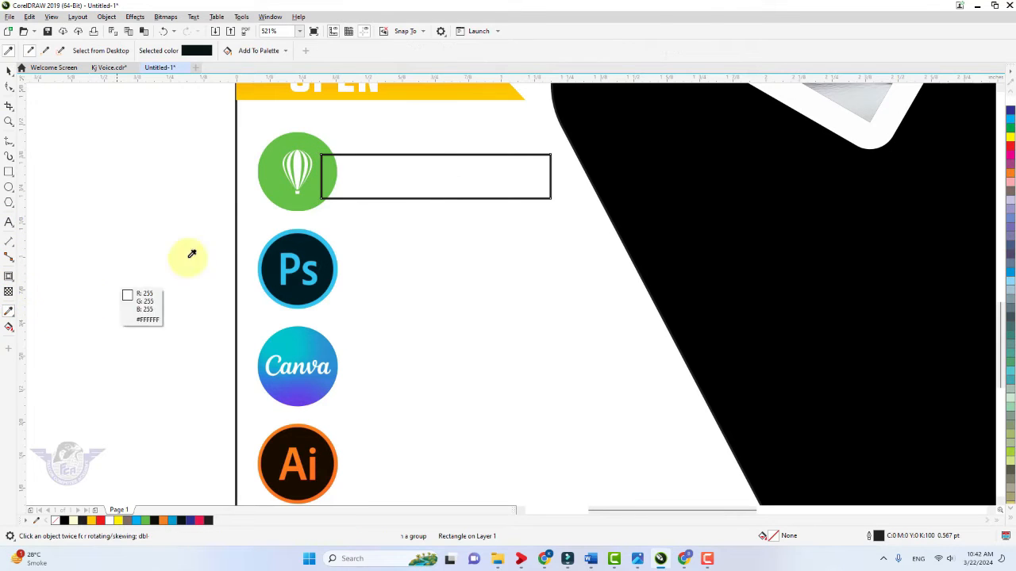
pyautogui.click(294, 144)
pyautogui.click(368, 170)
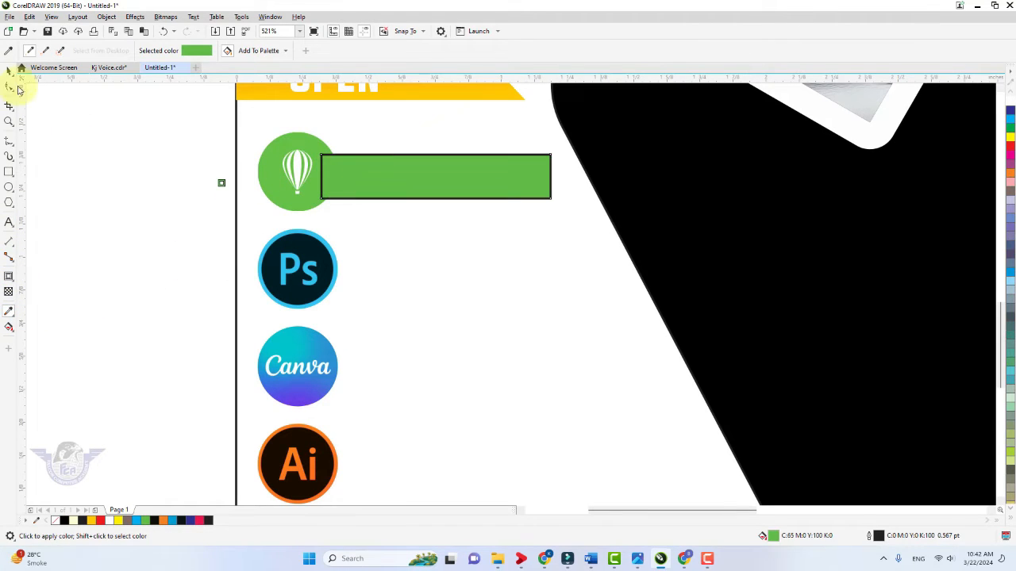
# Remove the outline from the green rectangle beside the CorelDRAW logo
pyautogui.click(10, 73)
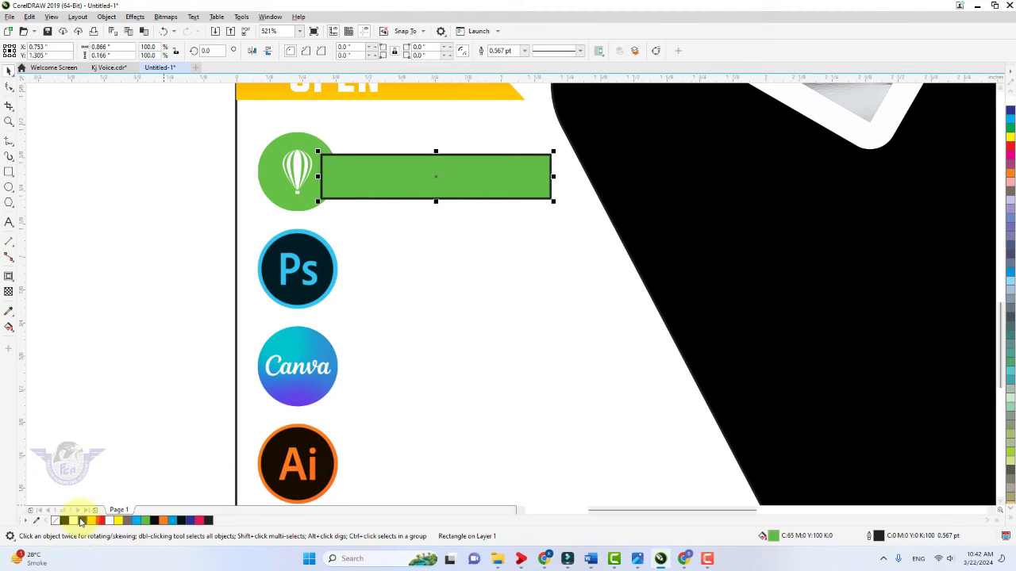
pyautogui.rightClick(55, 520)
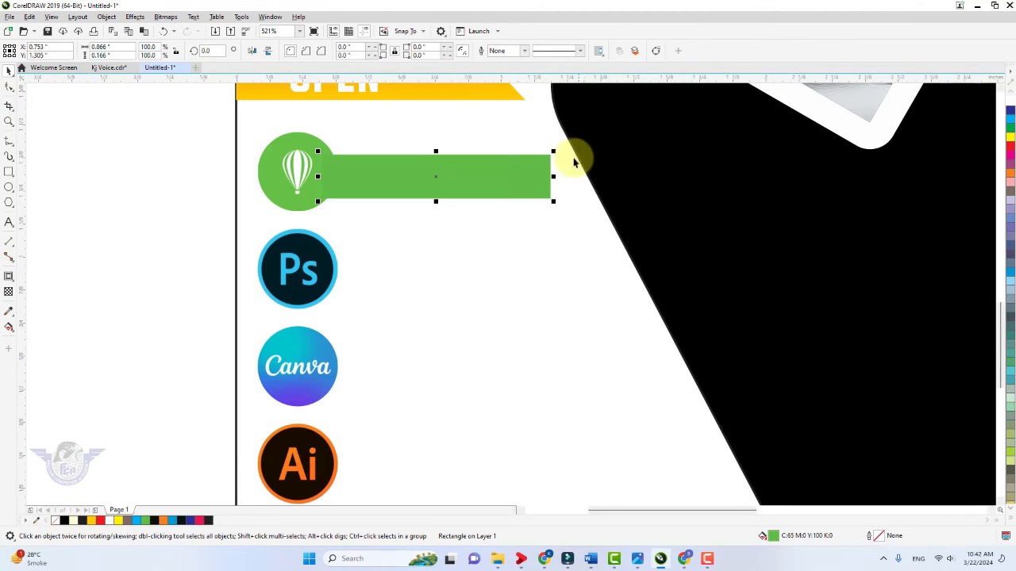
# Add the artistic text "CorelDraw" and set its font to Oswald SemiBold
pyautogui.click(10, 223)
pyautogui.click(175, 274)
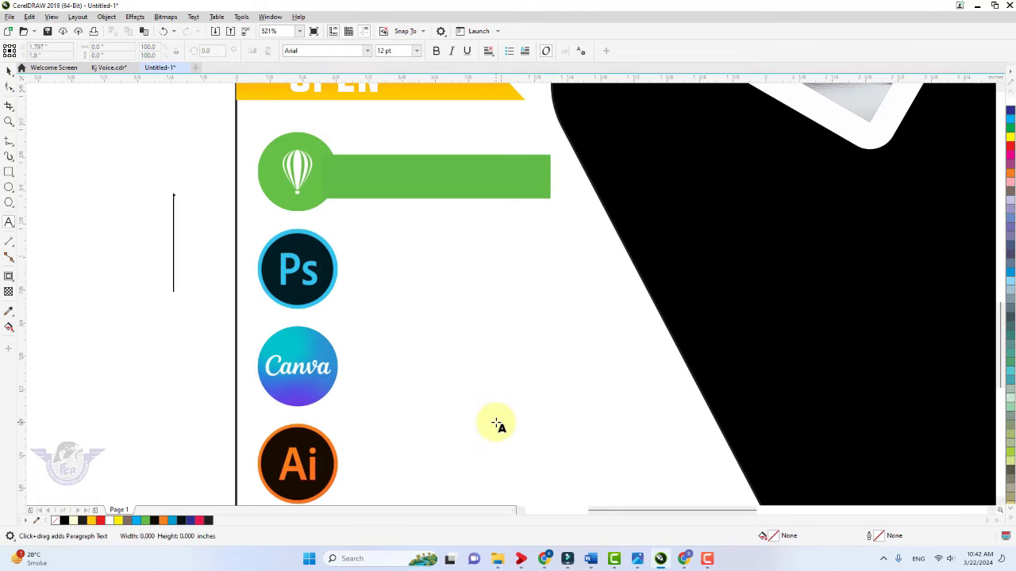
pyautogui.write('cOREL')
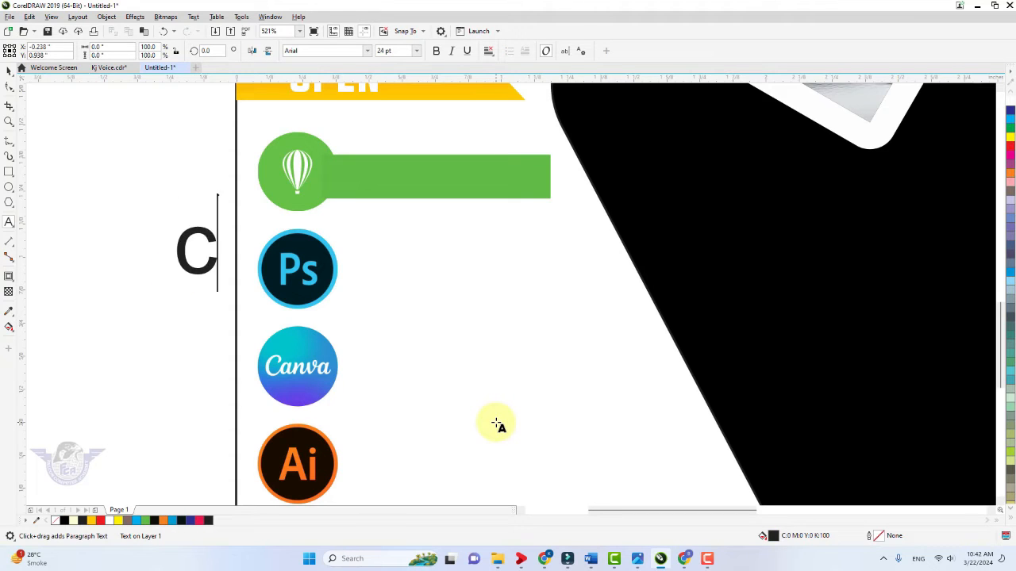
pyautogui.press('BackSpace')
pyautogui.press('BackSpace')
pyautogui.press('BackSpace')
pyautogui.press('BackSpace')
pyautogui.press('BackSpace')
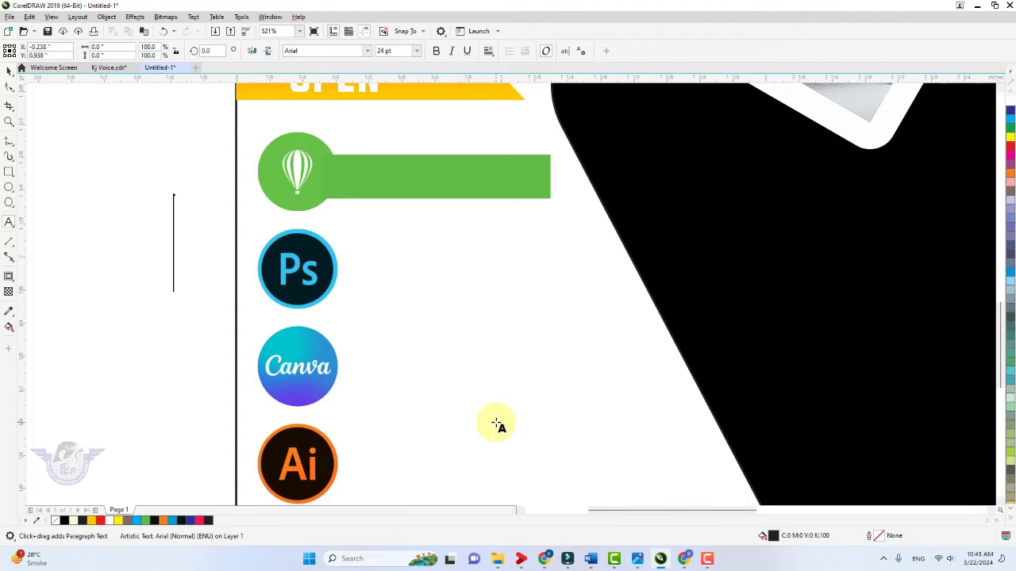
pyautogui.write('CorelDraw')
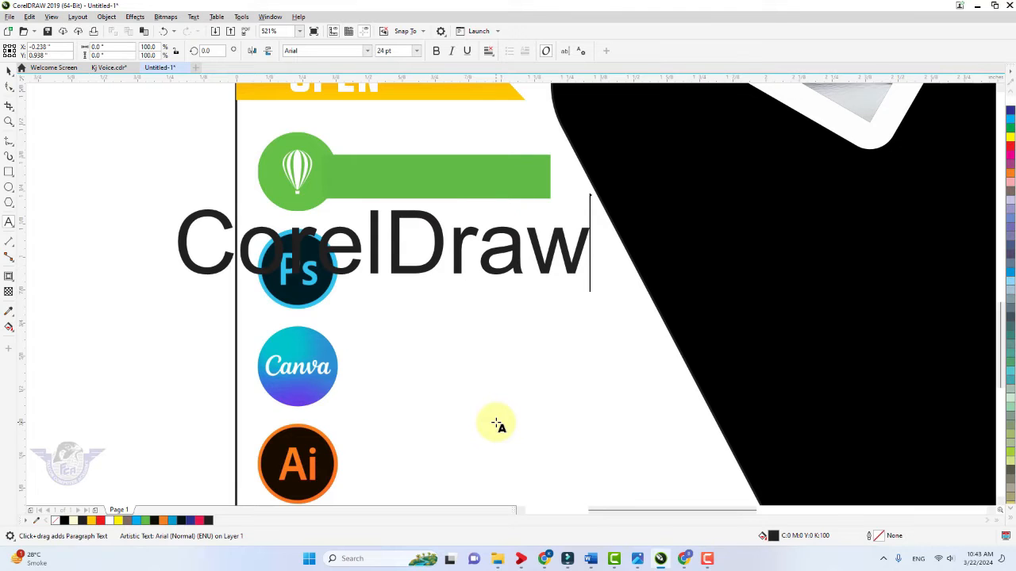
pyautogui.press('Escape')
pyautogui.click(10, 73)
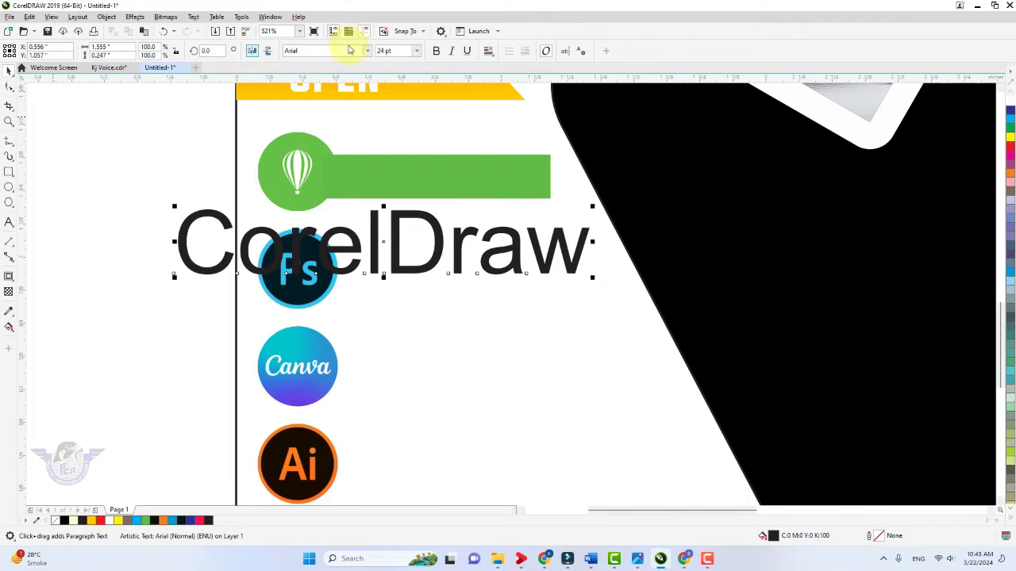
pyautogui.click(366, 51)
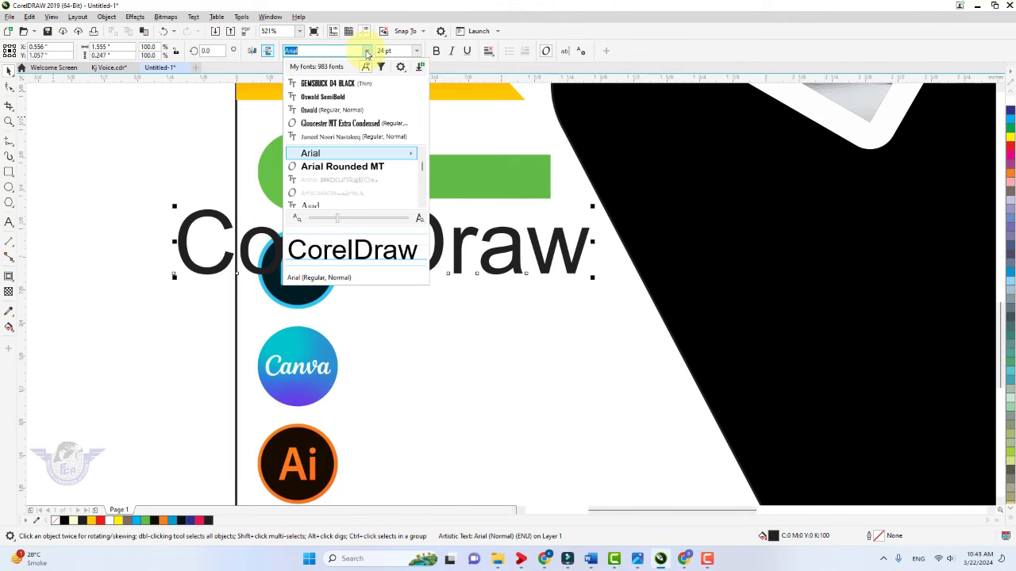
pyautogui.click(349, 98)
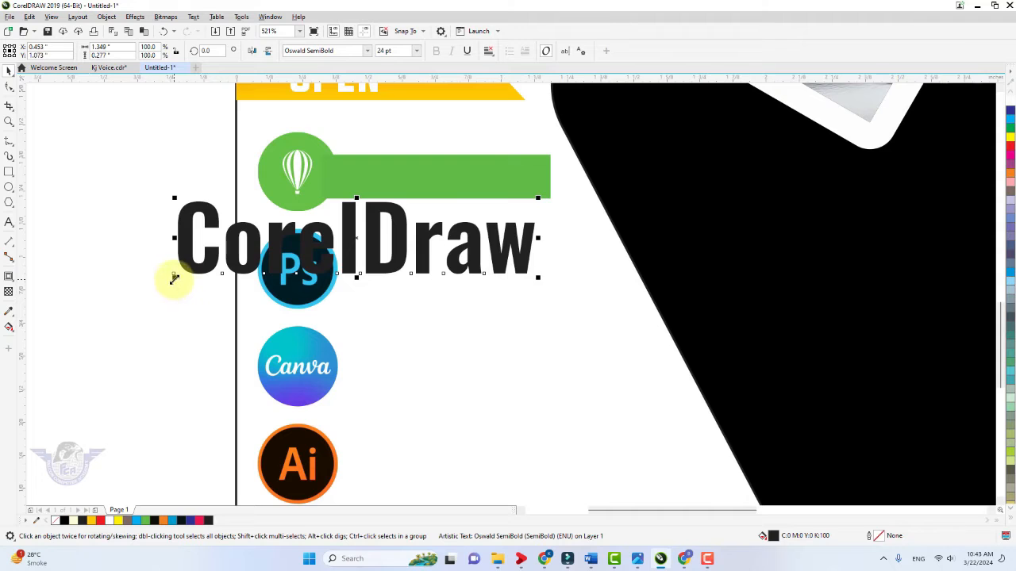
# Scale the CorelDraw text down to about 0.58 by 0.12 inches and centre it on the green bar
pyautogui.moveTo(173, 279); pyautogui.dragTo(262, 242)
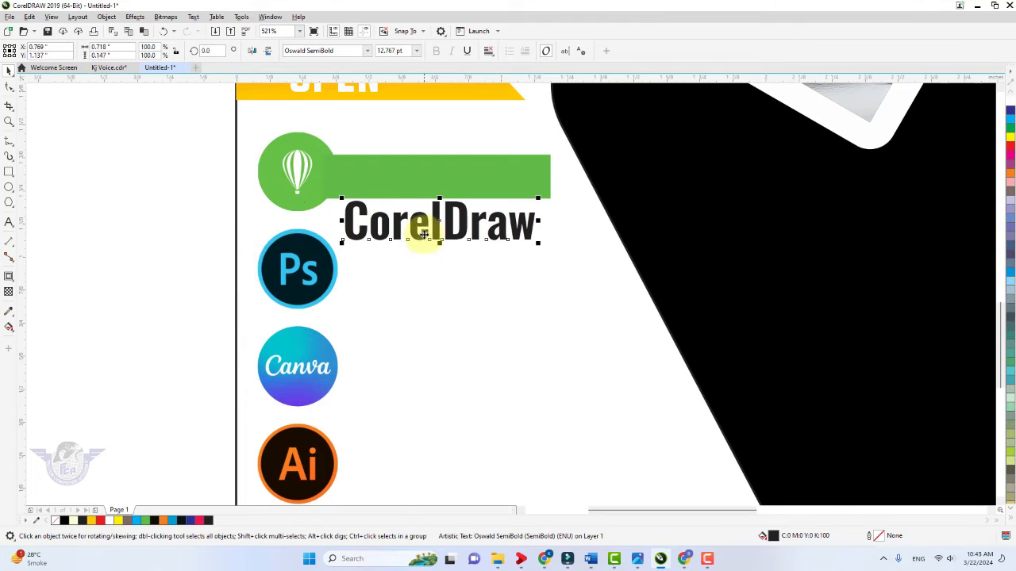
pyautogui.moveTo(425, 234); pyautogui.dragTo(421, 190)
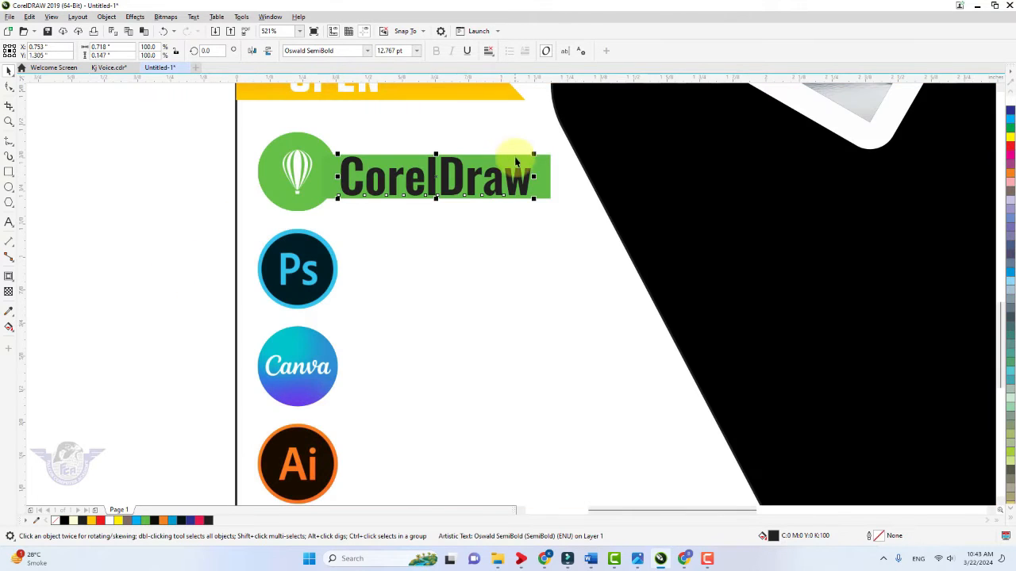
pyautogui.moveTo(534, 151); pyautogui.dragTo(511, 164)
pyautogui.keyDown('shift'); pyautogui.click(532, 163); pyautogui.keyUp('shift')
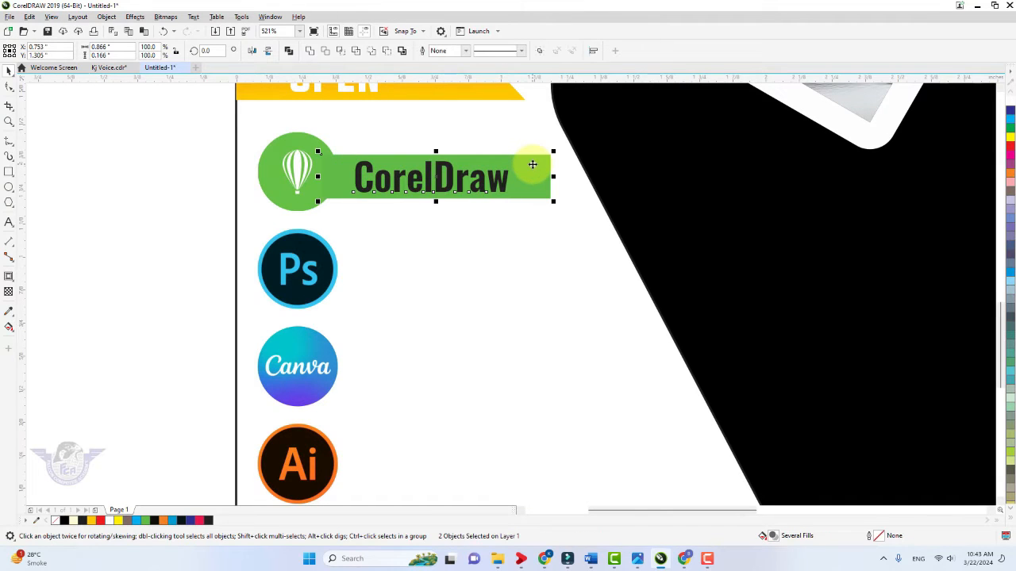
pyautogui.press('c')
pyautogui.click(193, 135)
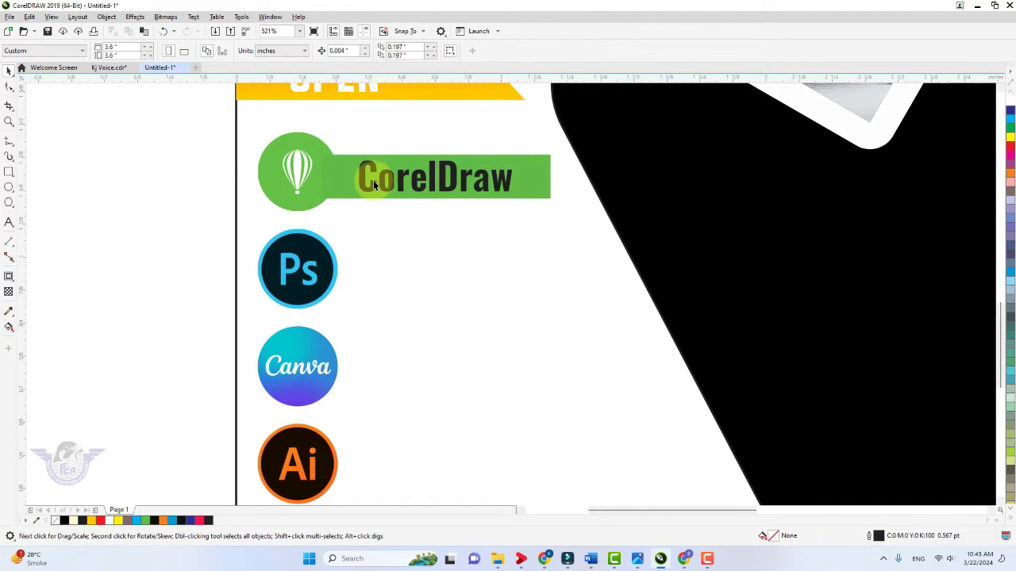
# Duplicate the green bar and its text straight down beside the Photoshop logo, and fill the original CorelDraw text white
pyautogui.click(374, 183)
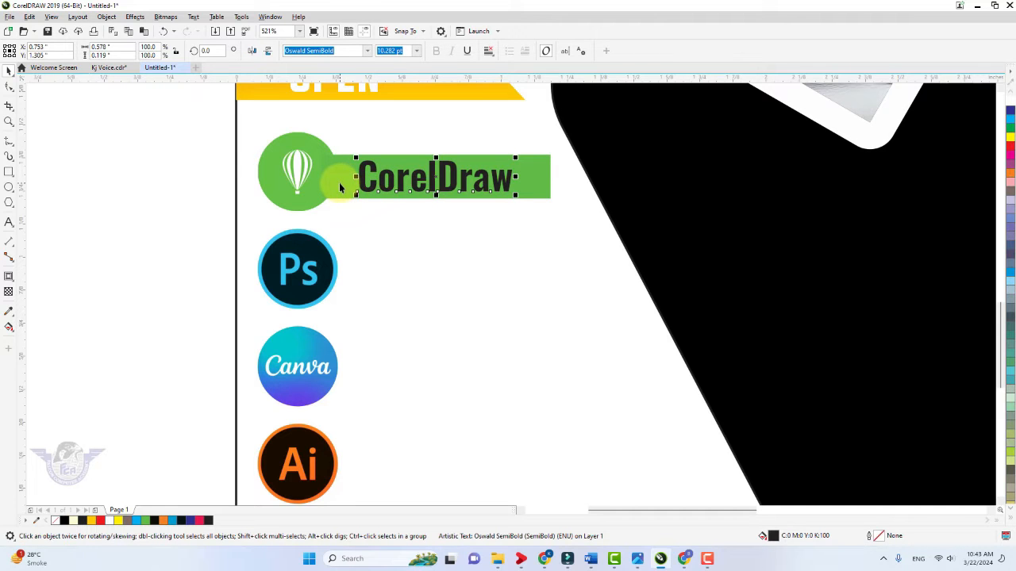
pyautogui.keyDown('shift'); pyautogui.click(340, 176); pyautogui.keyUp('shift')
pyautogui.moveTo(392, 182); pyautogui.dragTo(397, 277)
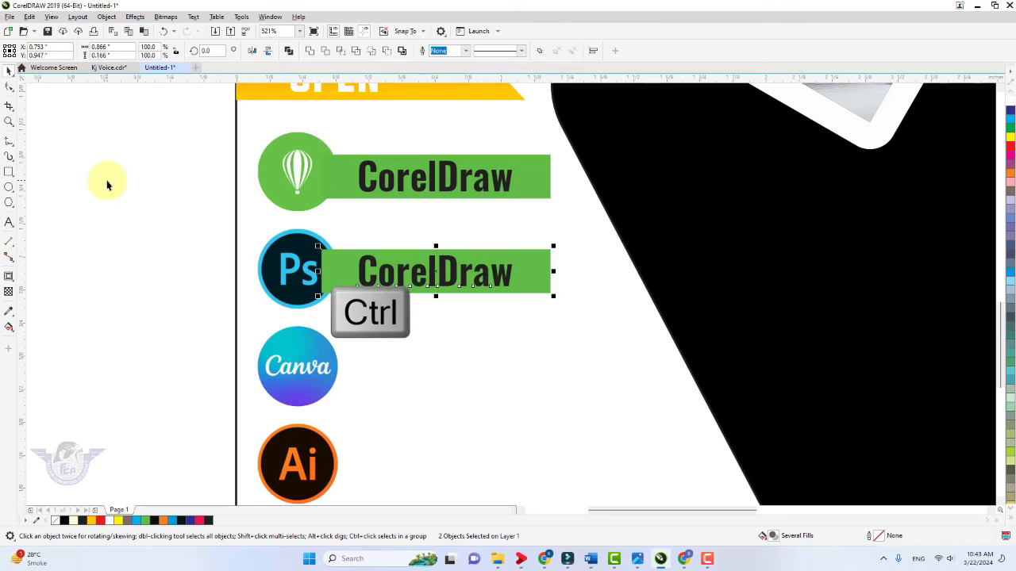
pyautogui.click(501, 180)
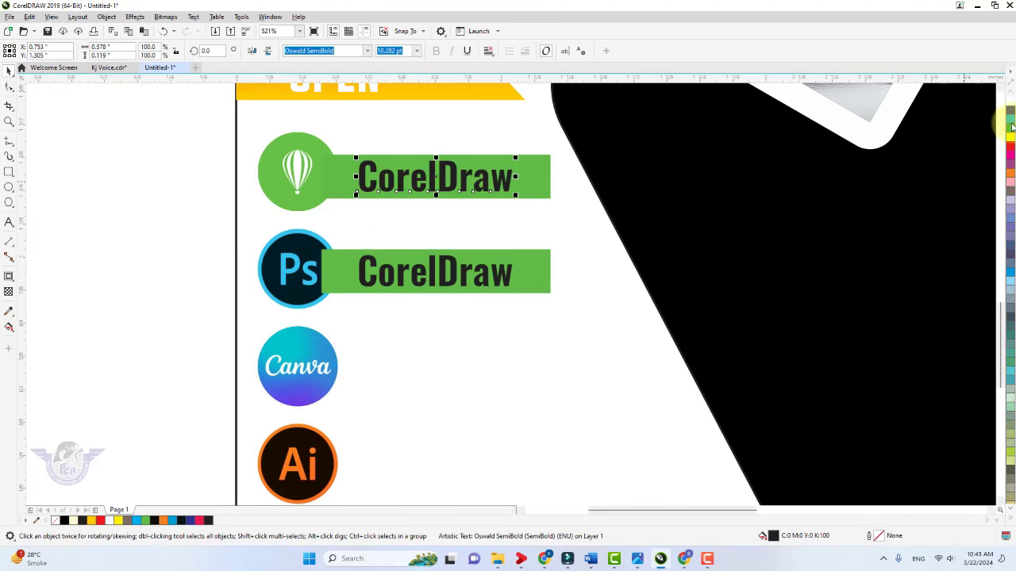
pyautogui.click(1010, 104)
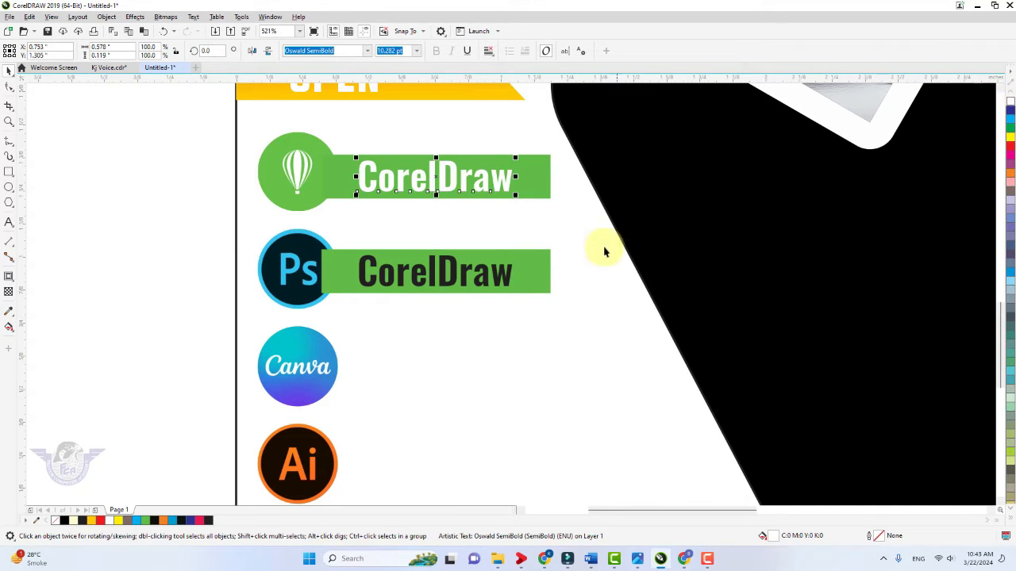
# Change the duplicated label's text to "PhotoShop" and fill it with cyan
pyautogui.doubleClick(453, 282)
pyautogui.hotkey('ctrl', 'a')
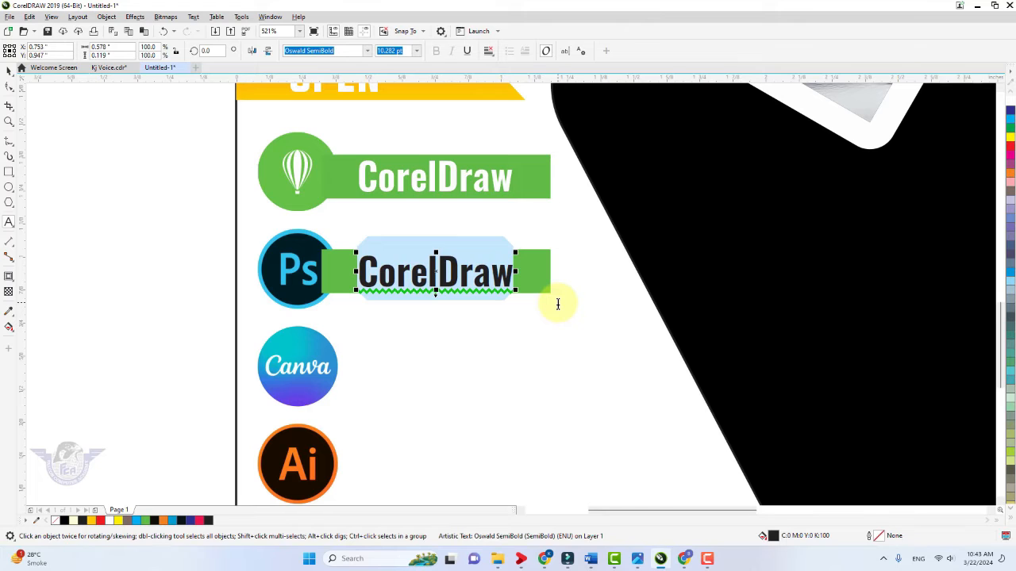
pyautogui.write('PhotoShop')
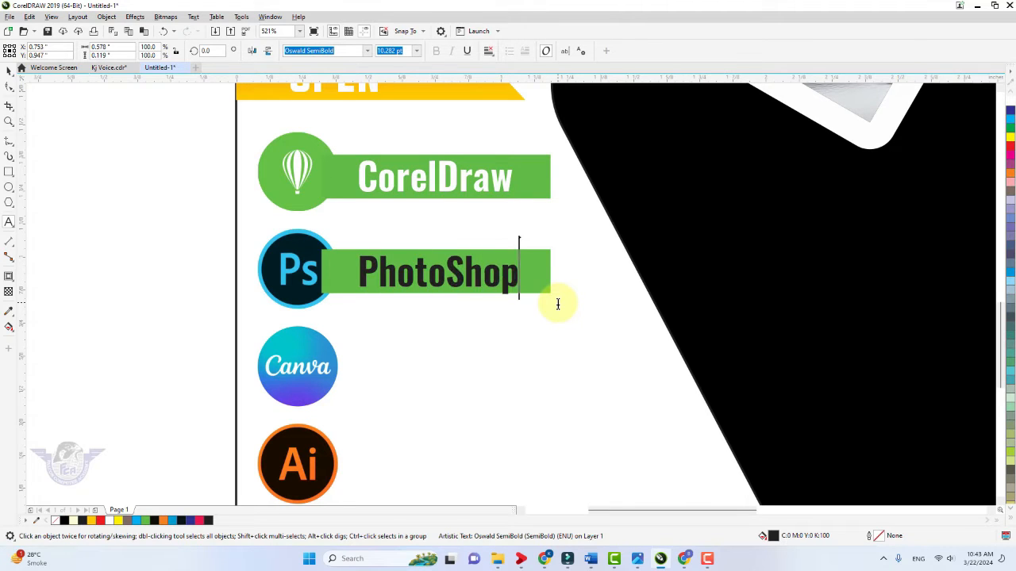
pyautogui.click(9, 72)
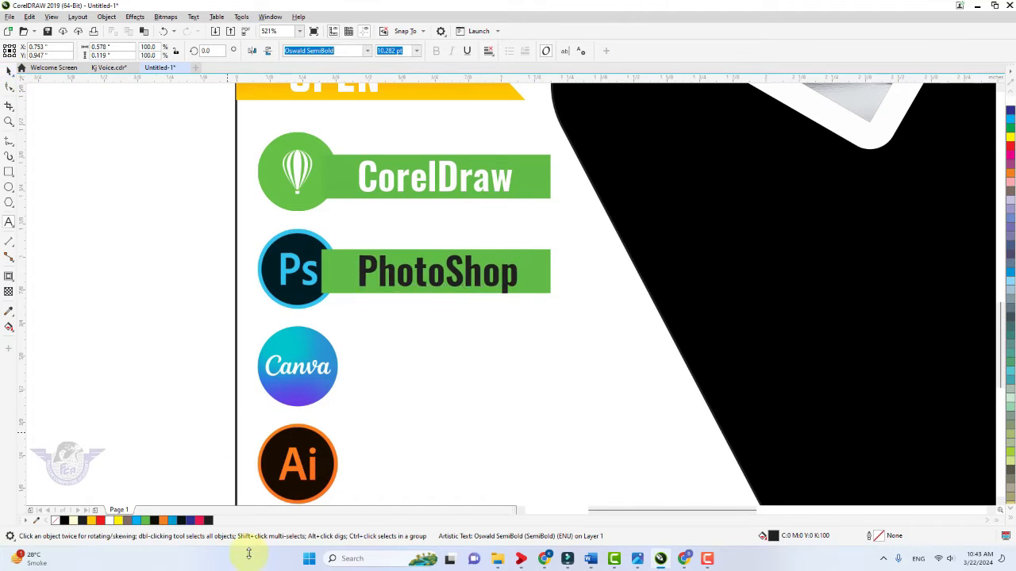
pyautogui.click(137, 521)
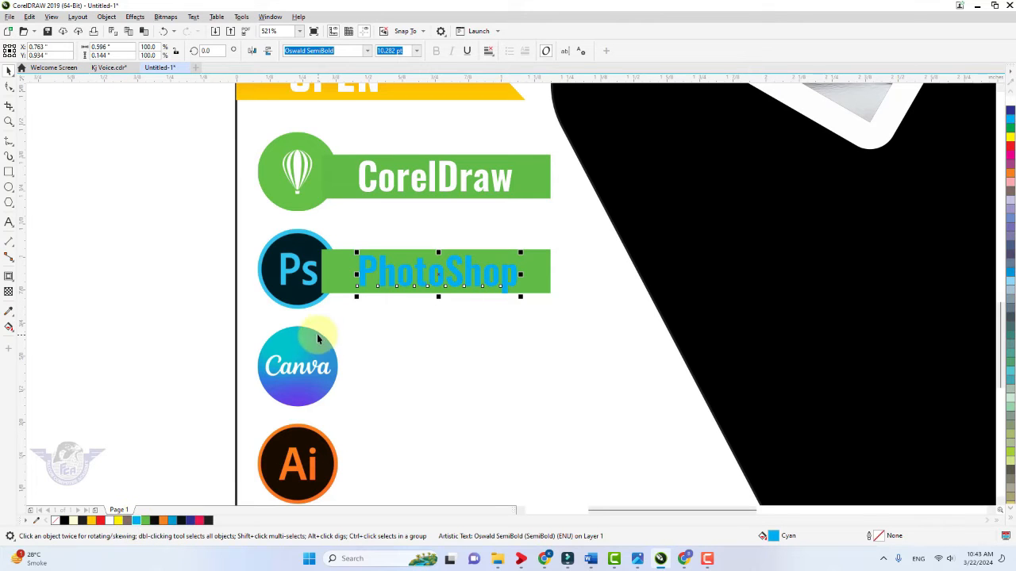
# Fill the PhotoShop bar with the dark colour sampled from the Photoshop logo's background
pyautogui.click(9, 310)
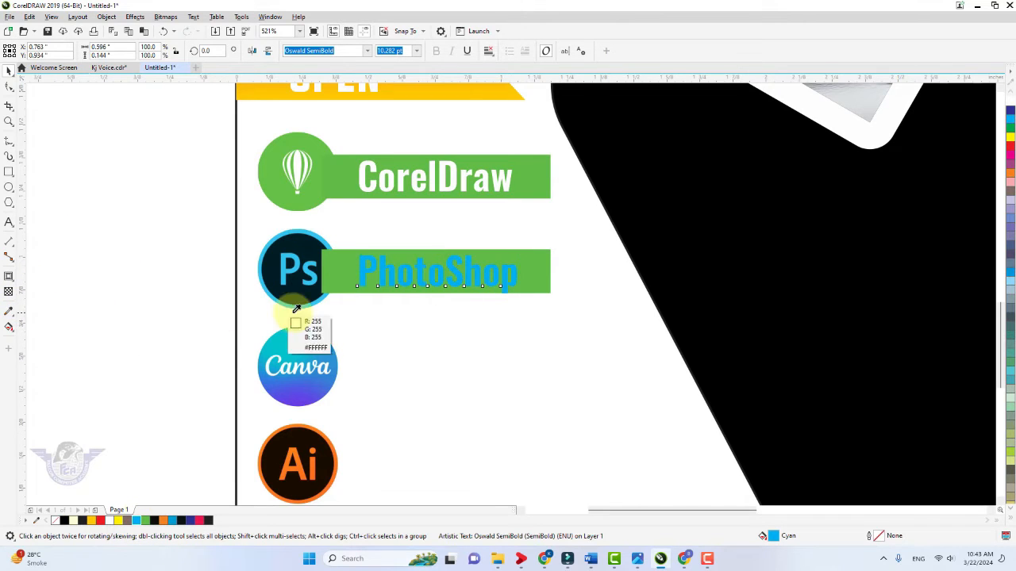
pyautogui.click(308, 291)
pyautogui.click(343, 270)
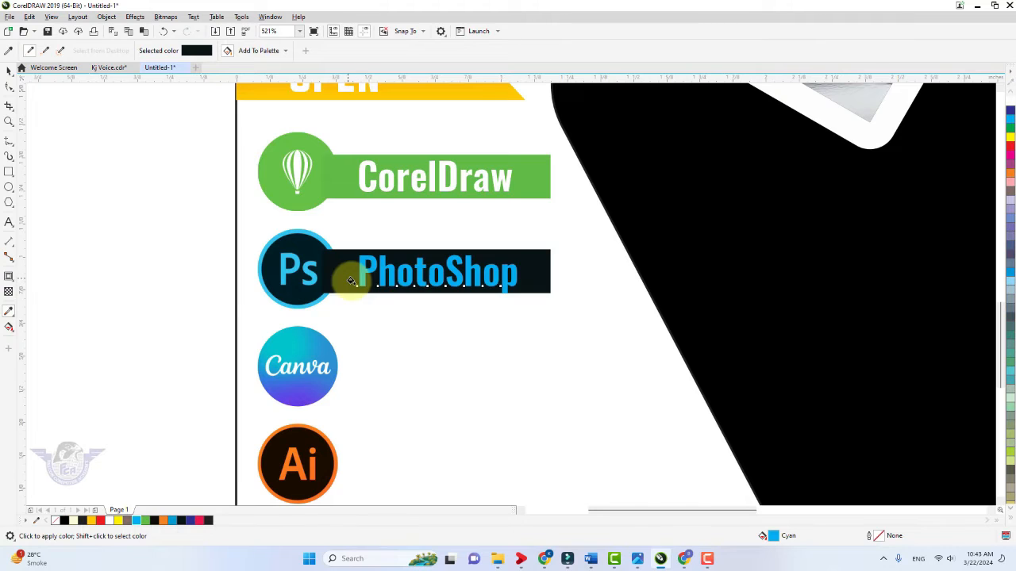
# Duplicate the PhotoShop bar together with its text straight down beside the Canva logo
pyautogui.click(7, 69)
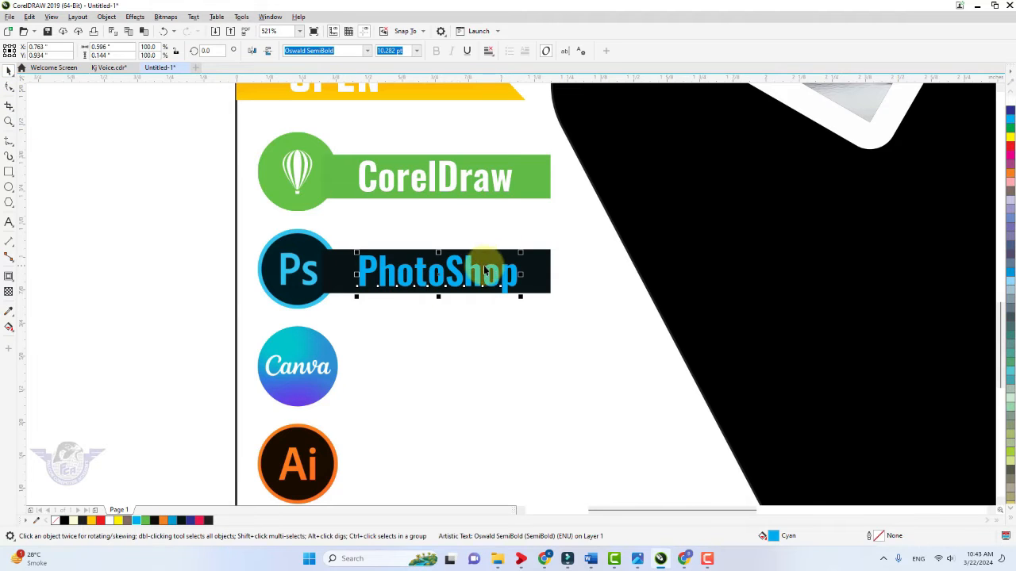
pyautogui.keyDown('shift'); pyautogui.click(540, 268); pyautogui.keyUp('shift')
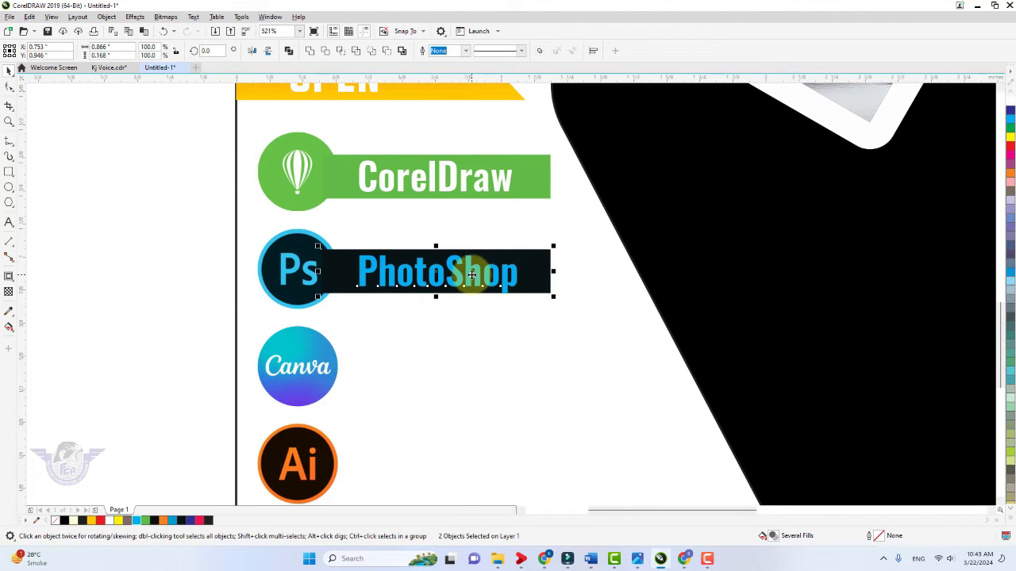
pyautogui.moveTo(467, 274); pyautogui.dragTo(466, 370)
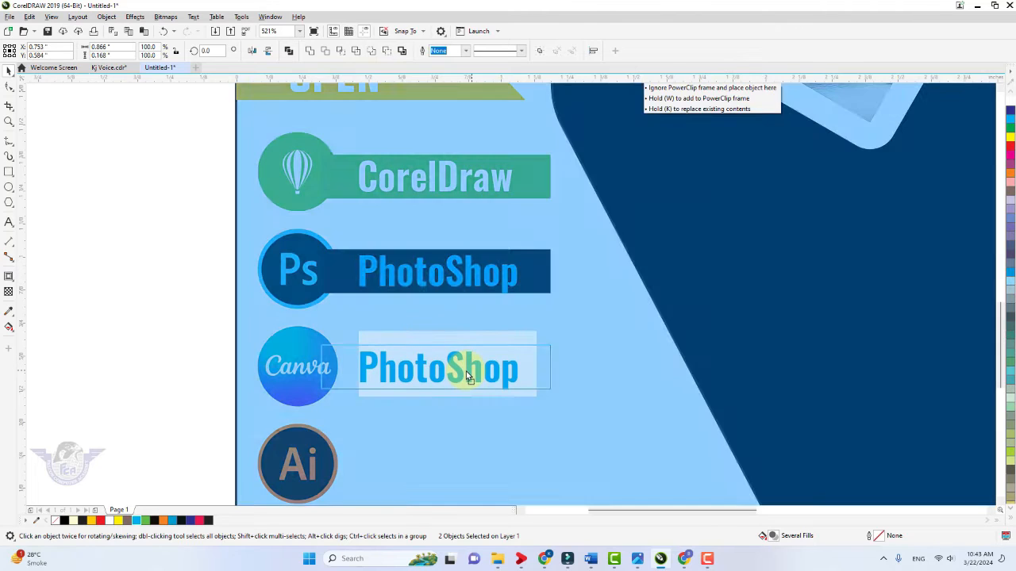
# Fill the bar beside the Canva logo with the blue sampled from the logo's edge
pyautogui.click(9, 314)
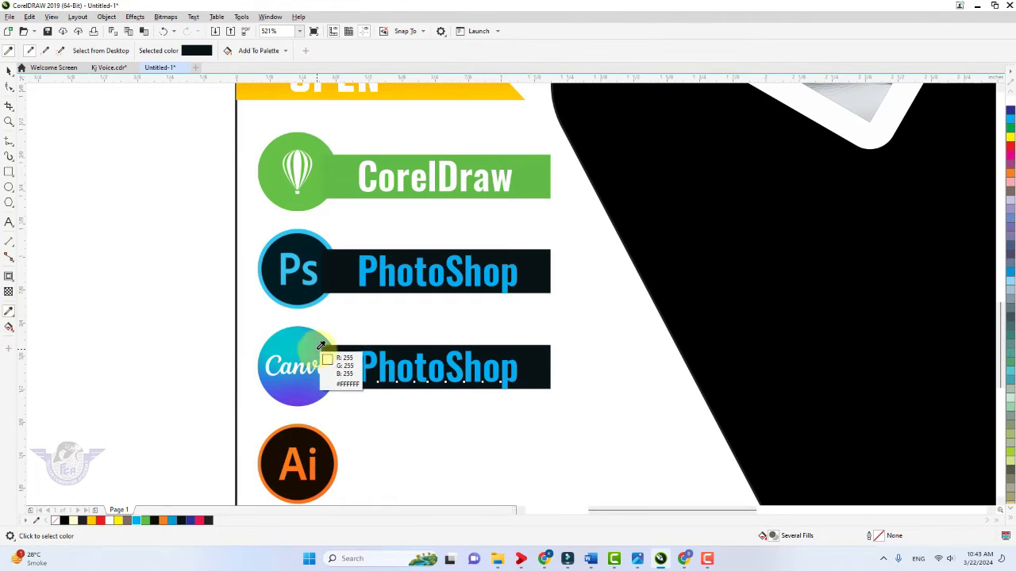
pyautogui.click(332, 350)
pyautogui.click(343, 359)
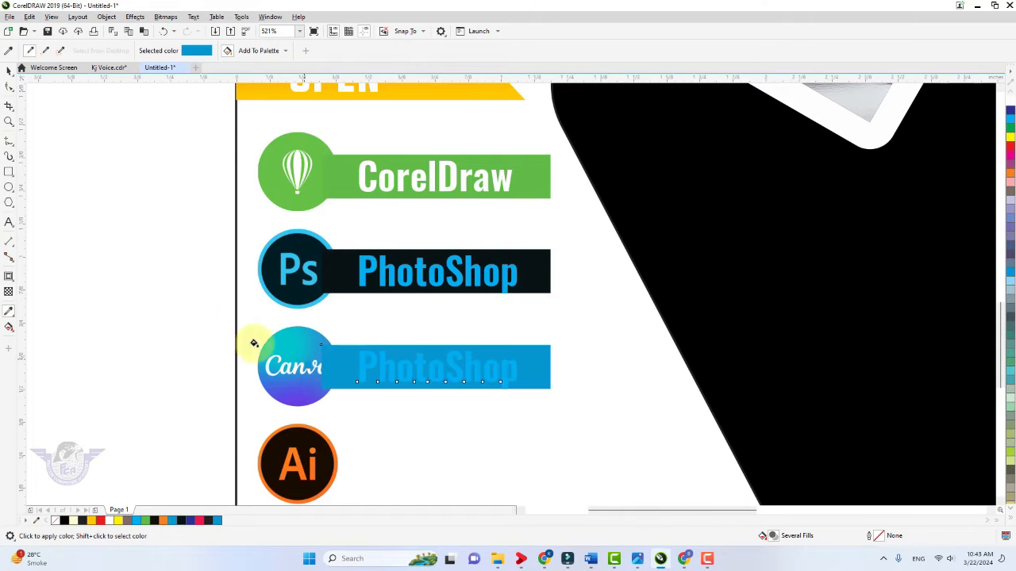
# Fill the text on the blue bar with white and change it to "Canva"
pyautogui.click(9, 71)
pyautogui.click(393, 383)
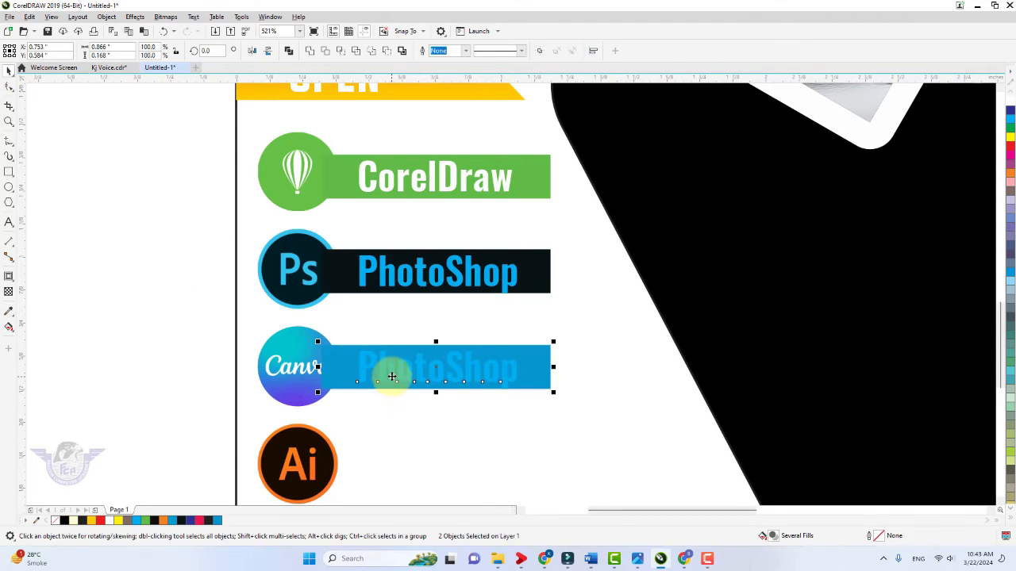
pyautogui.click(369, 362)
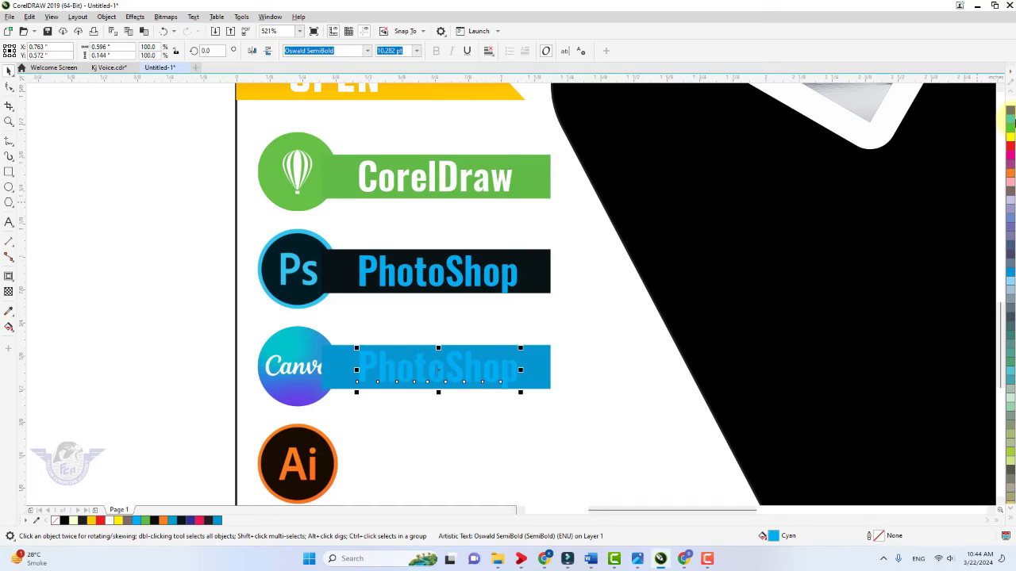
pyautogui.click(1010, 104)
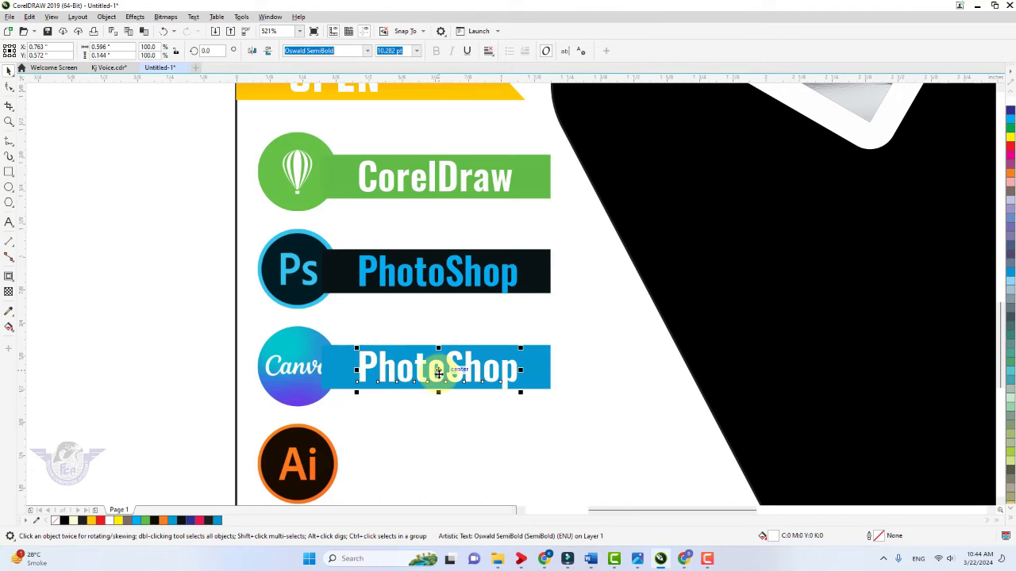
pyautogui.doubleClick(438, 373)
pyautogui.hotkey('ctrl', 'a')
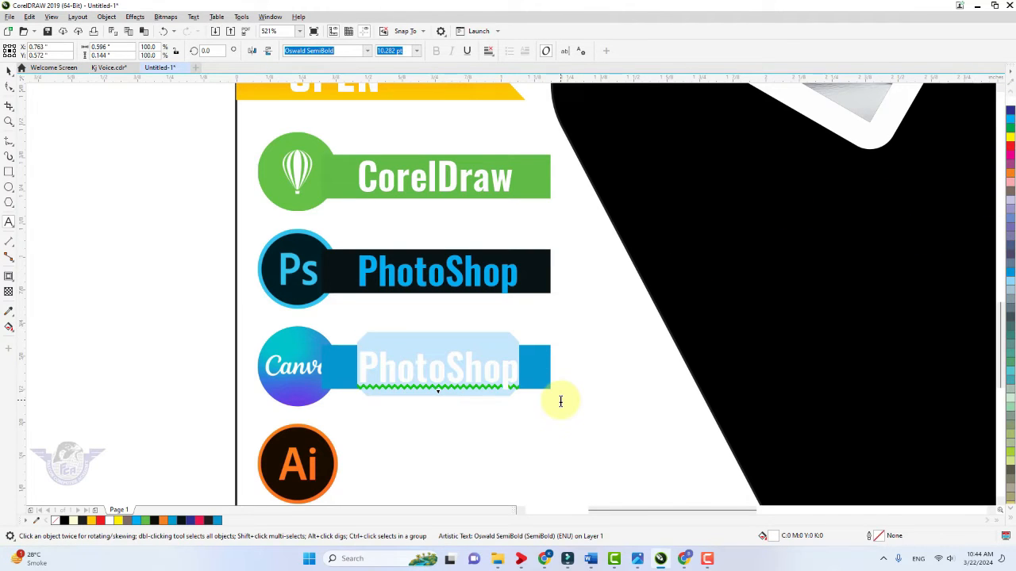
pyautogui.write('Canva')
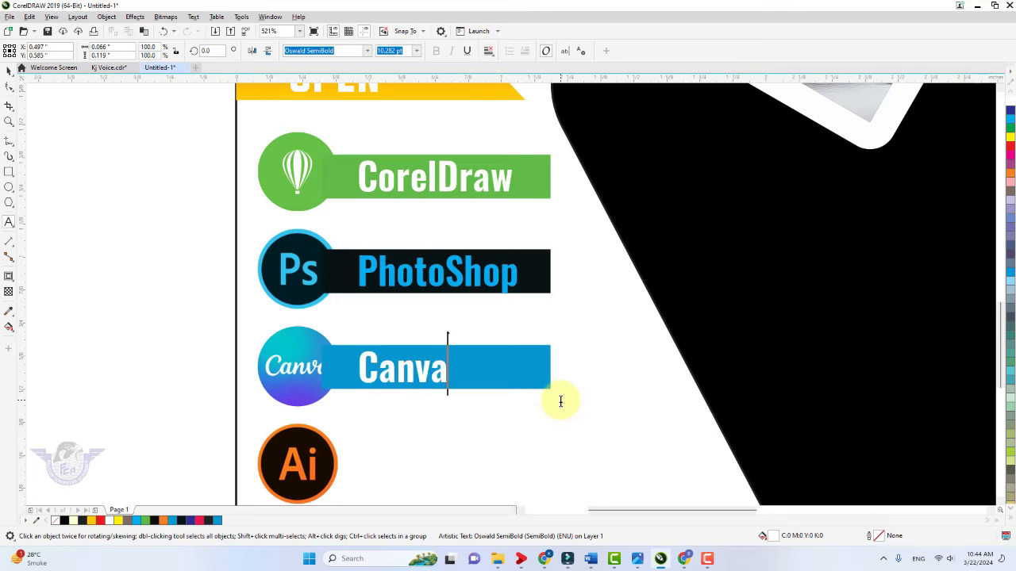
# Centre the white "Canva" text vertically and horizontally within its blue bar by aligning it to the bar's centre
pyautogui.click(10, 72)
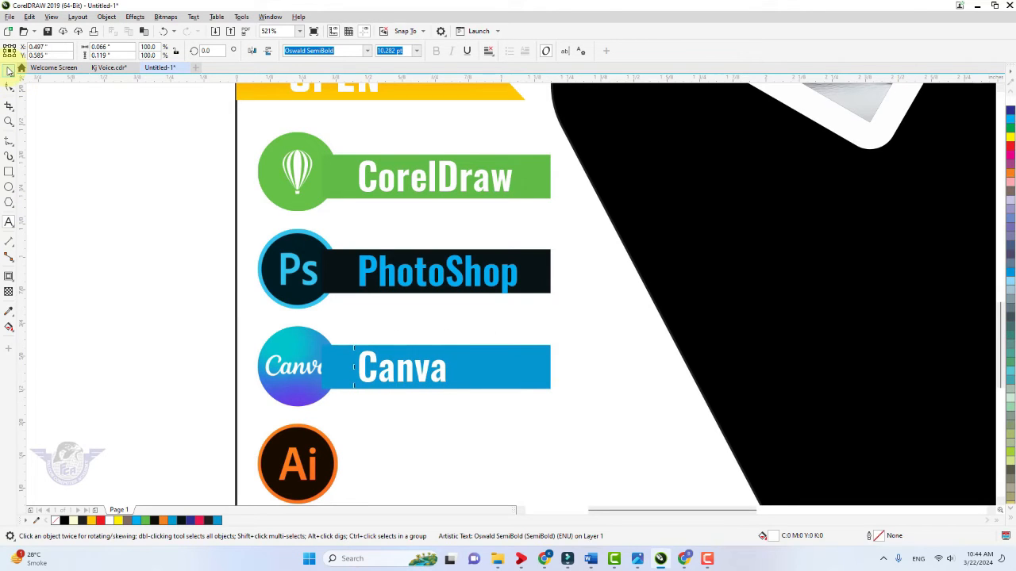
pyautogui.keyDown('shift'); pyautogui.click(520, 381); pyautogui.keyUp('shift')
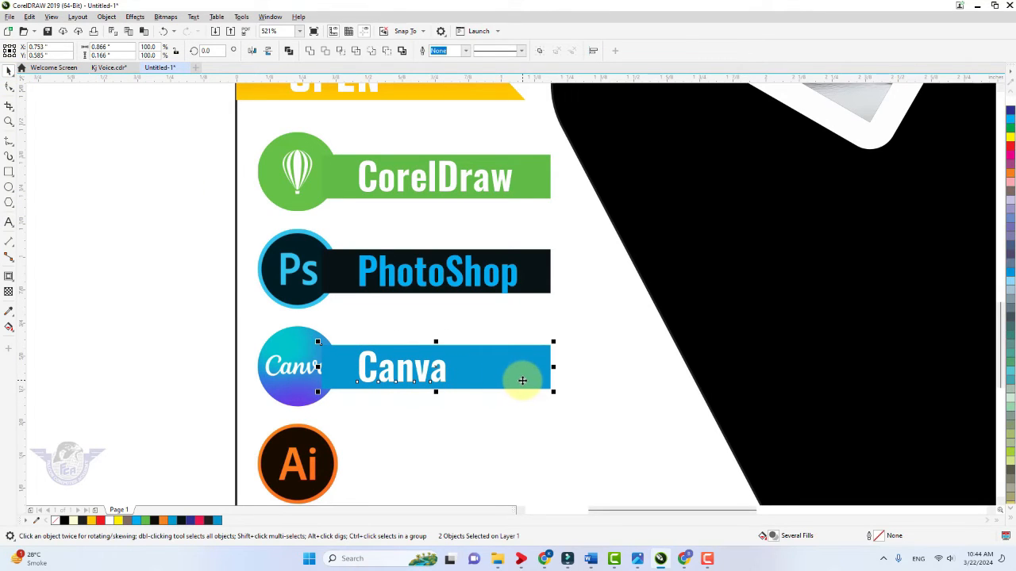
pyautogui.press('e')
pyautogui.click(341, 299)
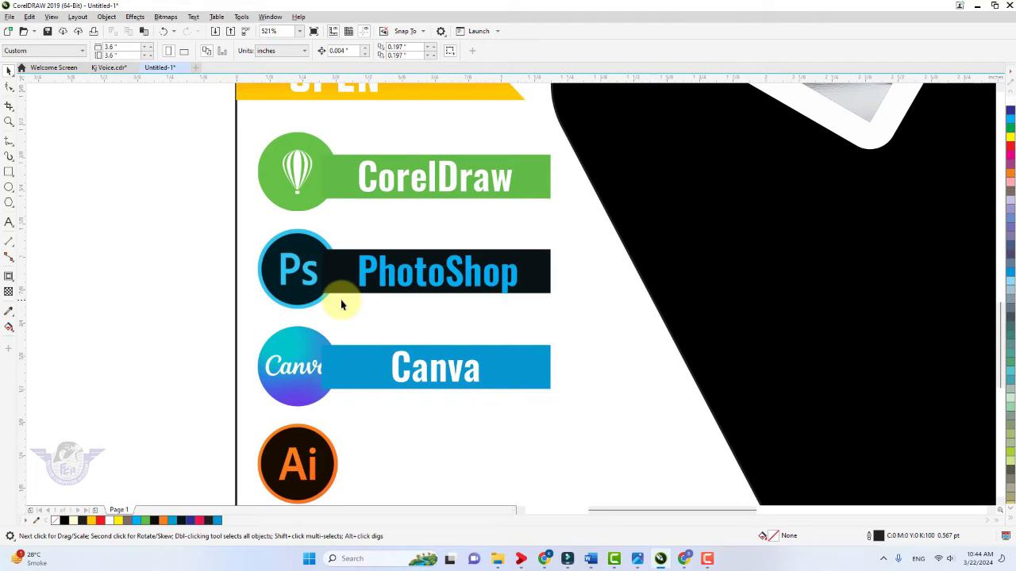
# Duplicate the Canva bar together with its text straight down beside the Illustrator logo
pyautogui.click(342, 373)
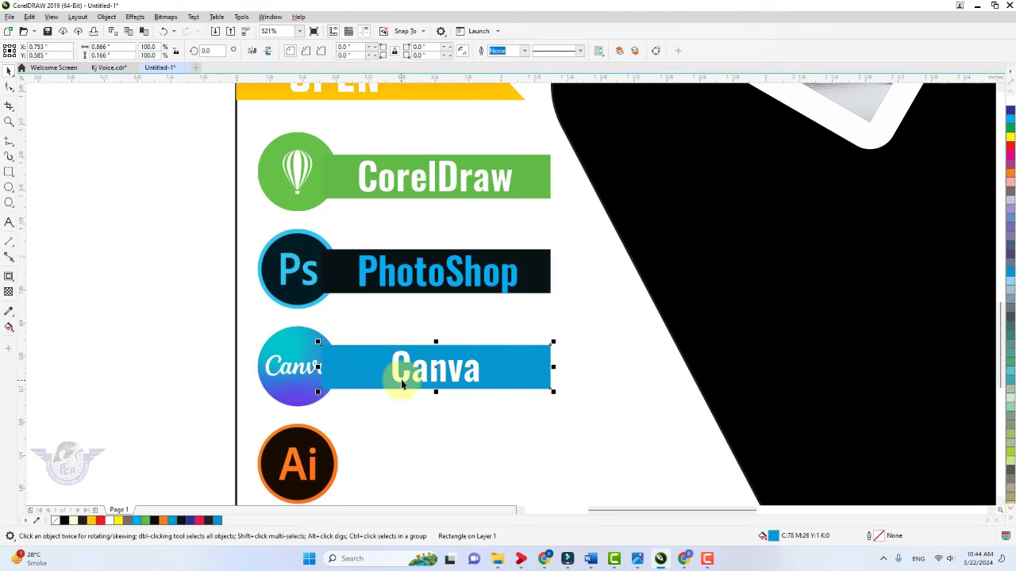
pyautogui.keyDown('shift'); pyautogui.click(401, 377); pyautogui.keyUp('shift')
pyautogui.moveTo(402, 377); pyautogui.dragTo(406, 476)
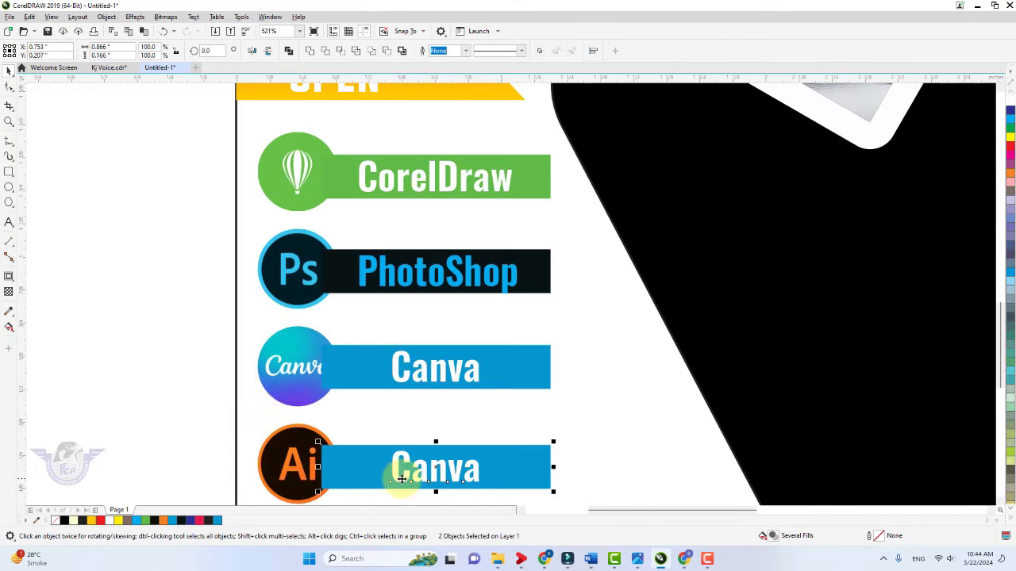
pyautogui.click(201, 387)
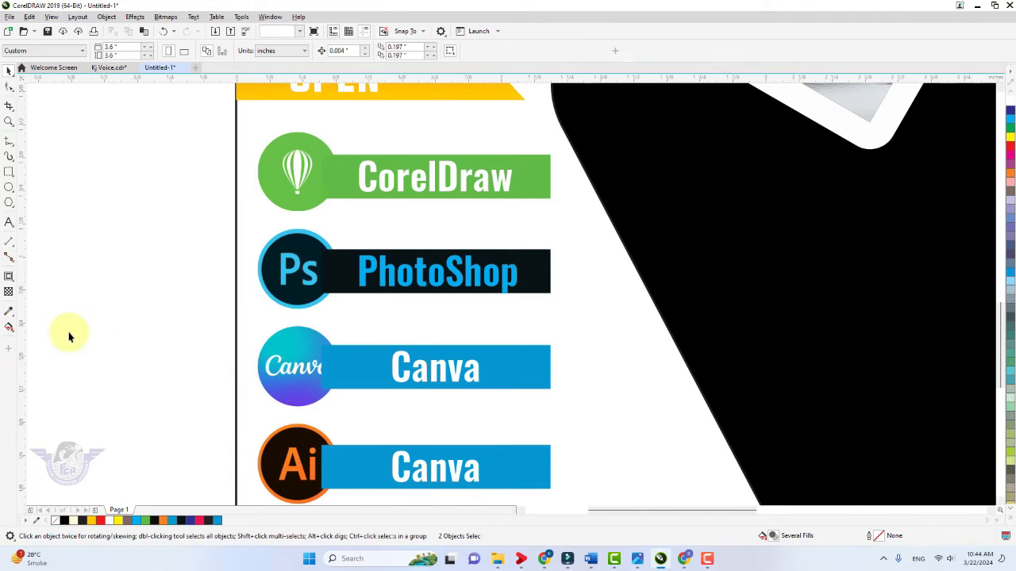
# Fill the bar beside the Illustrator logo with the dark colour sampled from the logo's background
pyautogui.click(10, 313)
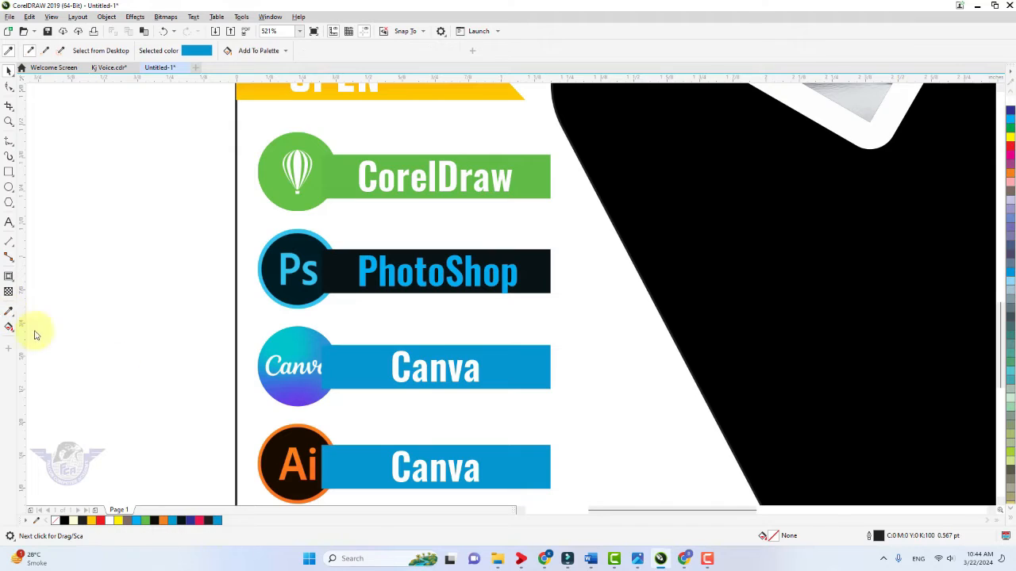
pyautogui.click(308, 443)
pyautogui.click(342, 470)
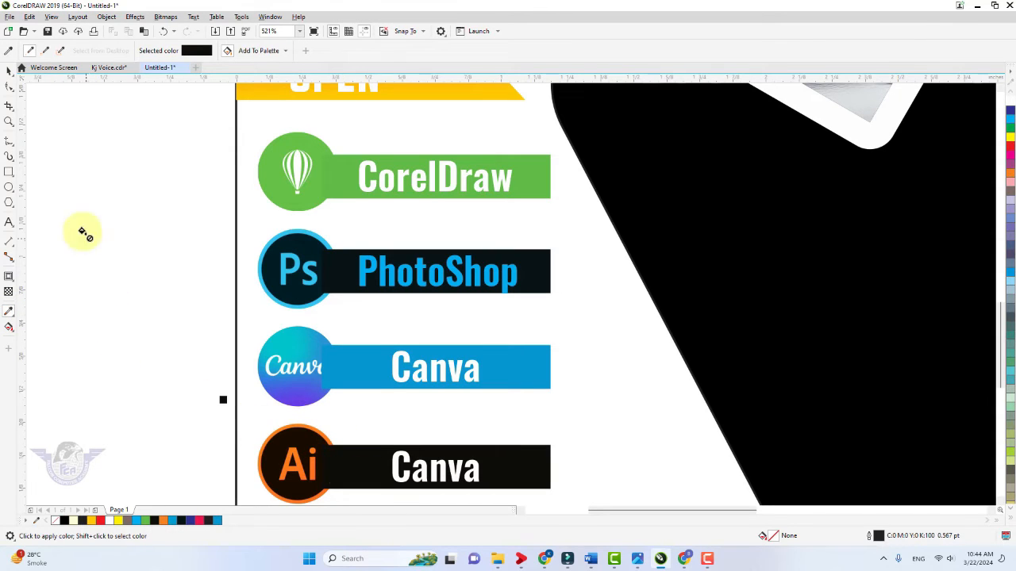
pyautogui.click(9, 72)
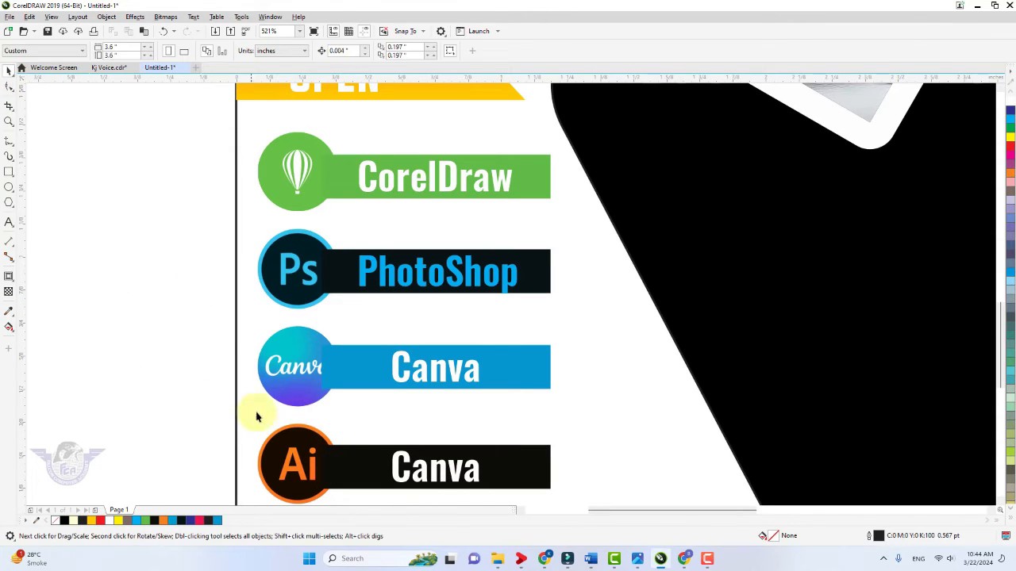
# Change the text on the lowest dark bar to "Illustrator" and centre it on the bar
pyautogui.doubleClick(428, 476)
pyautogui.hotkey('ctrl', 'a')
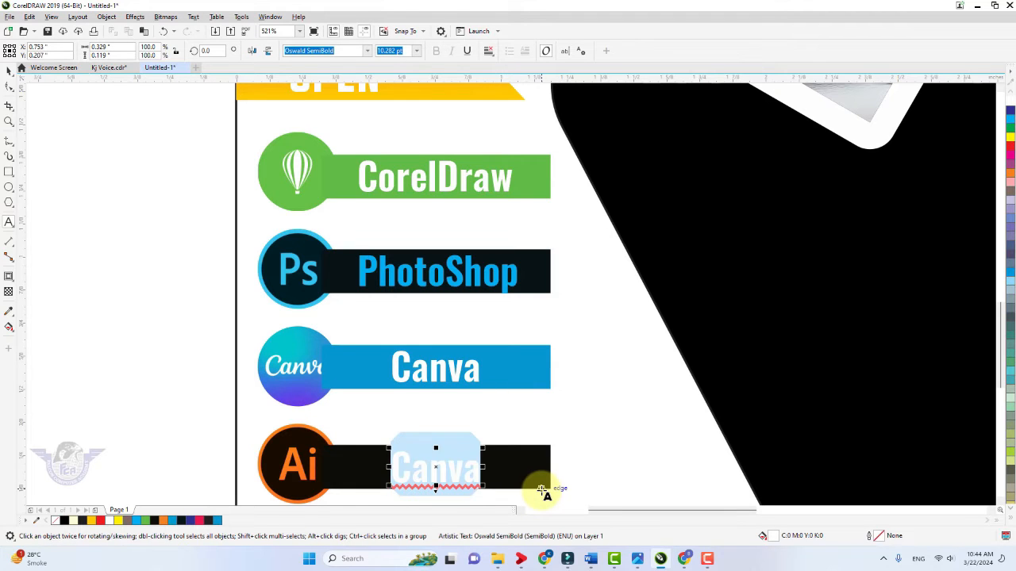
pyautogui.write('I')
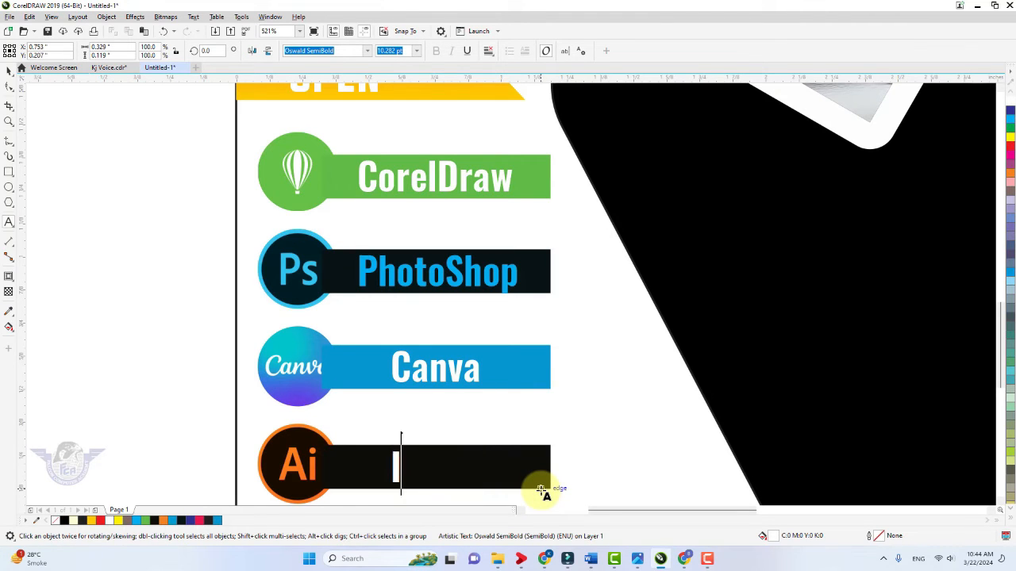
pyautogui.write('llustrator')
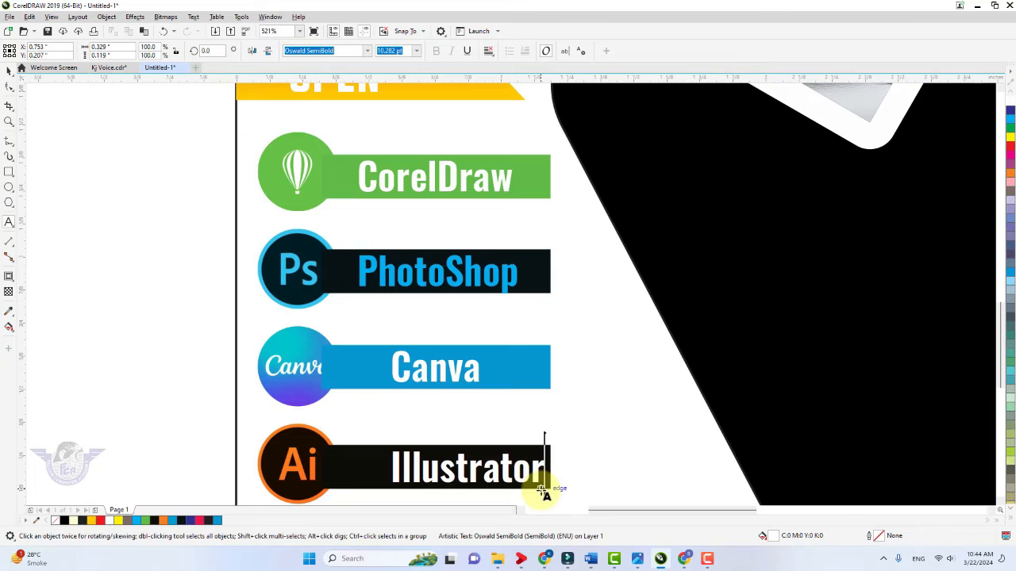
pyautogui.keyDown('shift'); pyautogui.click(352, 474); pyautogui.keyUp('shift')
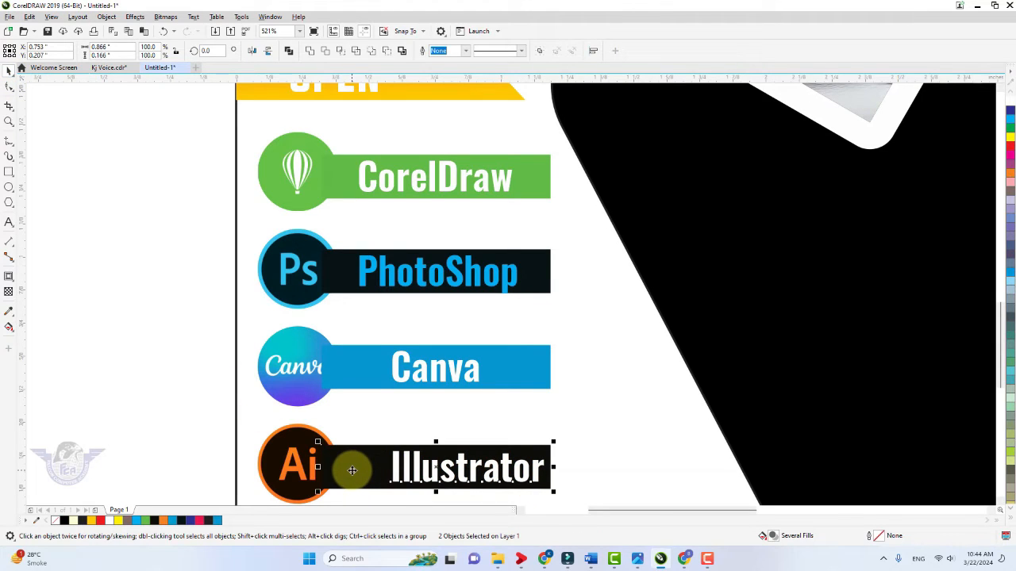
pyautogui.press('e')
pyautogui.click(242, 399)
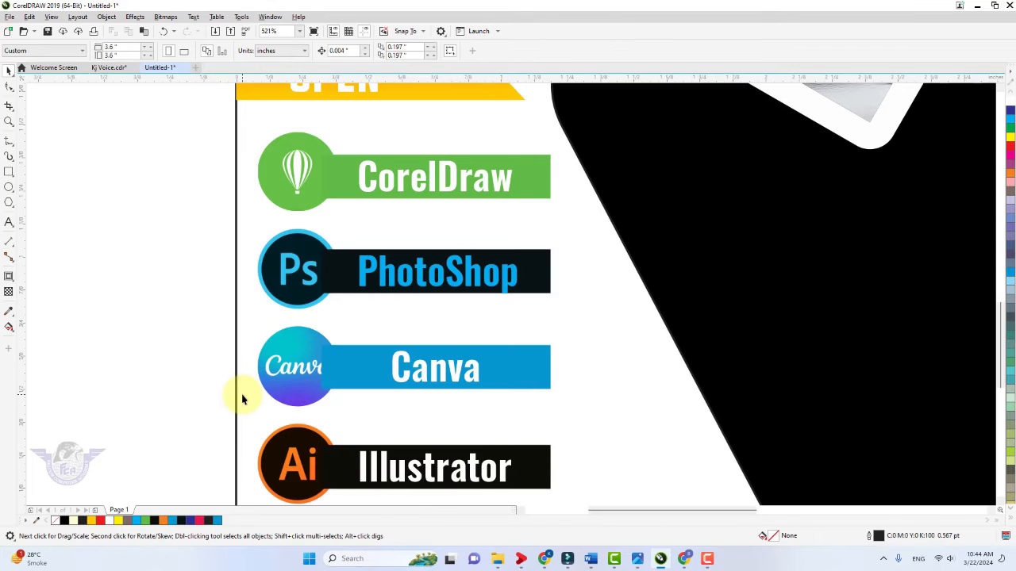
# Send the CorelDraw, PhotoShop, Canva and Illustrator label bars behind their round logos
pyautogui.scroll(-2, 250, 393)
pyautogui.press('z')
pyautogui.moveTo(167, 227); pyautogui.dragTo(522, 470)
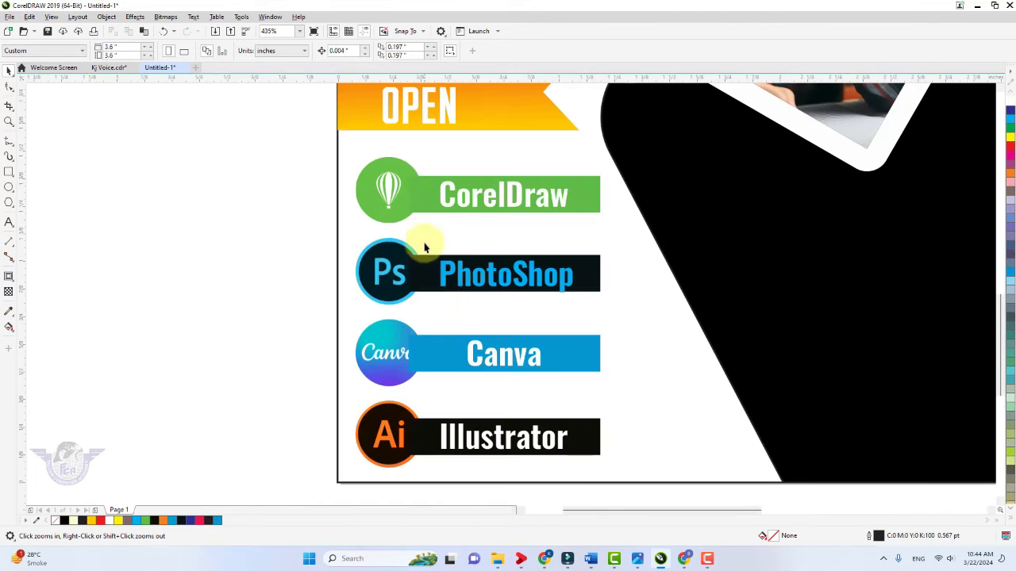
pyautogui.press('space')
pyautogui.click(461, 201)
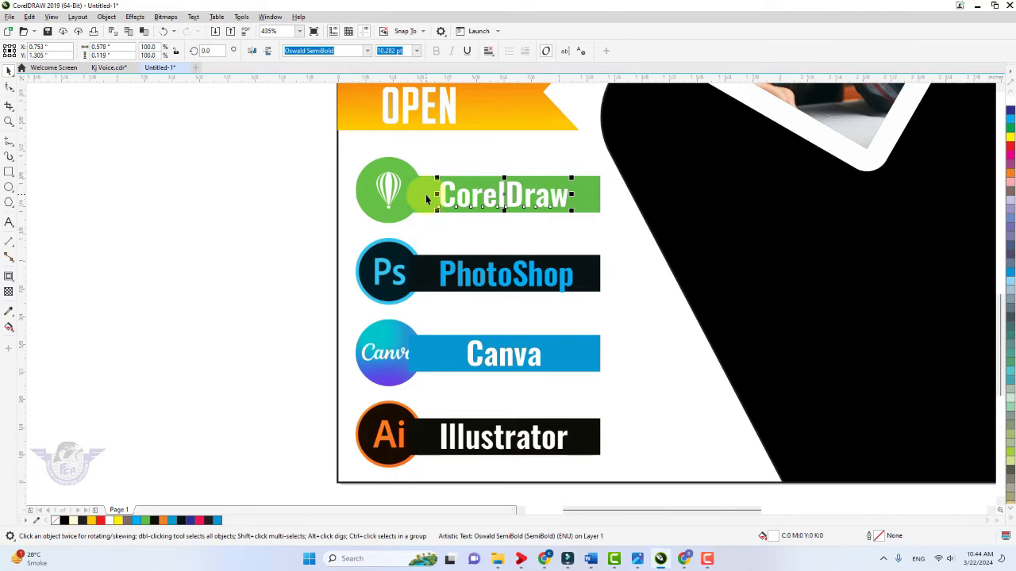
pyautogui.keyDown('shift'); pyautogui.click(426, 195); pyautogui.keyUp('shift')
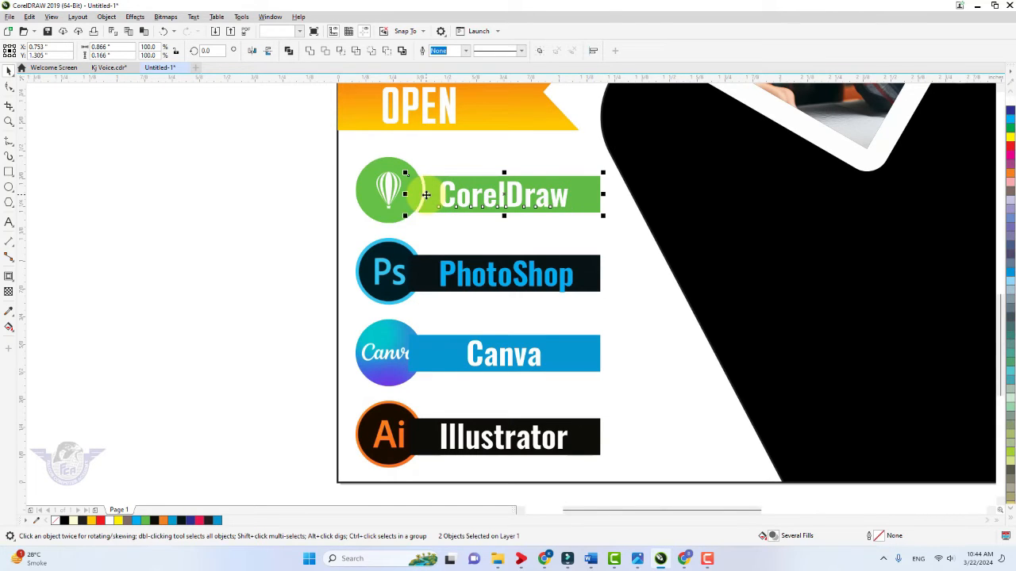
pyautogui.click(470, 284)
pyautogui.keyDown('shift'); pyautogui.click(423, 277); pyautogui.keyUp('shift')
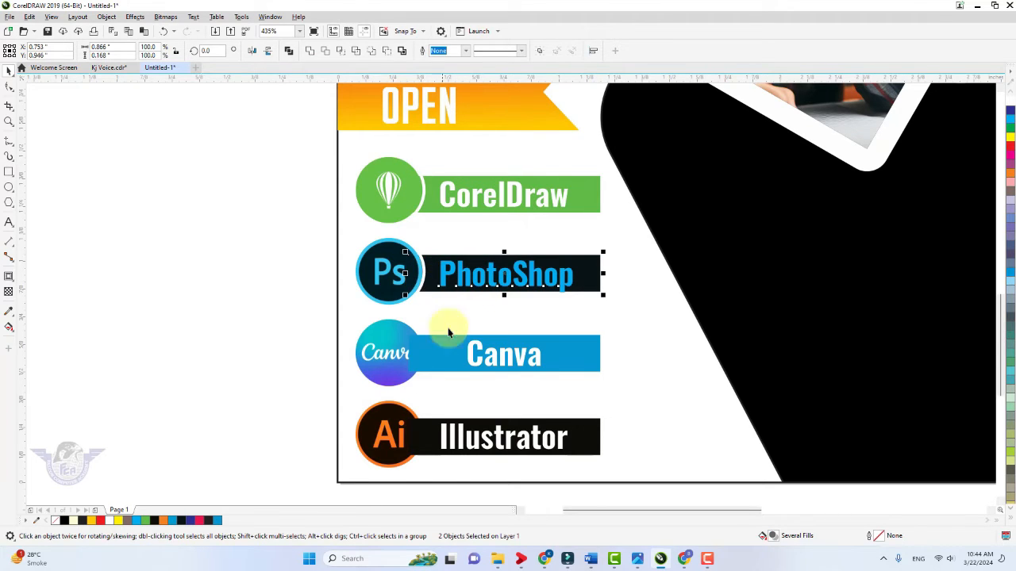
pyautogui.click(435, 357)
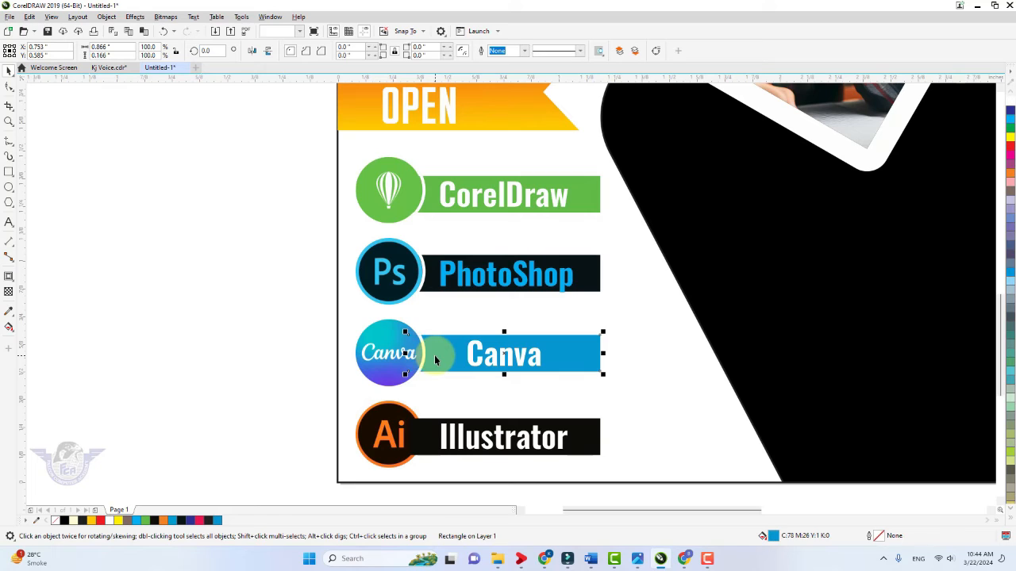
pyautogui.click(420, 437)
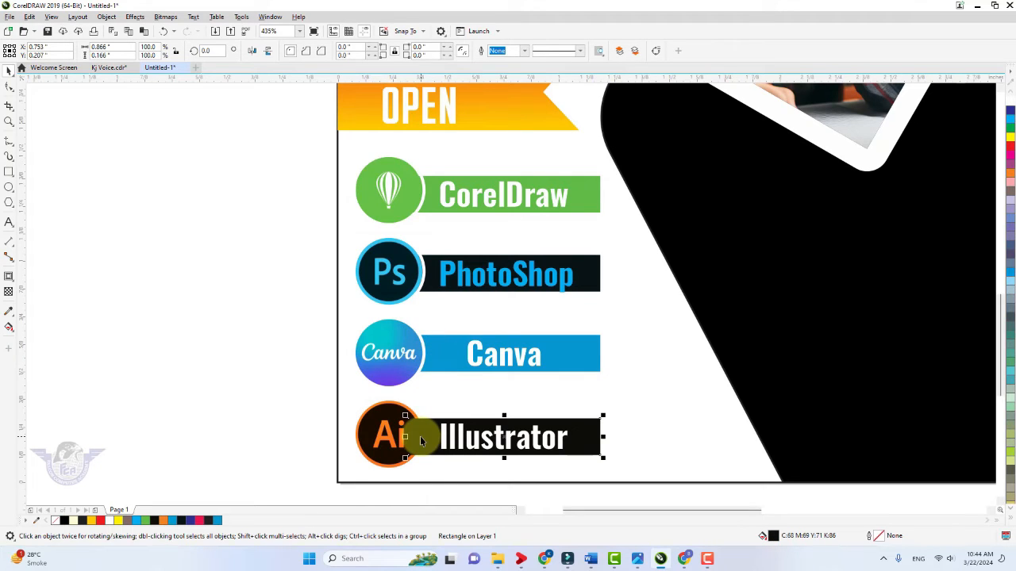
pyautogui.click(276, 278)
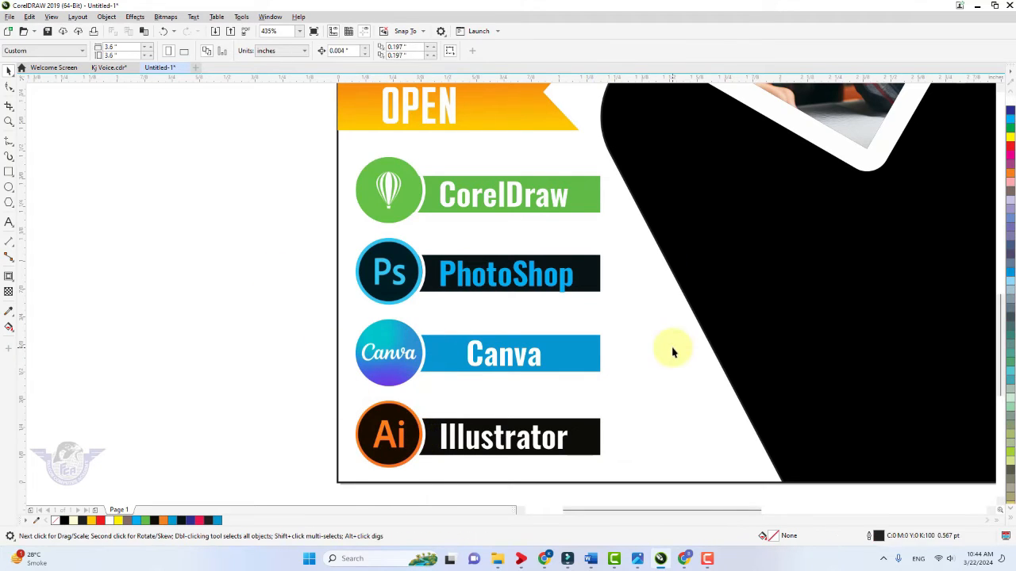
pyautogui.press('F4')
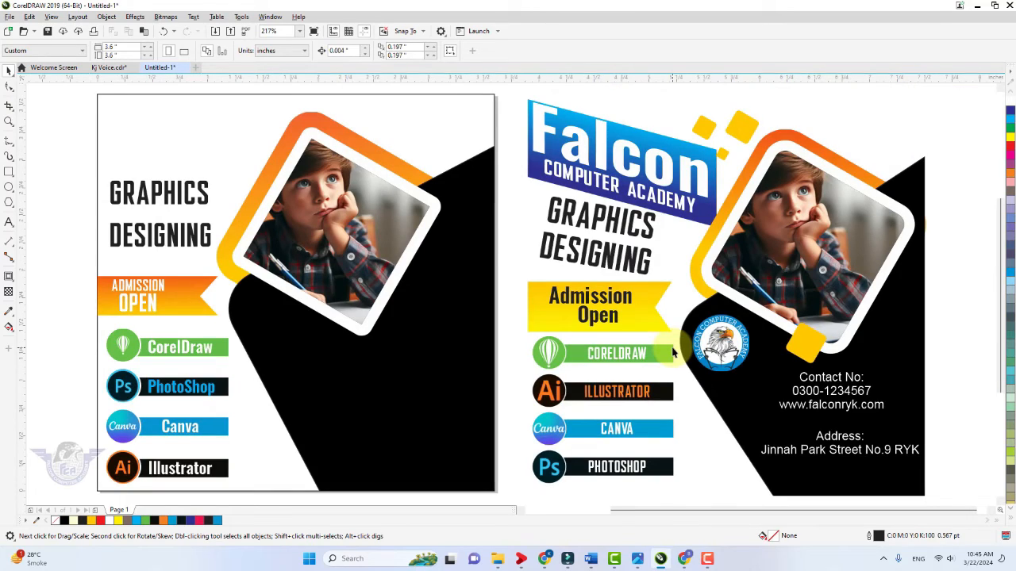
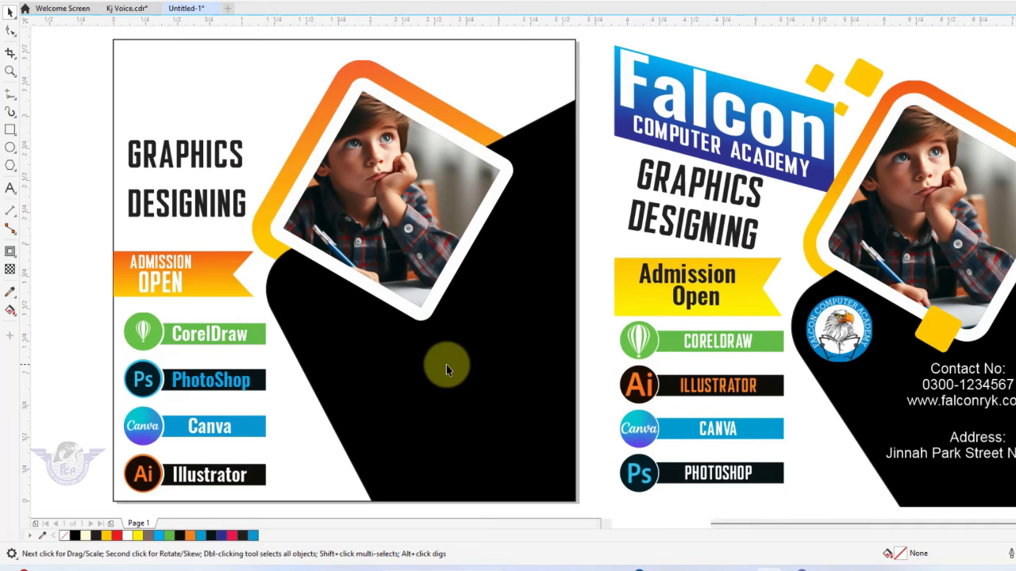
# Import "falconryk logo 800 x 800 in png.png" from the logos folder on Falcon (D:) and place it small on the black shape below the photo
pyautogui.rightClick(73, 113)
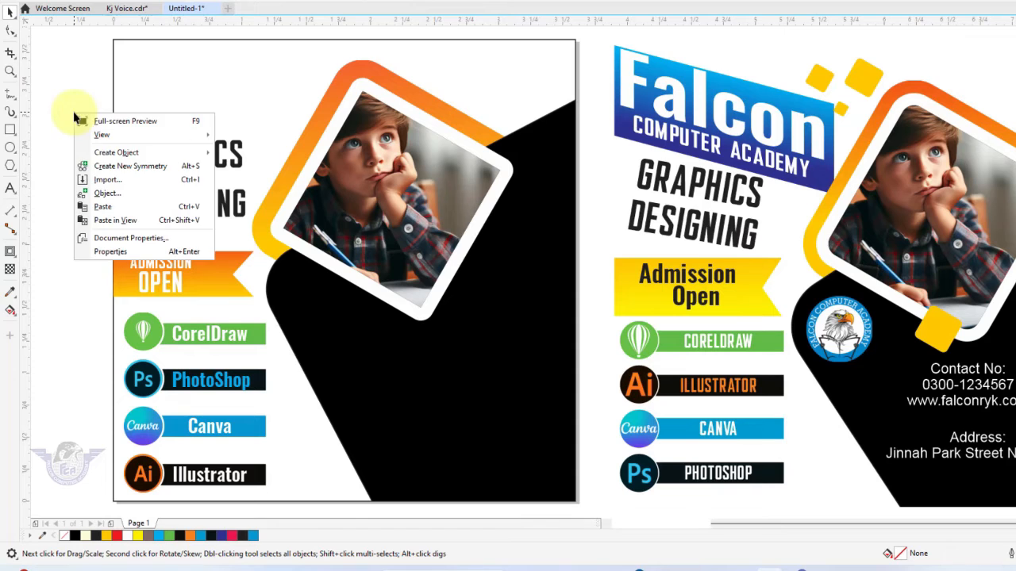
pyautogui.click(109, 181)
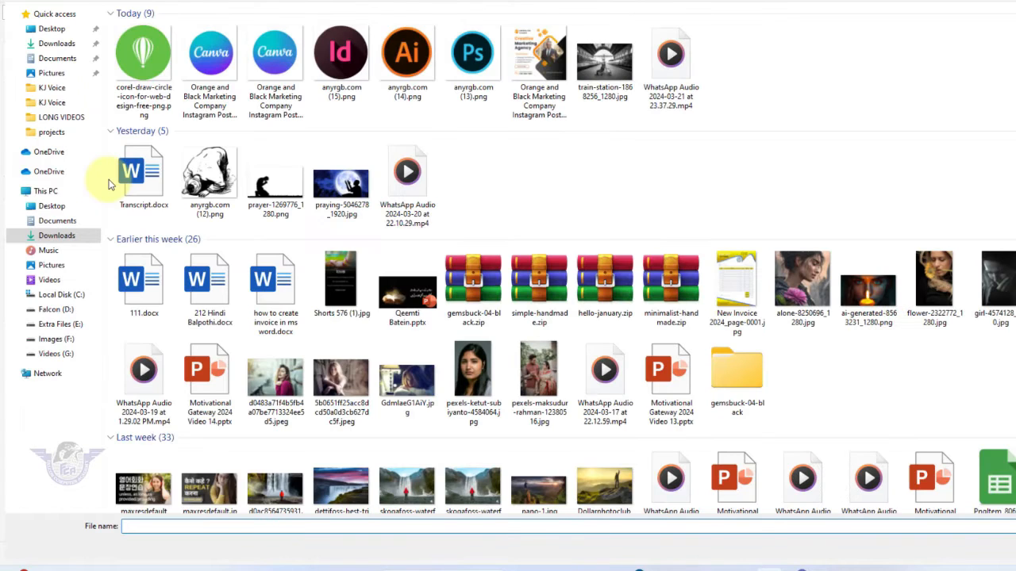
pyautogui.click(57, 310)
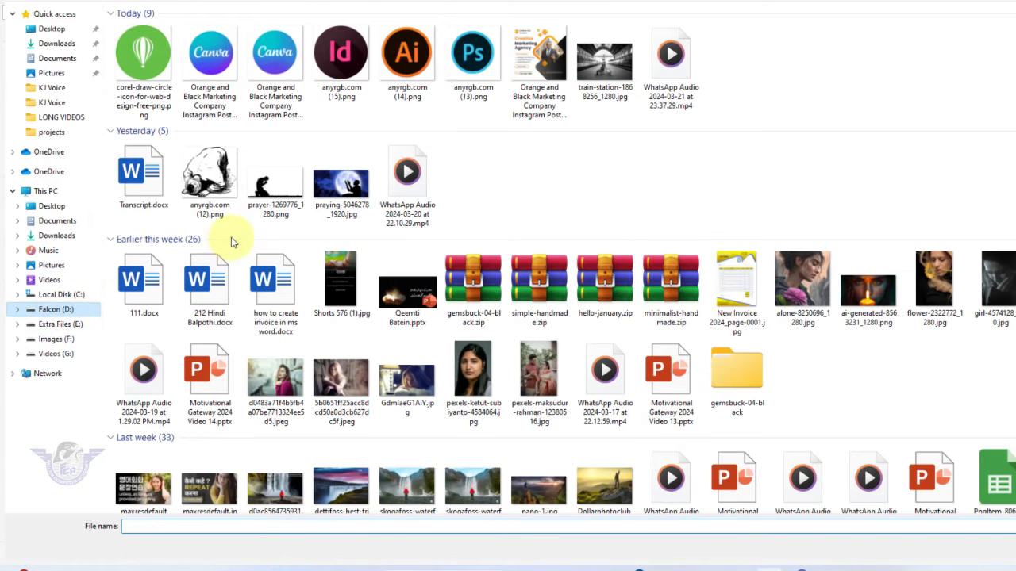
pyautogui.click(278, 206)
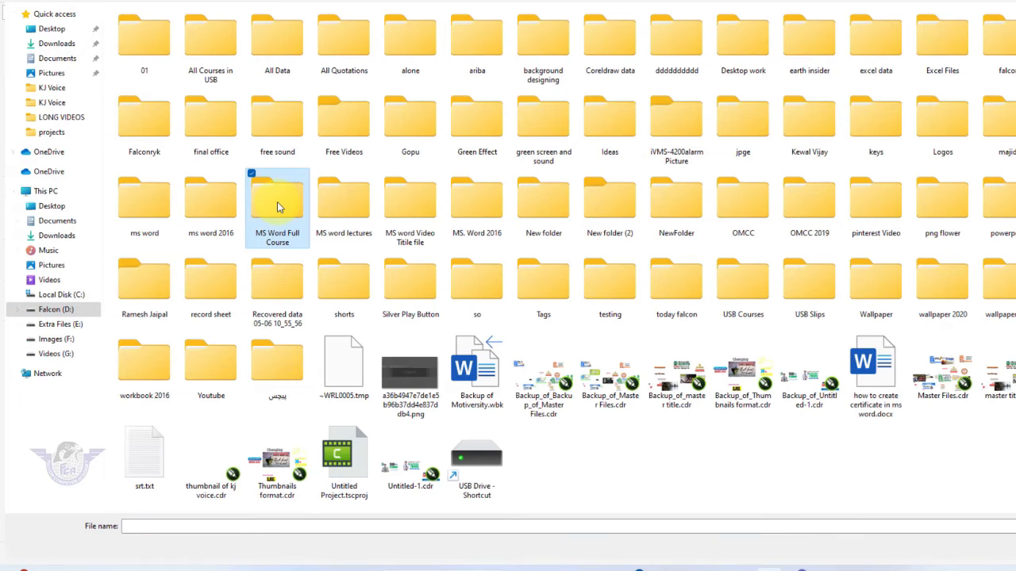
pyautogui.press('l')
pyautogui.press('Return')
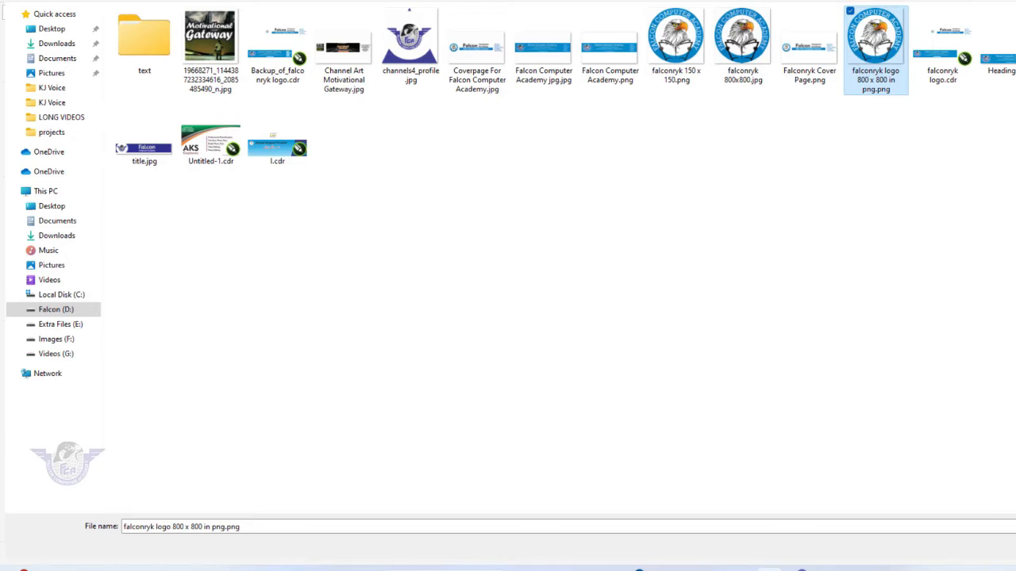
pyautogui.press('Return')
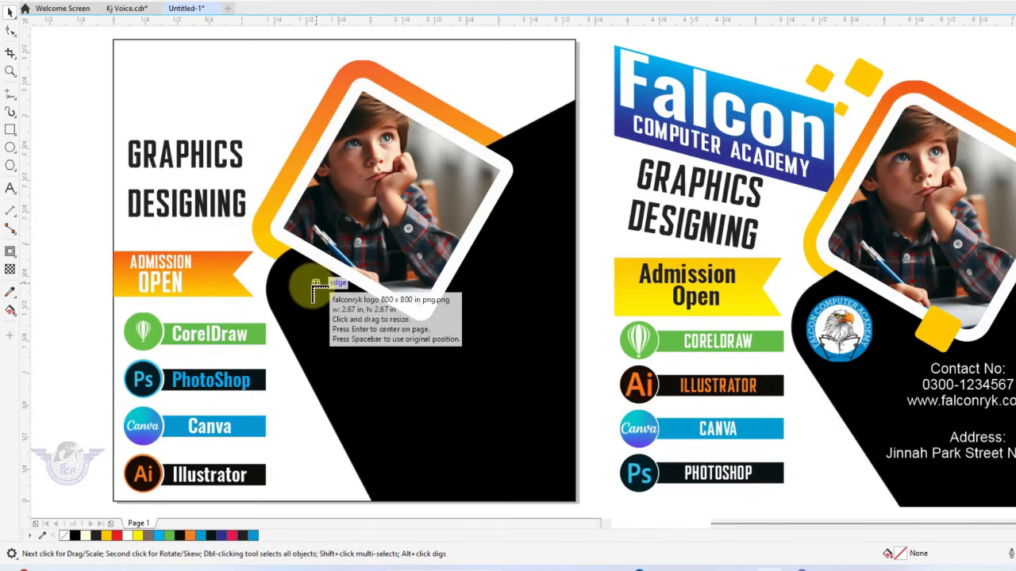
pyautogui.moveTo(305, 289); pyautogui.dragTo(368, 358)
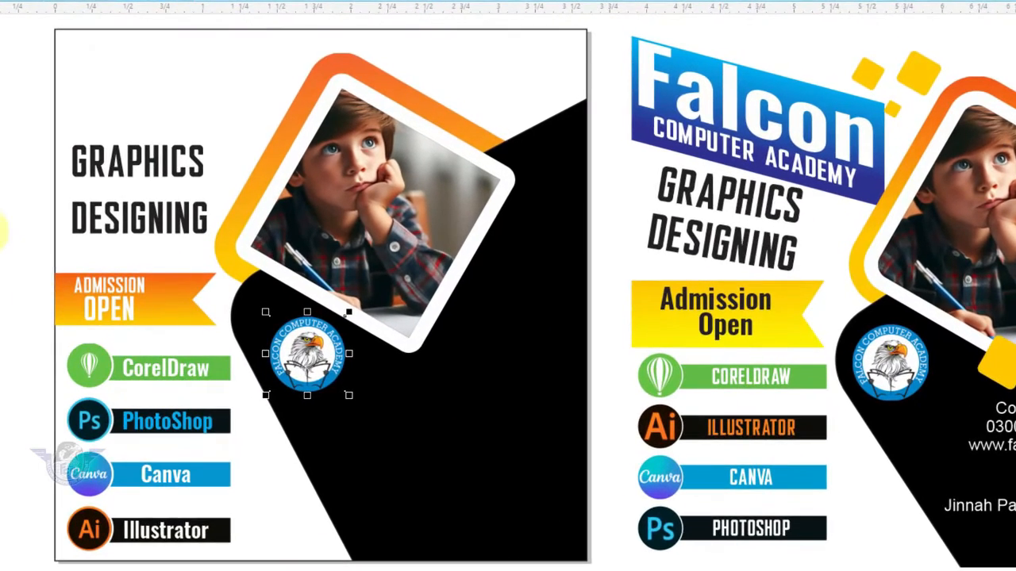
# Add the artistic text "Contact No:" on the black area below the academy logo and photo
pyautogui.click(0, 207)
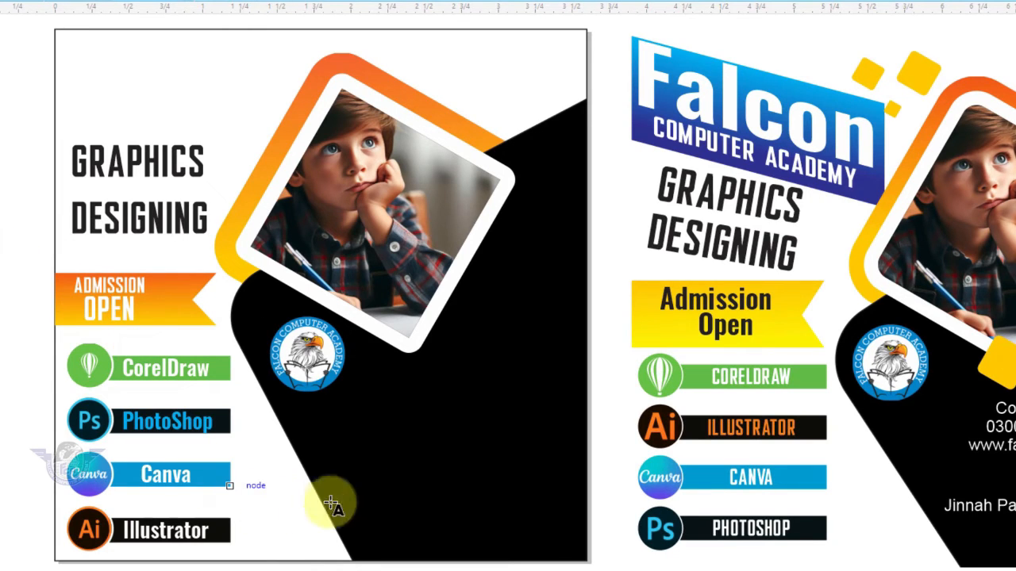
pyautogui.click(380, 462)
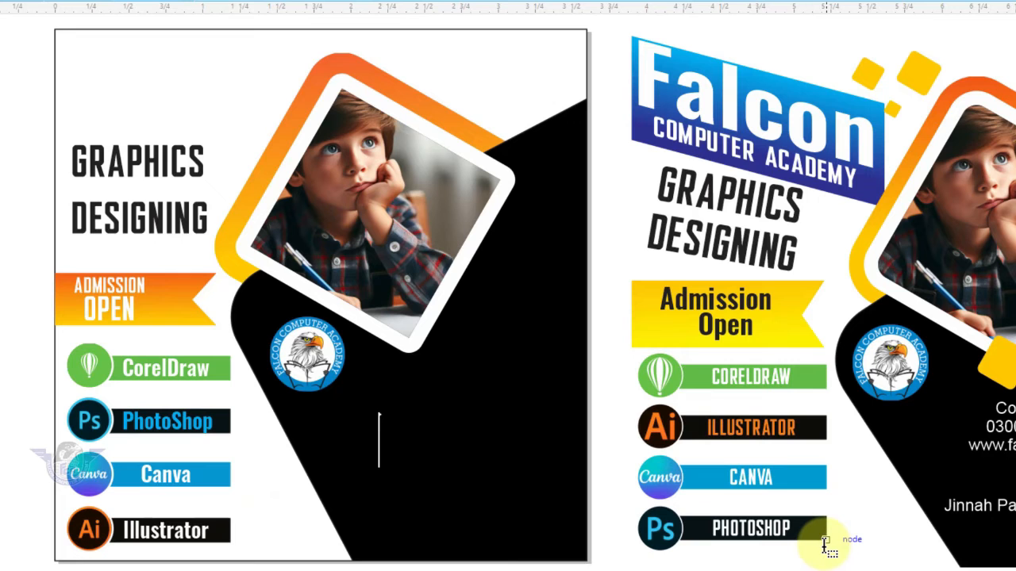
pyautogui.write('Contact')
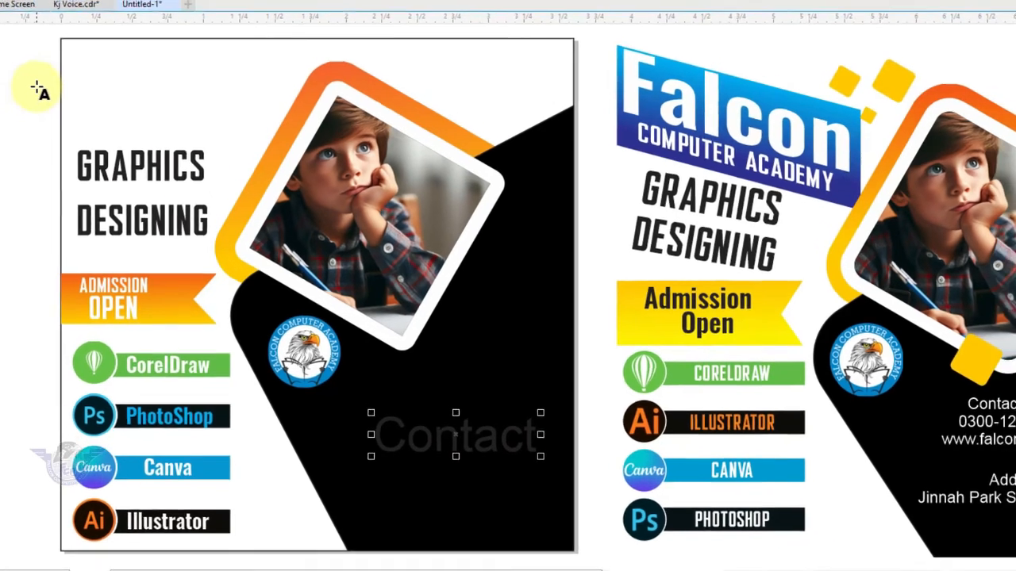
pyautogui.write(' No:')
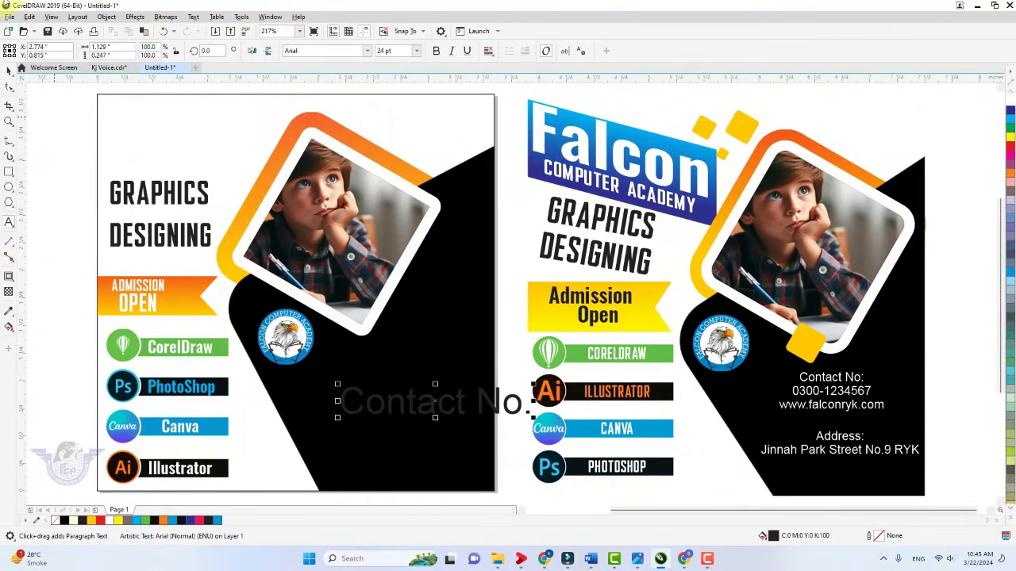
pyautogui.click(8, 70)
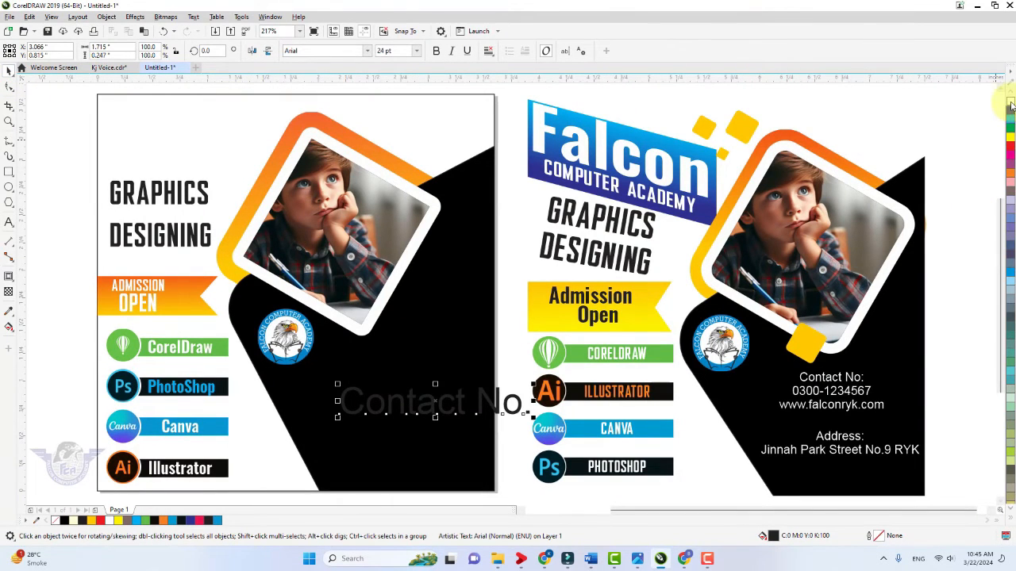
# Make the contact heading white, bold and 10 pt, and place it on the black shape just below the photo
pyautogui.click(1010, 100)
pyautogui.moveTo(524, 415); pyautogui.dragTo(492, 406)
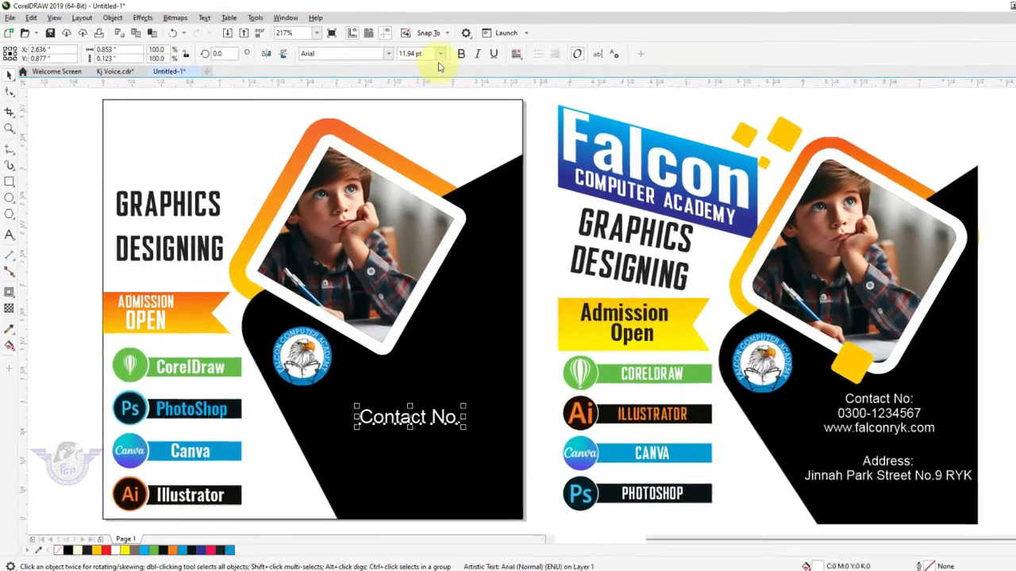
pyautogui.click(416, 50)
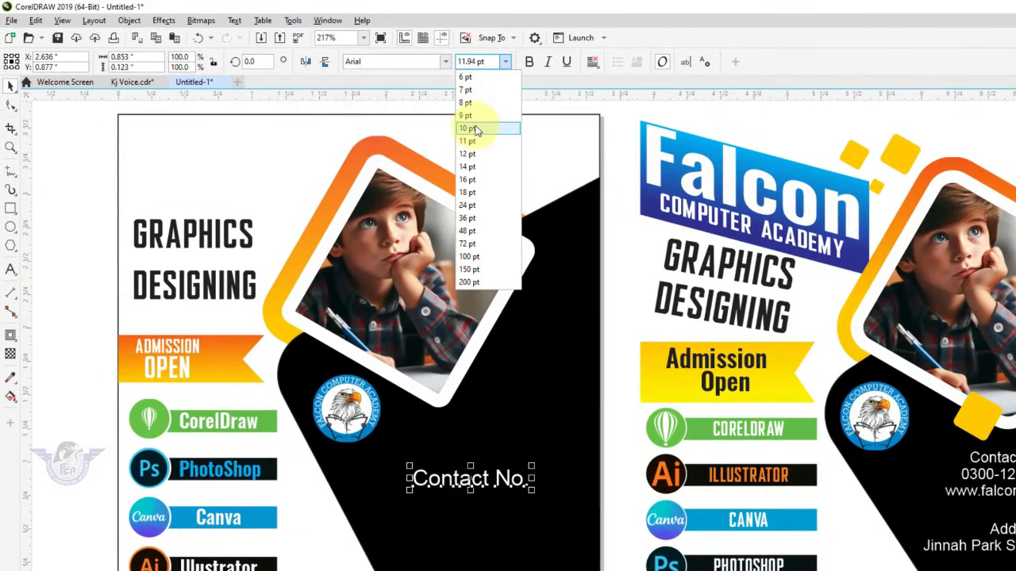
pyautogui.click(475, 129)
pyautogui.moveTo(458, 476); pyautogui.dragTo(472, 443)
pyautogui.click(528, 63)
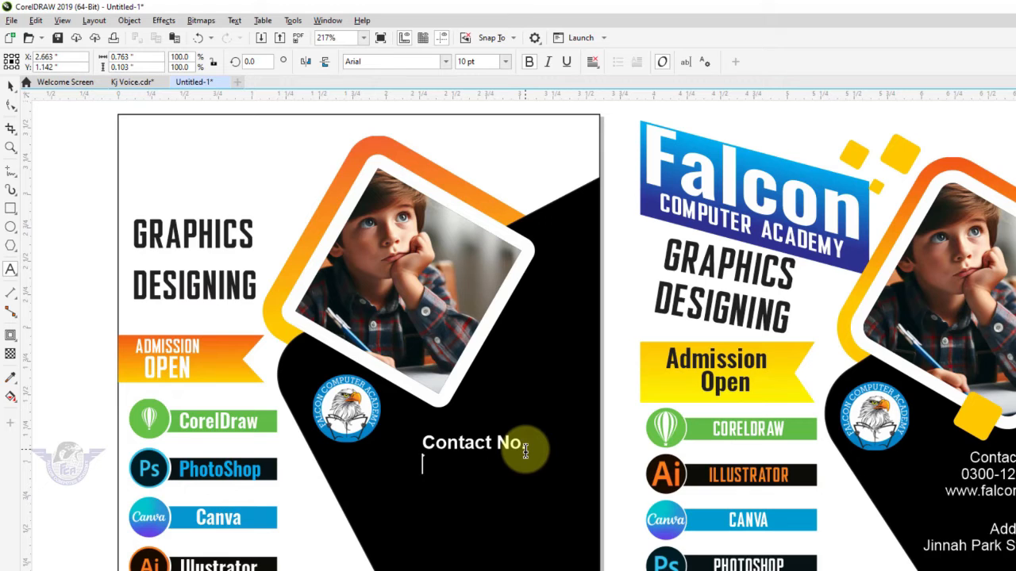
pyautogui.write('0-1234567')
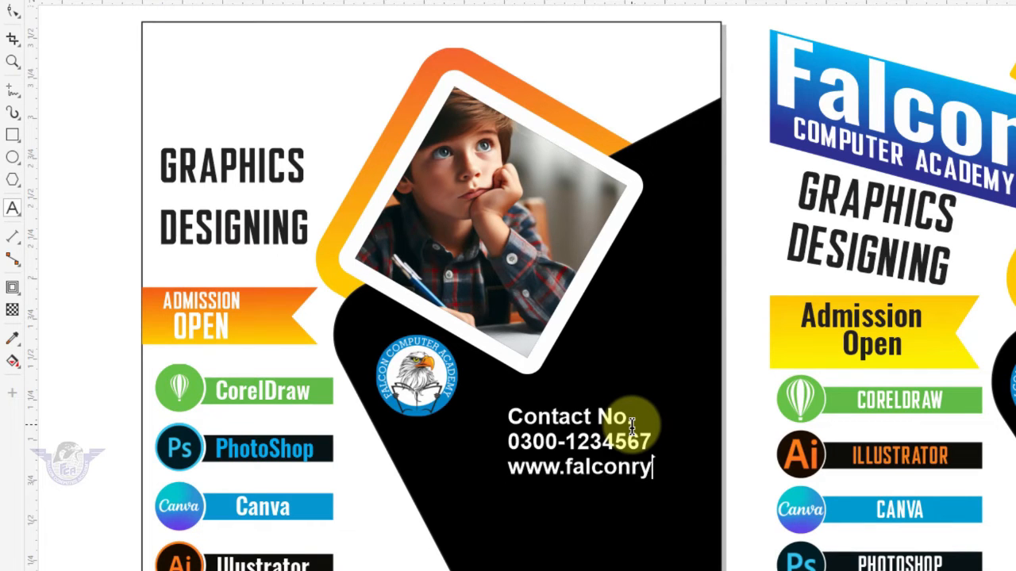
pyautogui.write('k.com')
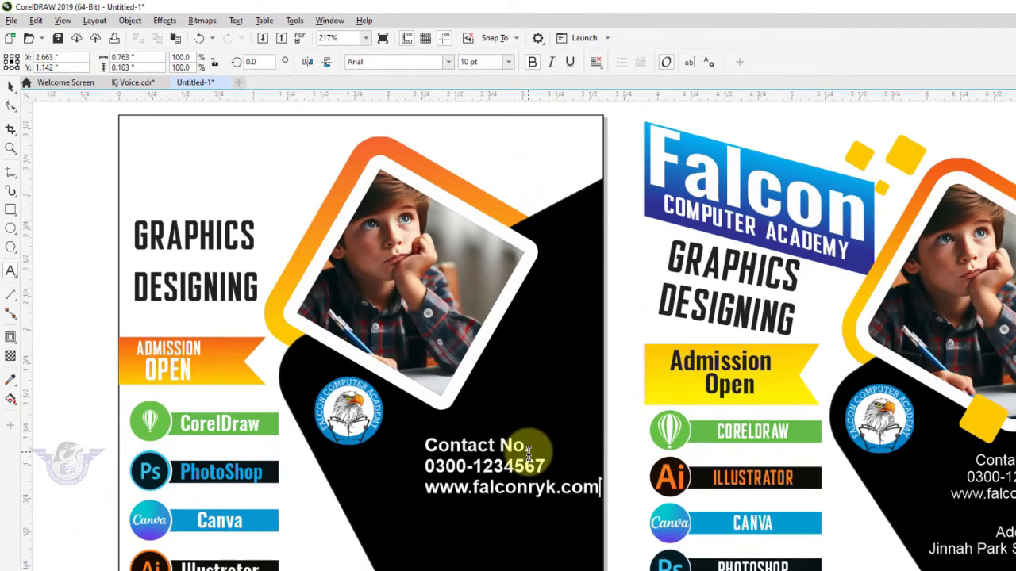
pyautogui.click(10, 95)
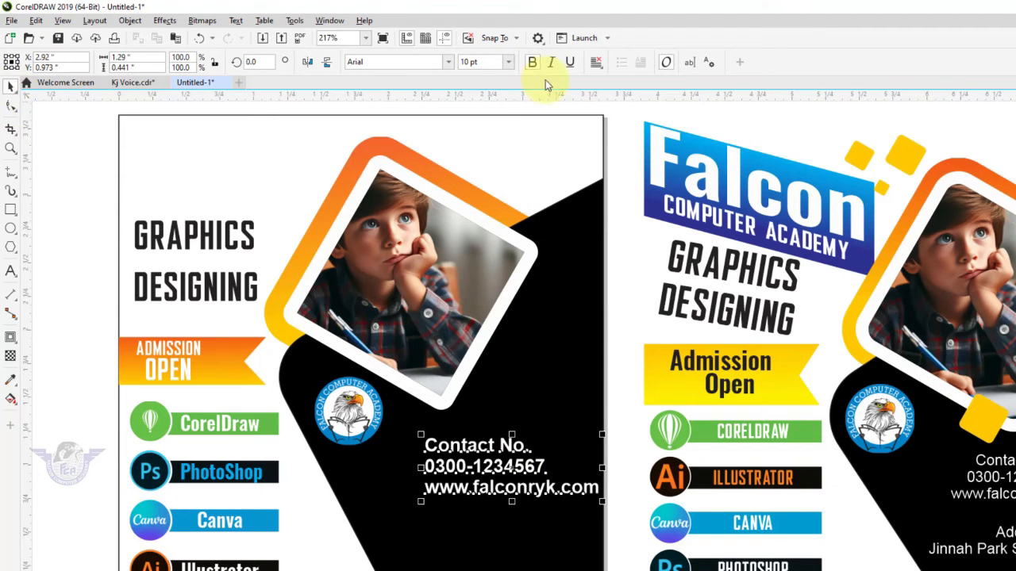
pyautogui.click(597, 65)
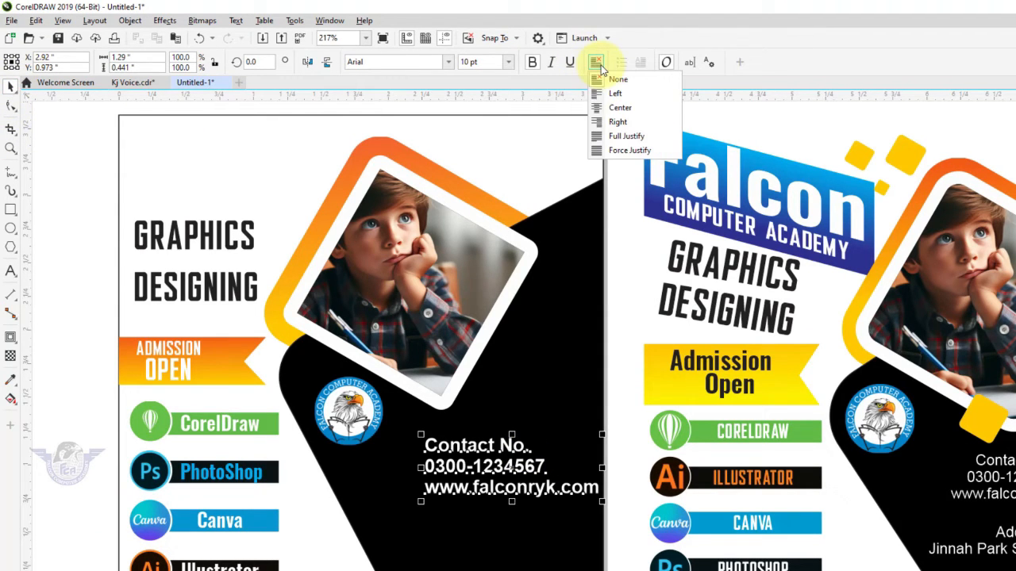
pyautogui.click(608, 110)
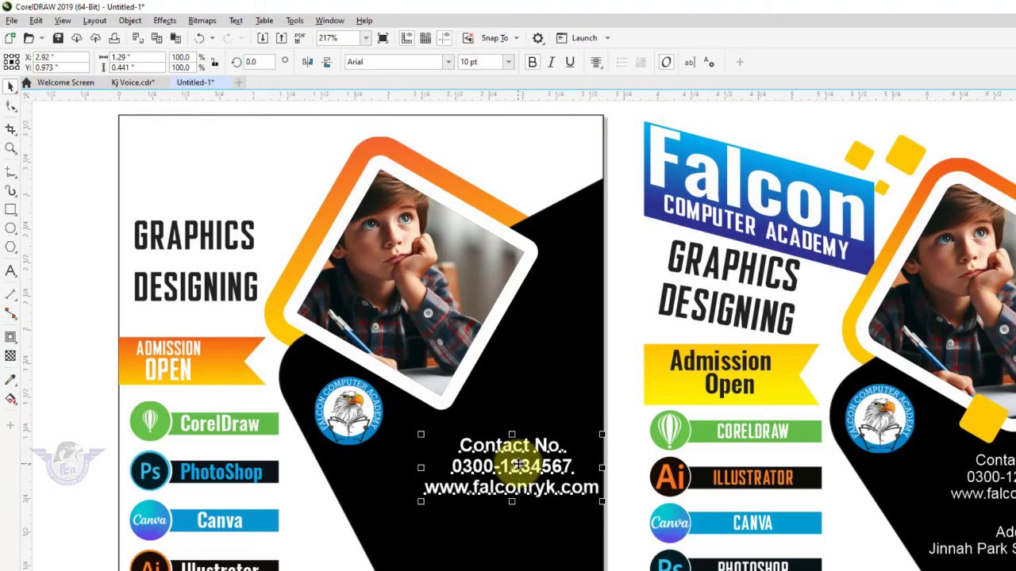
# Position the contact block under the photo, duplicate it below, and replace the copy's text with "Address:" and the academy's street address
pyautogui.moveTo(512, 444); pyautogui.dragTo(487, 540)
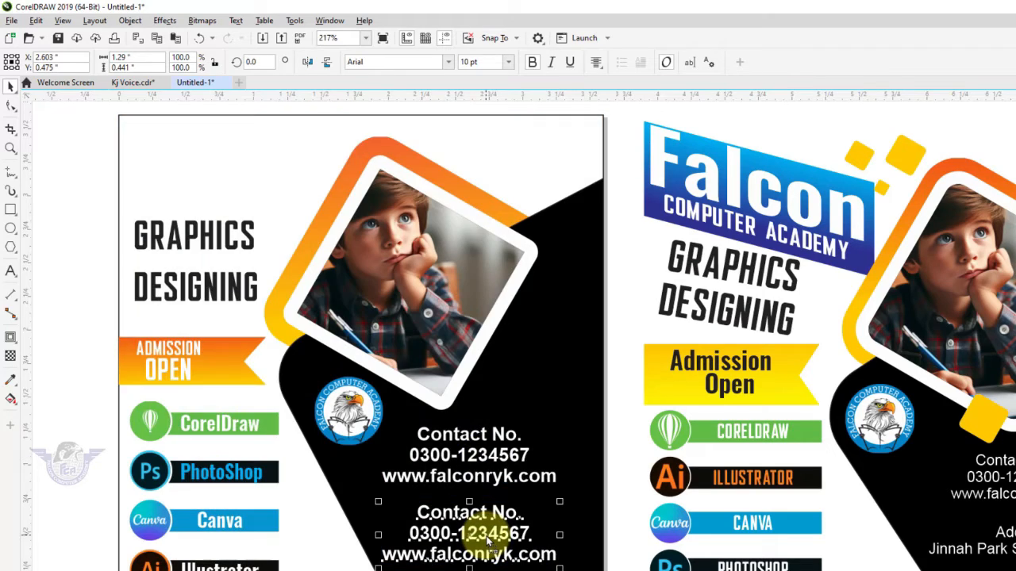
pyautogui.doubleClick(488, 539)
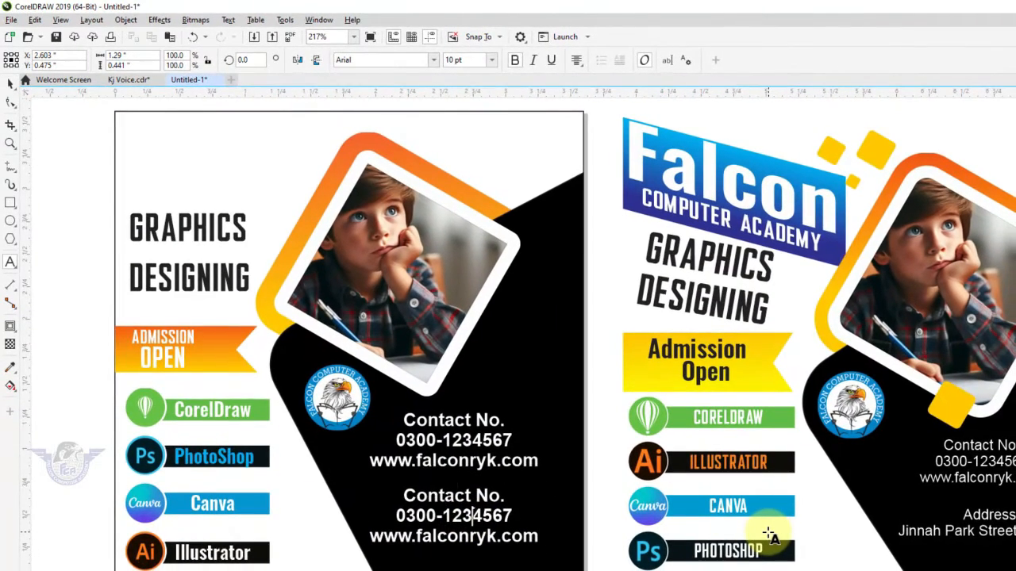
pyautogui.hotkey('ctrl', 'a')
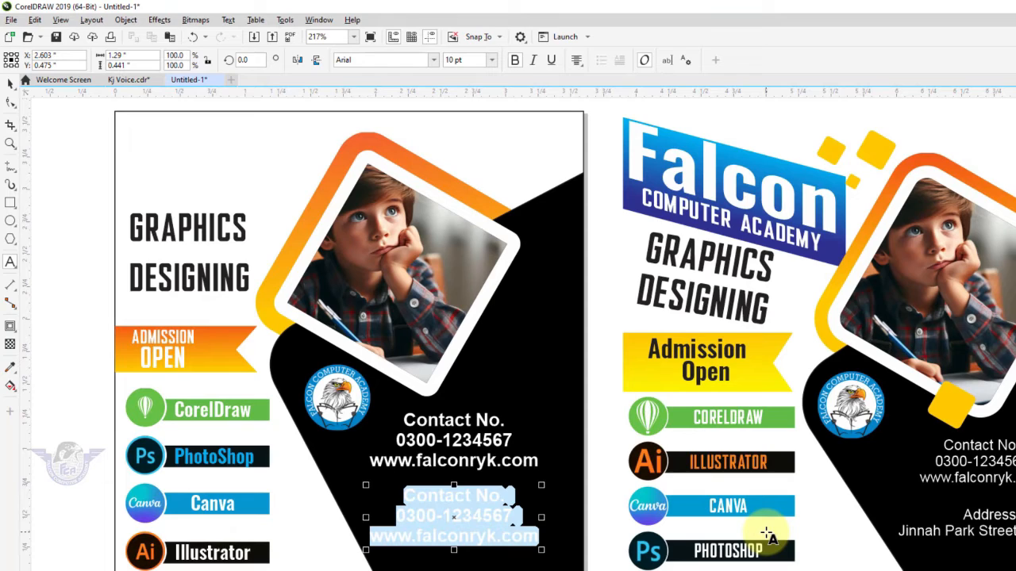
pyautogui.write('Address')
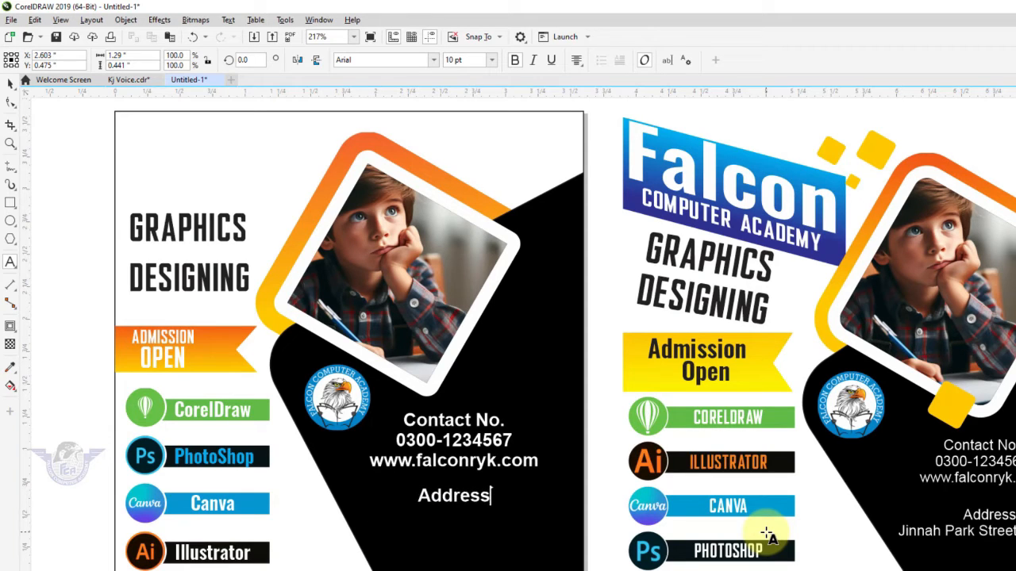
pyautogui.write(': ')
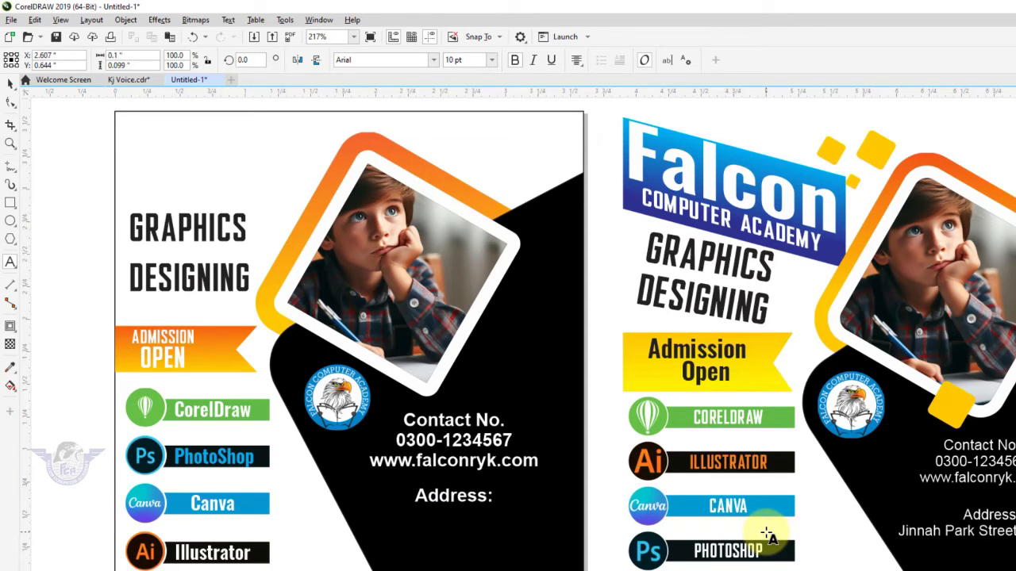
pyautogui.write('Jinnah P')
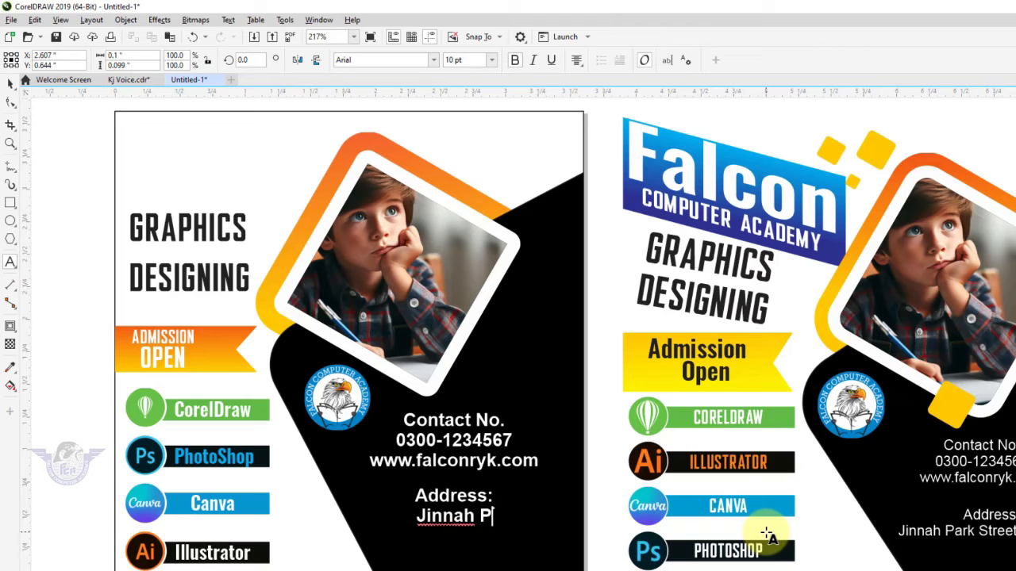
pyautogui.write('ark Street No')
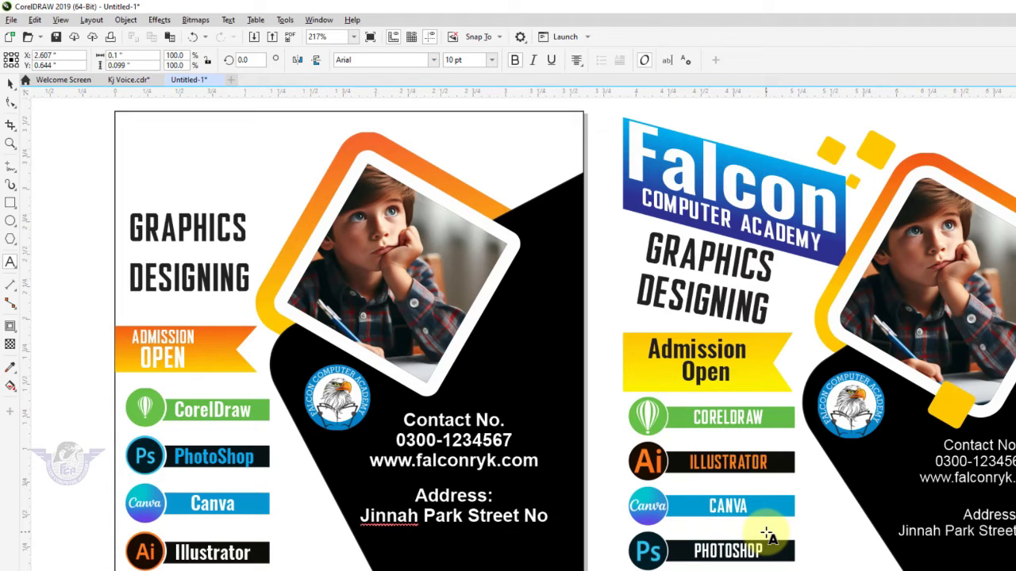
pyautogui.write('.9')
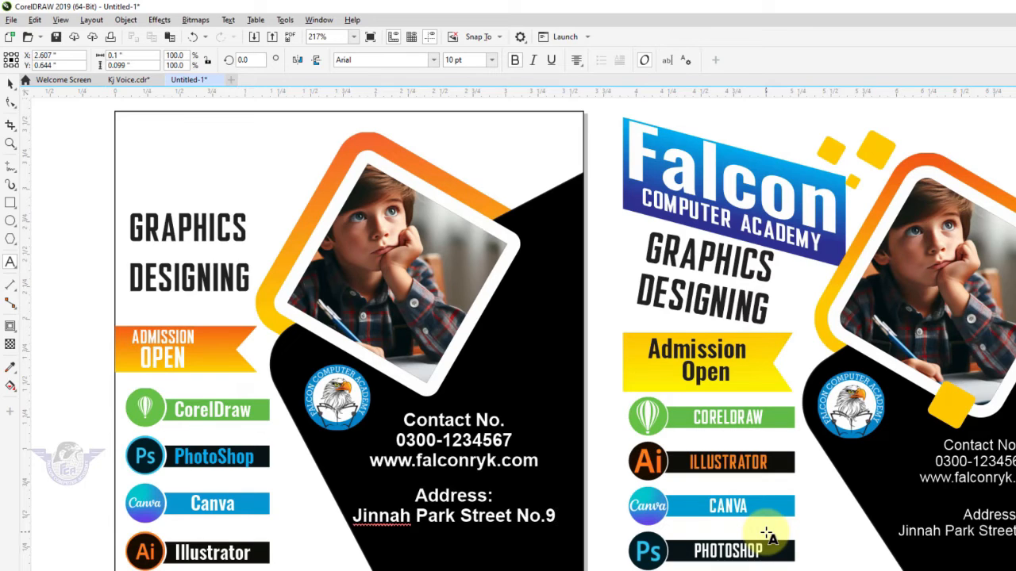
pyautogui.write(' RYK')
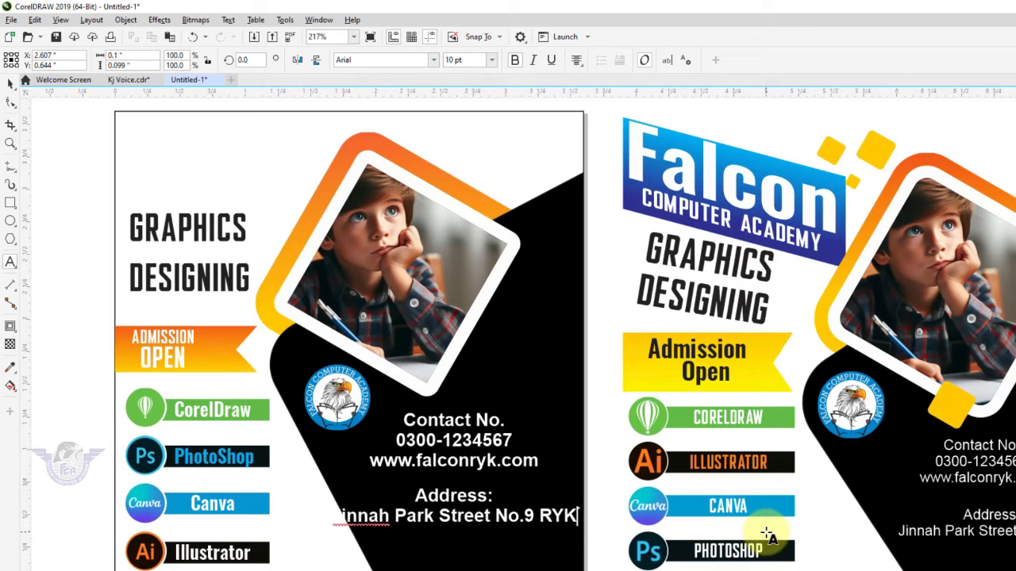
# Shrink the address block to about 9 pt so it fits the black shape, and shift it slightly lower
pyautogui.click(11, 83)
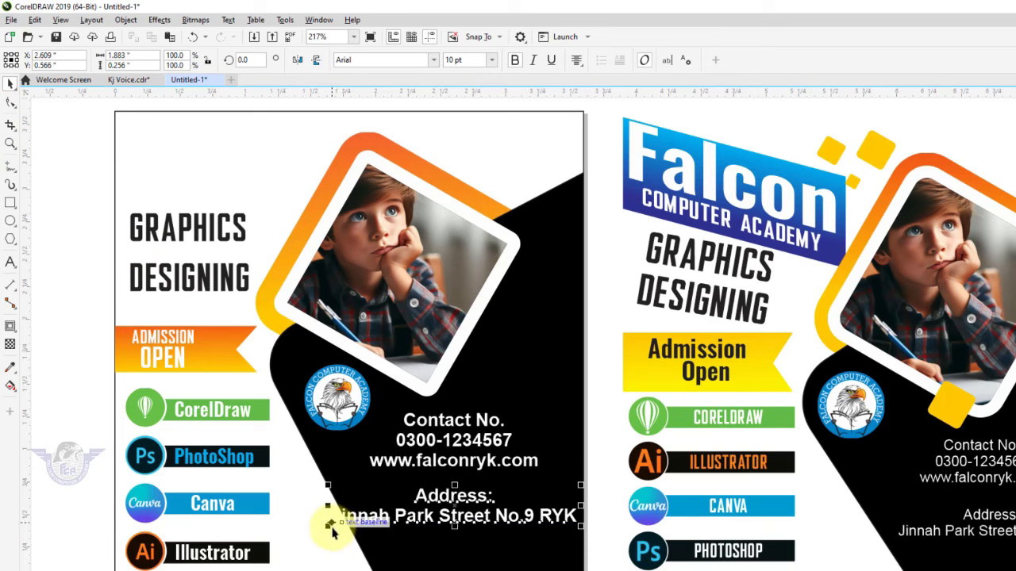
pyautogui.moveTo(328, 528); pyautogui.dragTo(351, 525)
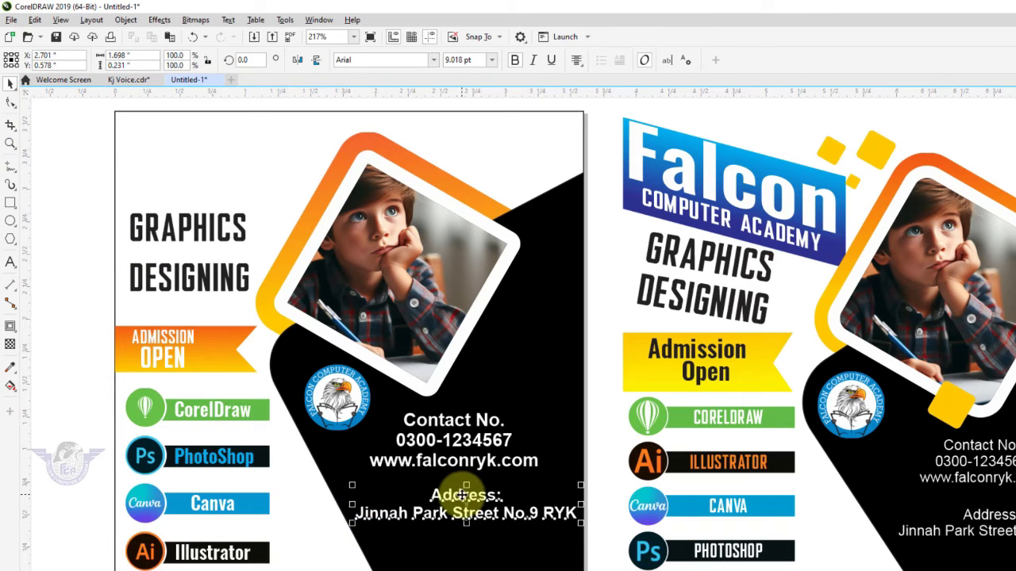
pyautogui.moveTo(463, 495); pyautogui.dragTo(463, 498)
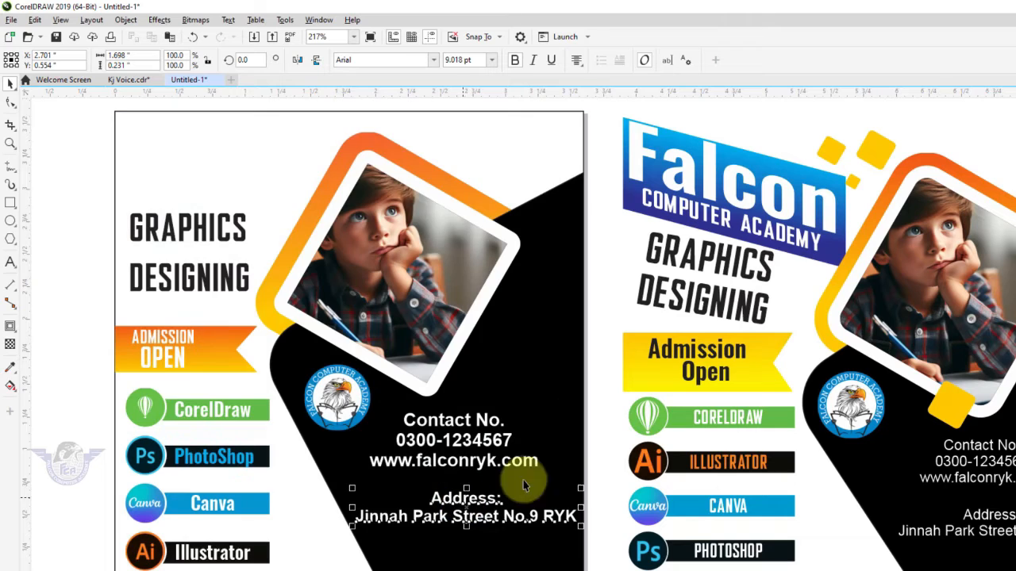
pyautogui.click(610, 434)
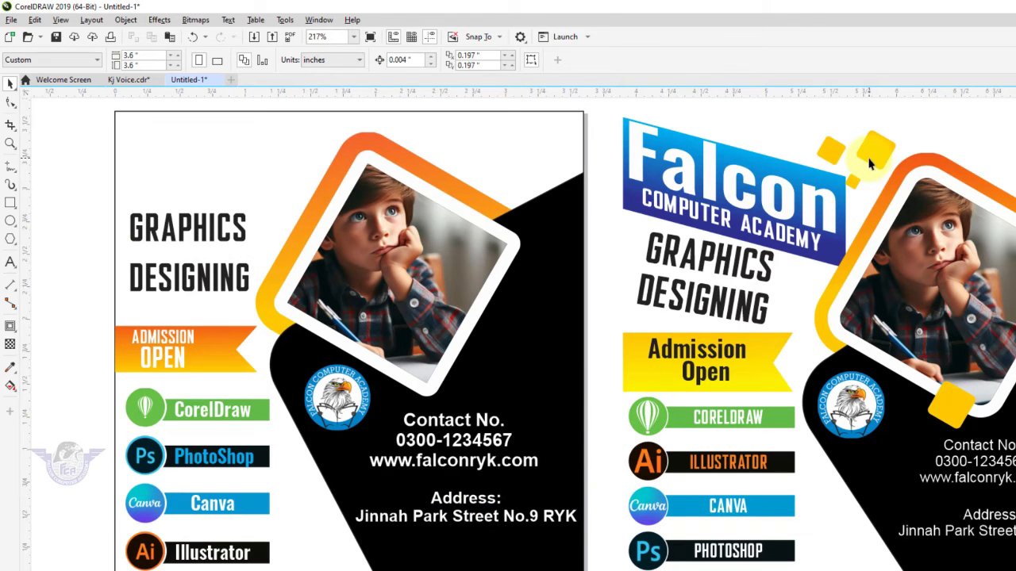
pyautogui.click(429, 305)
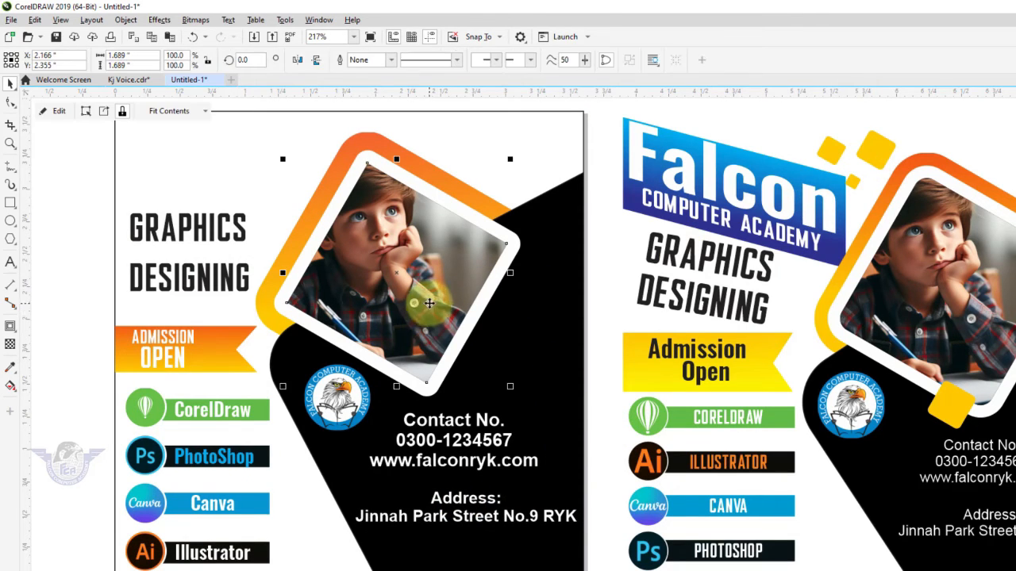
pyautogui.moveTo(428, 303); pyautogui.dragTo(288, 281)
pyautogui.hotkey('ctrl', 'z')
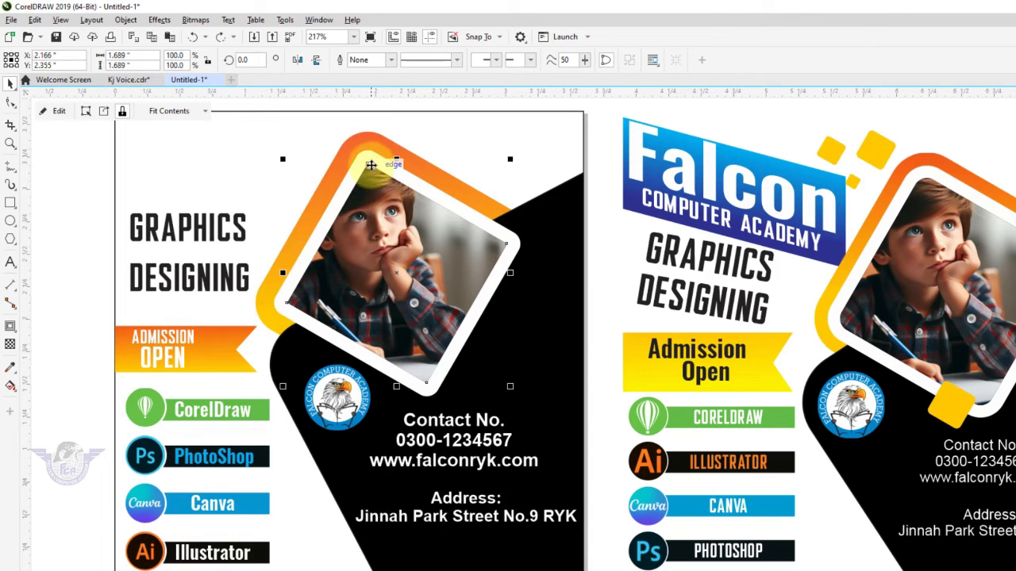
pyautogui.press('Escape')
# Place a copy of the white rounded photo frame over the heading and give it a fountain fill from deep yellow to red
pyautogui.moveTo(340, 192); pyautogui.dragTo(184, 195)
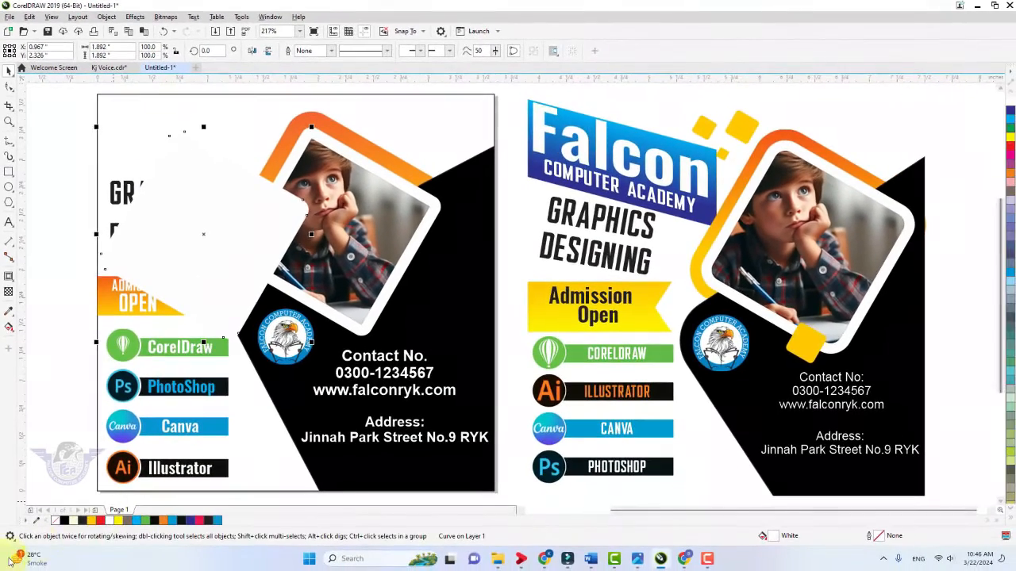
pyautogui.click(92, 521)
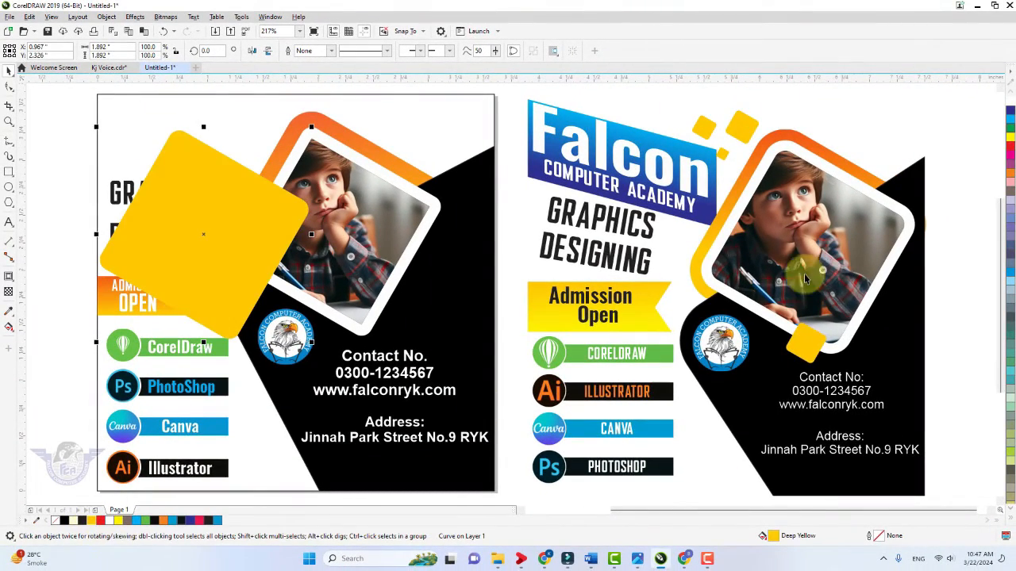
pyautogui.click(8, 324)
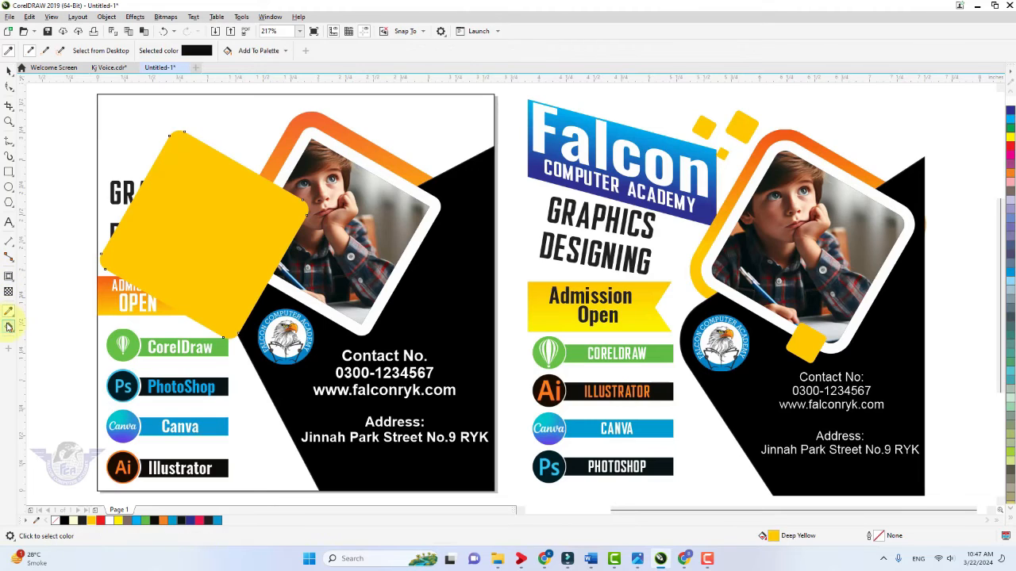
pyautogui.moveTo(185, 150); pyautogui.dragTo(195, 308)
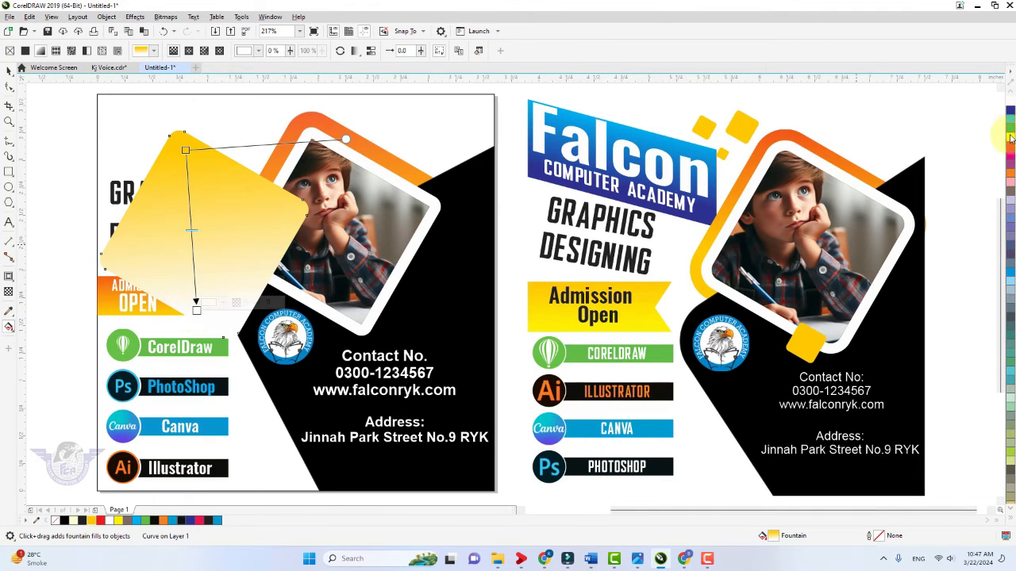
pyautogui.moveTo(1012, 148); pyautogui.dragTo(196, 309)
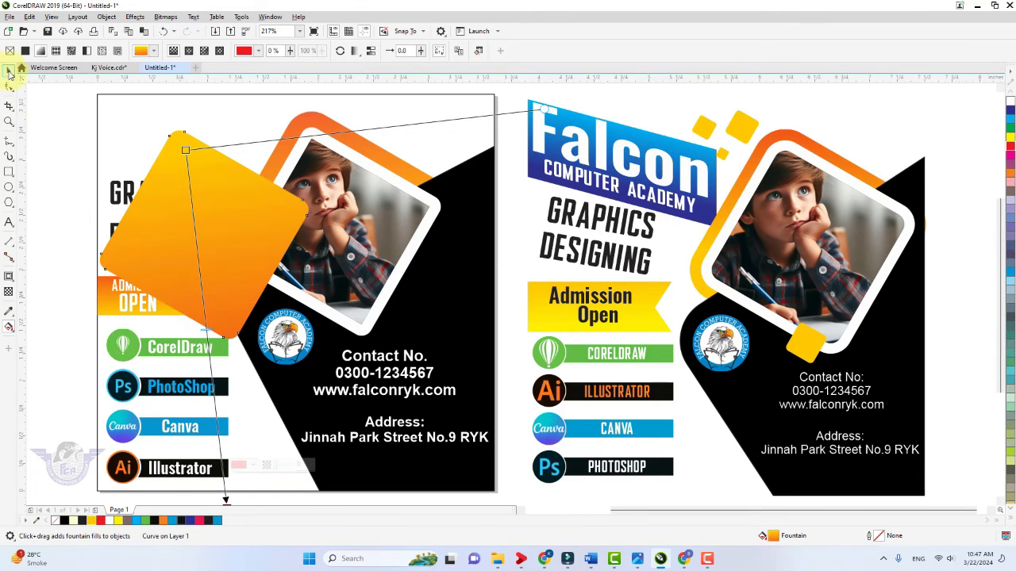
# Shrink the gradient square and arrange three small copies of different sizes beside the photo frame's upper corner, one about 0.16 inch wide
pyautogui.click(8, 70)
pyautogui.moveTo(311, 127); pyautogui.dragTo(273, 220)
pyautogui.moveTo(208, 237); pyautogui.dragTo(241, 121)
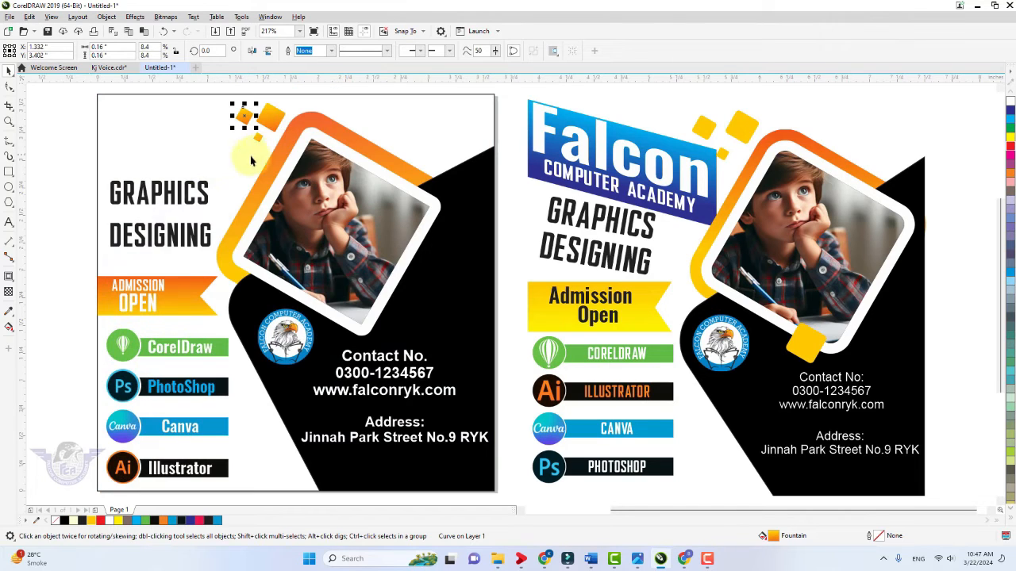
# Break the "GRAPHICS DESIGNING" heading into separate lines and move "DESIGNING" closer to "GRAPHICS"
pyautogui.click(189, 206)
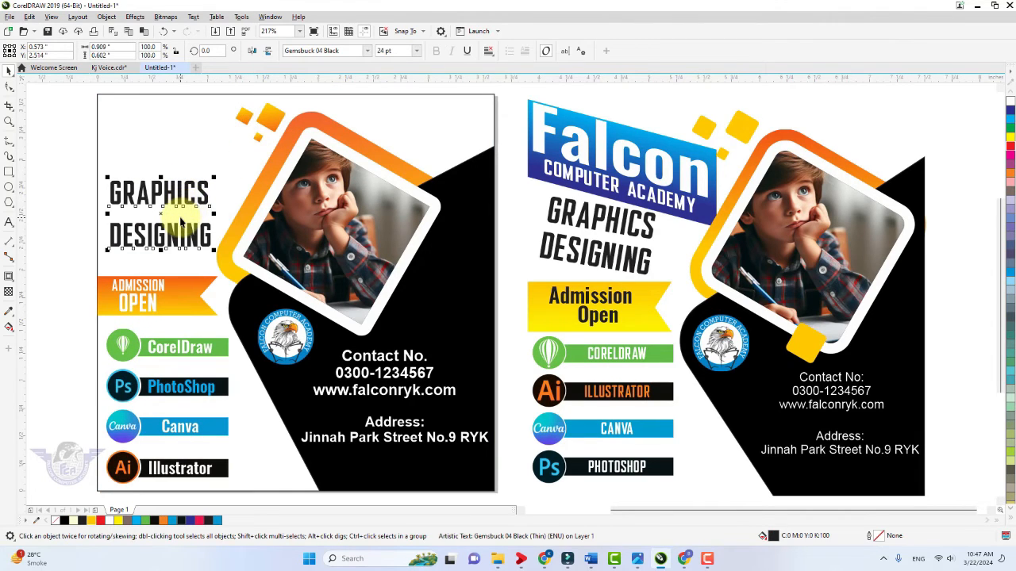
pyautogui.hotkey('ctrl', 'k')
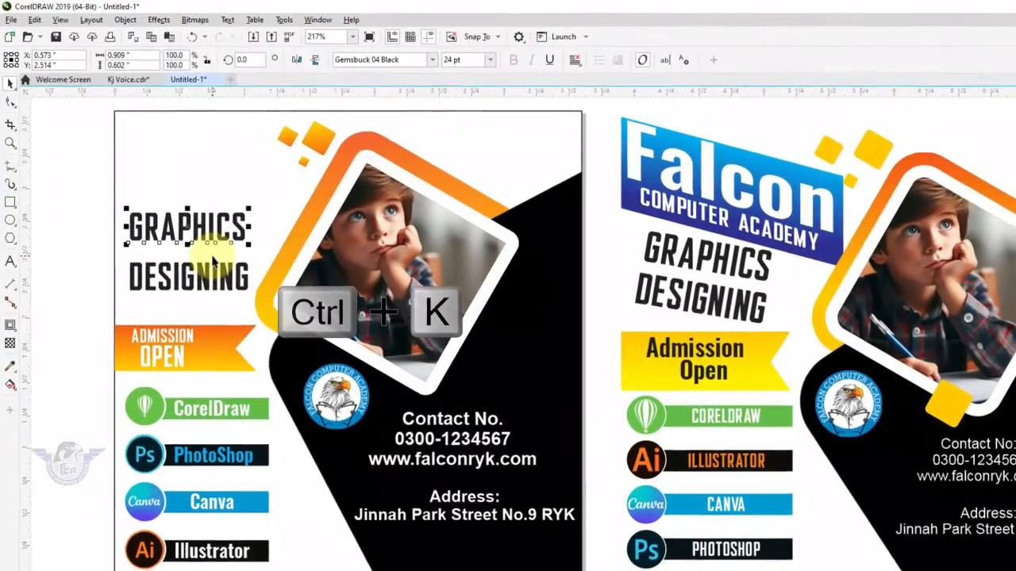
pyautogui.moveTo(209, 278); pyautogui.dragTo(204, 265)
# Rotate both heading lines together to about 336.5 degrees and place them between the photo frame and the "Admission Open" banner
pyautogui.moveTo(100, 185); pyautogui.dragTo(246, 274)
pyautogui.click(246, 269)
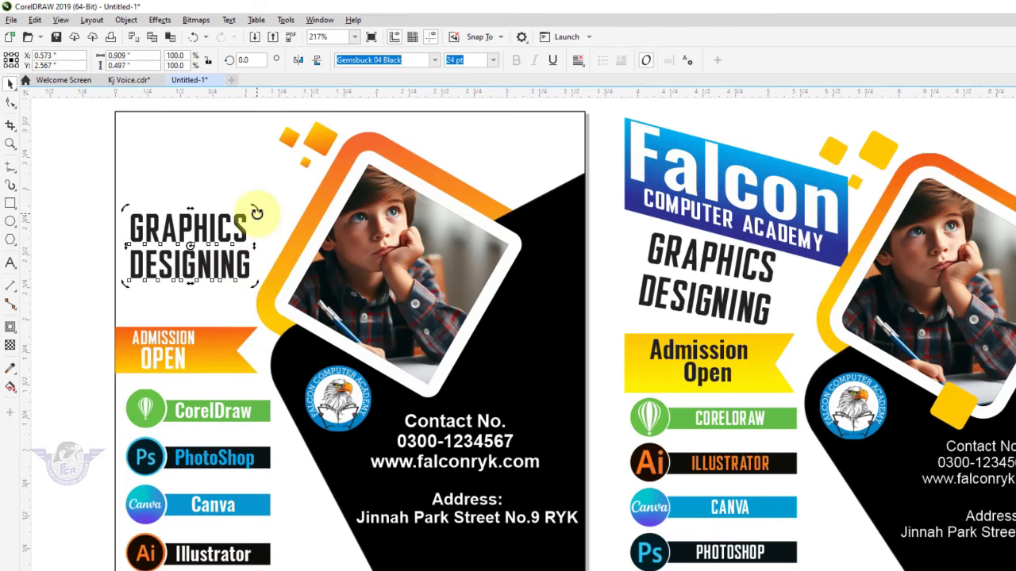
pyautogui.moveTo(256, 209); pyautogui.dragTo(230, 270)
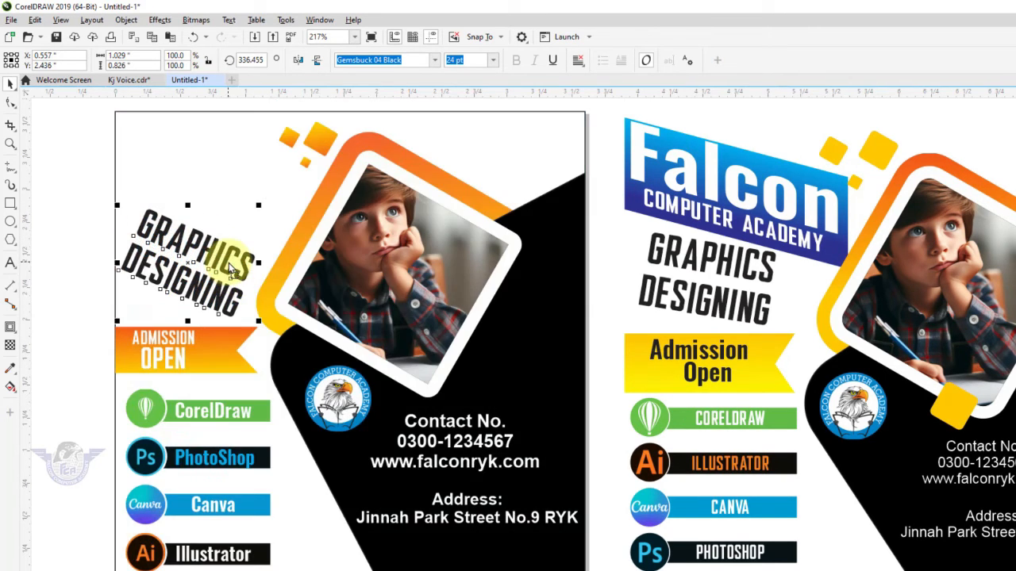
pyautogui.click(84, 186)
# Draw a rectangle about 1.26 by 0.43 inches from the page's left edge, above the tilted heading
pyautogui.click(10, 203)
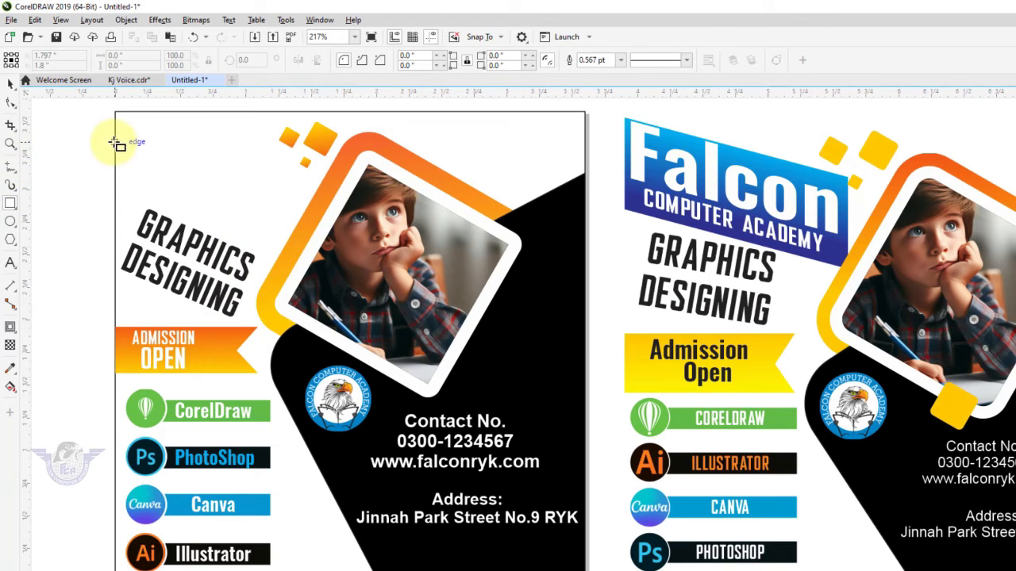
pyautogui.moveTo(115, 143); pyautogui.dragTo(279, 199)
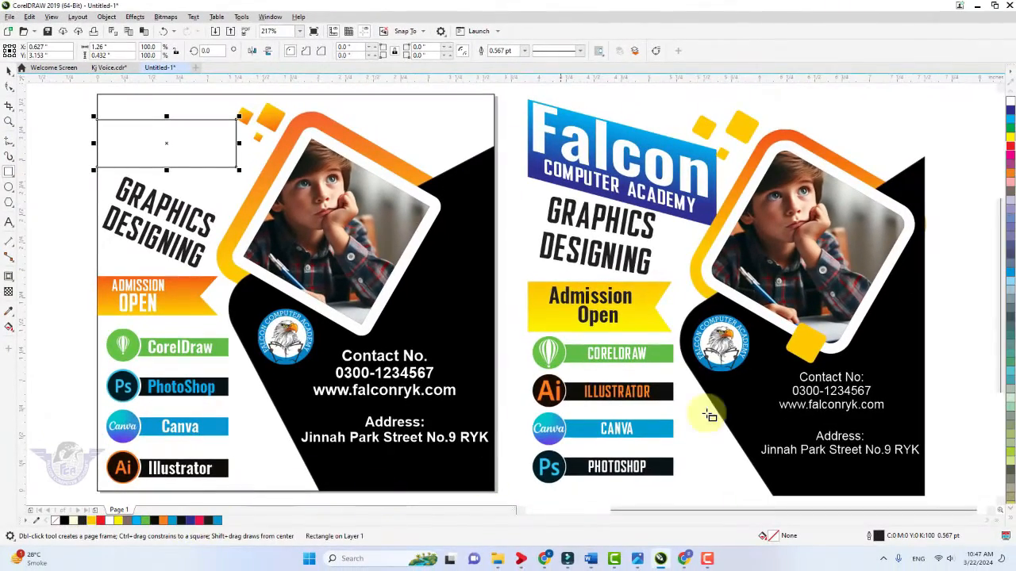
# Fill the rectangle above the tilted heading with a vertical gradient from dark blue at the upper edge to light blue at the lower edge
pyautogui.click(1012, 114)
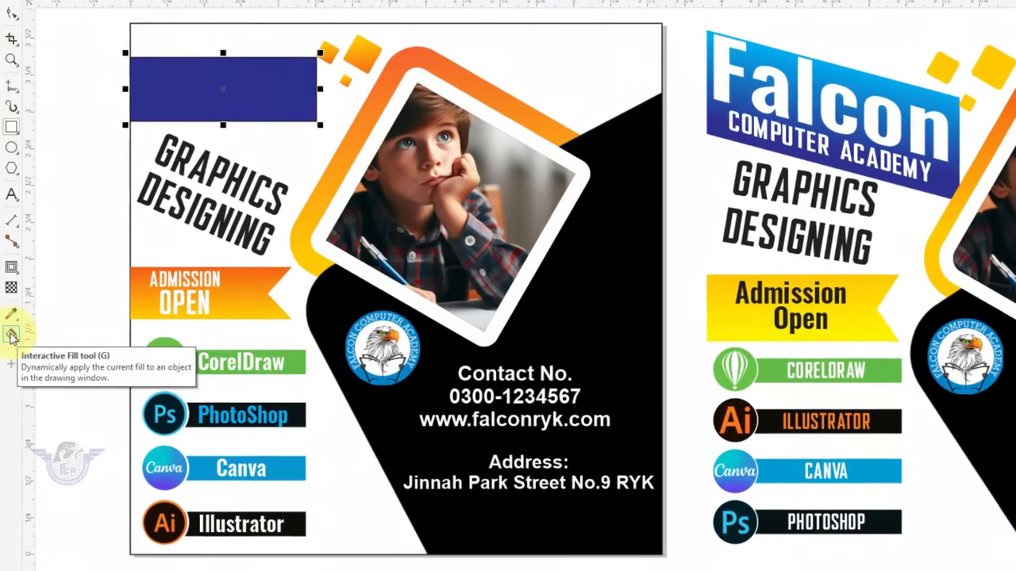
pyautogui.click(9, 328)
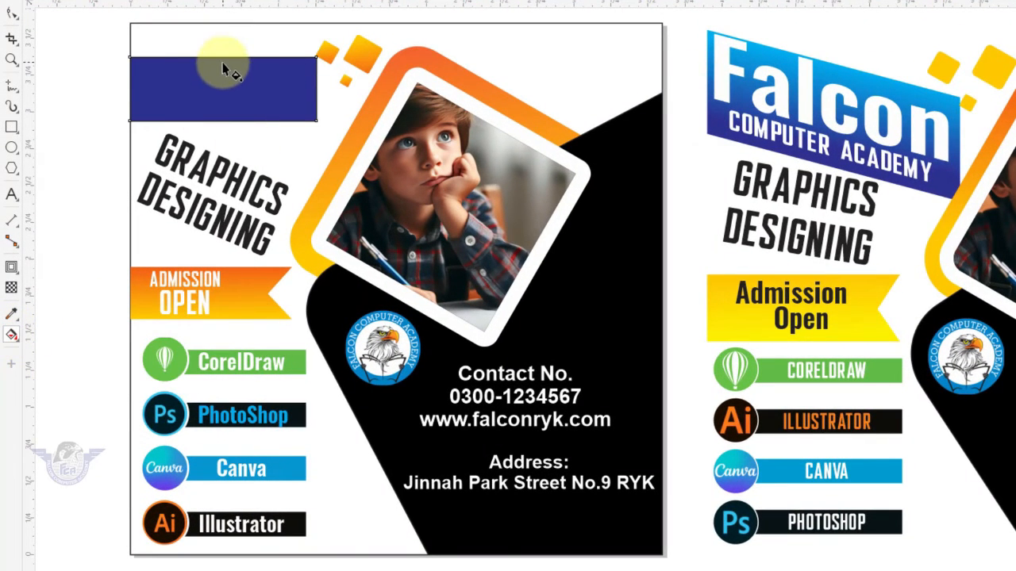
pyautogui.moveTo(223, 58); pyautogui.dragTo(222, 120)
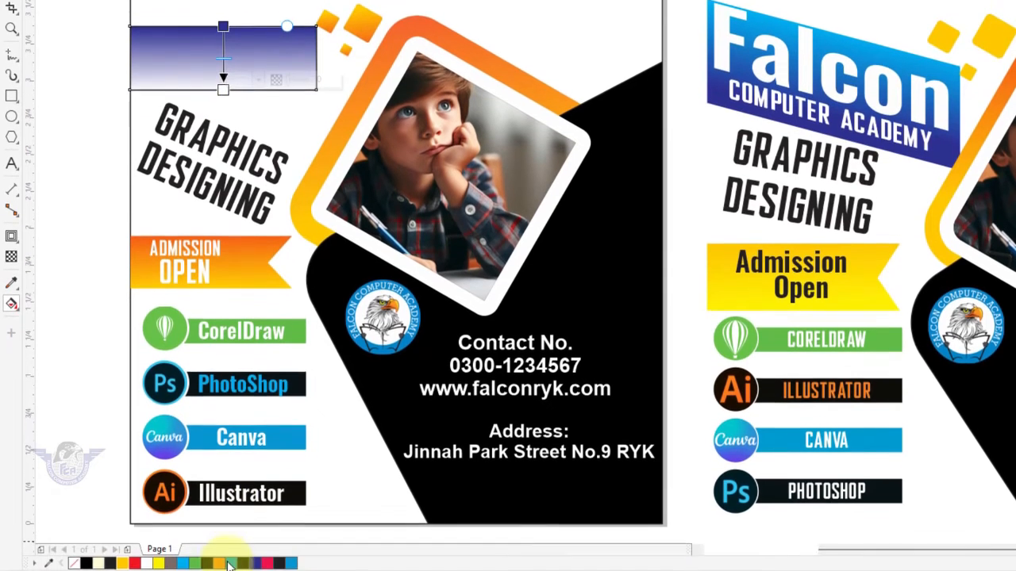
pyautogui.click(230, 558)
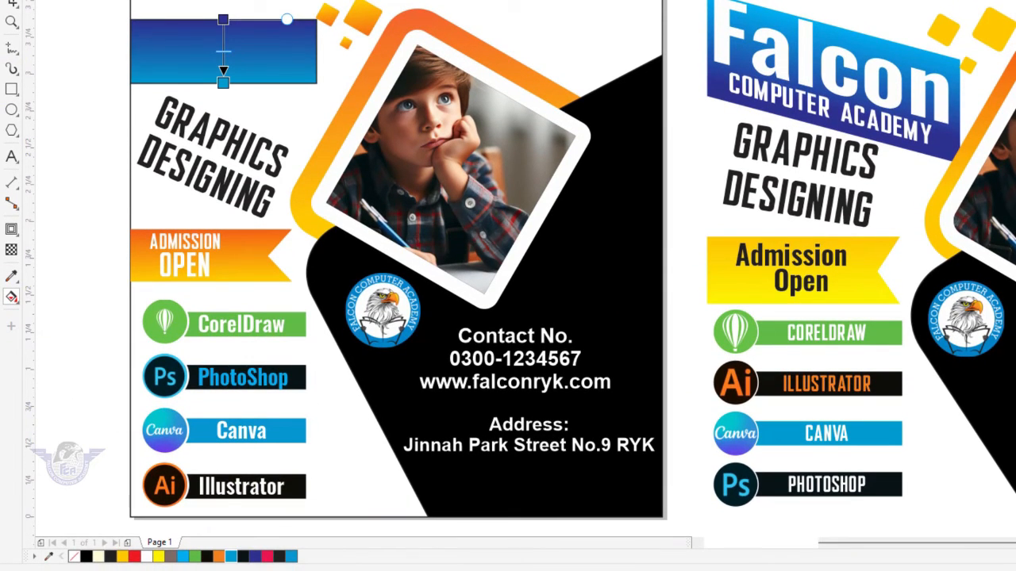
pyautogui.click(11, 1)
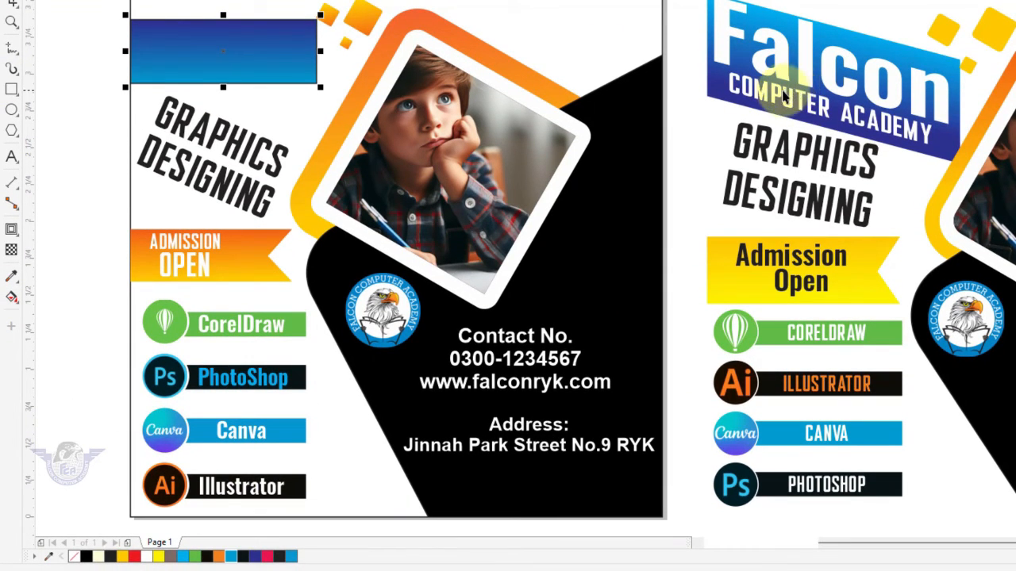
# Add the two-line text "Falcon" and "Computer Academy" starting just outside the page's left edge, below the blue rectangle
pyautogui.scroll(-3, 784, 95)
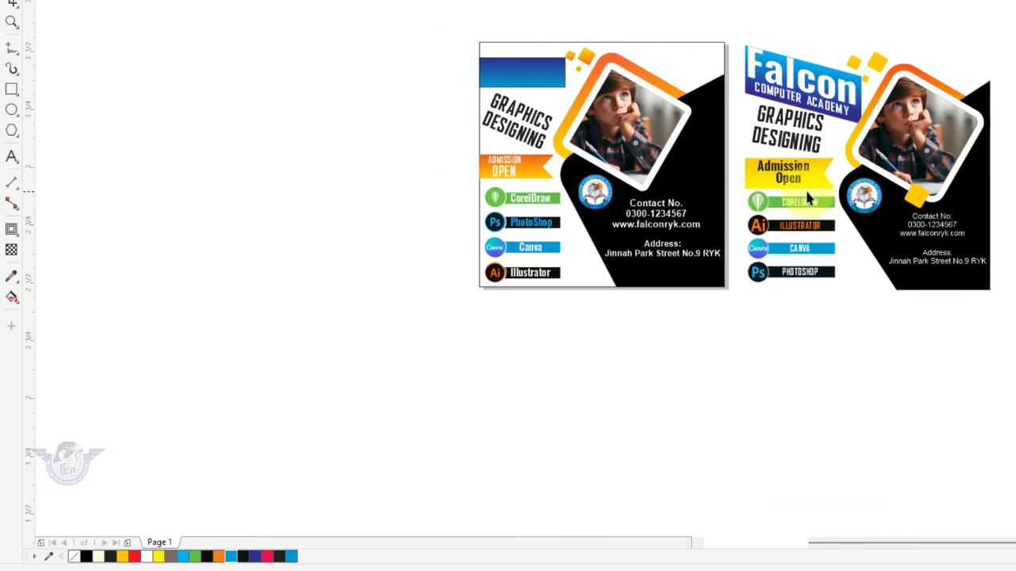
pyautogui.scroll(3, 808, 198)
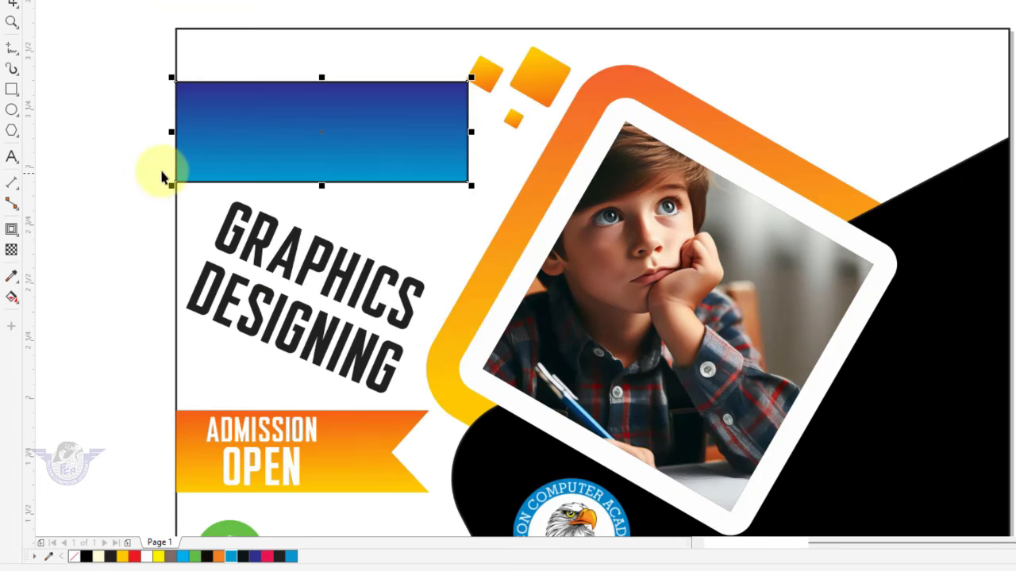
pyautogui.click(11, 159)
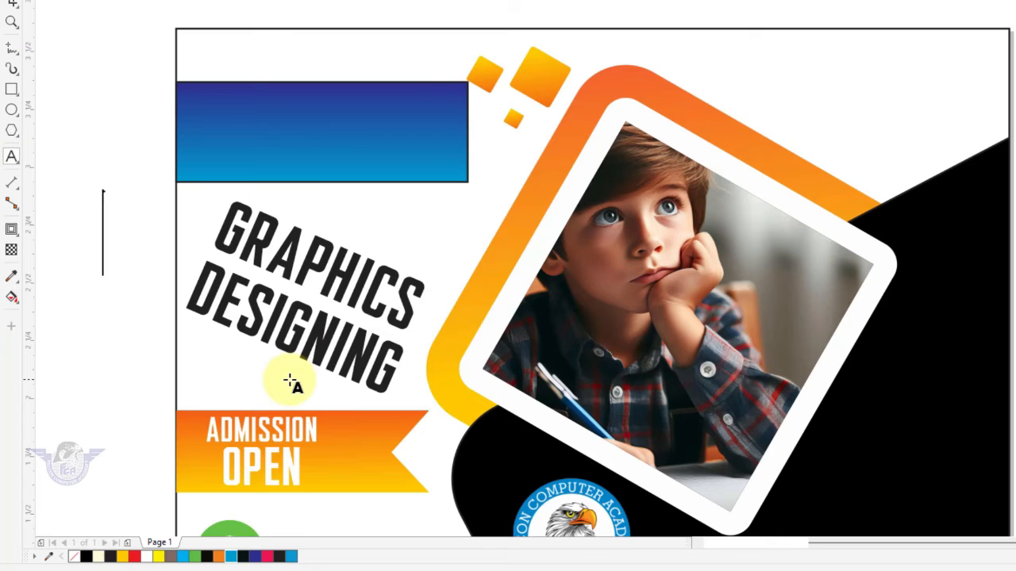
pyautogui.write('F')
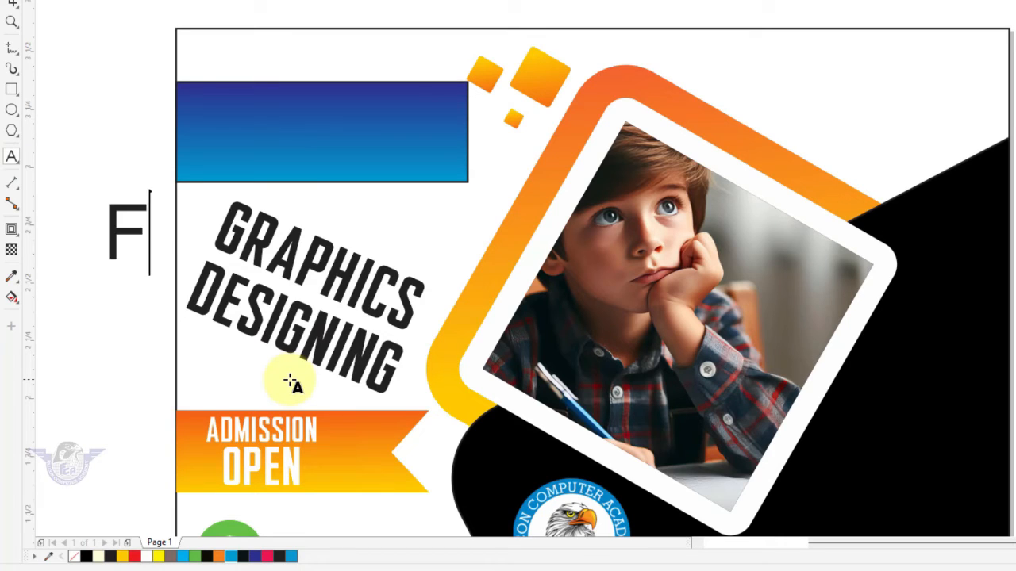
pyautogui.write('alcon Compute')
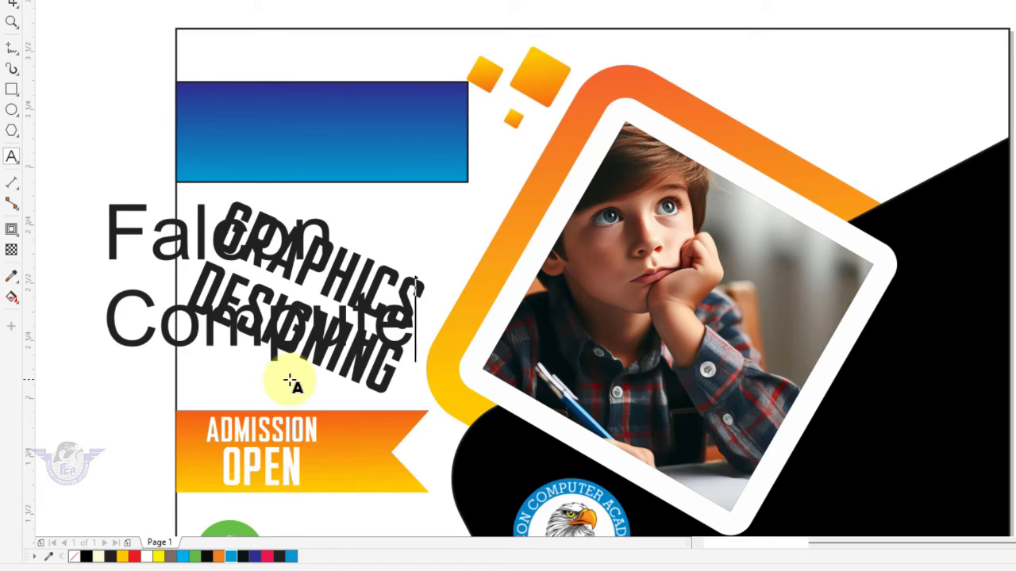
pyautogui.write('r Academy')
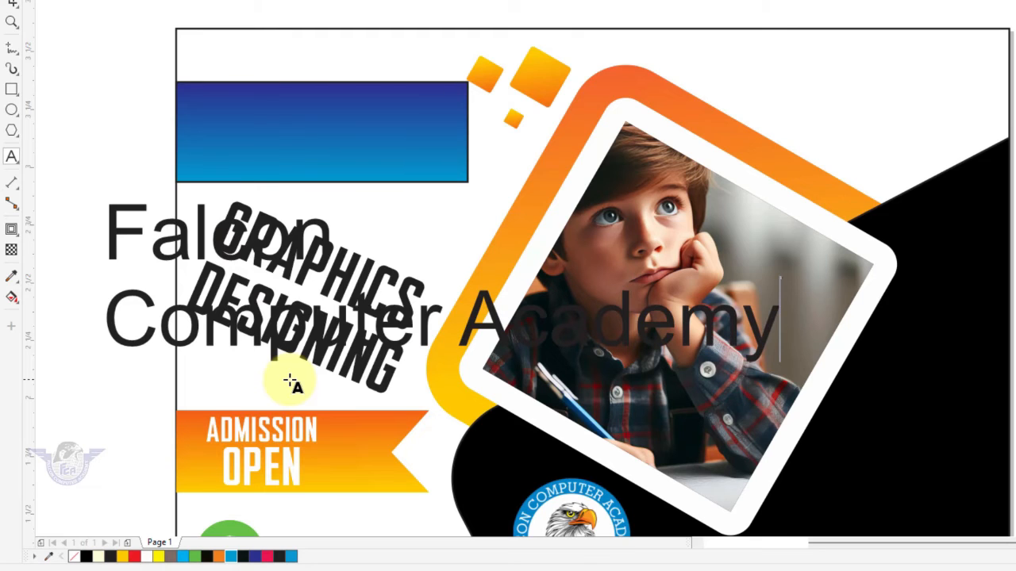
# Set the academy name text to Gemsbuck 04 Black and shrink it onto the blue rectangle at about 7.6 pt
pyautogui.click(13, 3)
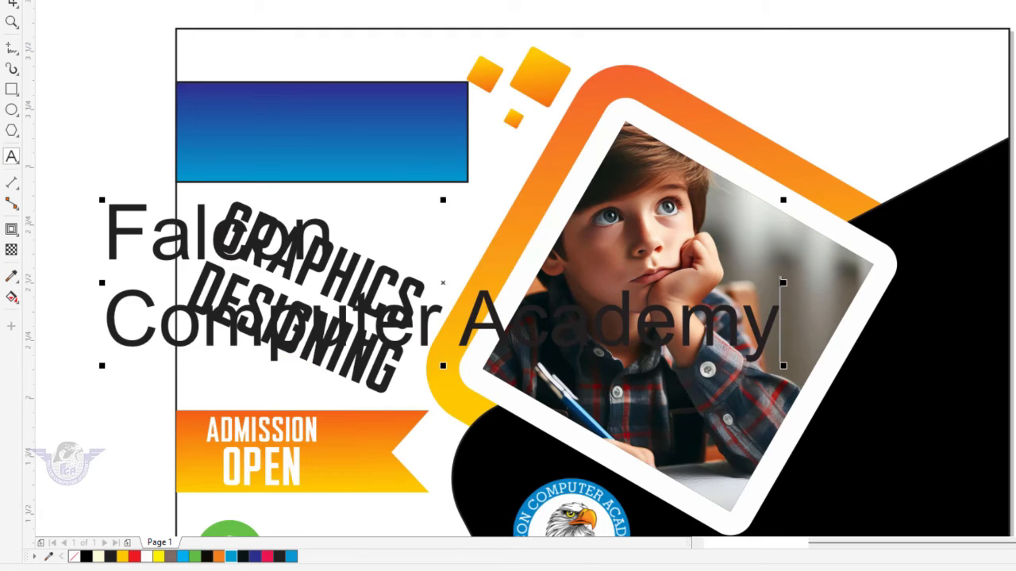
pyautogui.click(12, 1)
pyautogui.click(435, 3)
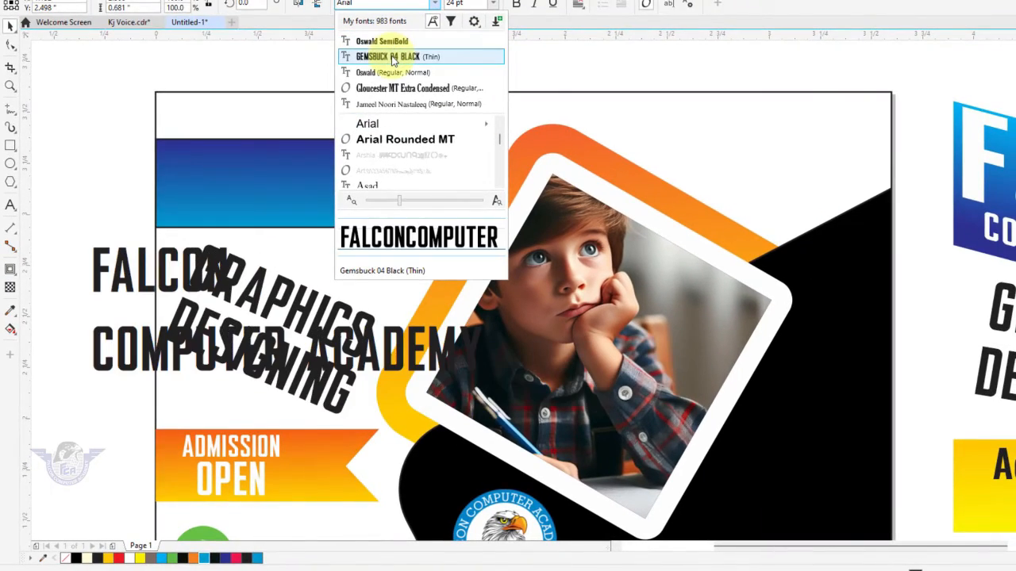
pyautogui.click(393, 56)
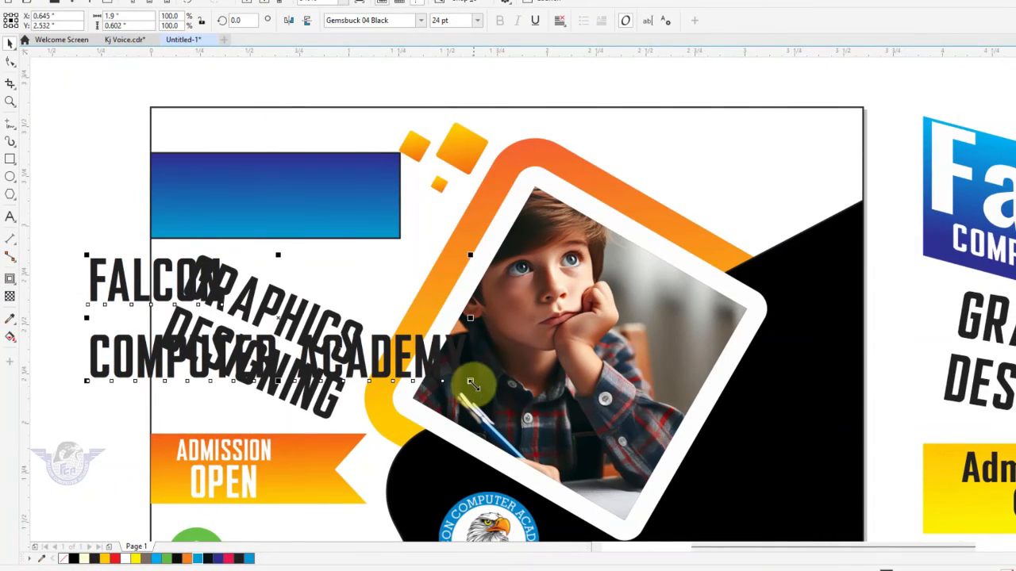
pyautogui.moveTo(470, 383); pyautogui.dragTo(251, 209)
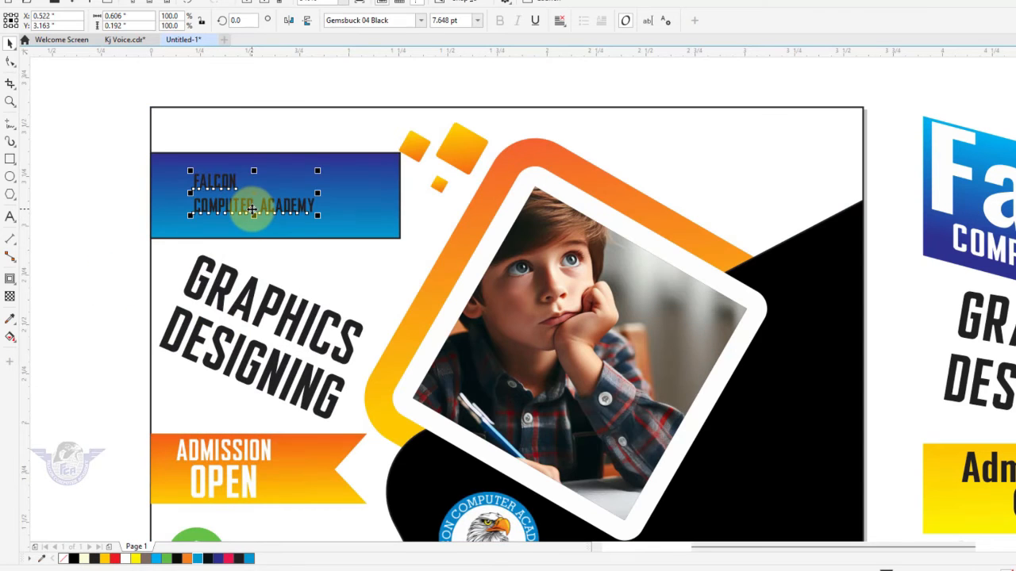
# Break the academy name into separate lines, enlarge "Falcon" to about 22.6 pt, position both within the blue rectangle and color them white
pyautogui.hotkey('ctrl', 'k')
pyautogui.moveTo(238, 167); pyautogui.dragTo(319, 119)
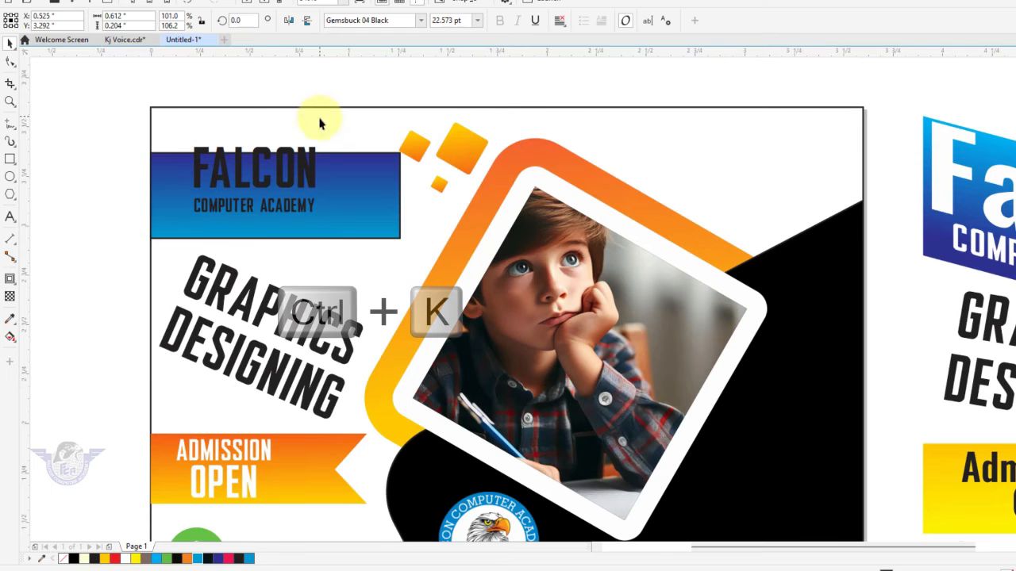
pyautogui.click(270, 210)
pyautogui.moveTo(270, 211)
pyautogui.mouseDown()
pyautogui.moveTo(267, 173)
pyautogui.moveTo(270, 210)
pyautogui.mouseUp()
pyautogui.click(1013, 159)
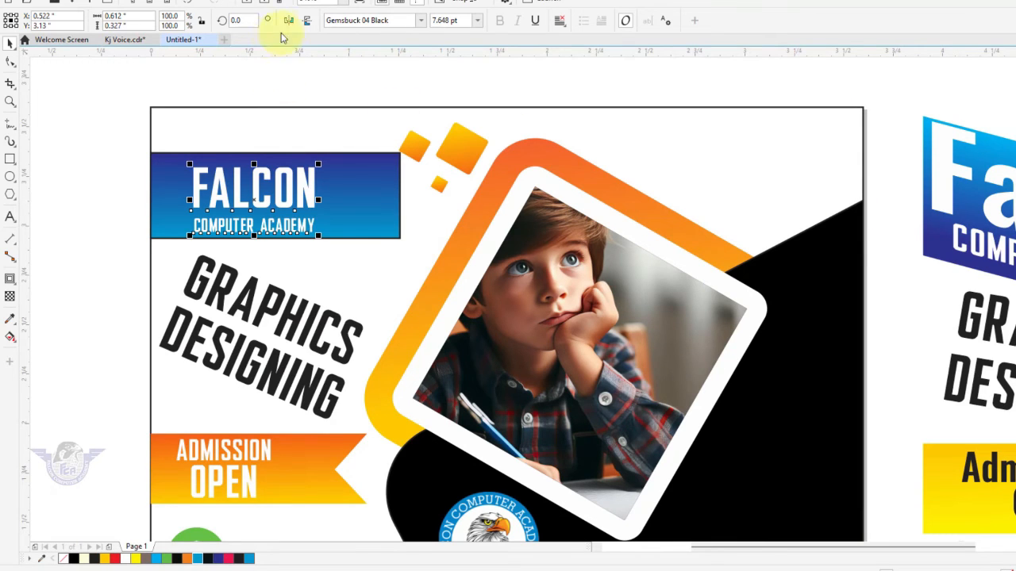
# Change both name lines to Oswald SemiBold, center "Falcon" over "Computer Academy", and remove the blue rectangle's outline
pyautogui.click(419, 21)
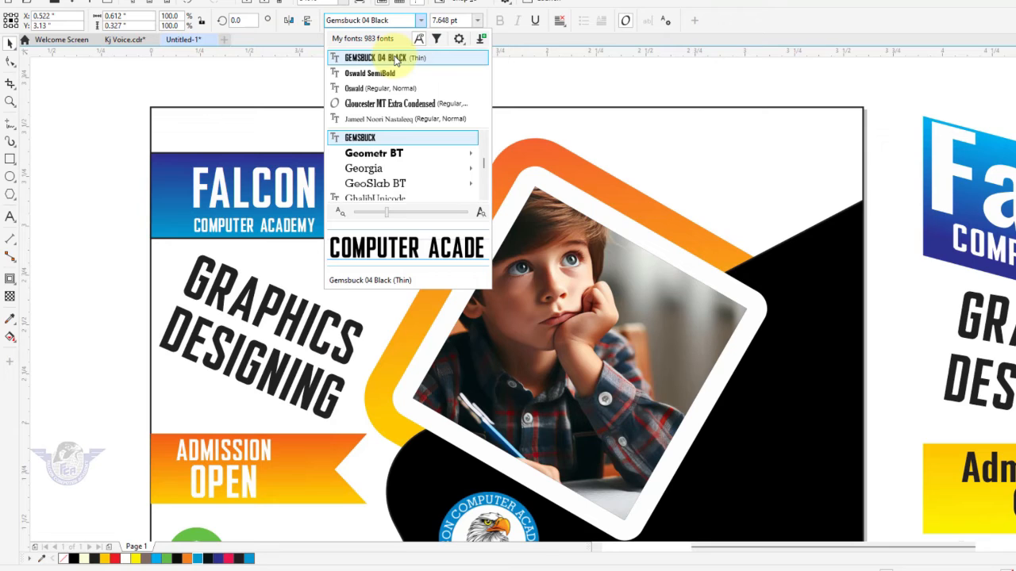
pyautogui.click(379, 73)
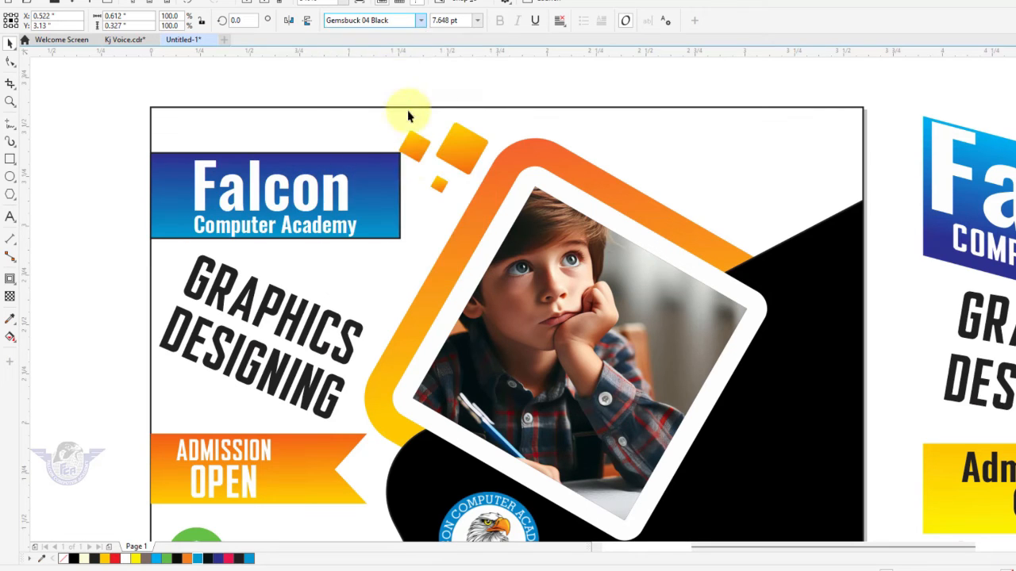
pyautogui.click(357, 186)
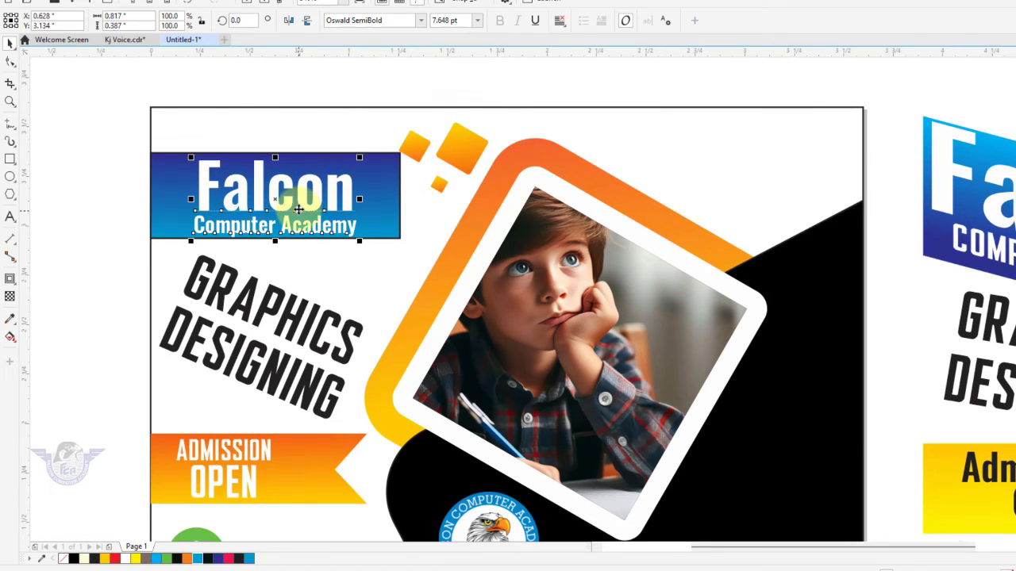
pyautogui.click(378, 223)
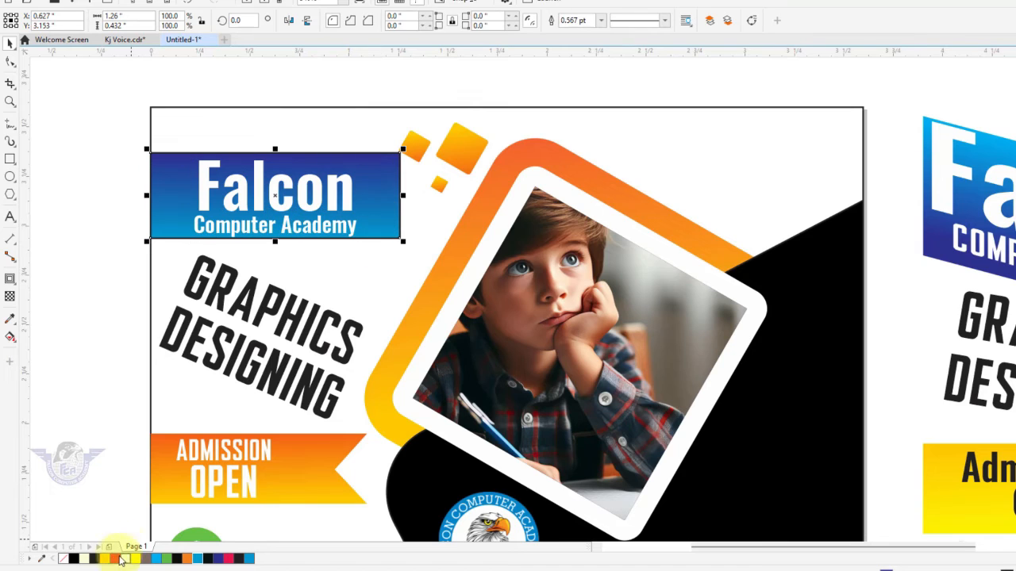
pyautogui.rightClick(63, 559)
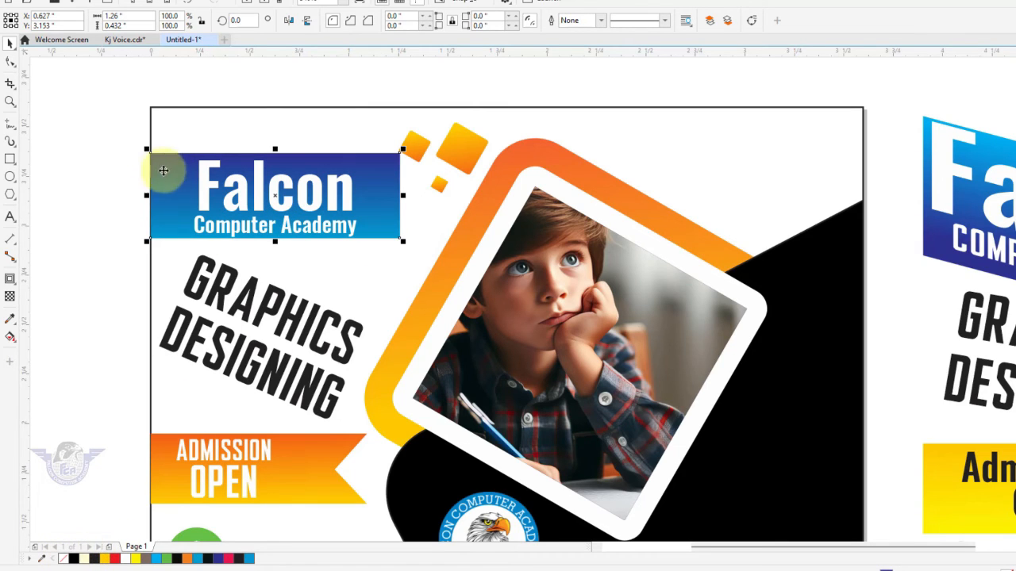
# Skew the blue rectangle and its text together so they slope down from the page's top-left corner, and widen them to about 1.43 inches
pyautogui.moveTo(120, 135); pyautogui.dragTo(416, 251)
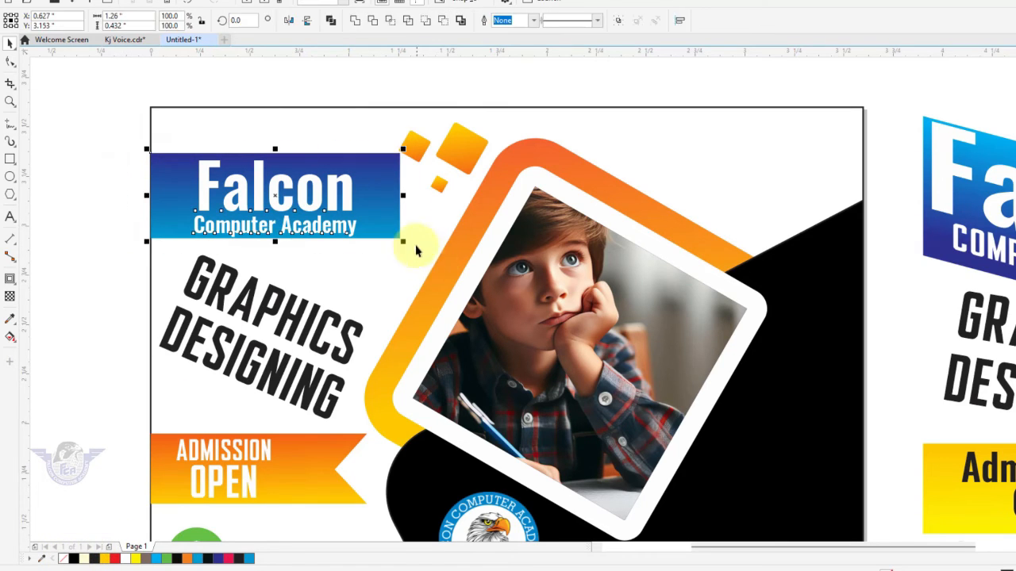
pyautogui.click(388, 219)
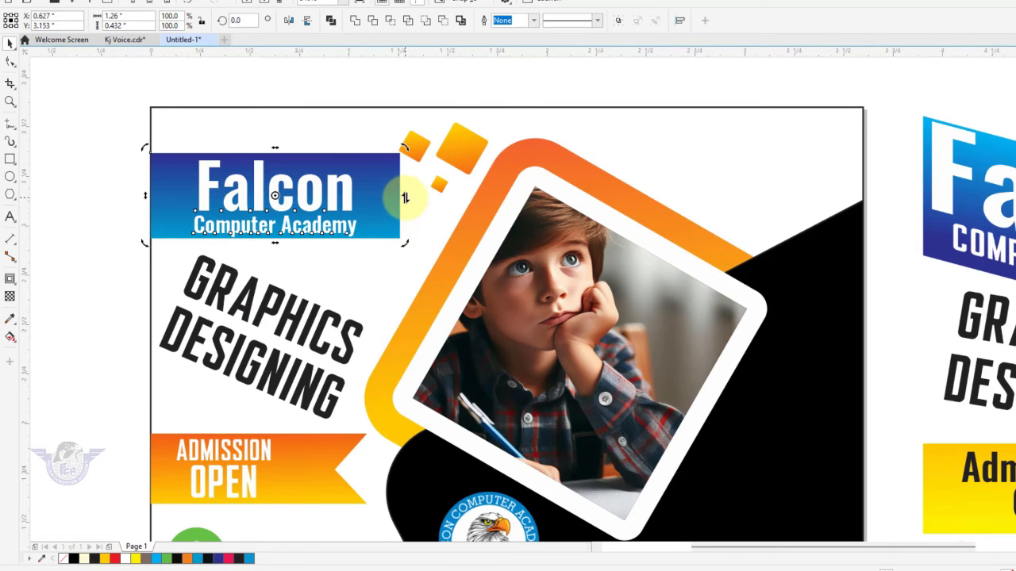
pyautogui.moveTo(405, 197); pyautogui.dragTo(392, 238)
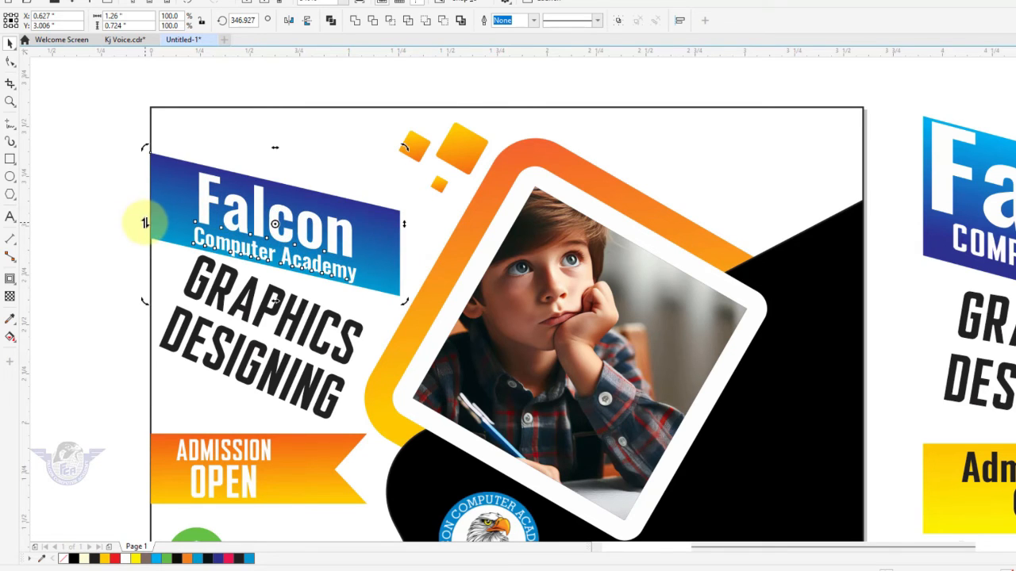
pyautogui.moveTo(144, 223); pyautogui.dragTo(151, 190)
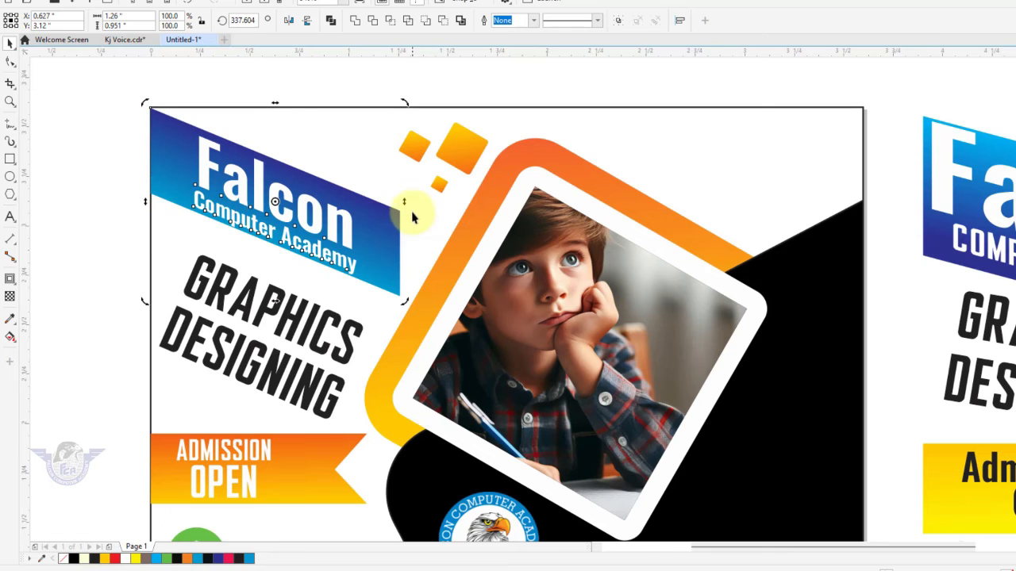
pyautogui.moveTo(403, 200); pyautogui.dragTo(437, 204)
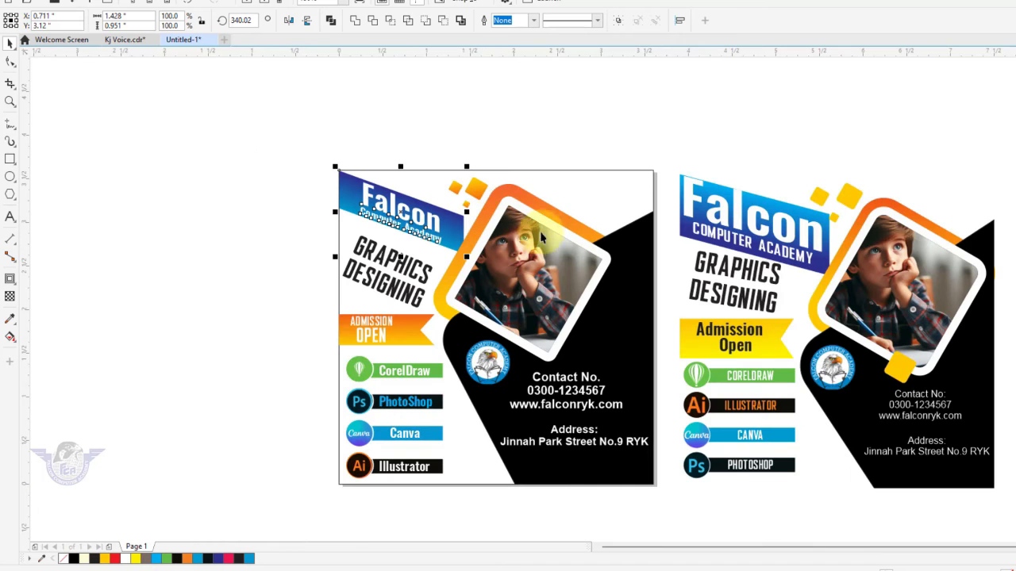
# Copy the largest orange square onto the photo frame's bottom corner and enlarge the copy to about 0.32 inch
pyautogui.scroll(-3, 487, 220)
pyautogui.click(568, 146)
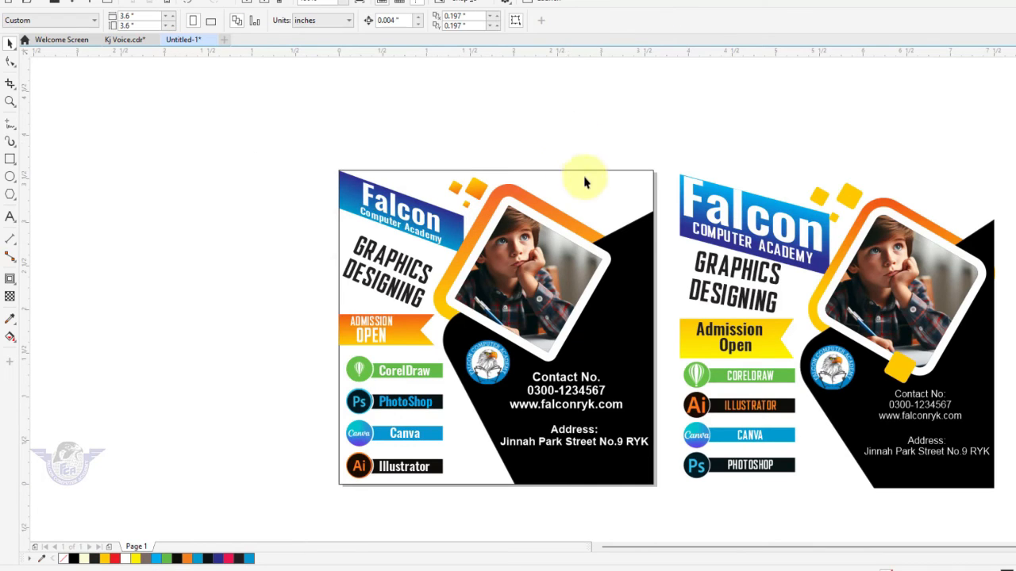
pyautogui.click(479, 191)
pyautogui.moveTo(478, 191); pyautogui.dragTo(533, 351)
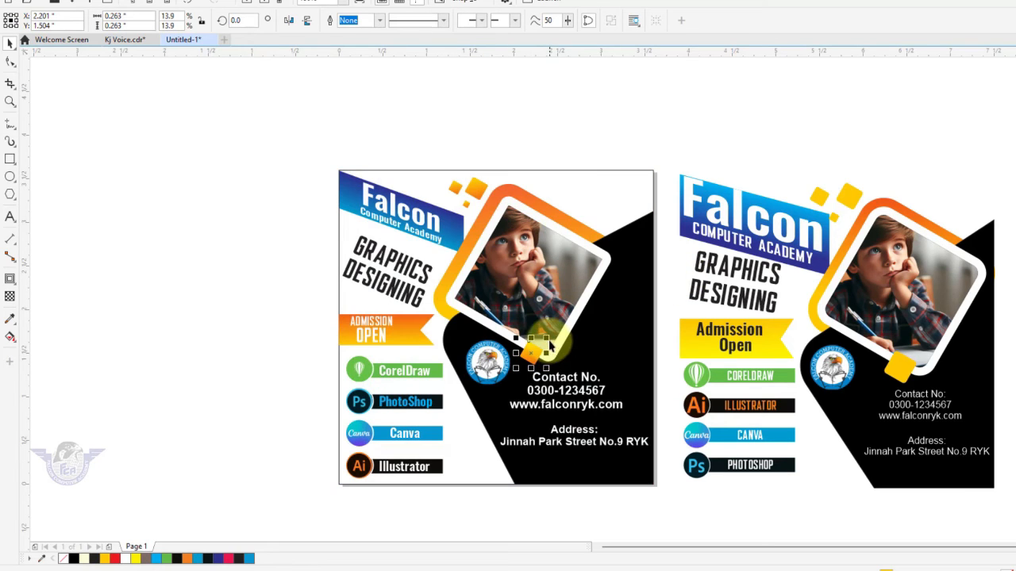
pyautogui.click(254, 285)
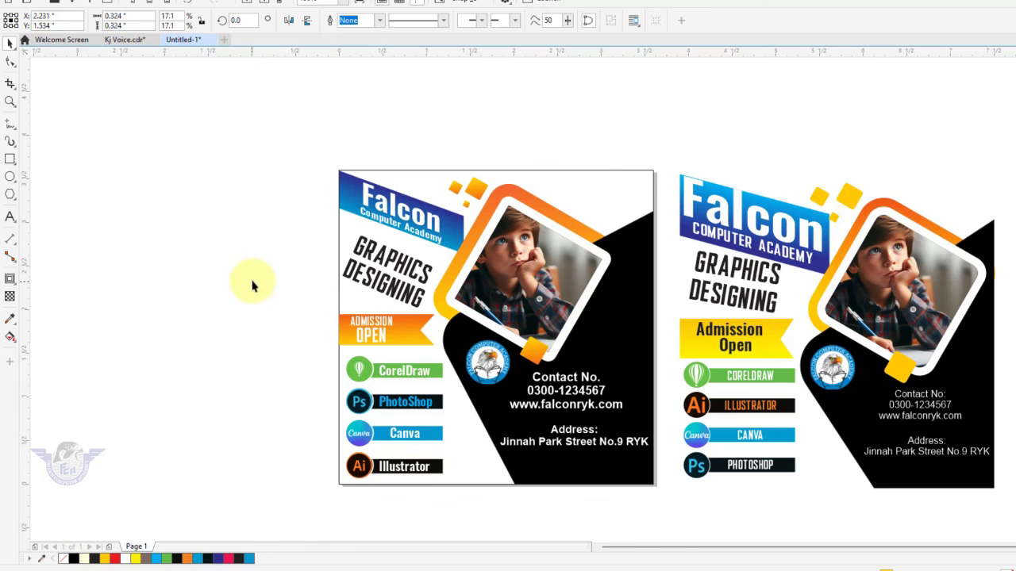
# Remove the outline from the 3.6-inch background square that holds the poster
pyautogui.click(650, 179)
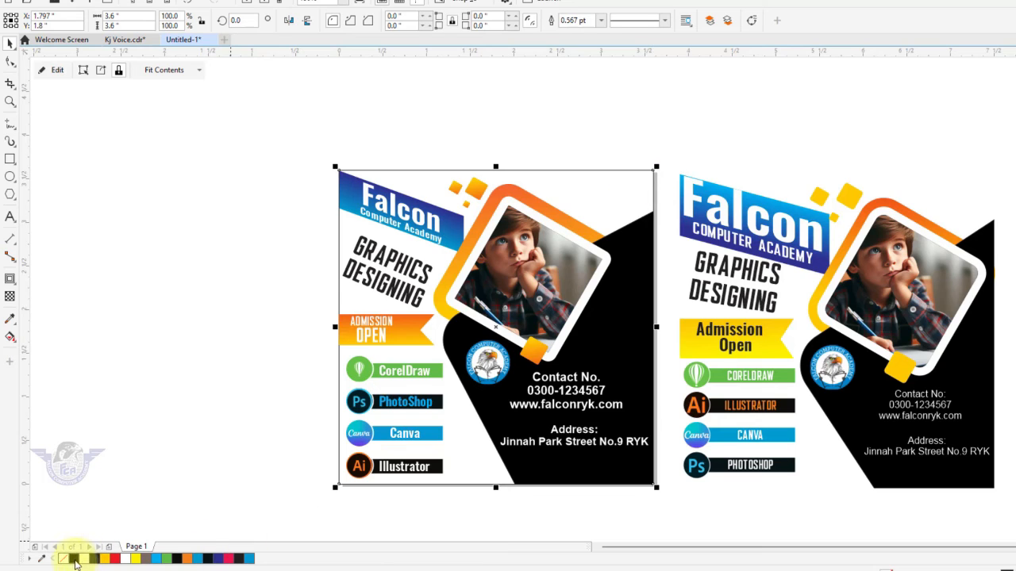
pyautogui.rightClick(63, 559)
pyautogui.click(246, 217)
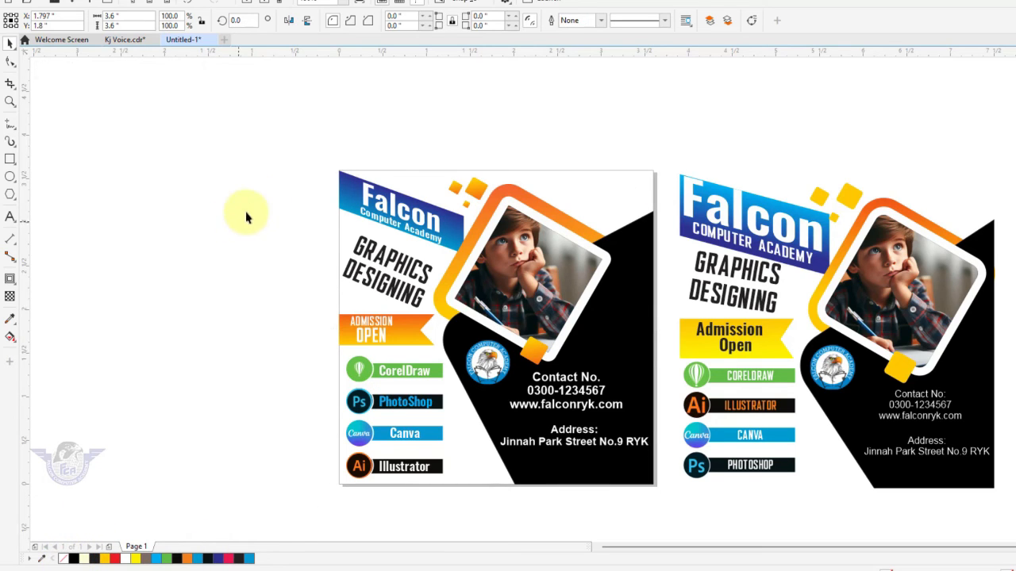
# Export only the selected left poster to the Desktop as a JPG named "Graphics and Desgning Course", in CMYK color at 90% quality
pyautogui.moveTo(297, 154); pyautogui.dragTo(674, 516)
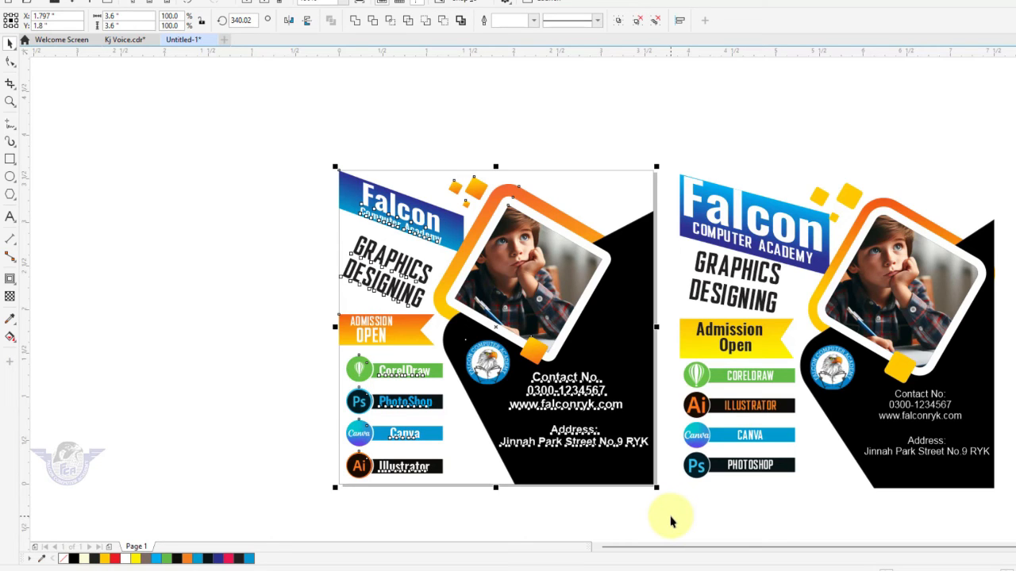
pyautogui.scroll(1, 670, 520)
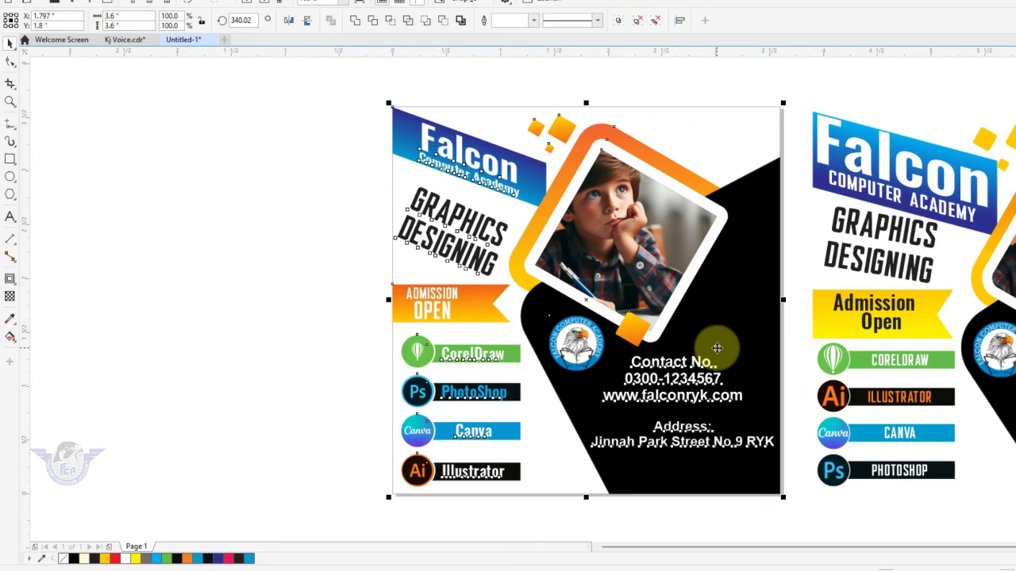
pyautogui.hotkey('ctrl', 'e')
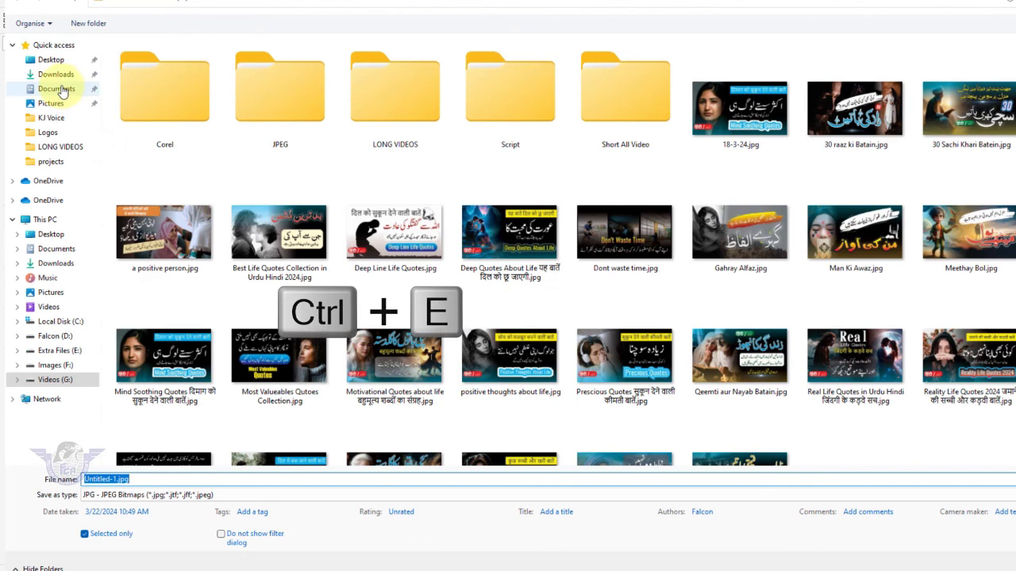
pyautogui.click(51, 59)
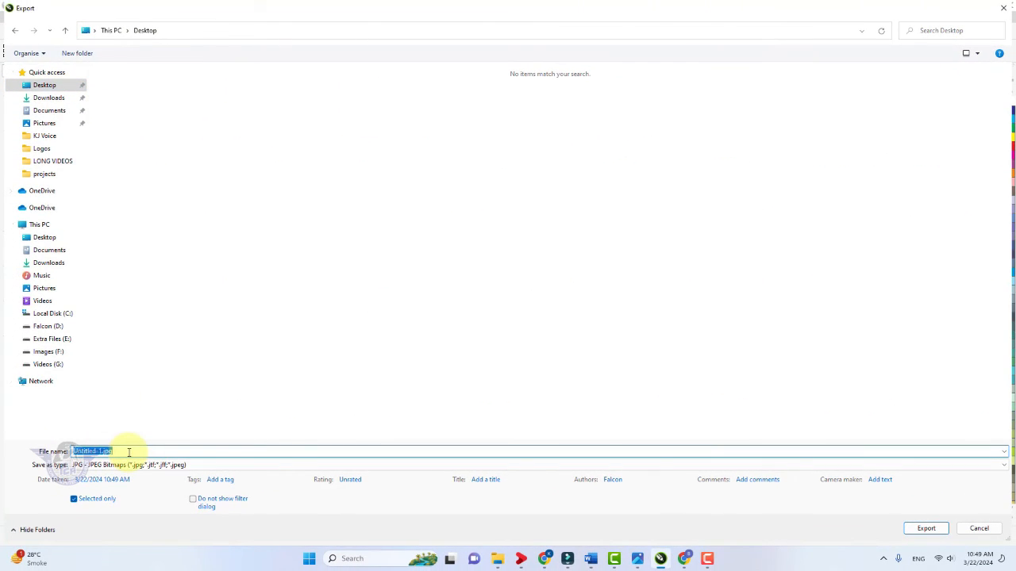
pyautogui.write('Graphics and Desgning Course')
pyautogui.click(82, 465)
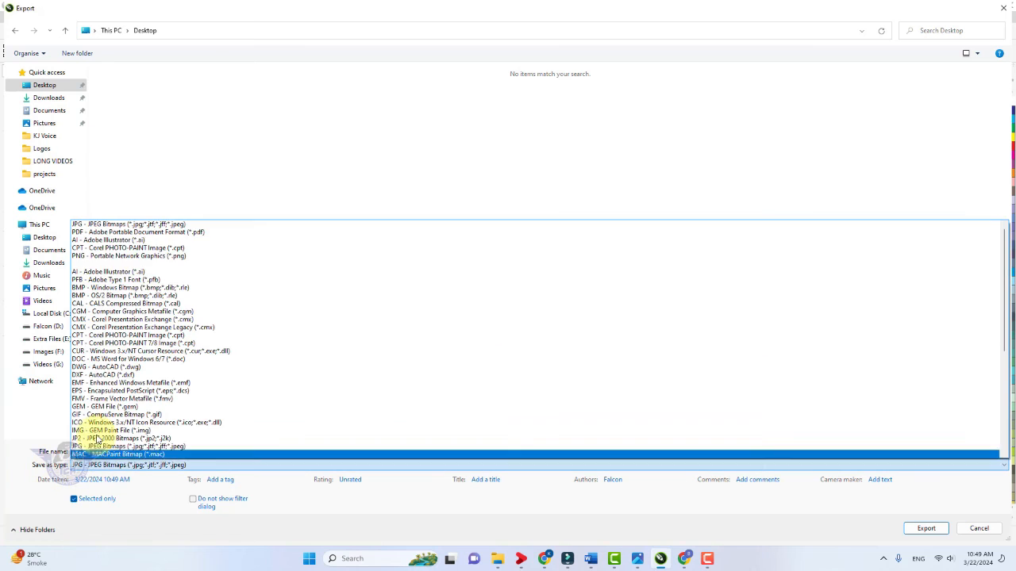
pyautogui.click(104, 225)
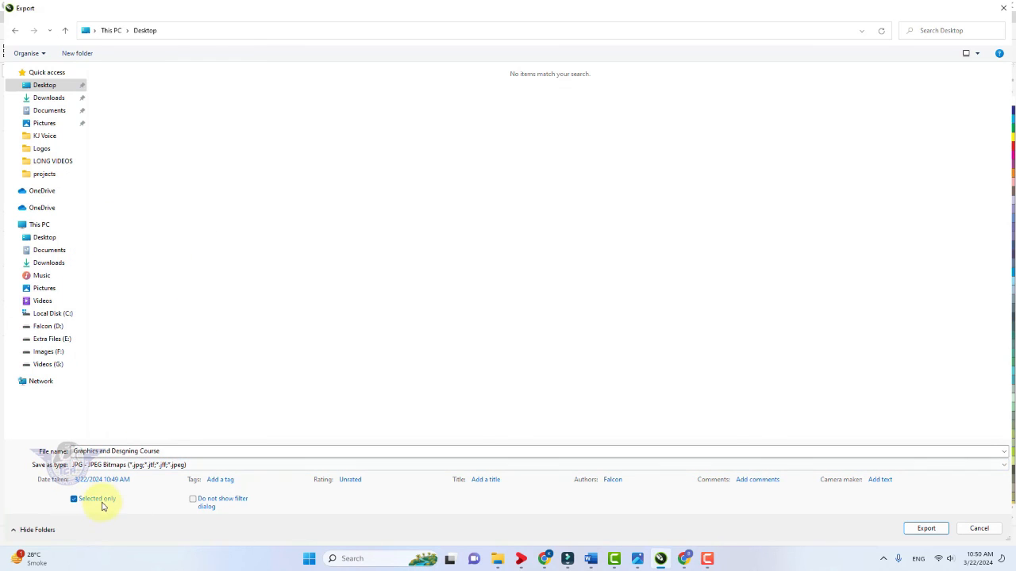
pyautogui.click(922, 530)
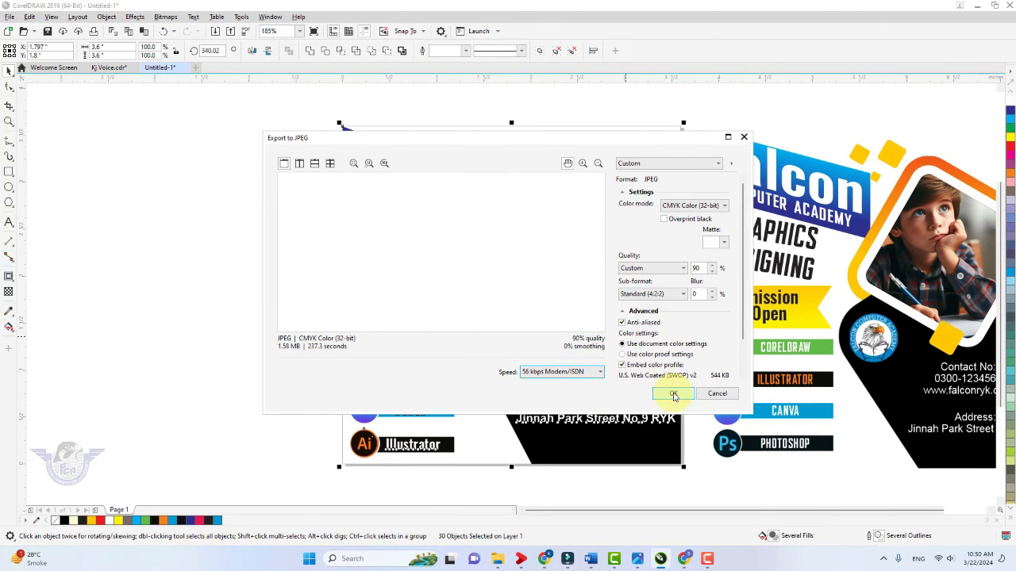
pyautogui.click(673, 394)
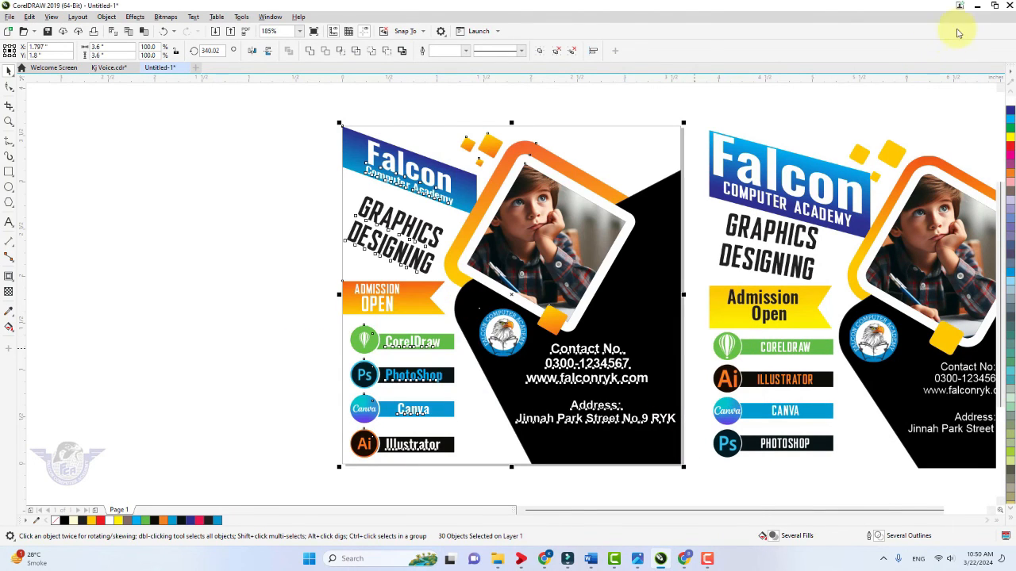
# Switch to the desktop, open the exported "Graphics and Desgning Course" JPG in the image viewer and maximize it to check the poster
pyautogui.click(977, 12)
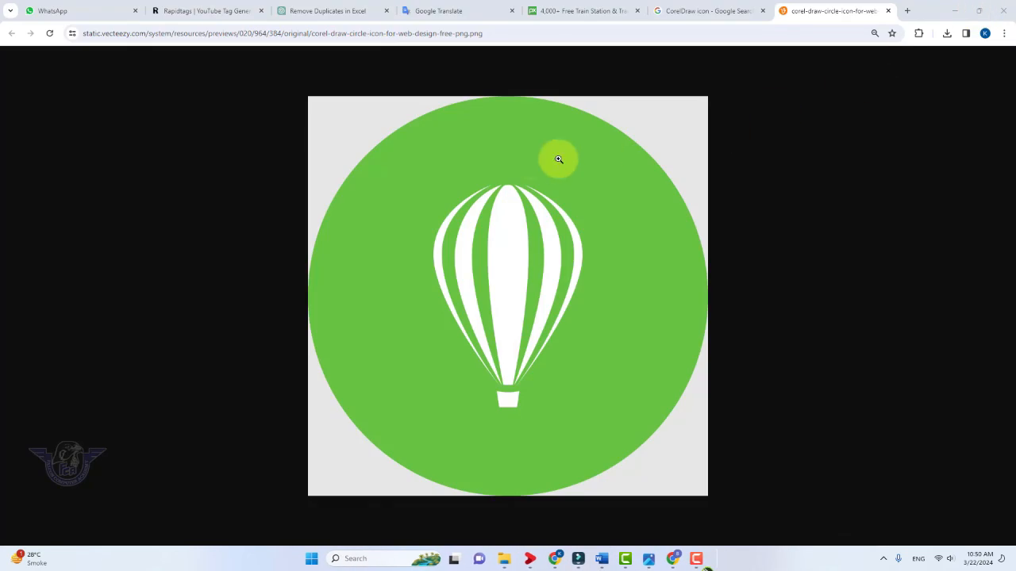
pyautogui.press('super+d')
pyautogui.doubleClick(57, 498)
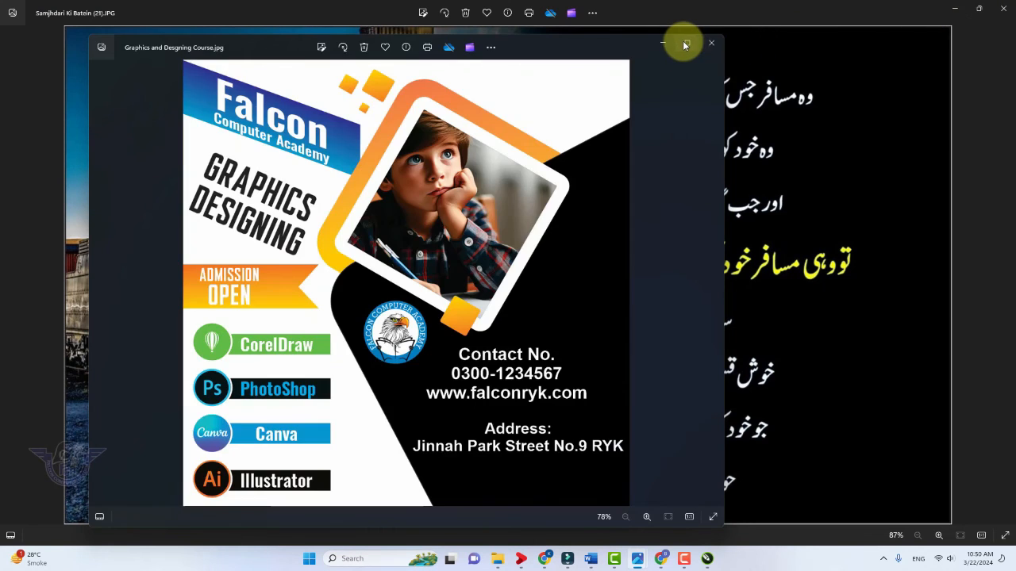
pyautogui.click(687, 41)
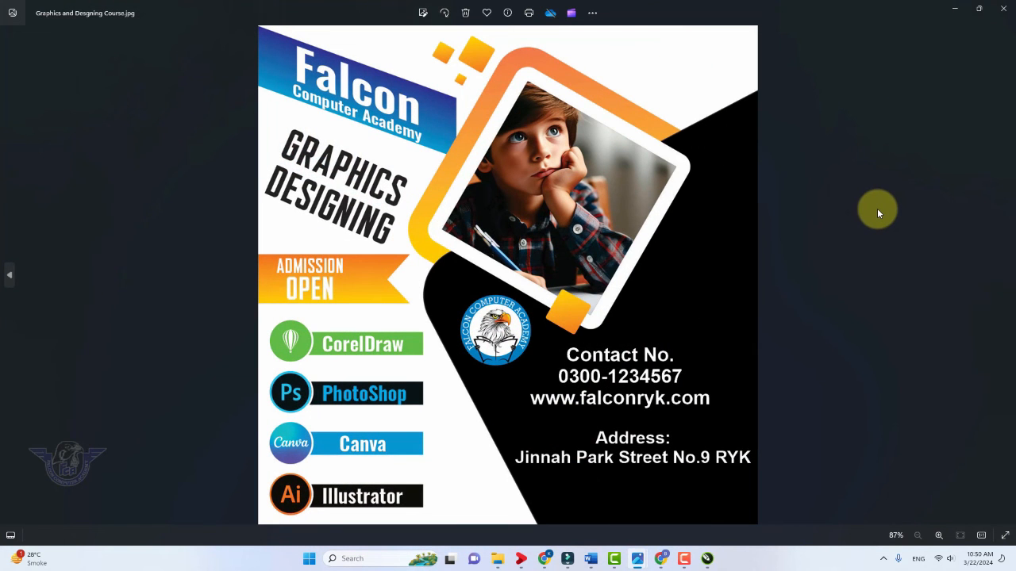